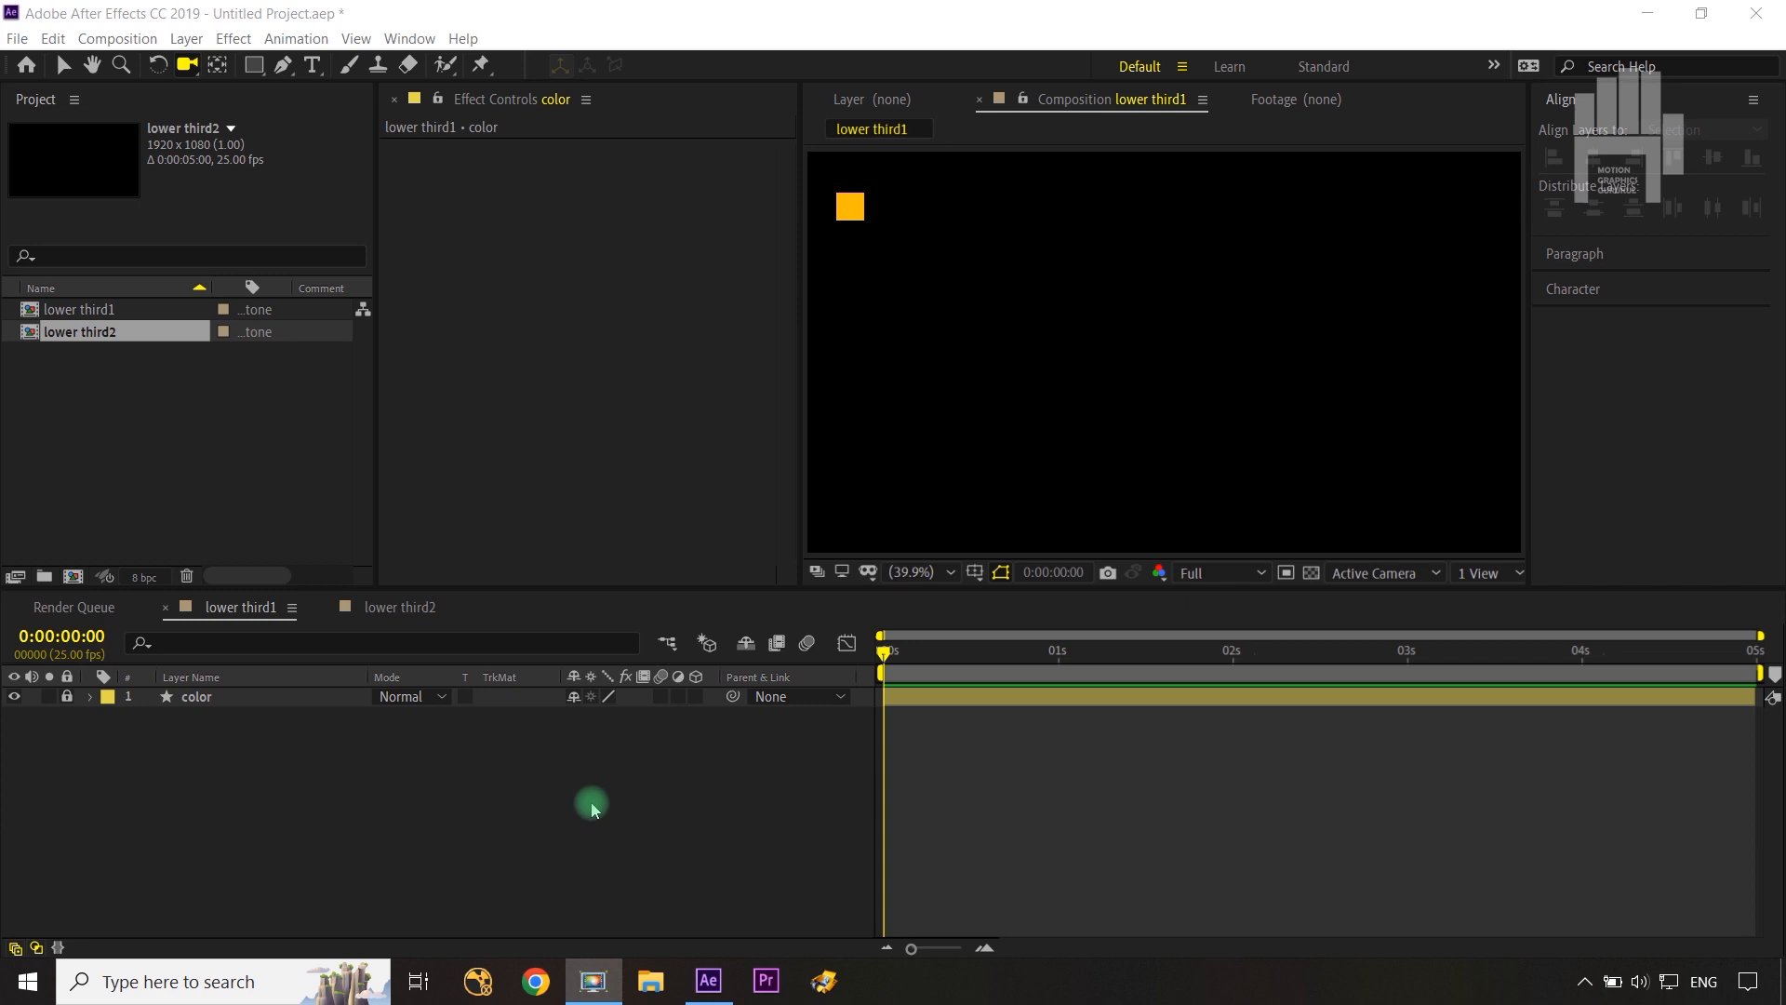
Step: Draw a small upright orange rectangle near the middle of the lower third1 composition, then deselect it
left_click(592, 809)
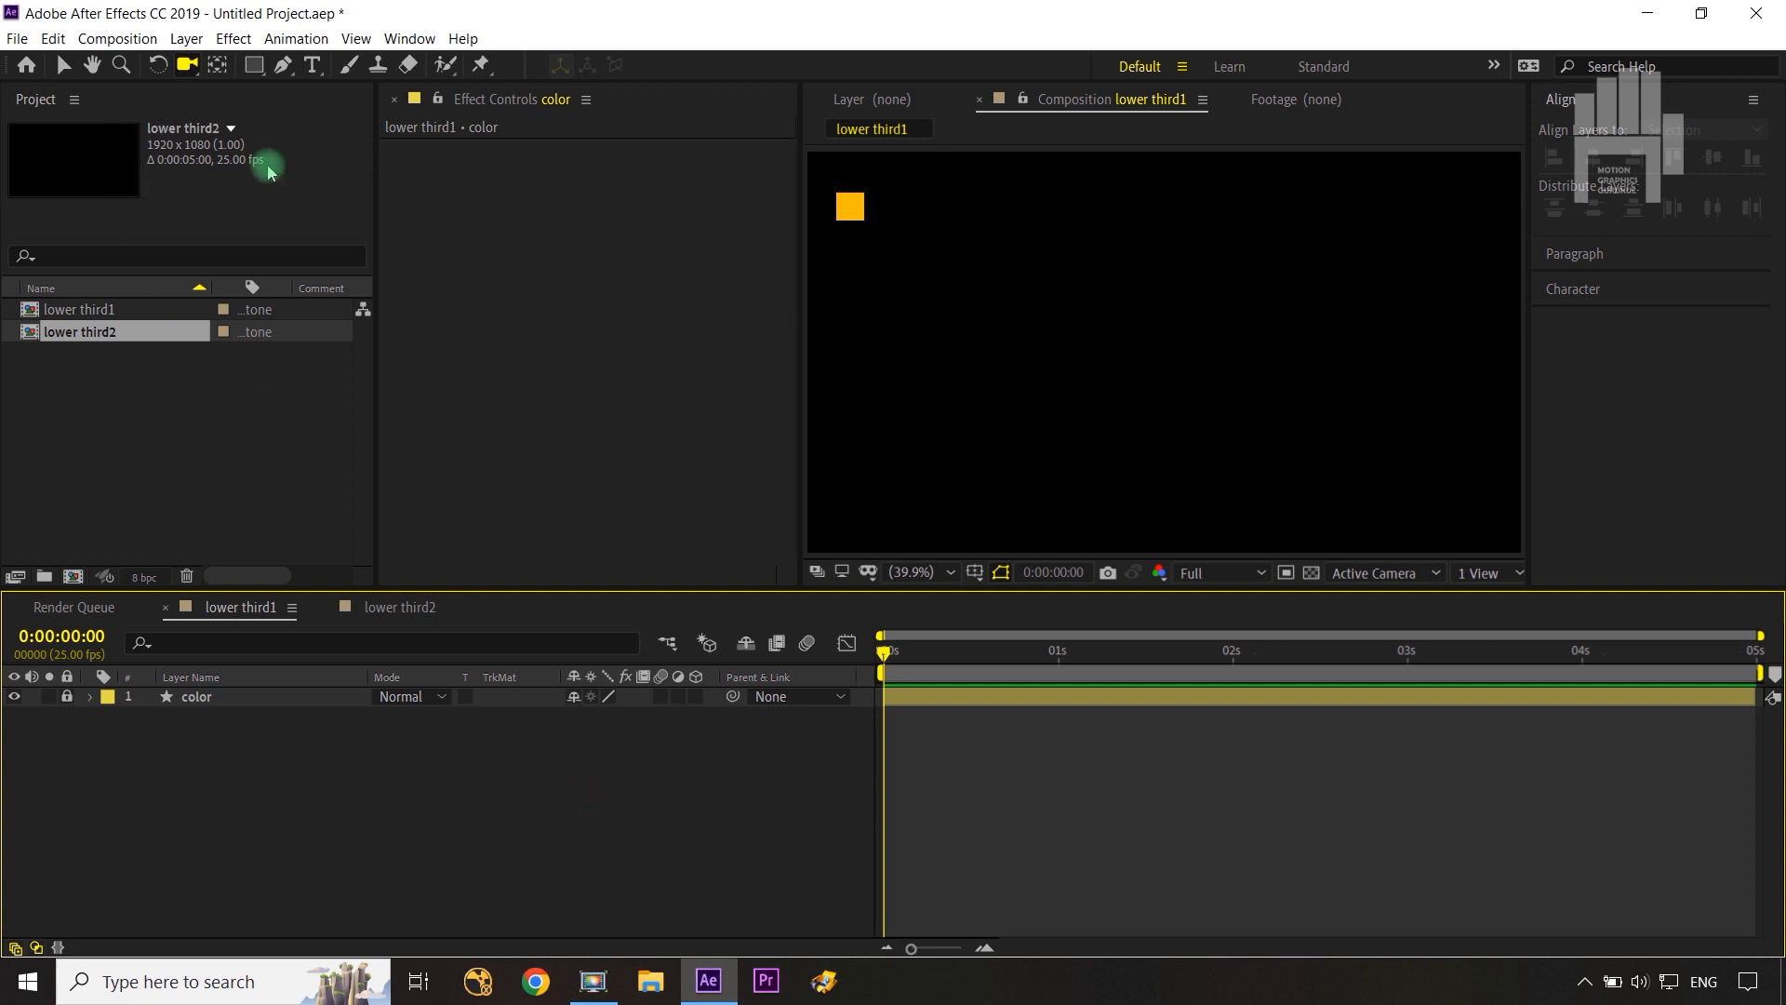
left_click(255, 69)
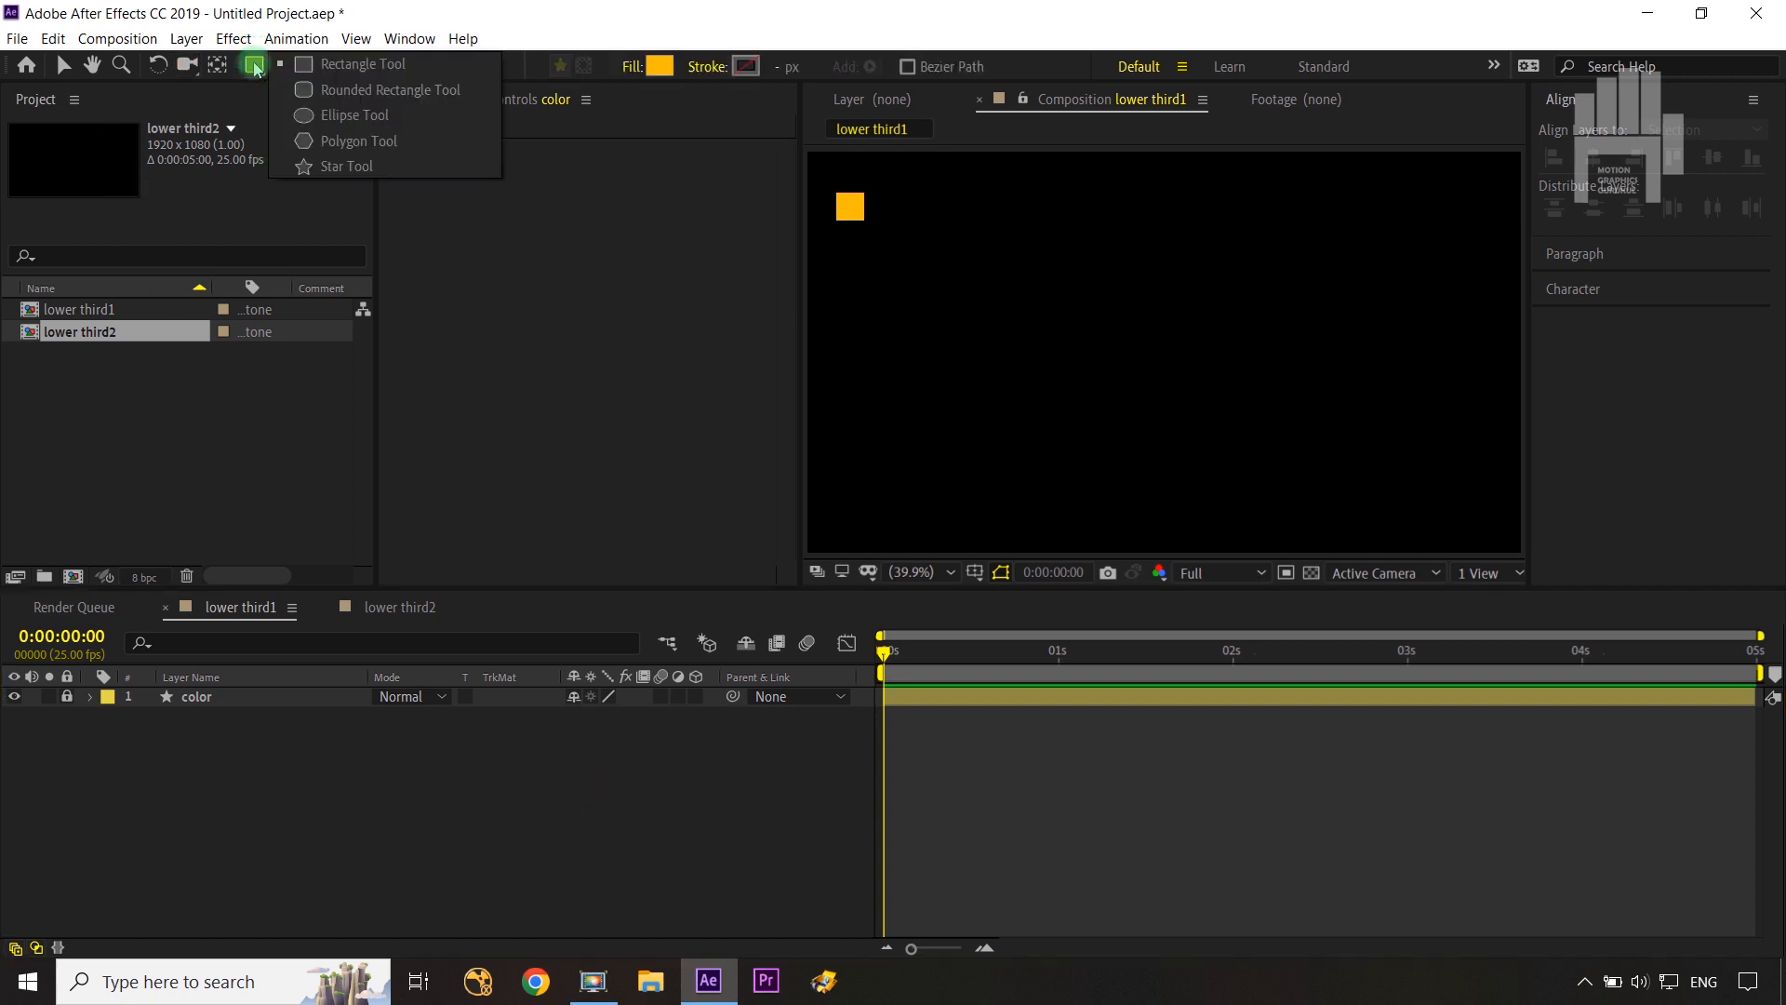
left_click_drag(1062, 325, 1070, 398)
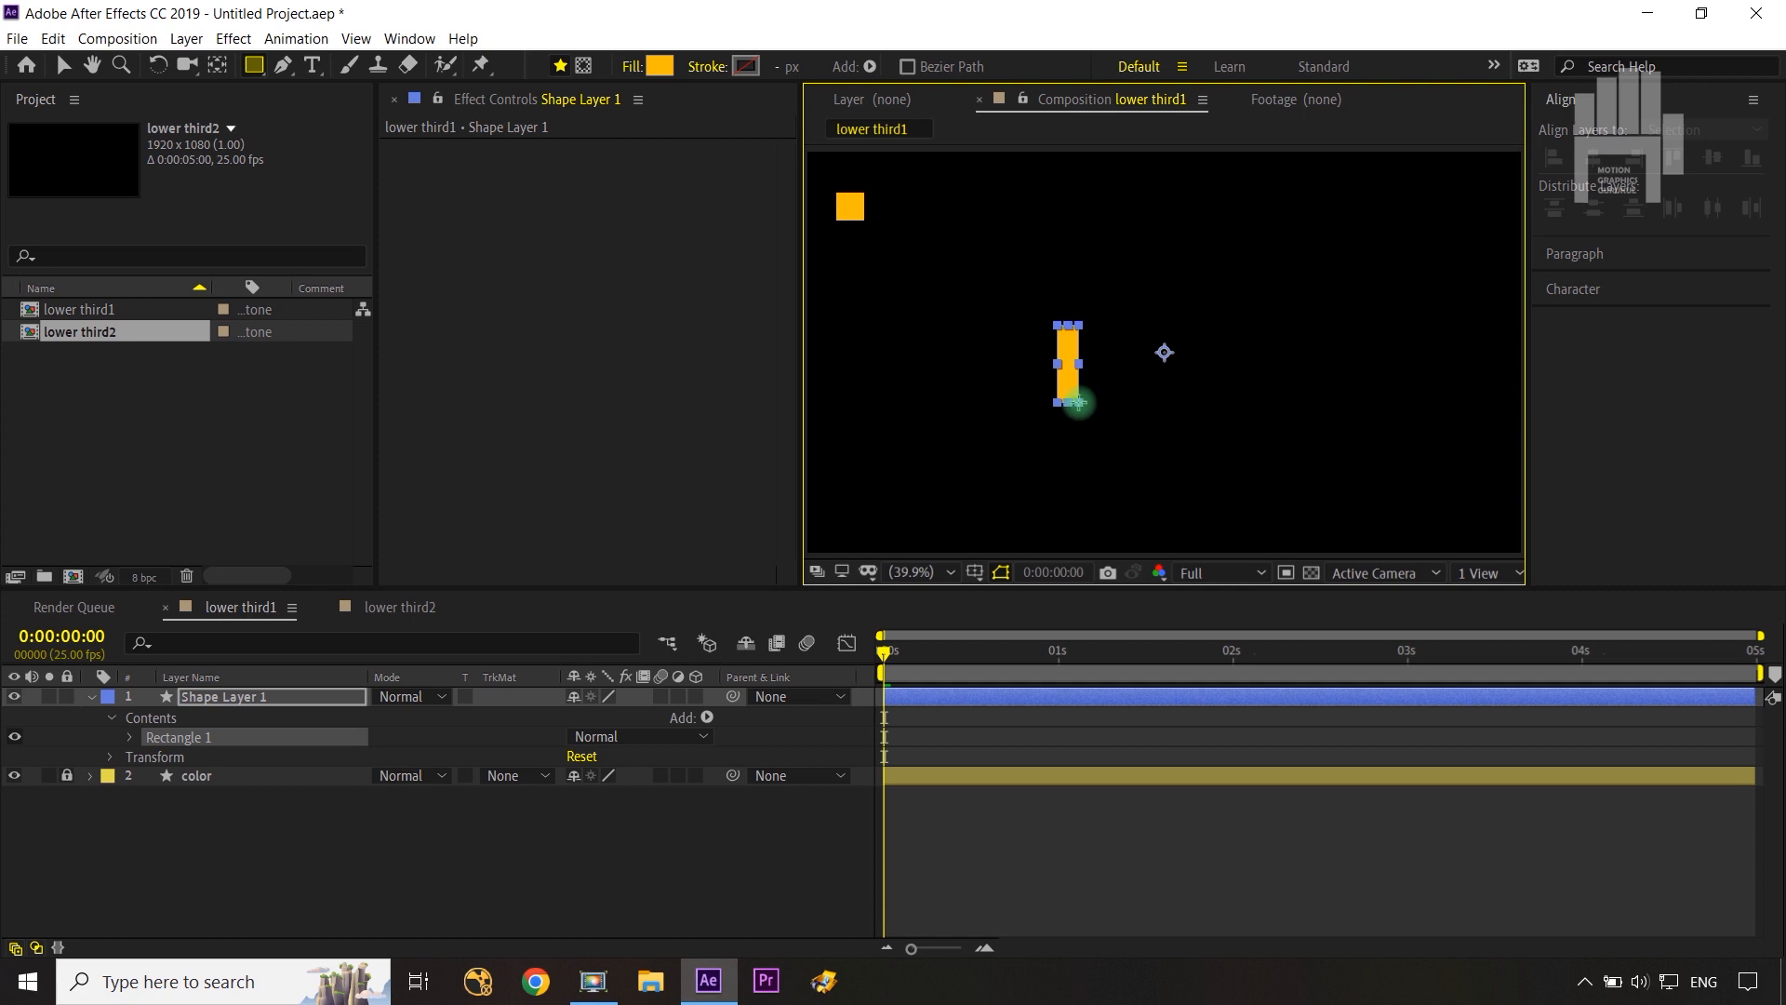
left_click(670, 853)
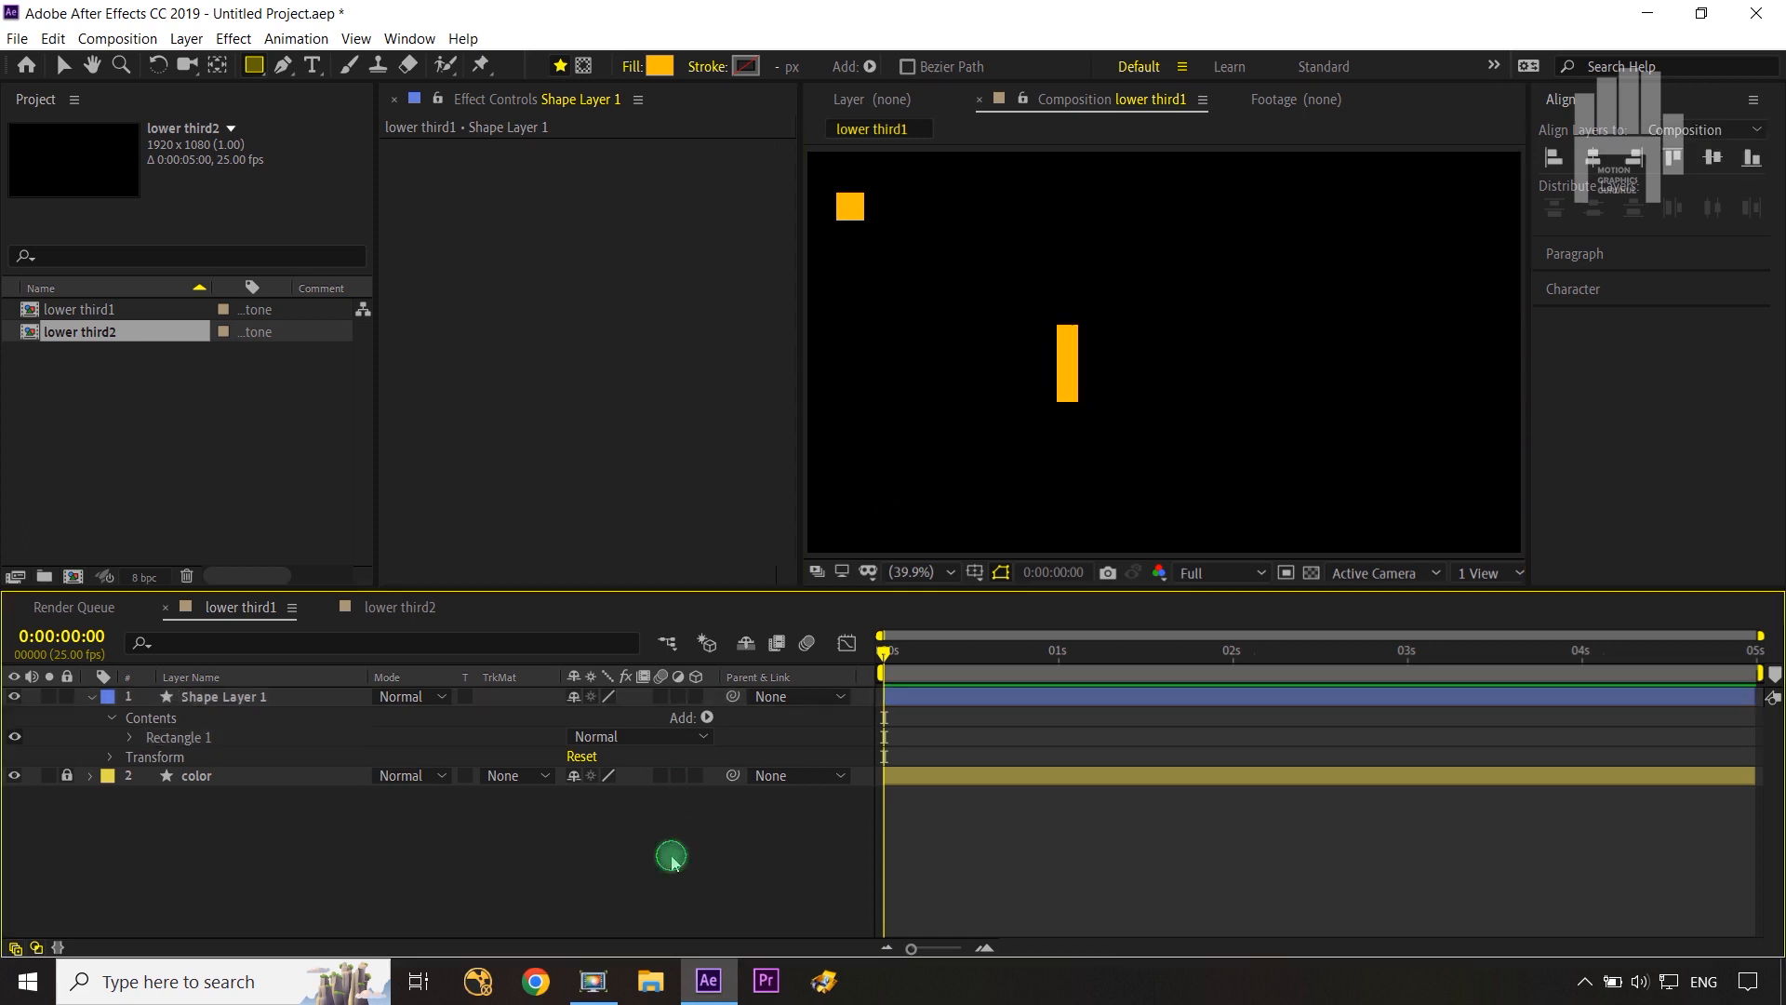
Step: Duplicate the orange rectangle layer and set the copy's fill colour to white (FFFFFF)
left_click(290, 699)
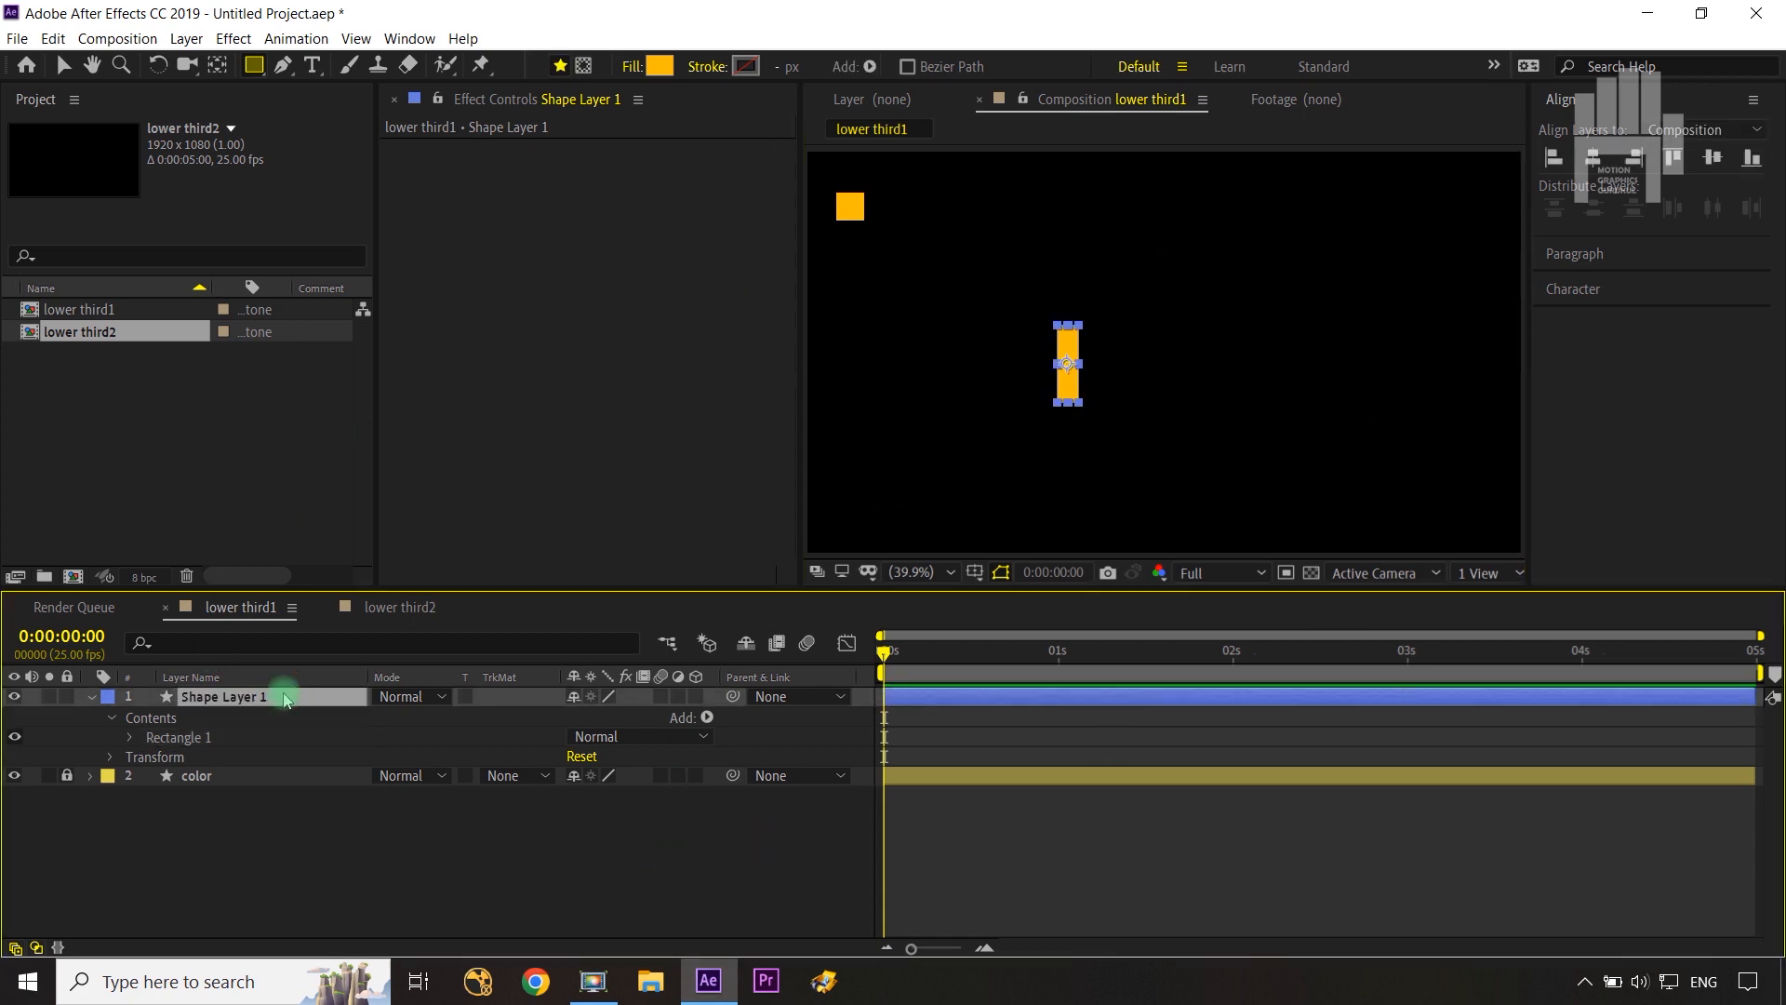
key("ctrl+d")
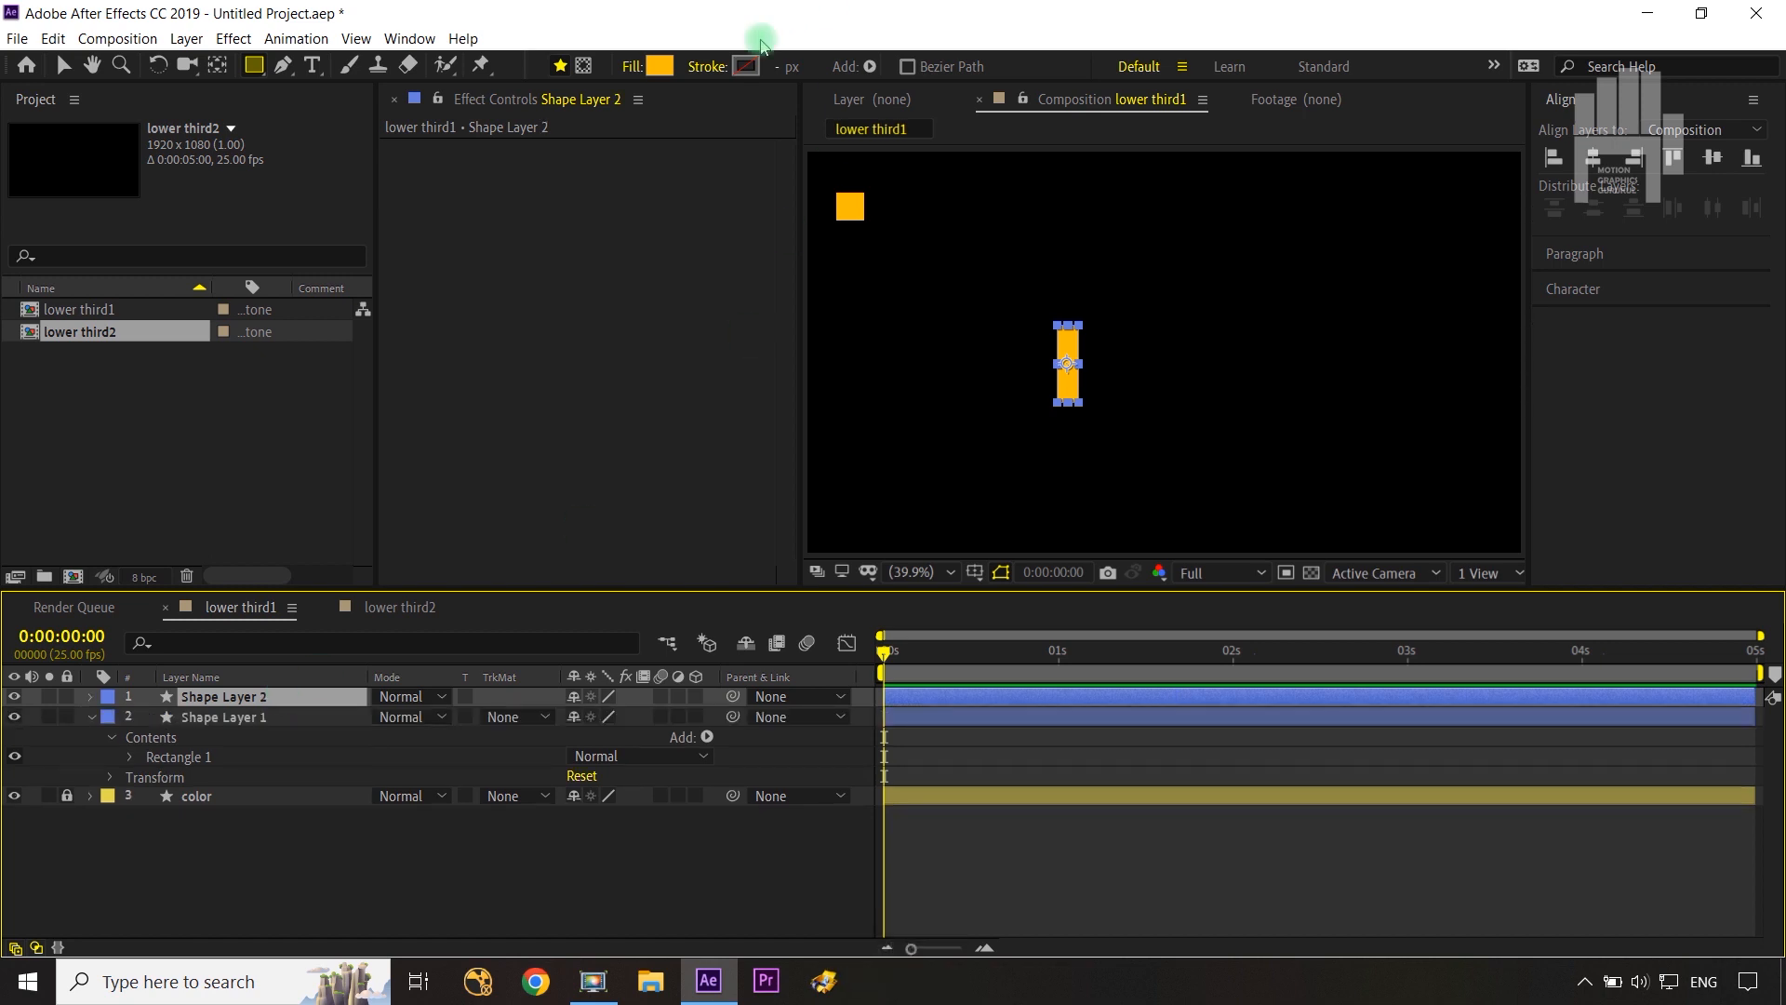
left_click(660, 65)
left_click_drag(354, 382, 224, 310)
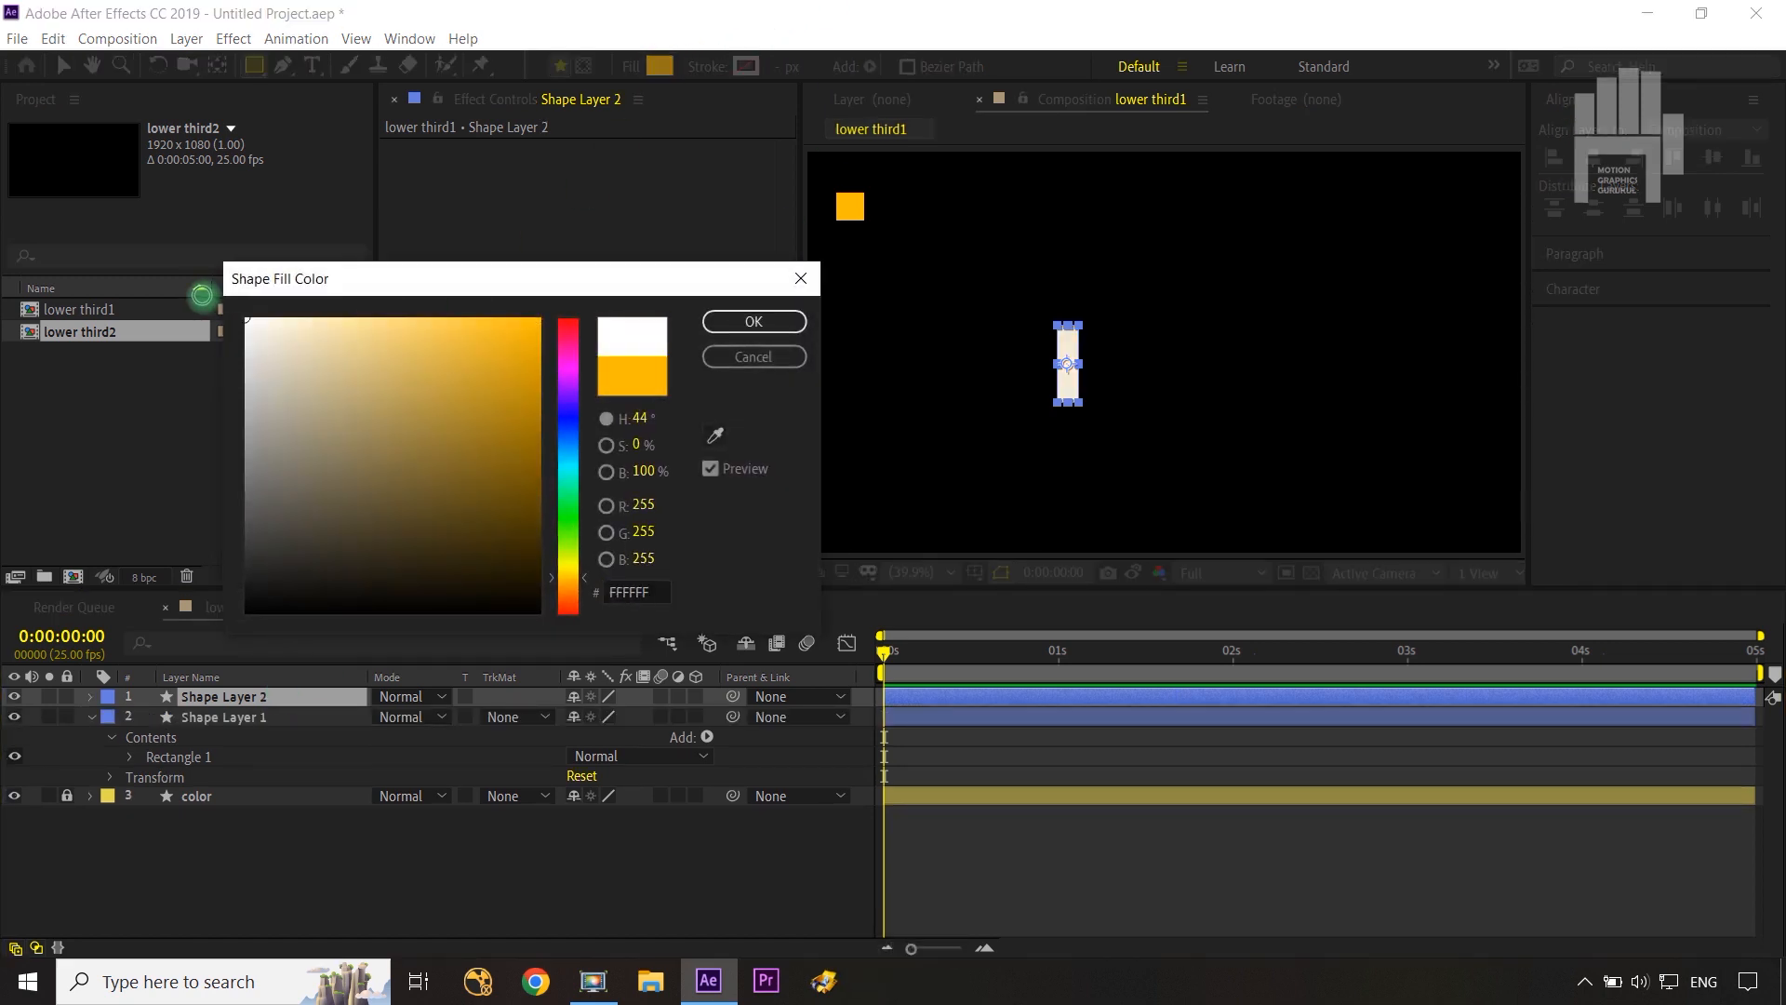
left_click(730, 321)
Step: Snap the white rectangle's anchor point to the middle of its left edge and set its horizontal scale to 43%
left_click(266, 697)
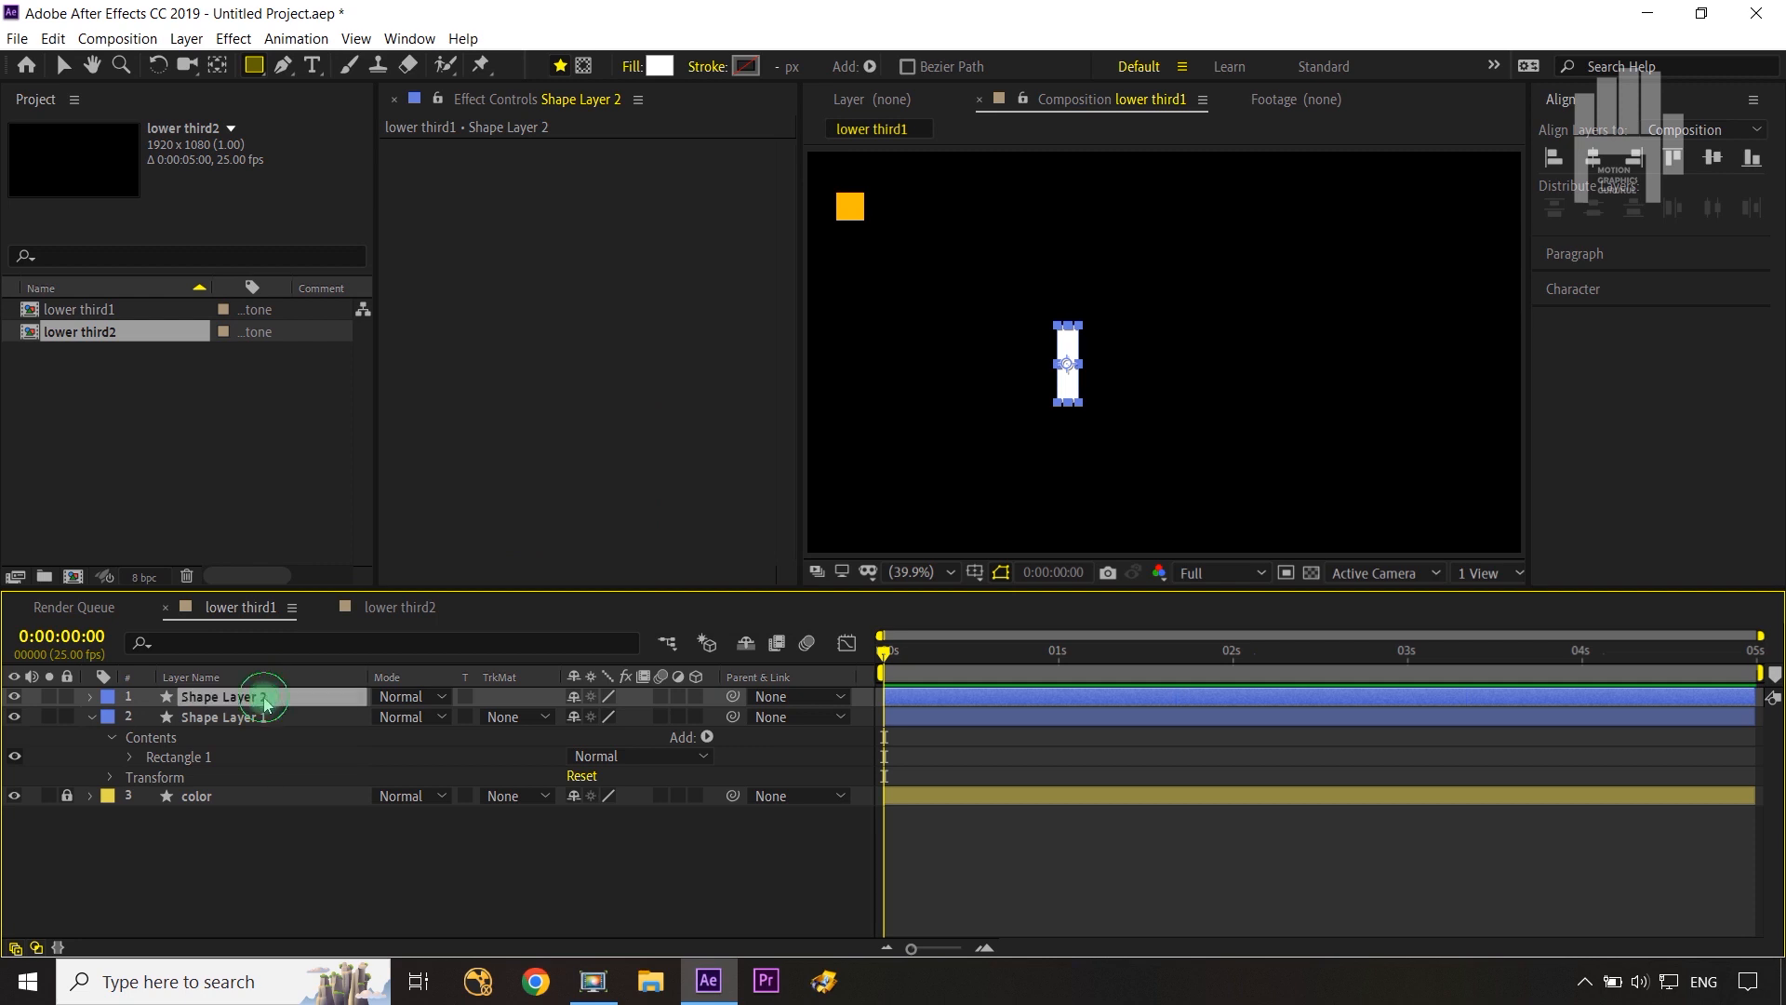
key("slash")
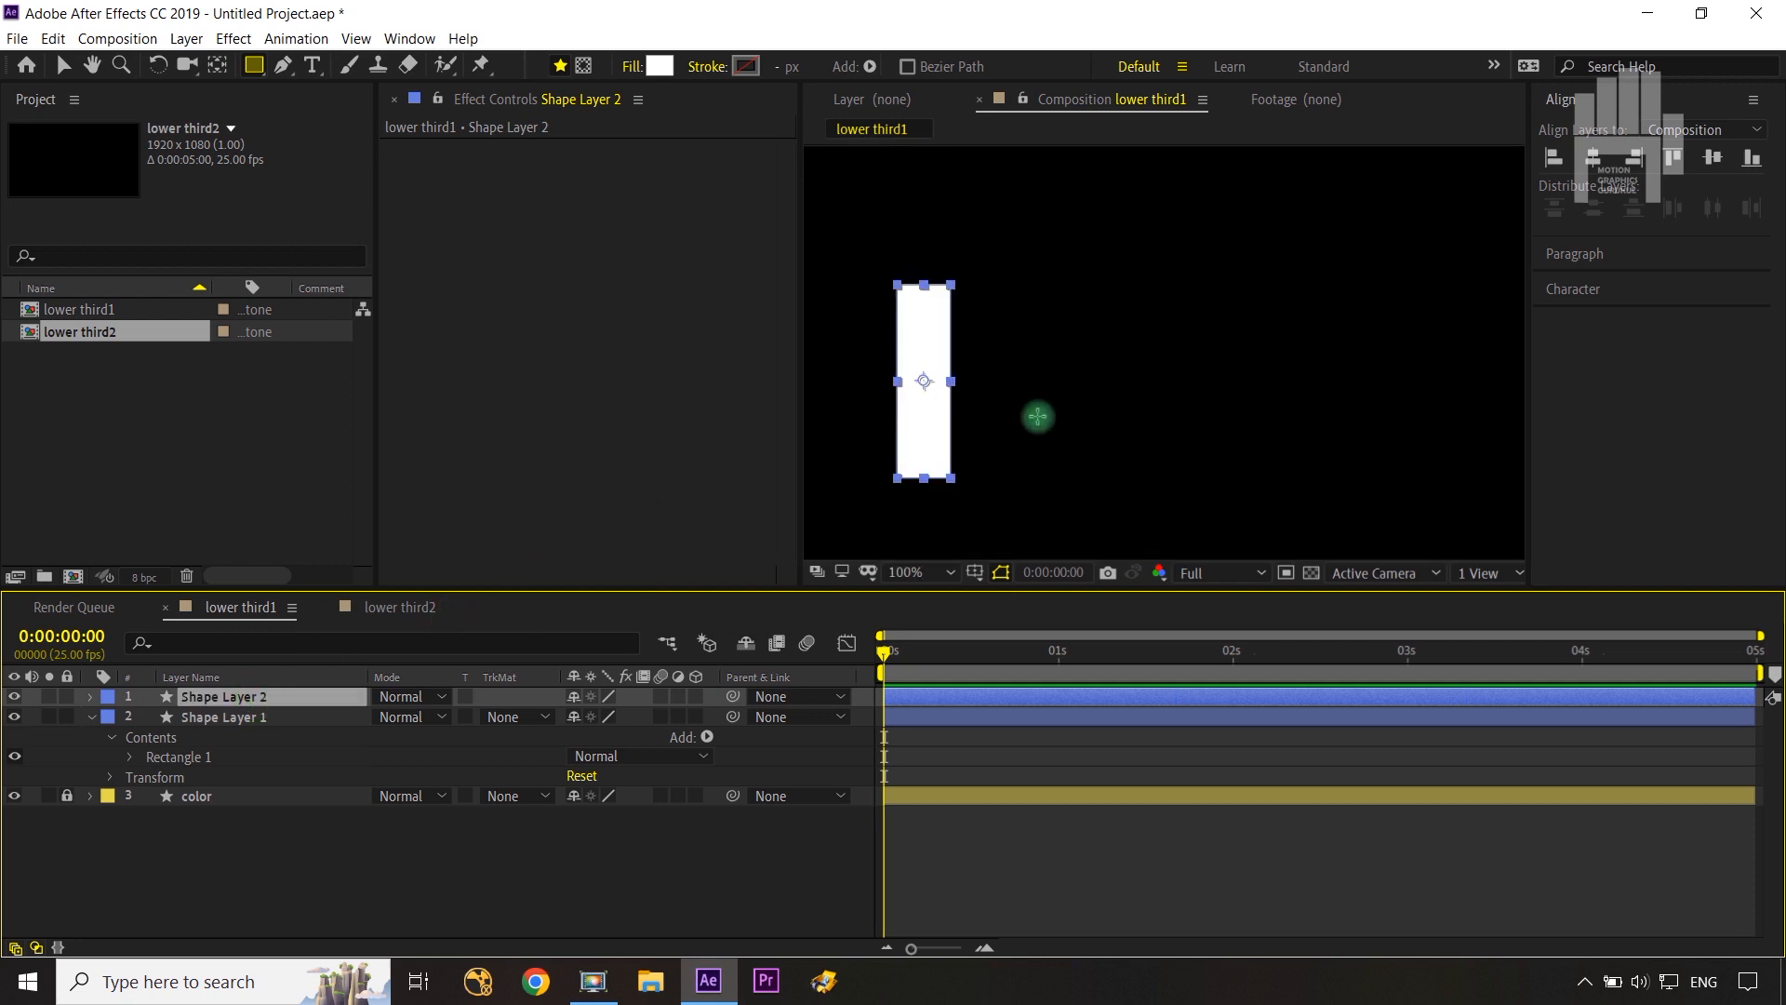
key("y")
left_click_drag(919, 382, 902, 386)
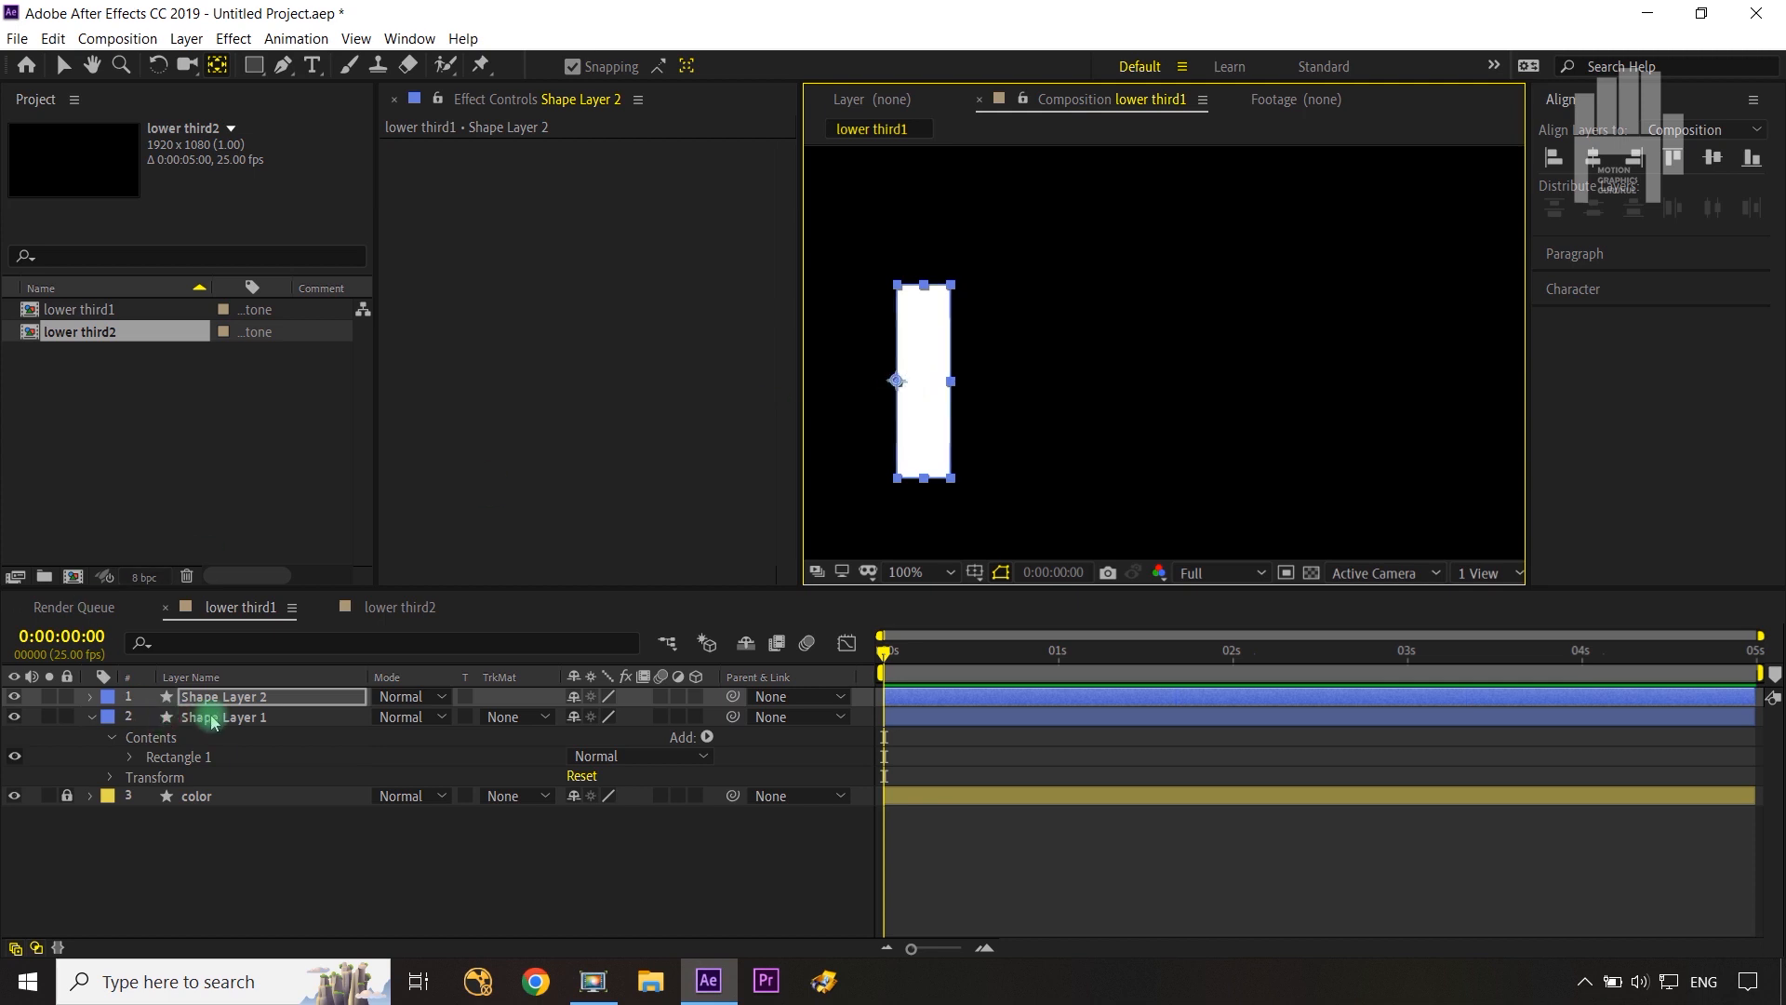
key("s")
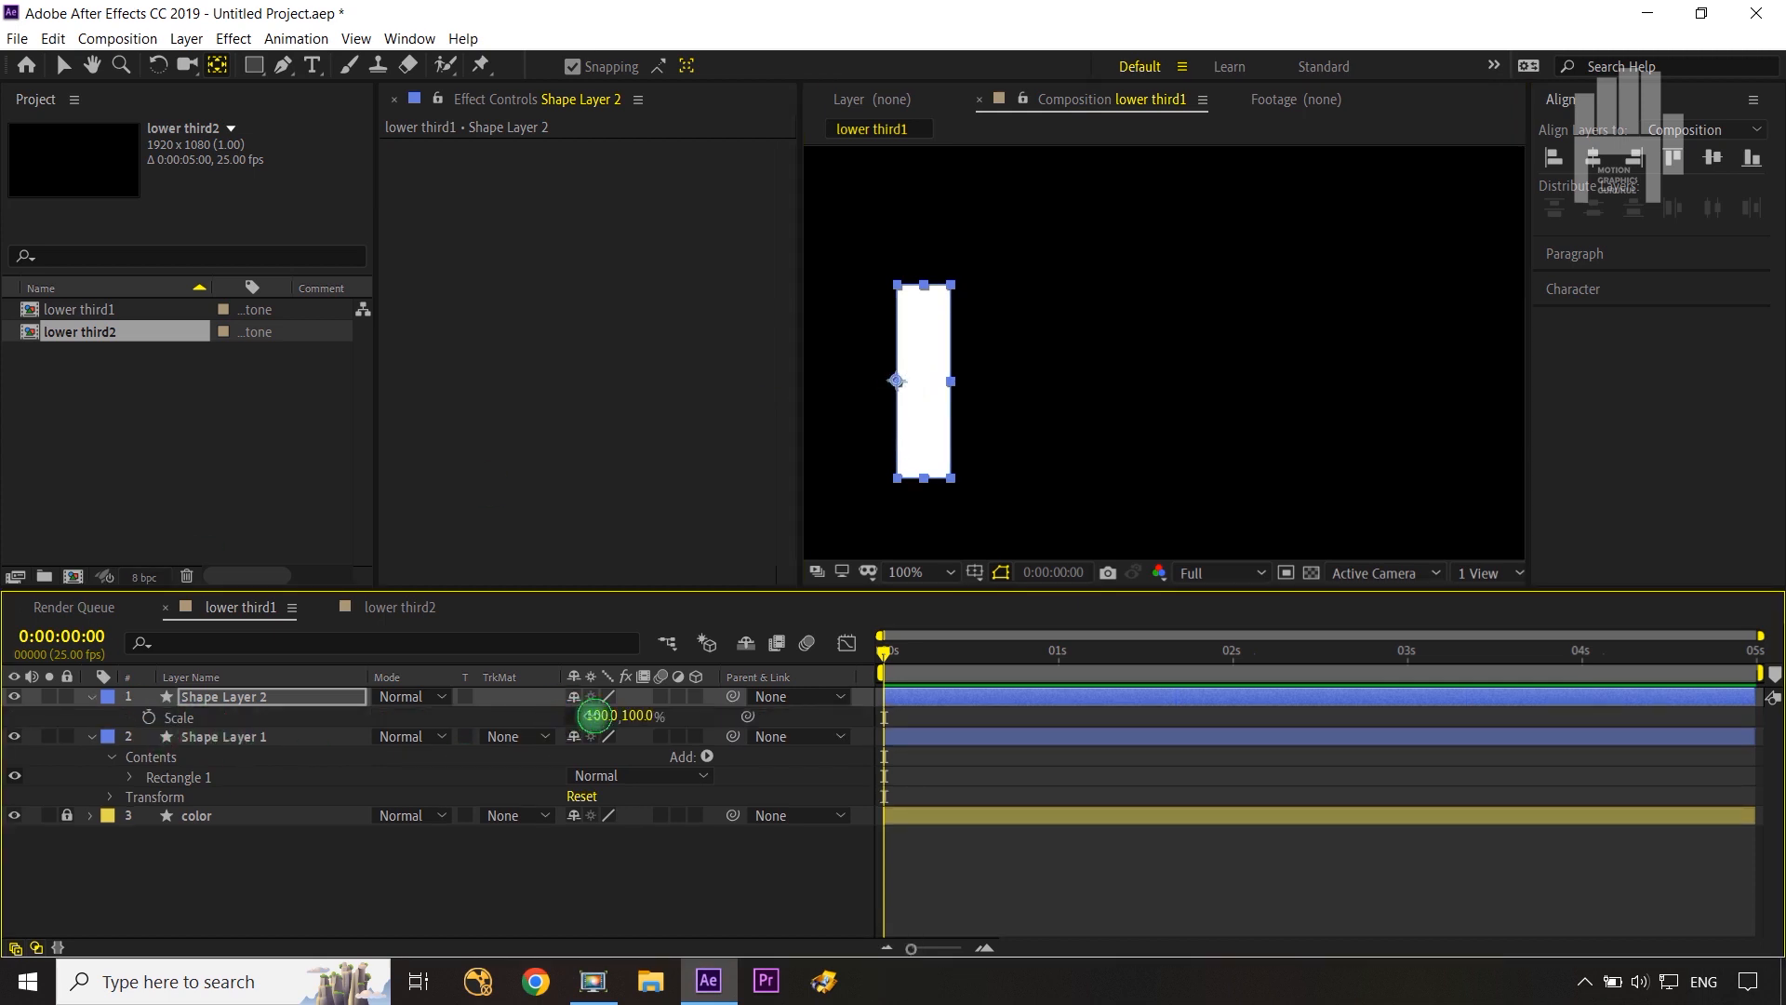
left_click_drag(594, 715, 530, 717)
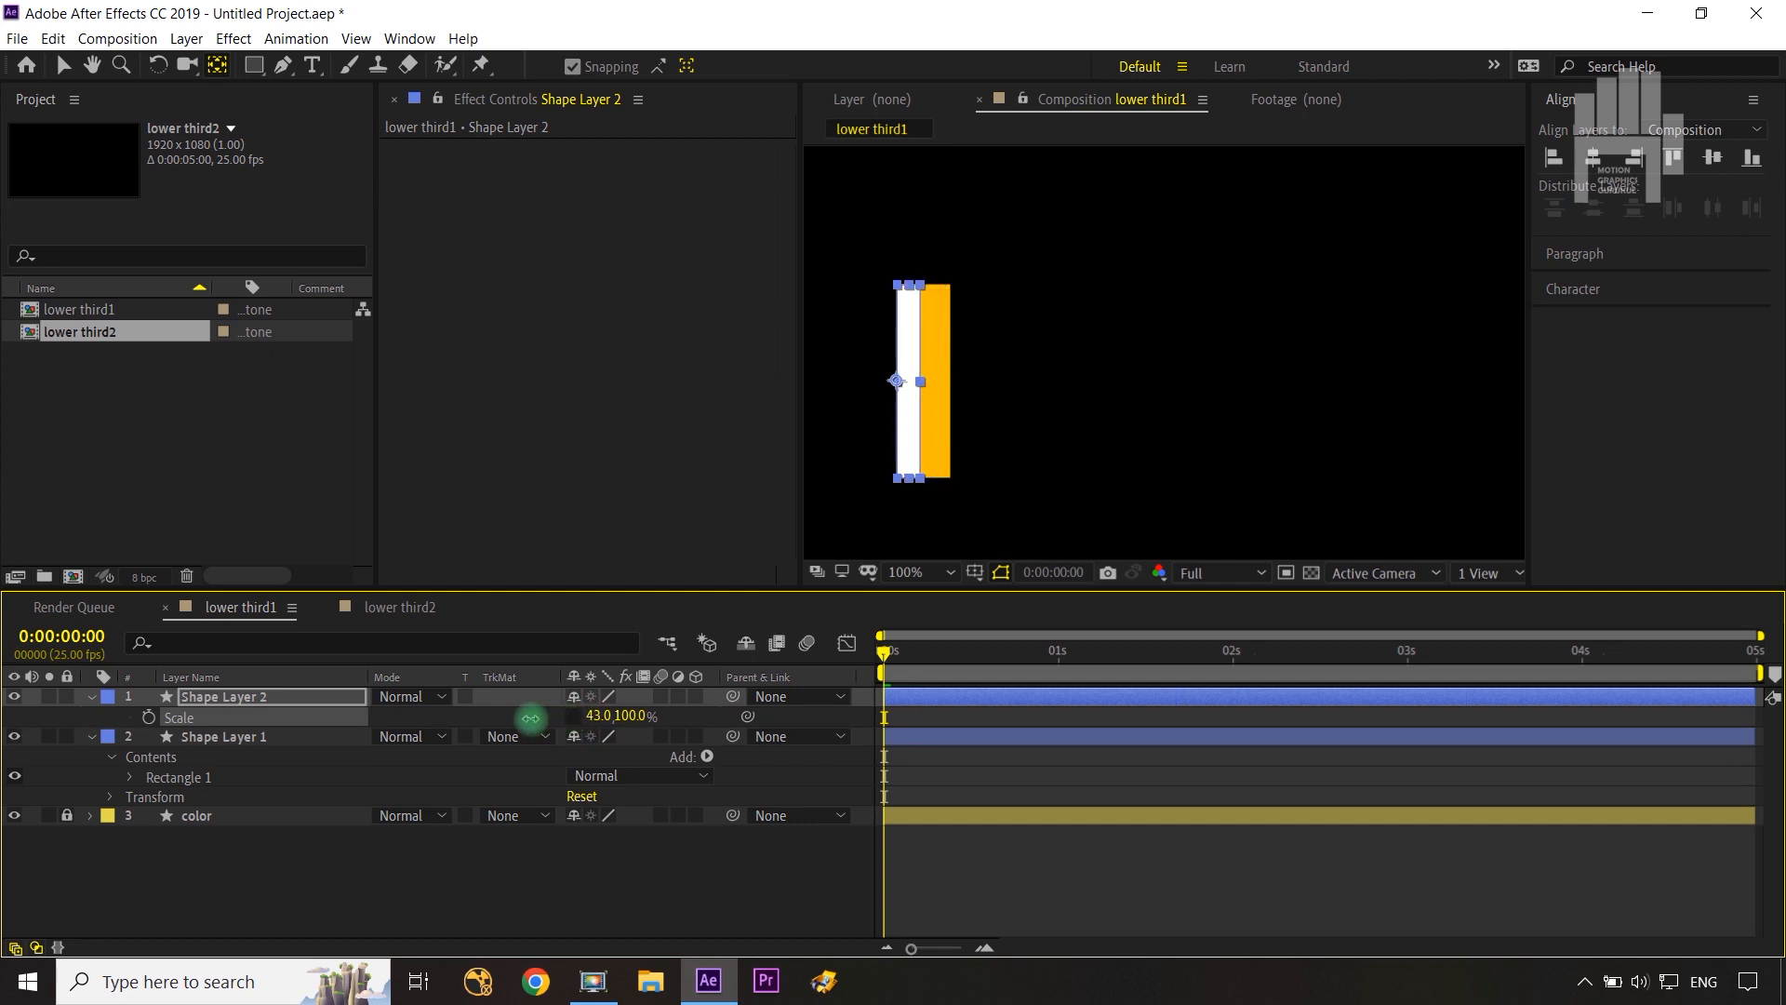
Step: Offset the white bar up and to the left of the orange one by setting its position to 660.9, 511.5
left_click(278, 701)
key("p")
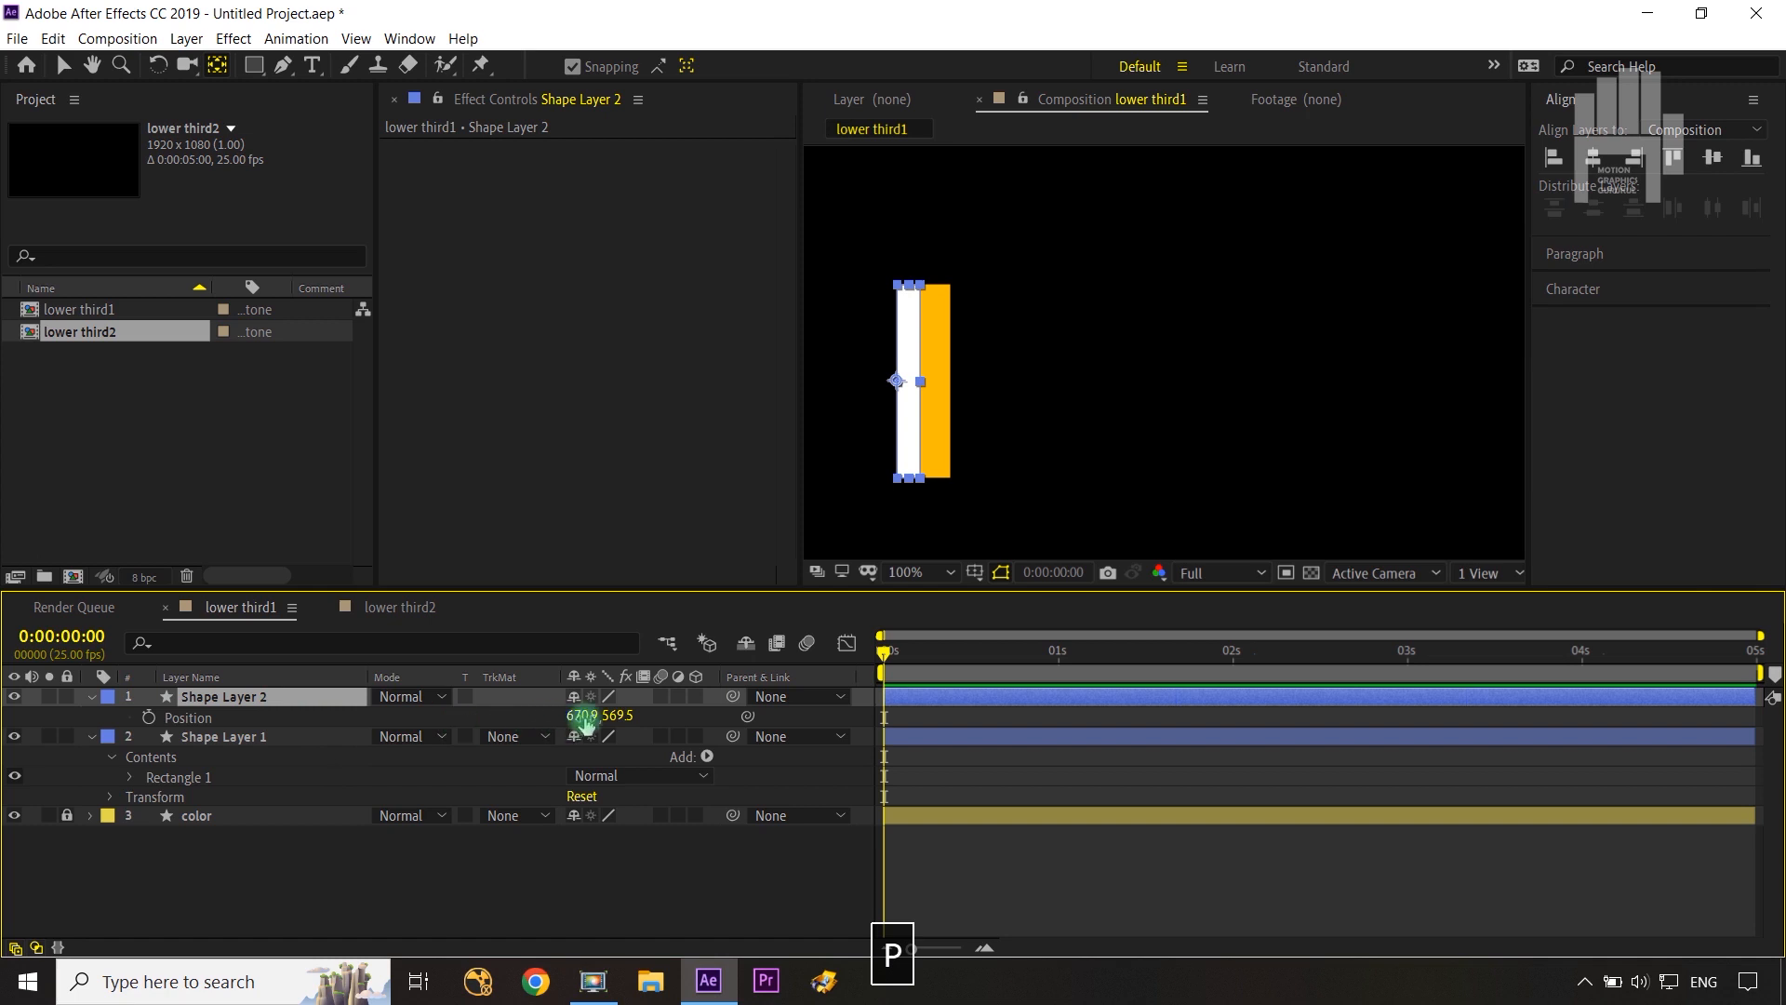
mouse_move(582, 715)
left_mouse_down()
mouse_move(529, 714)
mouse_move(570, 715)
left_mouse_up()
key("ctrl+z")
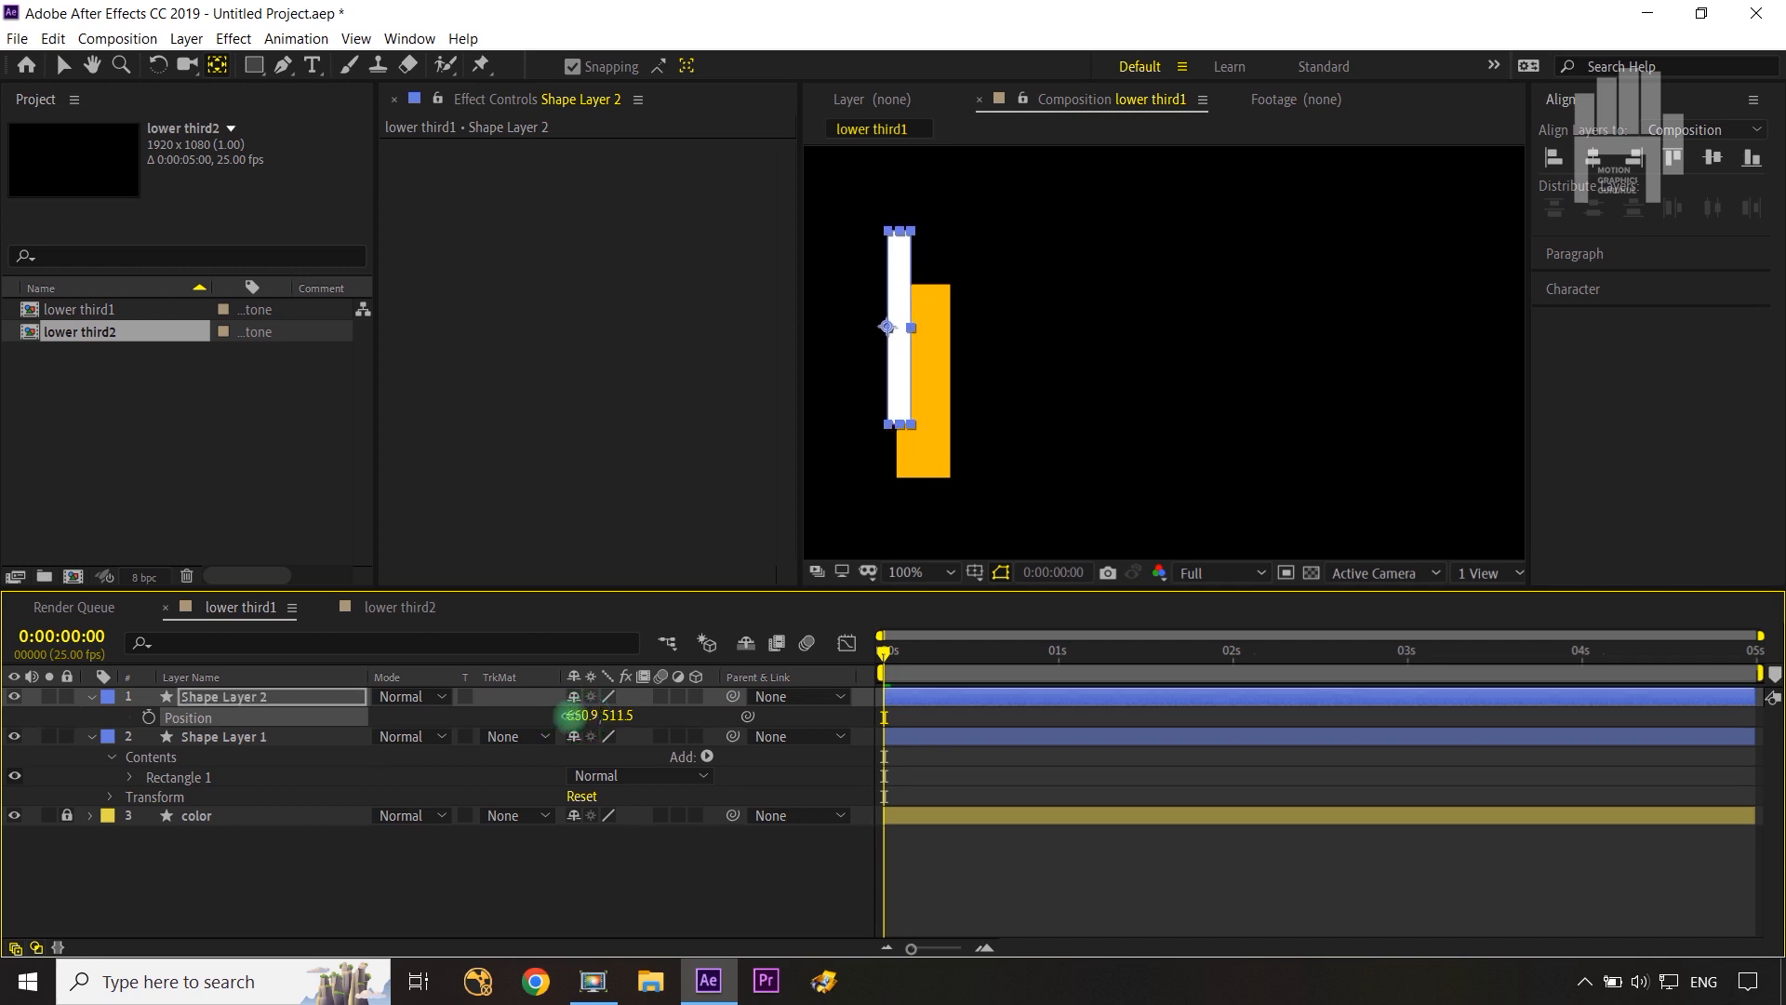
left_click(592, 888)
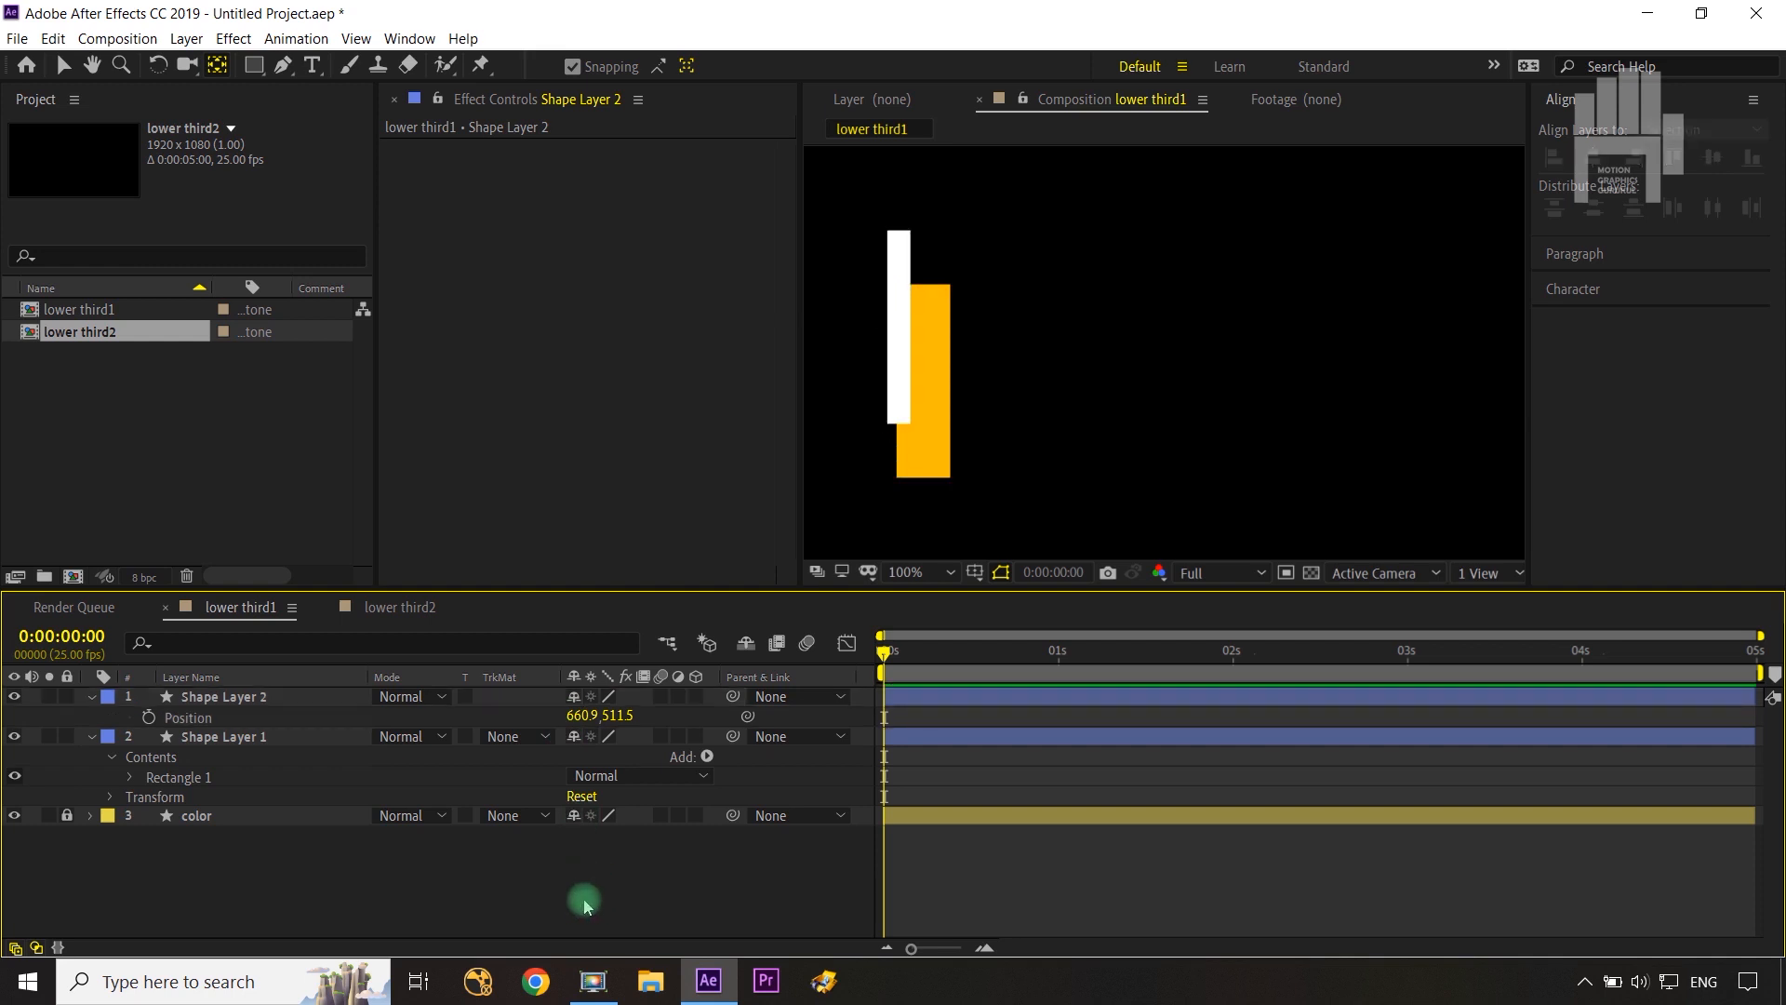
key("shift+slash")
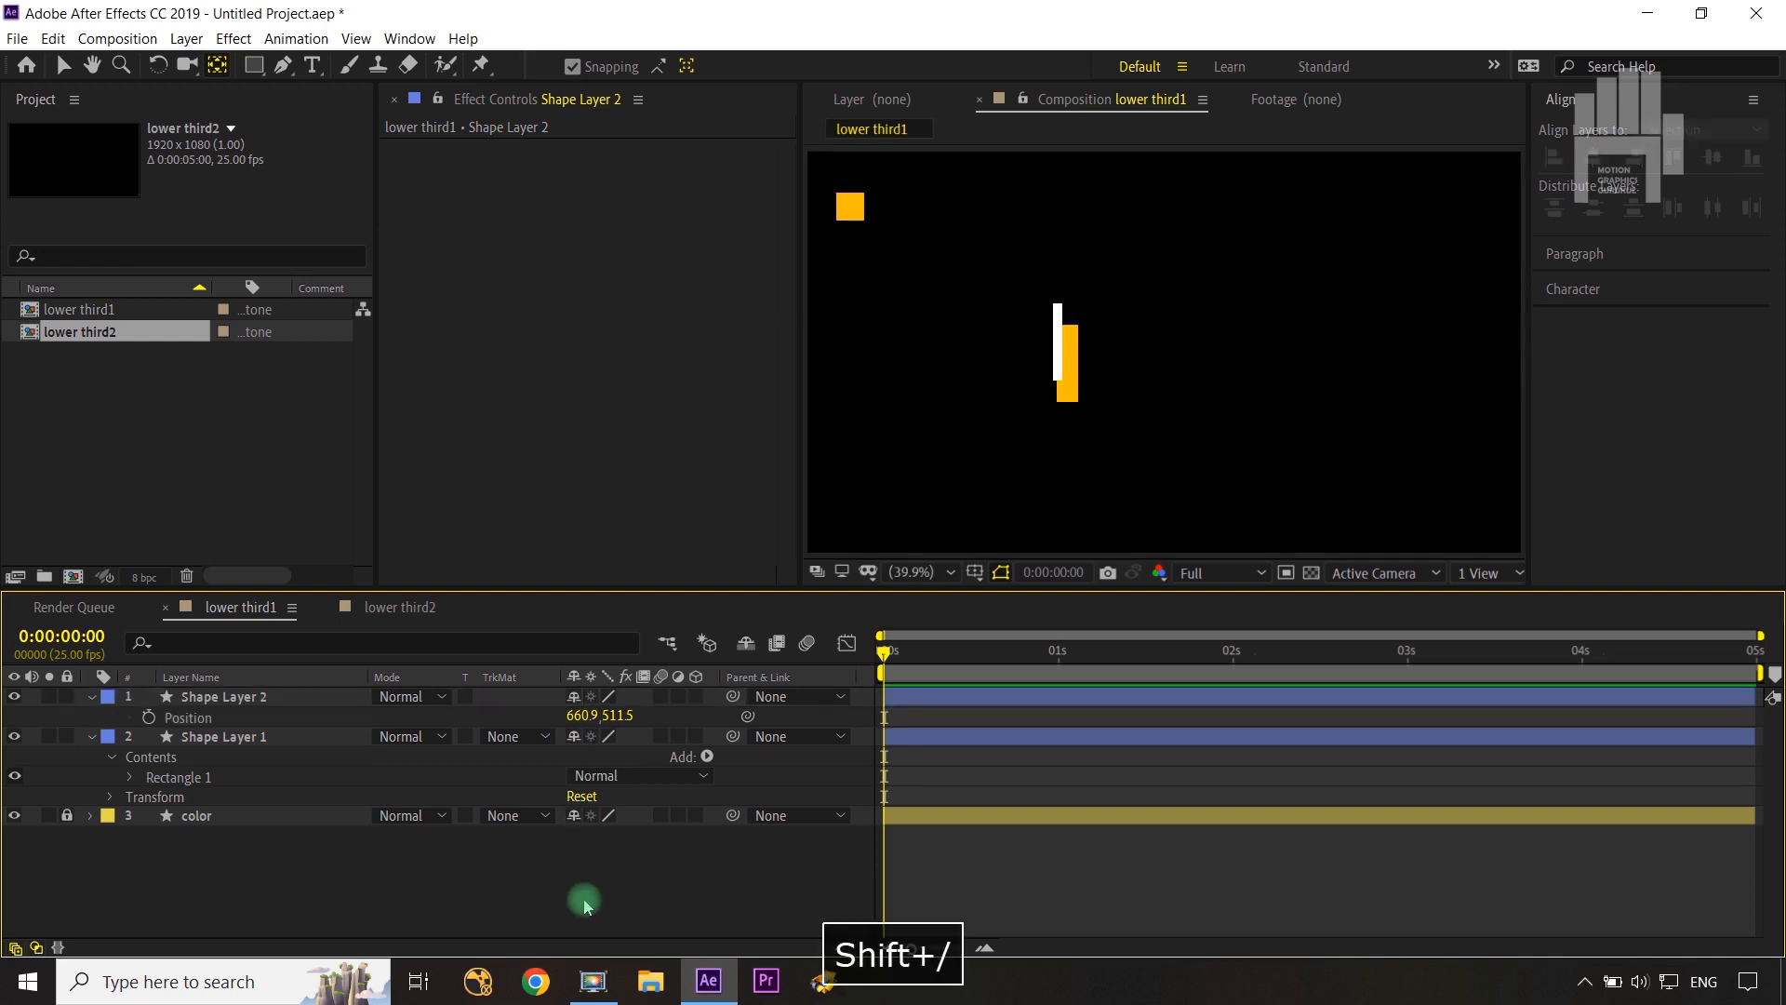
Step: Snap the orange rectangle's anchor point to the middle of its left edge, checking it with the white bar temporarily hidden
left_click(91, 736)
left_click(210, 736)
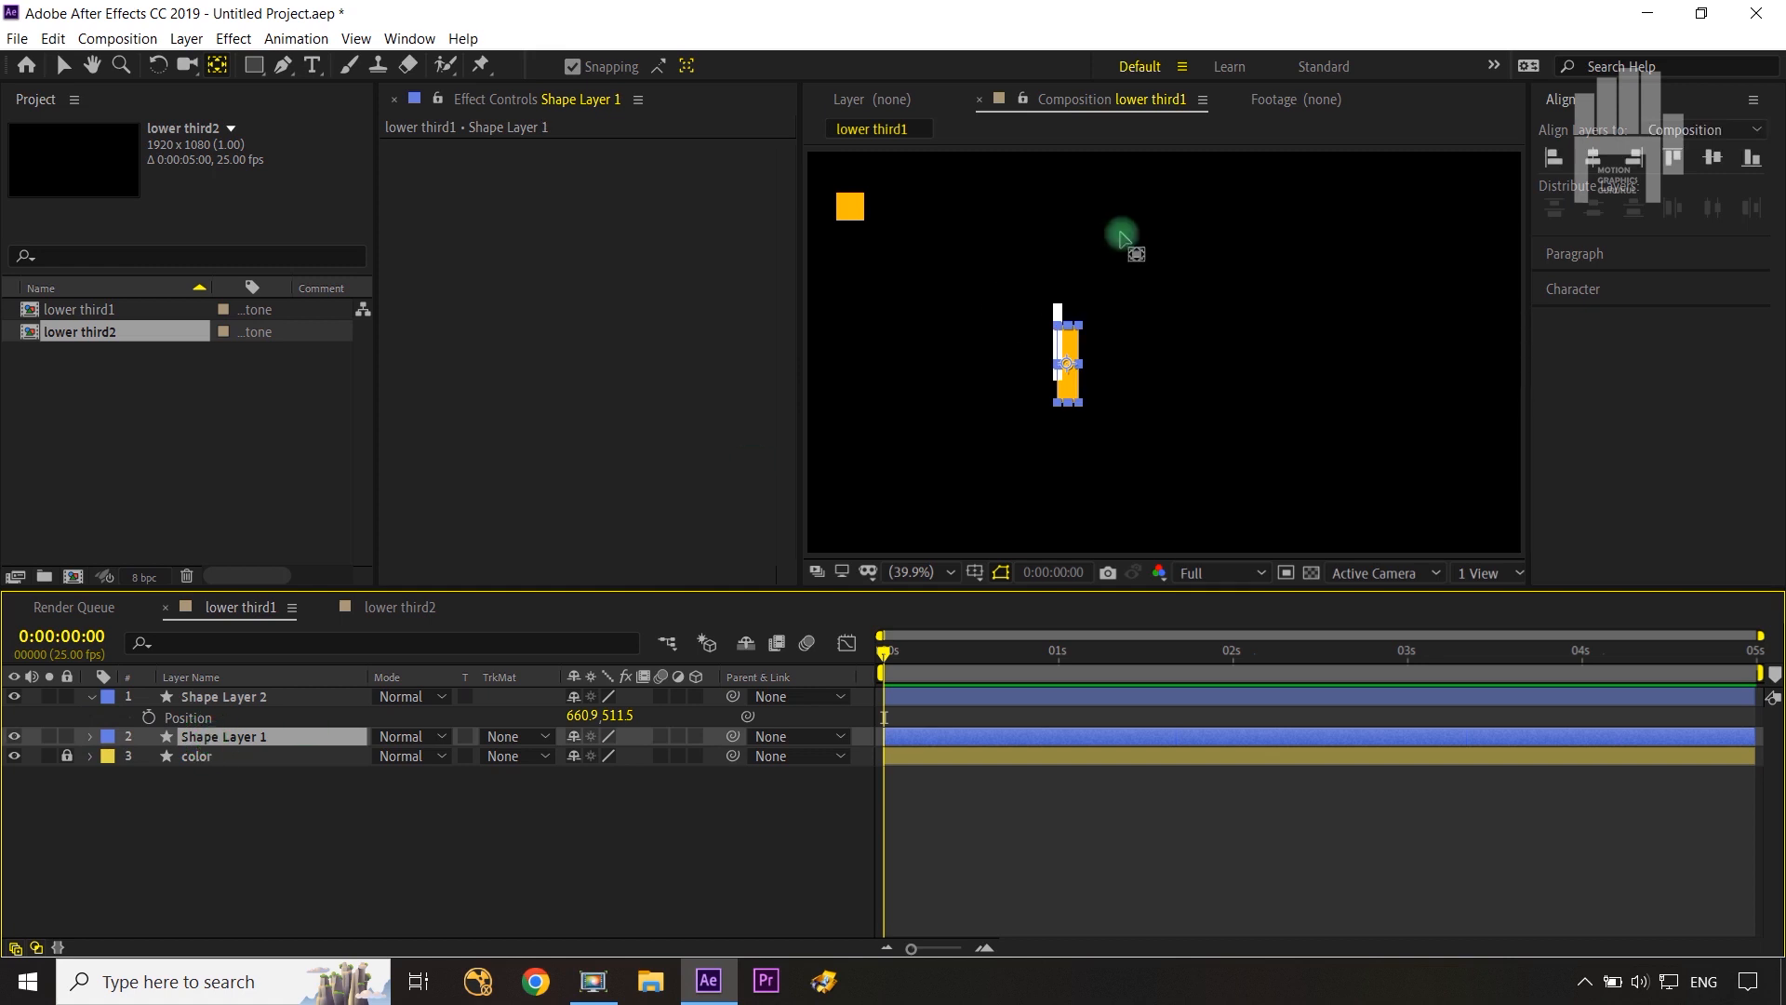
scroll(1068, 330, "up", 4)
scroll(945, 395, "down", 1)
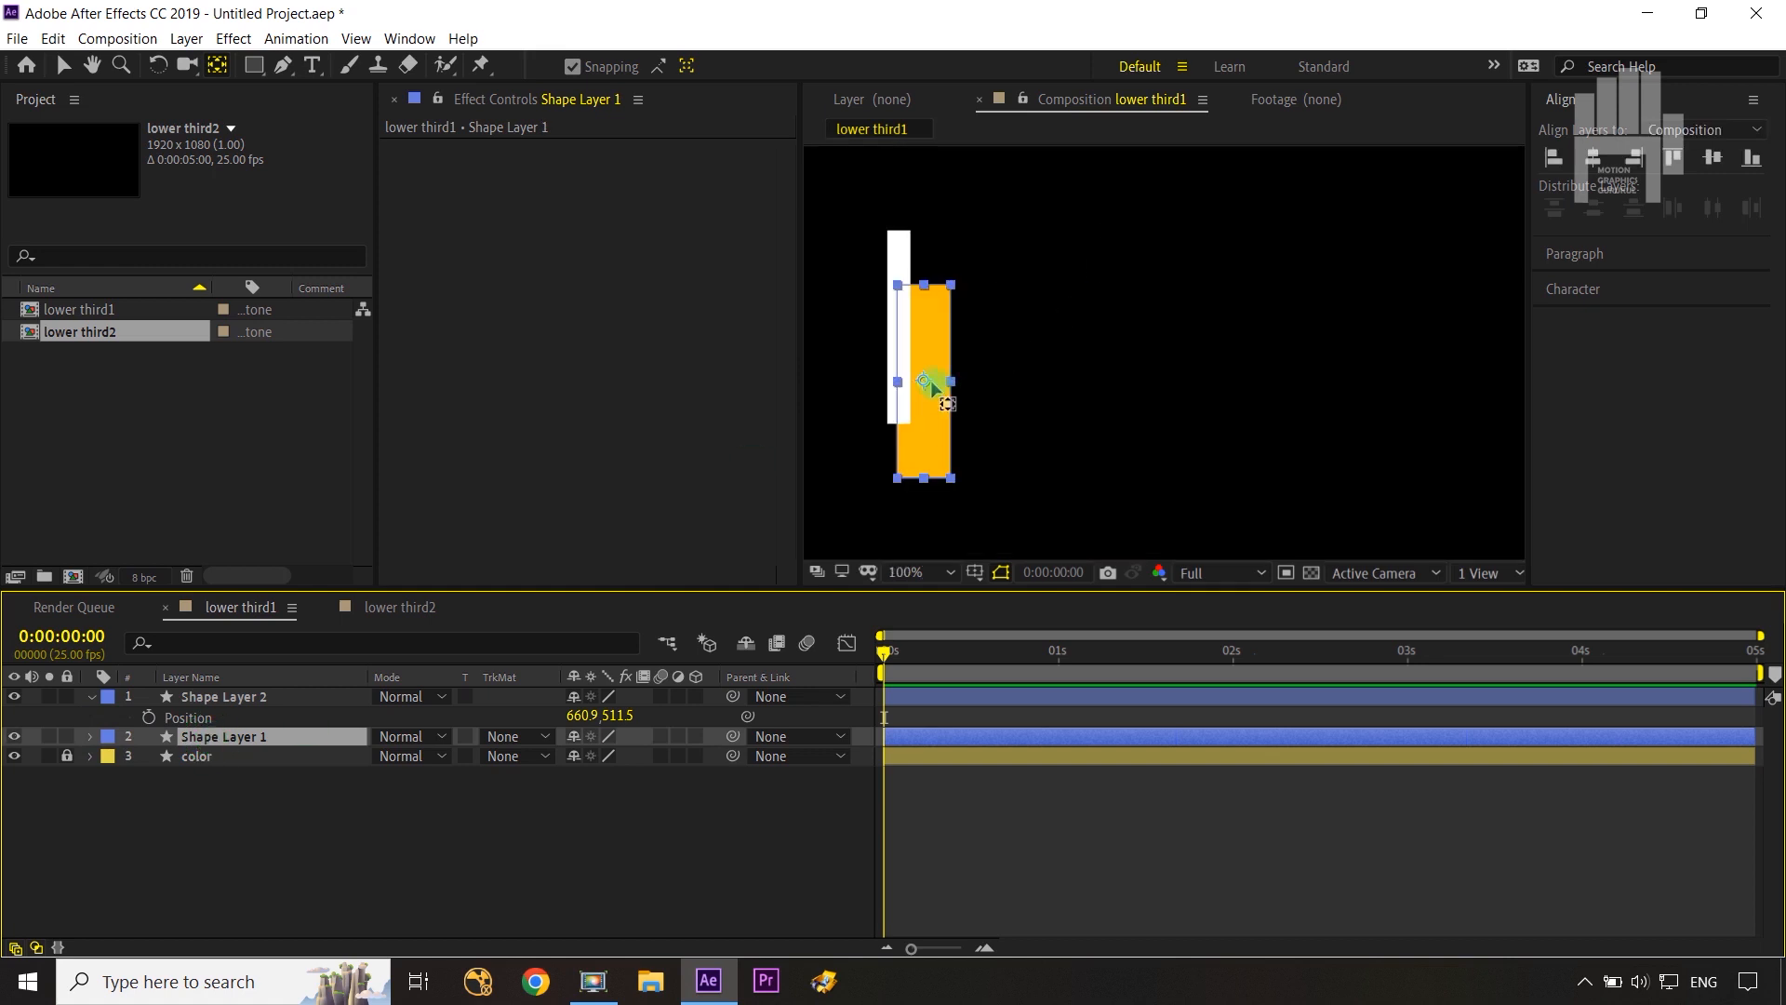
left_click_drag(928, 381, 897, 382)
left_click(13, 697)
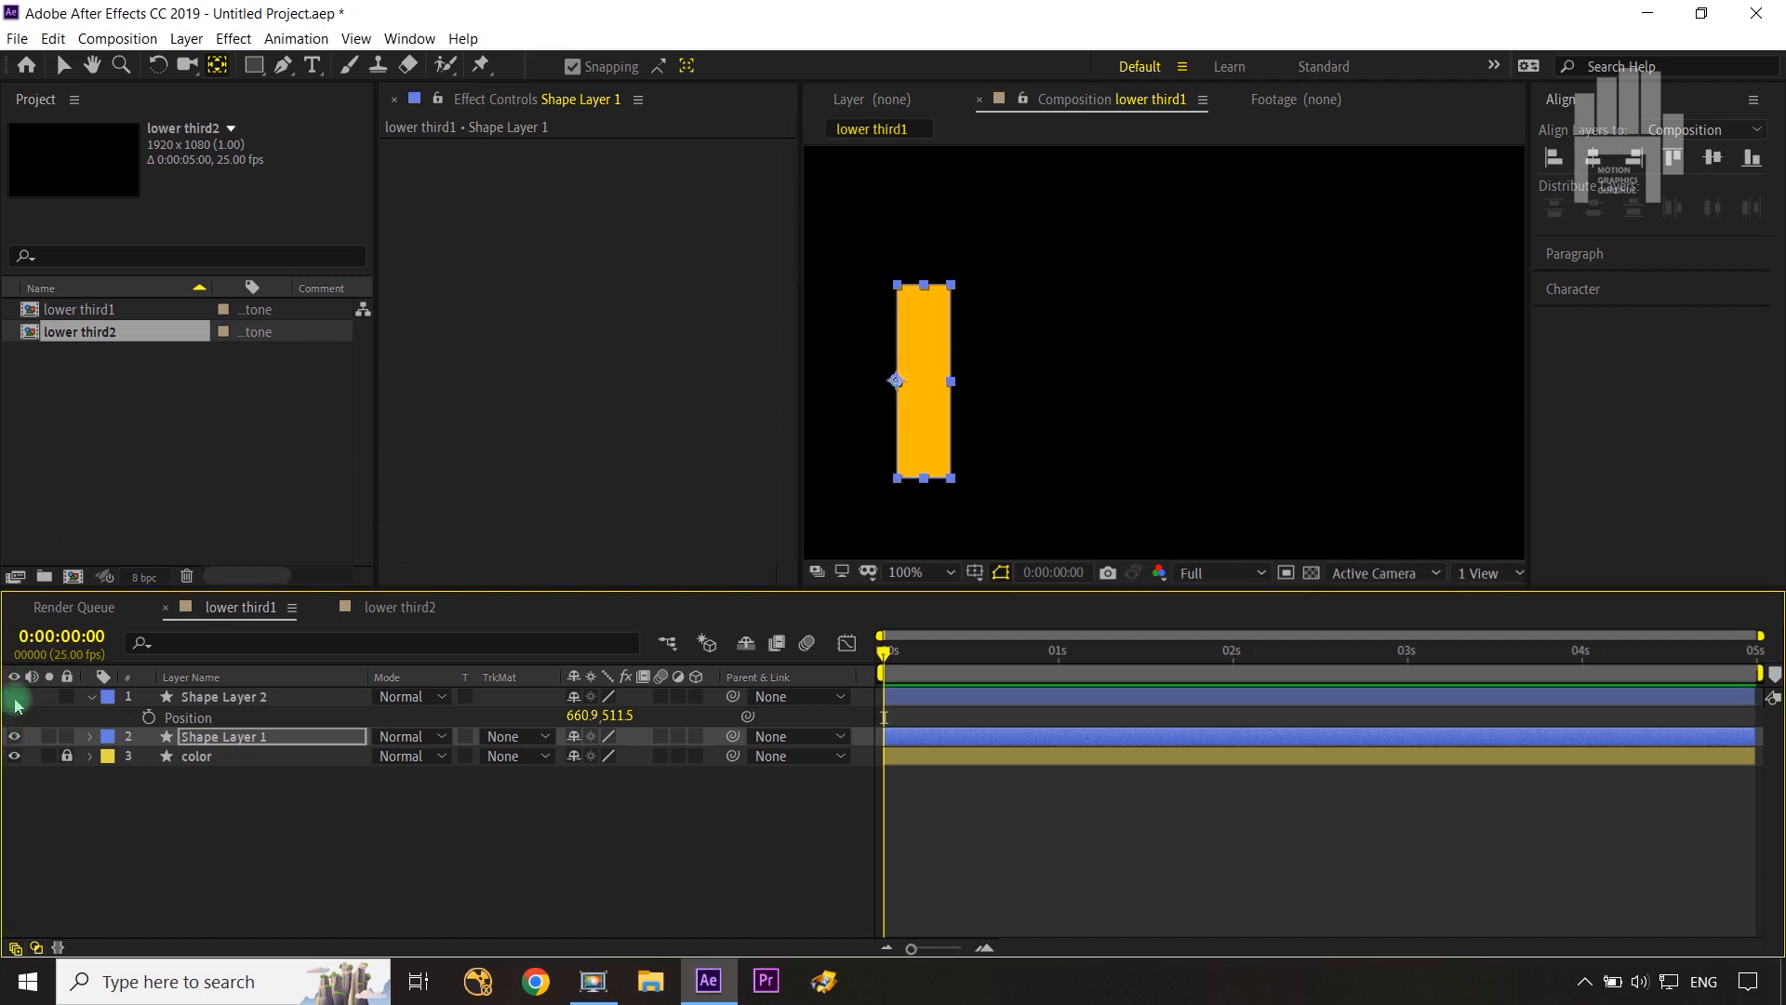
left_click(14, 696)
Step: Convert the rectangle path of Shape Layer 1 to a Bezier path
left_click(89, 735)
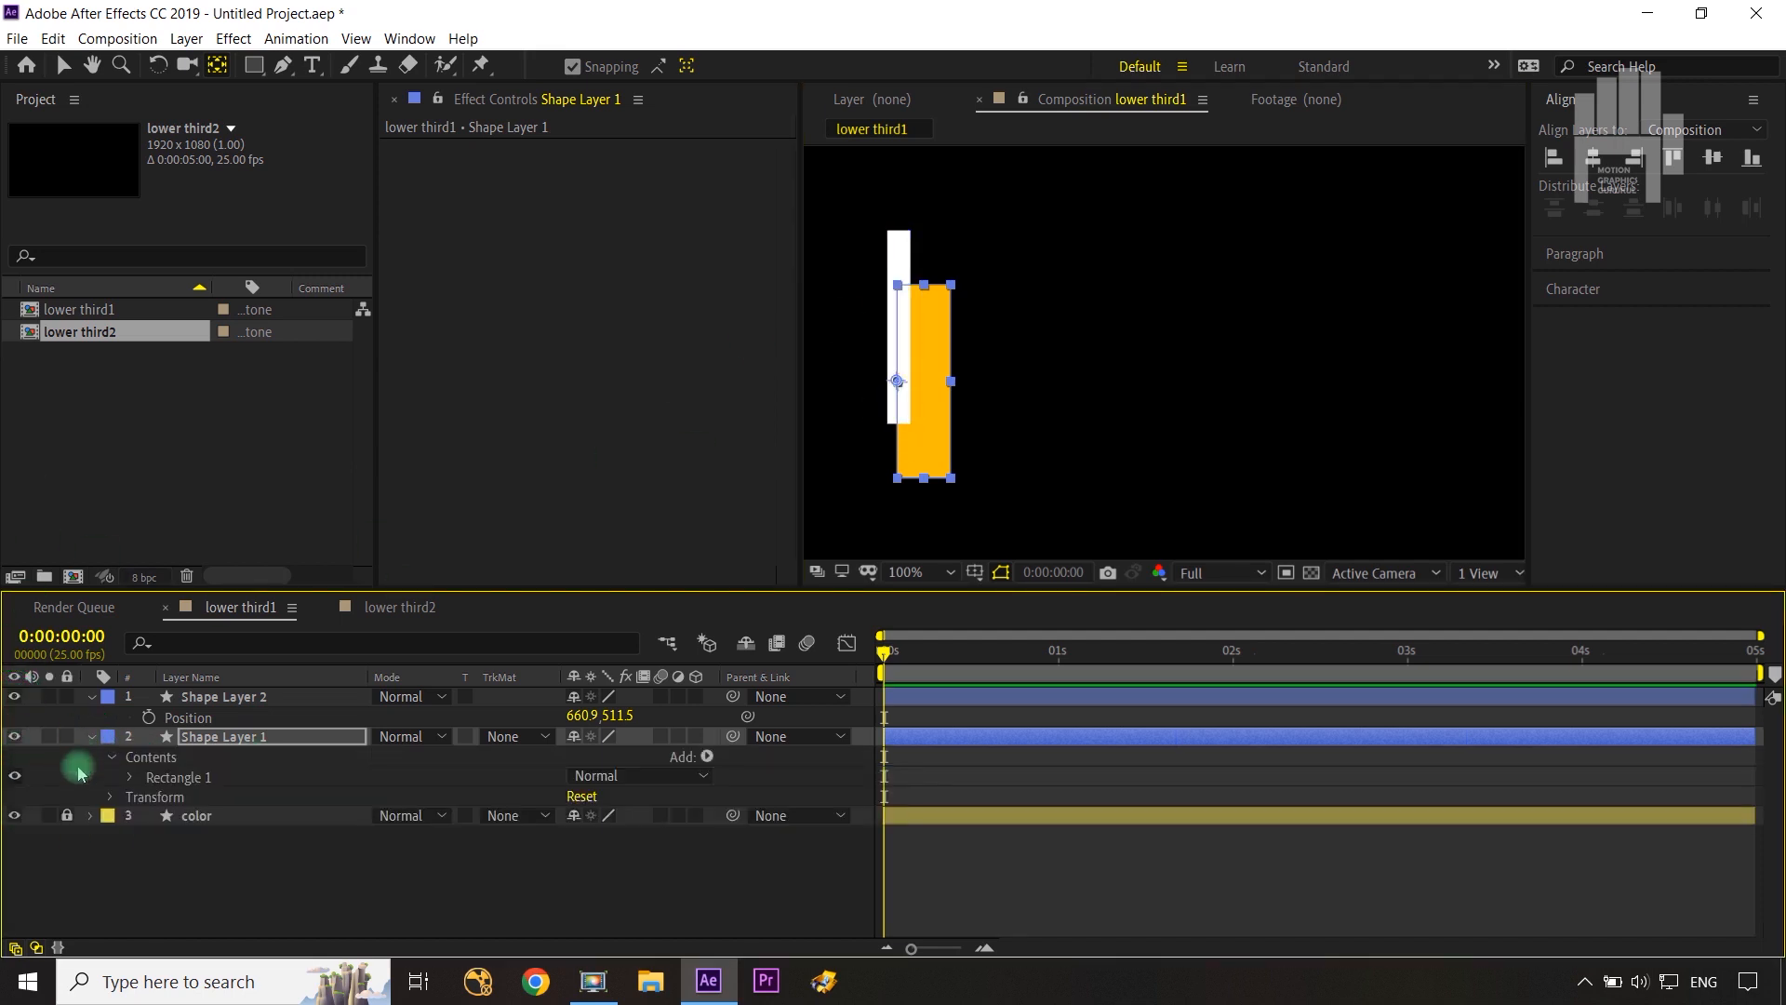
left_click(132, 779)
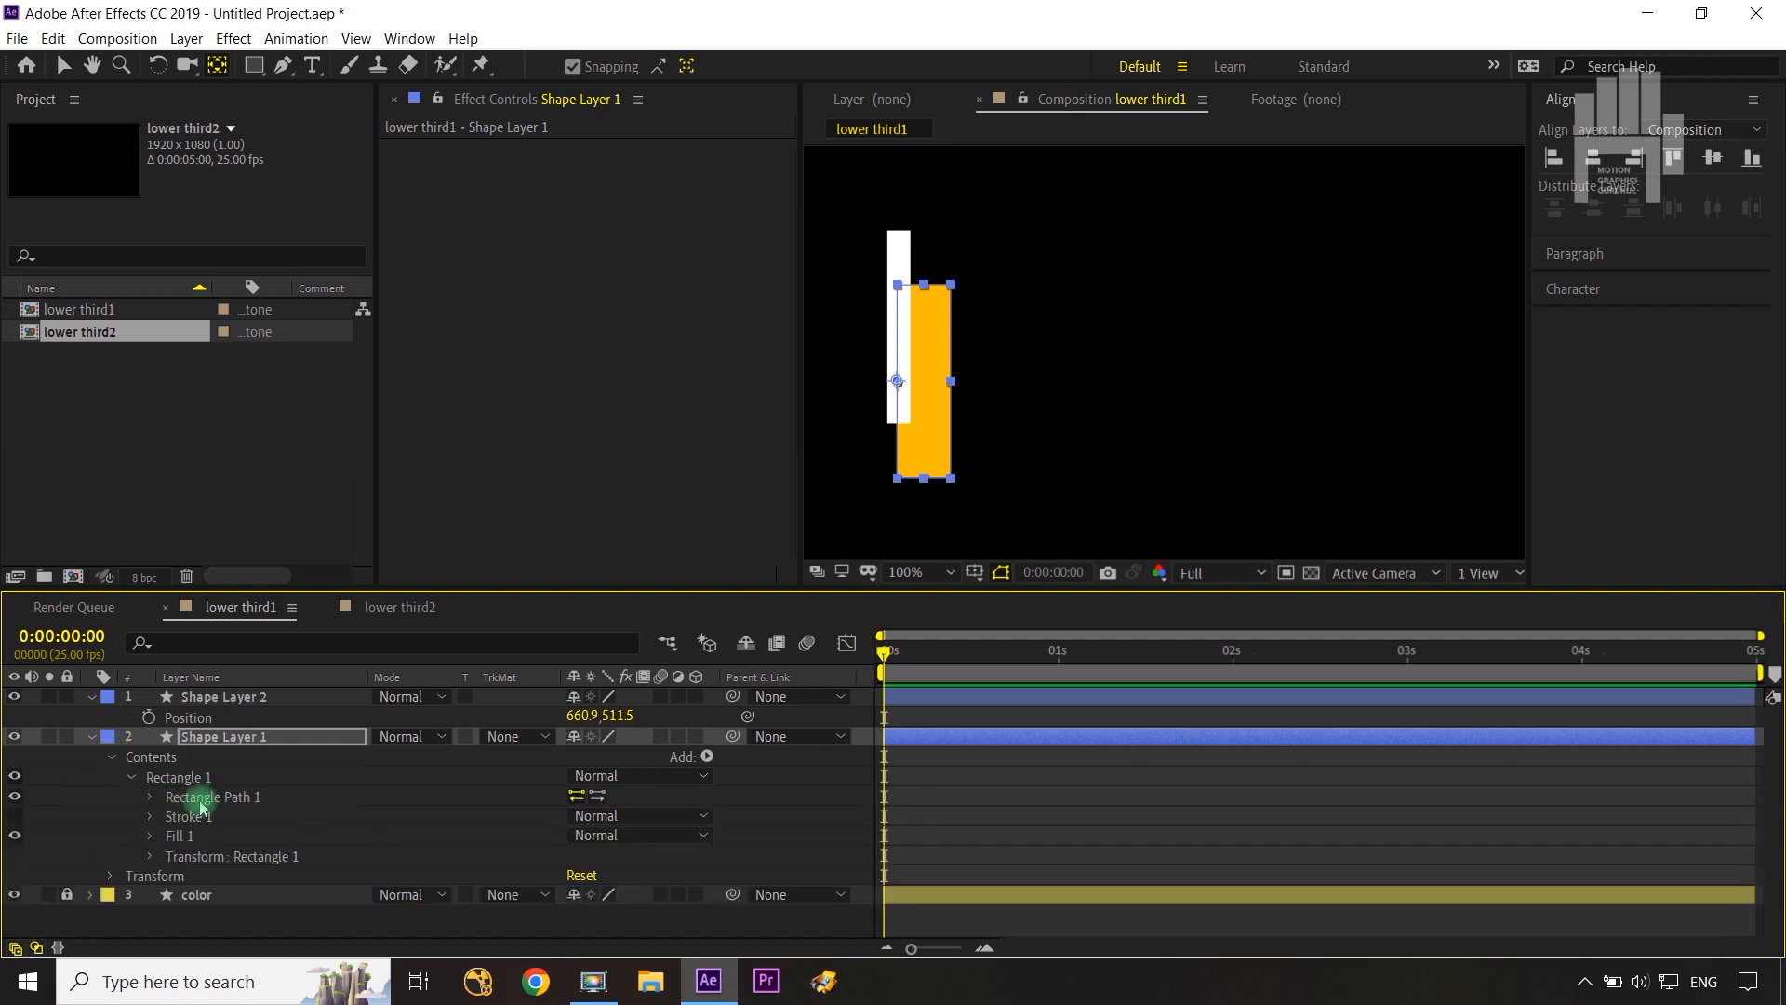
left_click(200, 800)
right_click(201, 806)
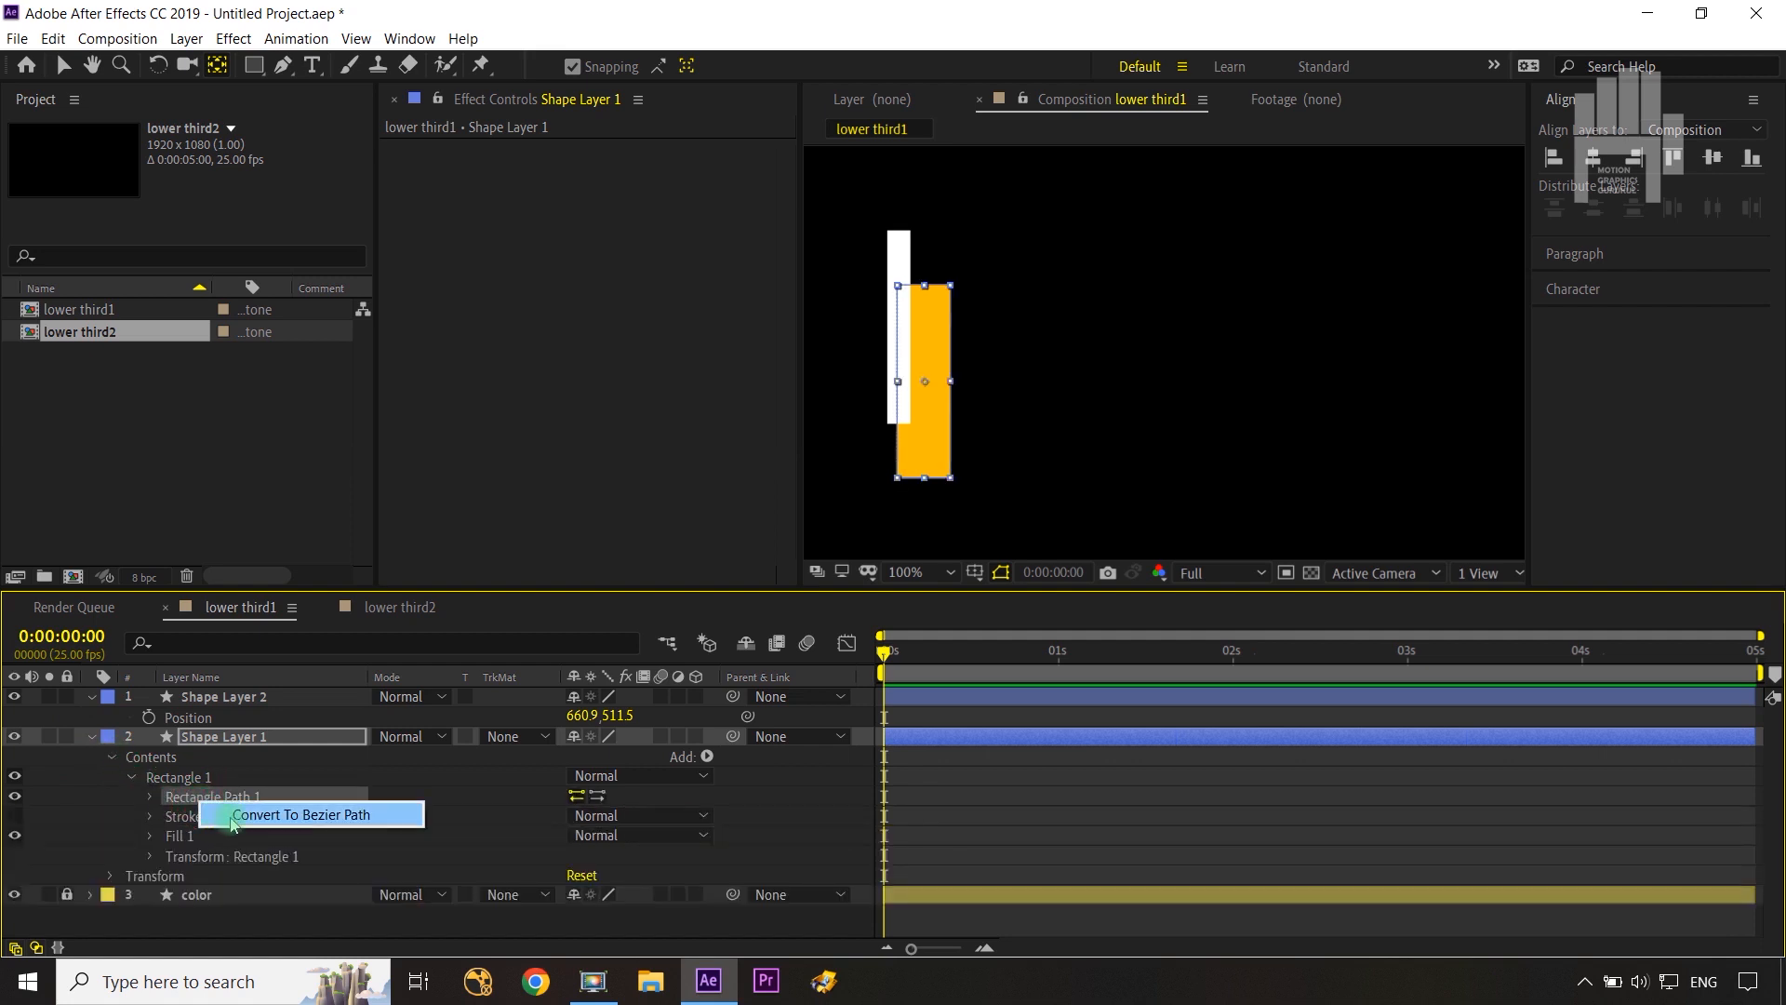
left_click(233, 817)
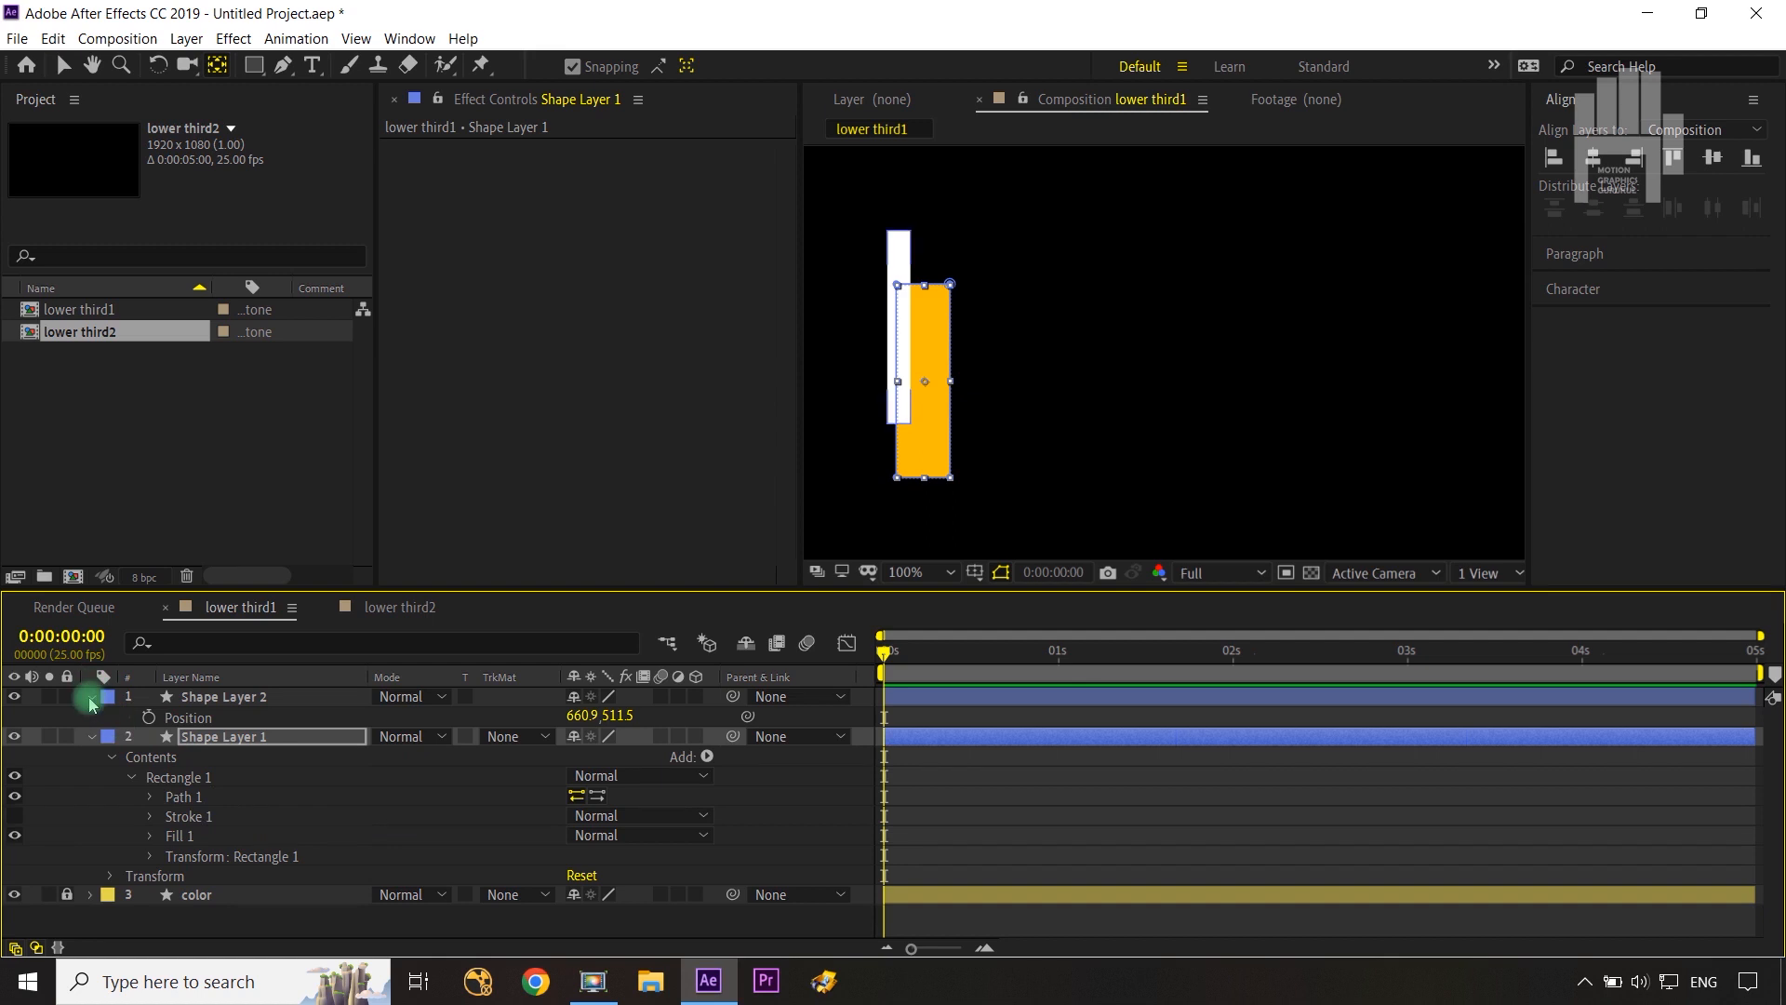
Step: Convert the rectangle path of Shape Layer 2 to a Bezier path
left_click(90, 698)
left_click(91, 698)
left_click(111, 719)
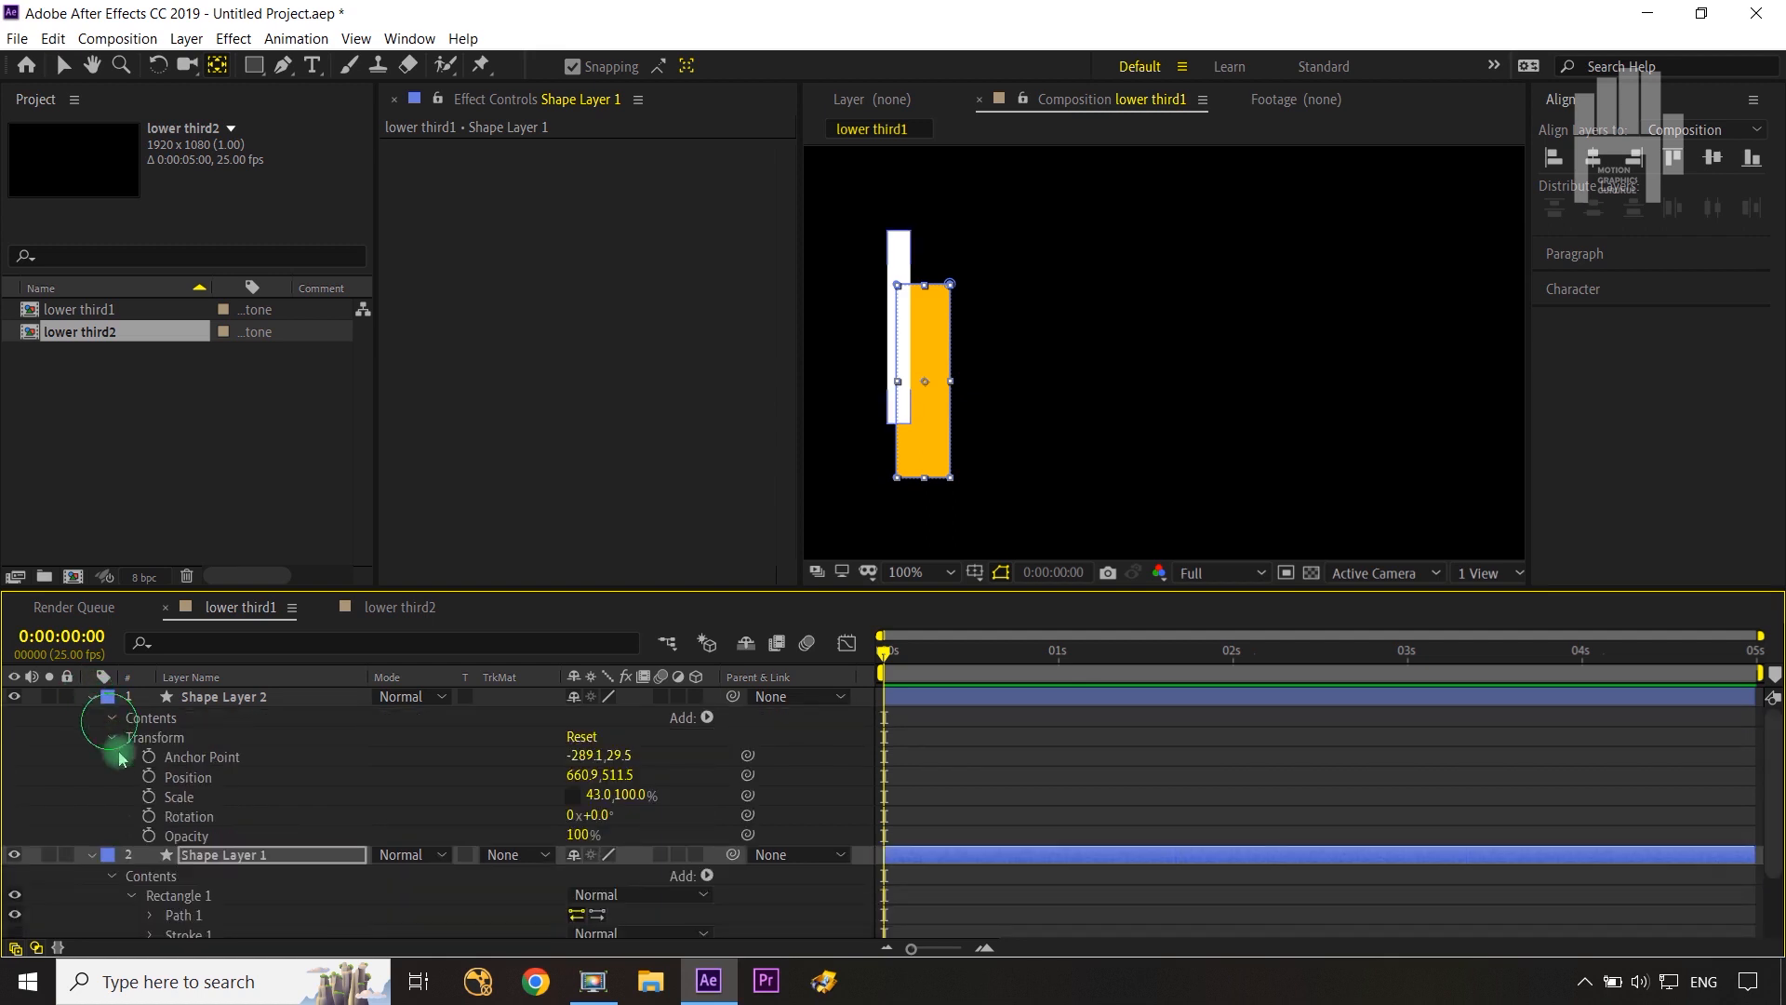
left_click(130, 736)
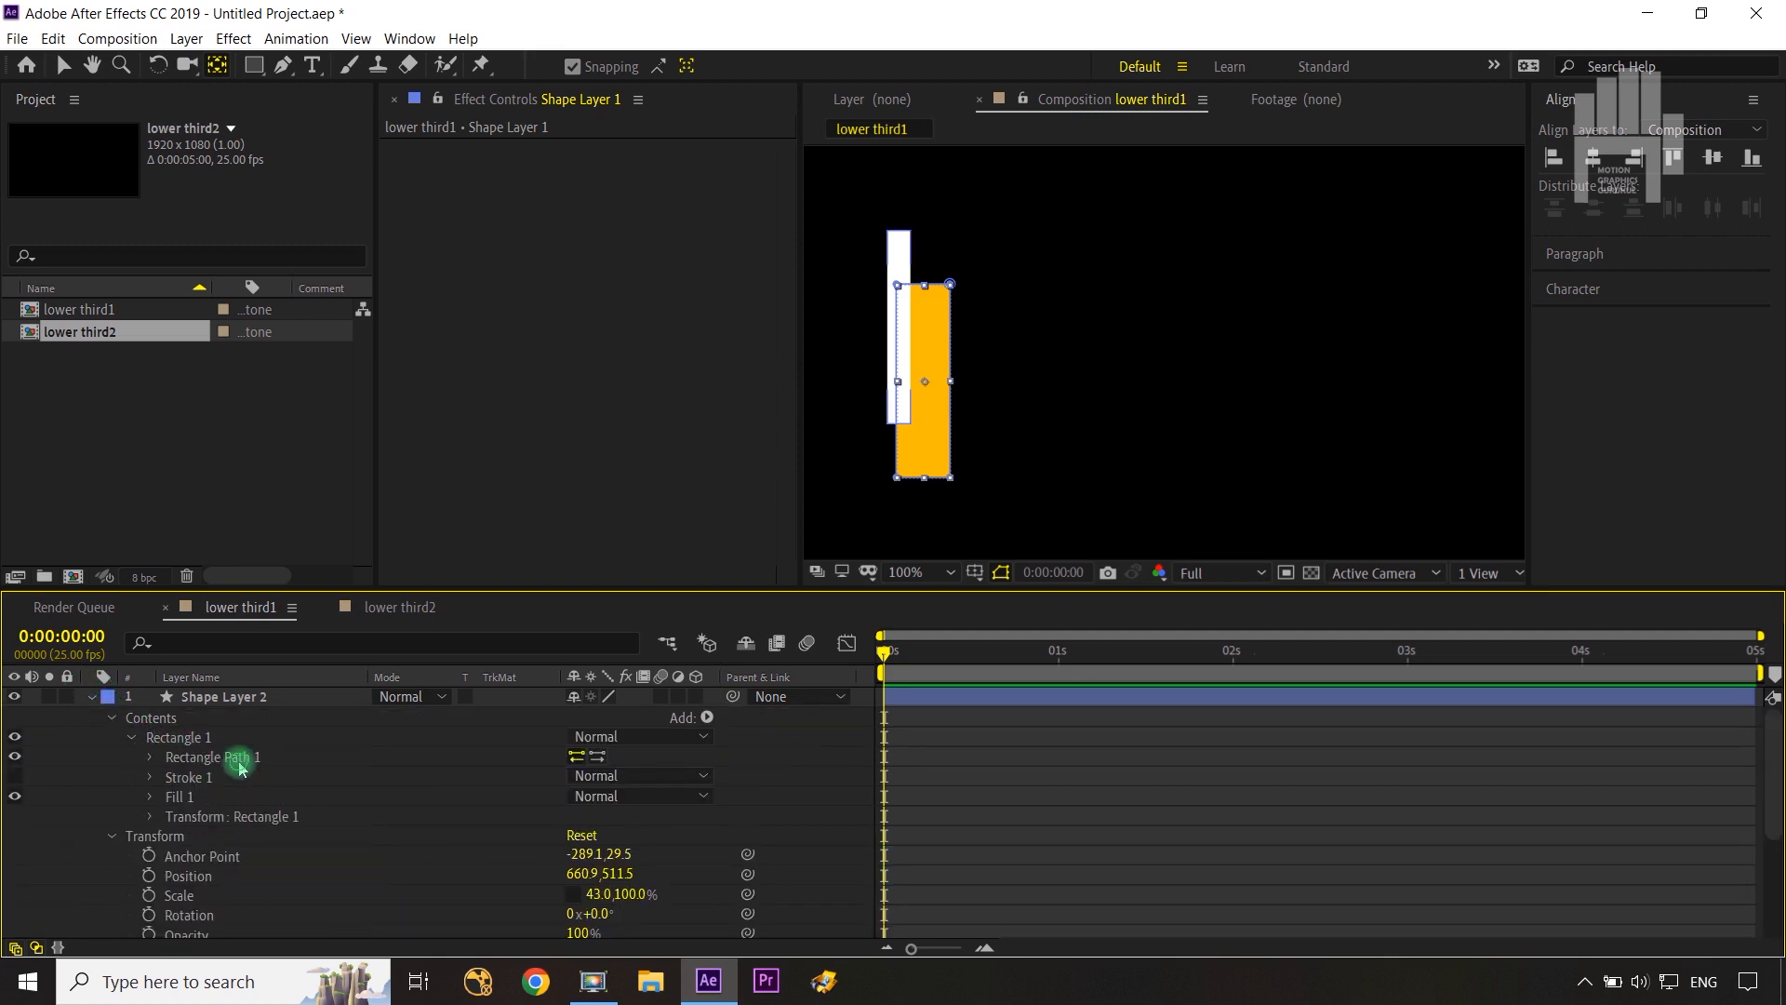
left_click(239, 768)
right_click(239, 768)
left_click(268, 774)
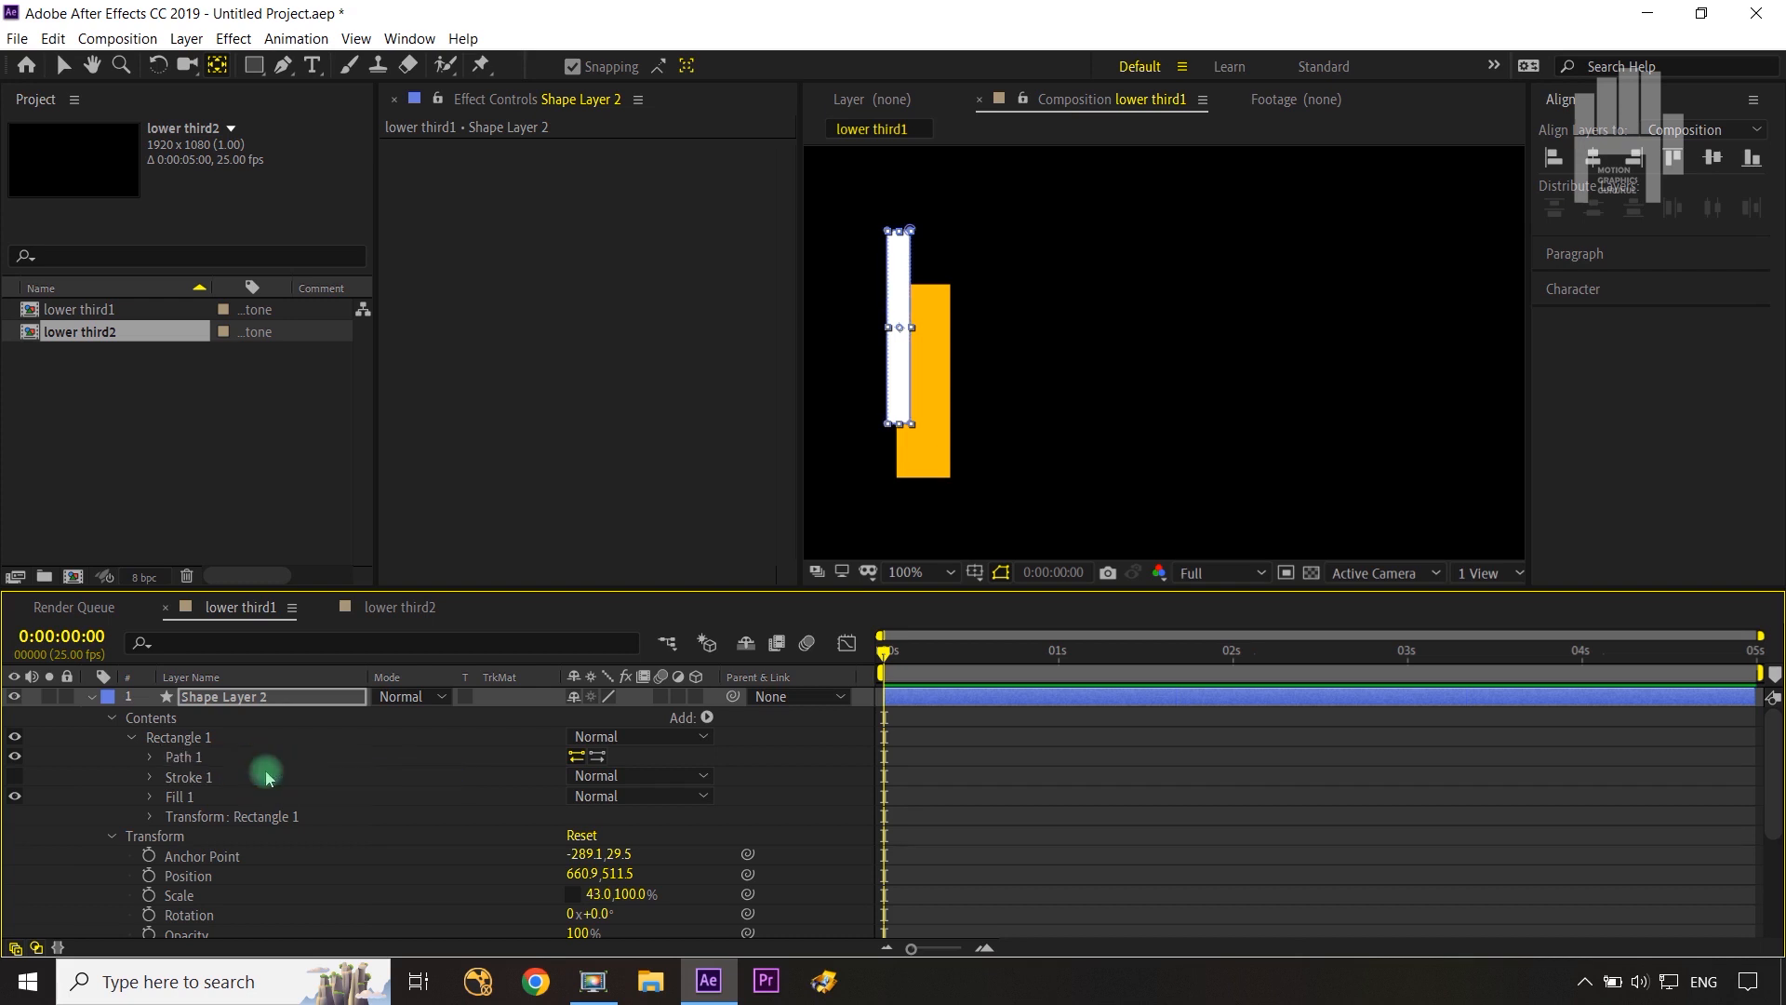
Step: Add Path keyframes at 0:00 to both shape layers and collapse their properties
left_click(153, 764)
scroll(251, 841, "down", 5)
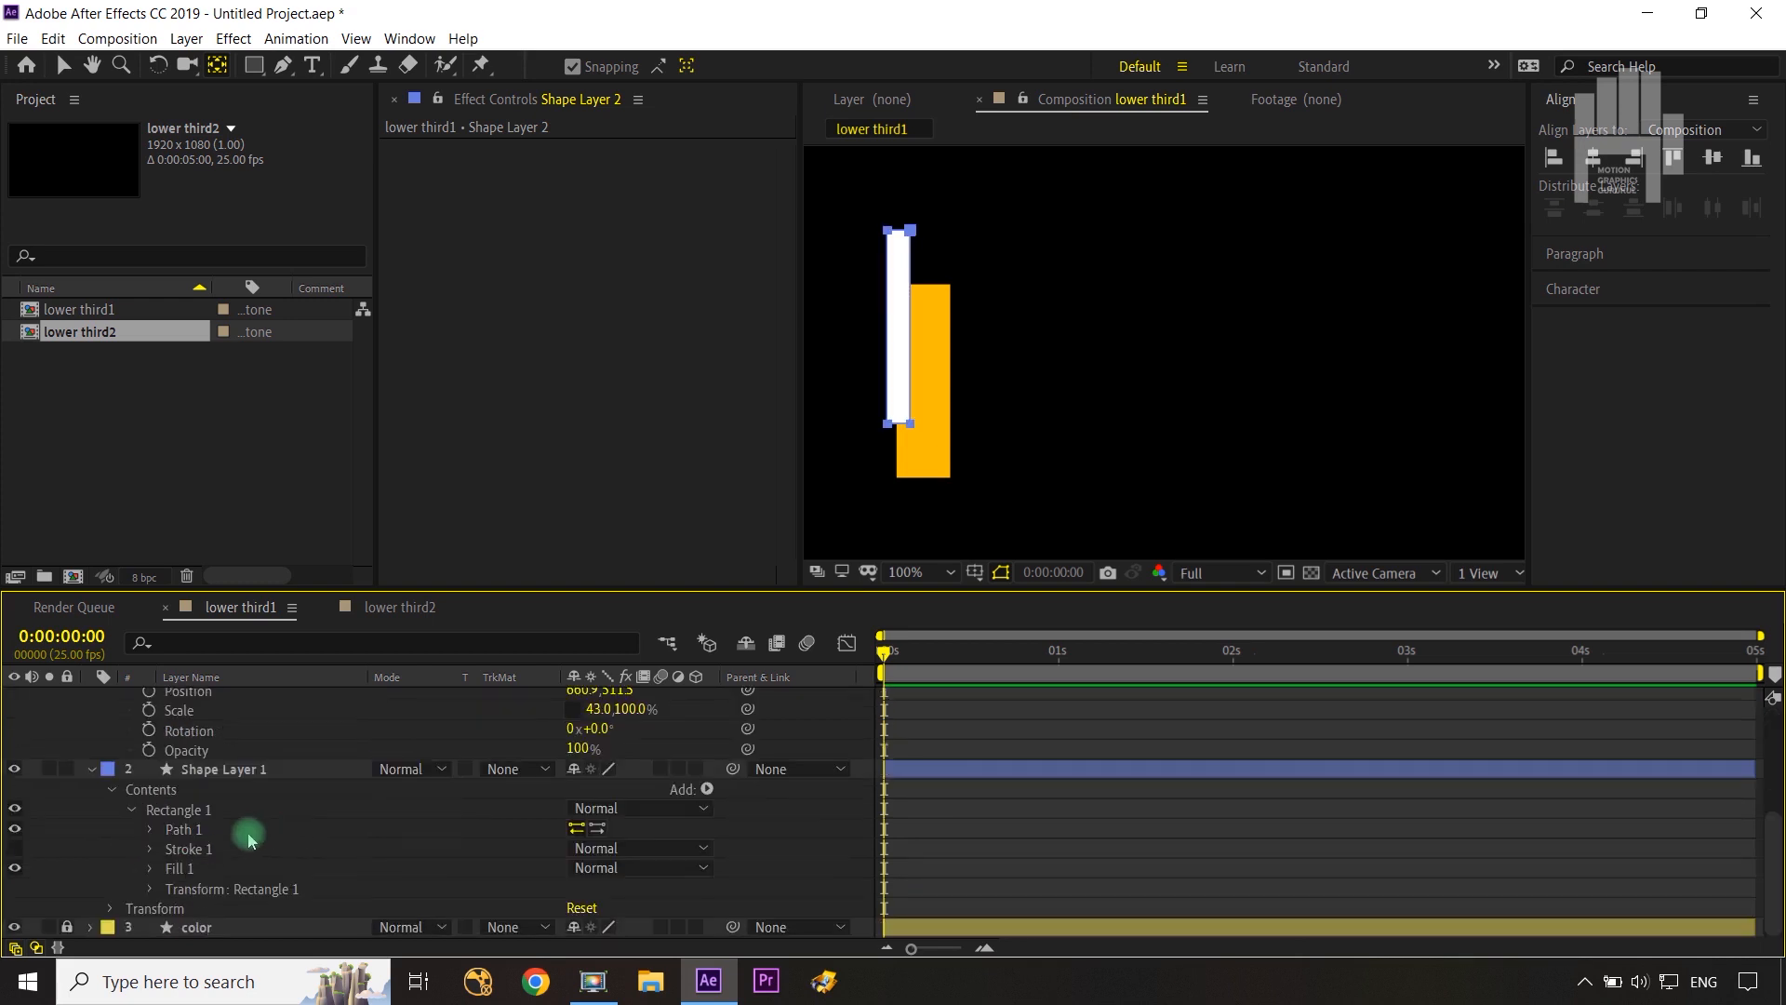
left_click(150, 830)
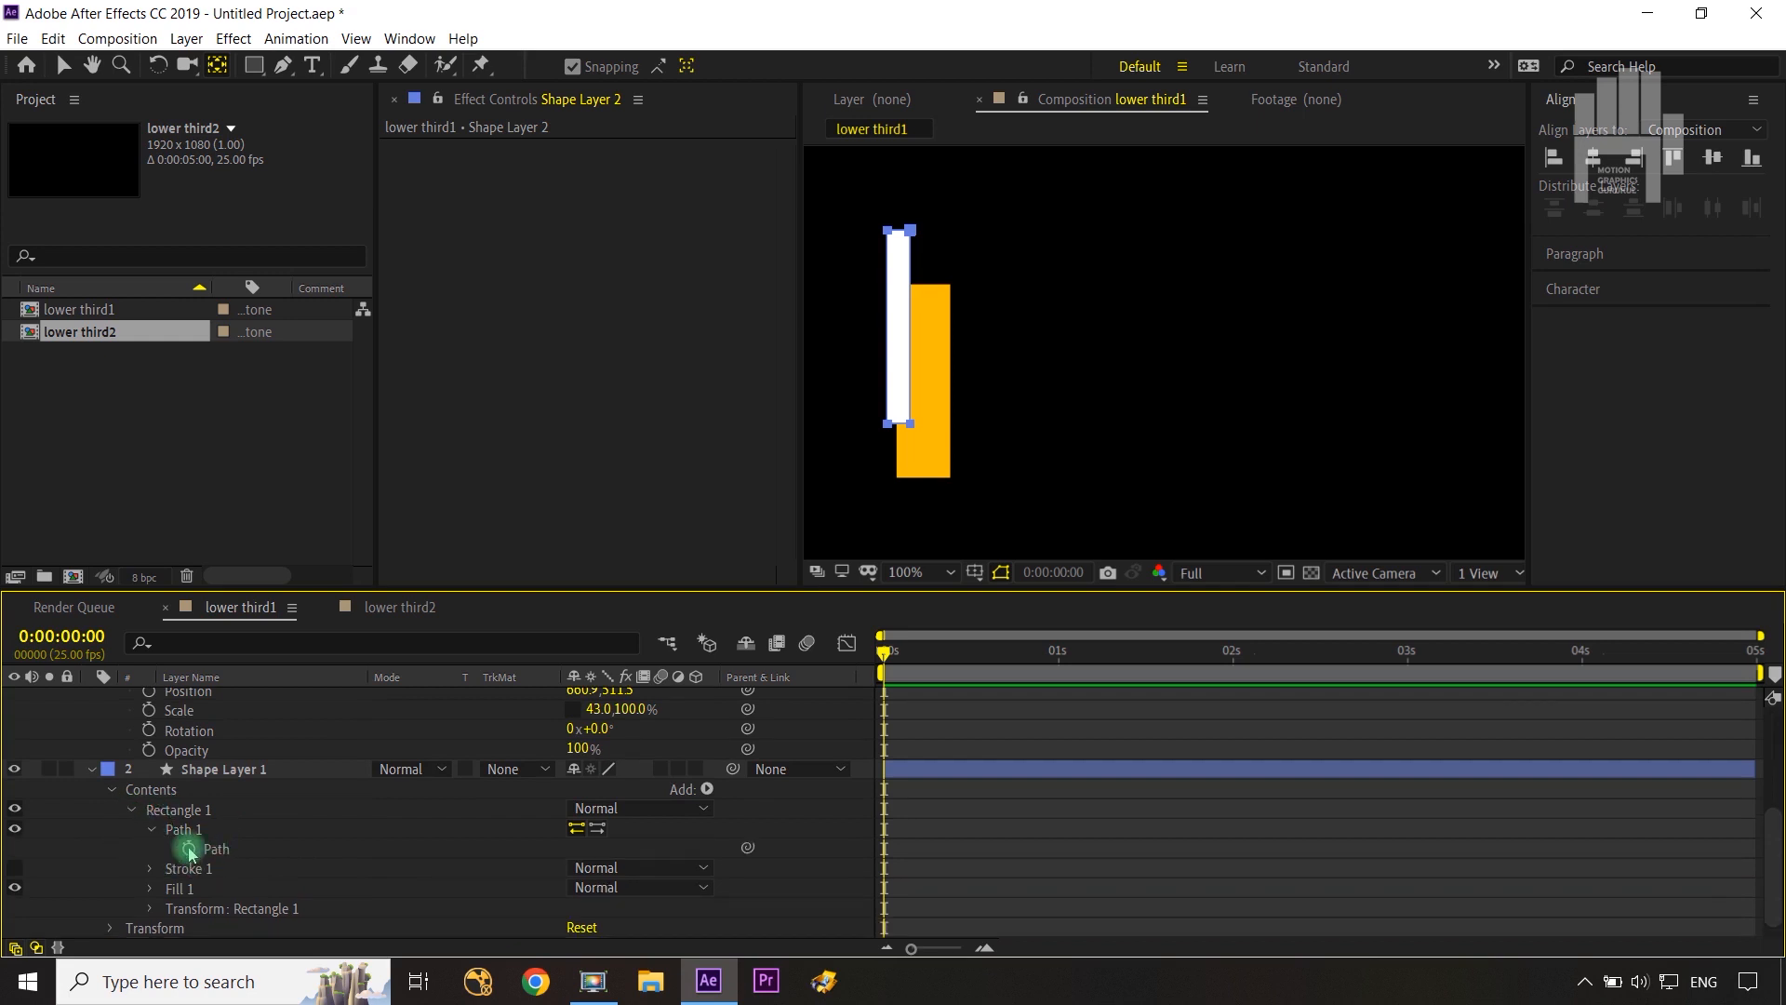
left_click(189, 849)
scroll(120, 784, "up", 5)
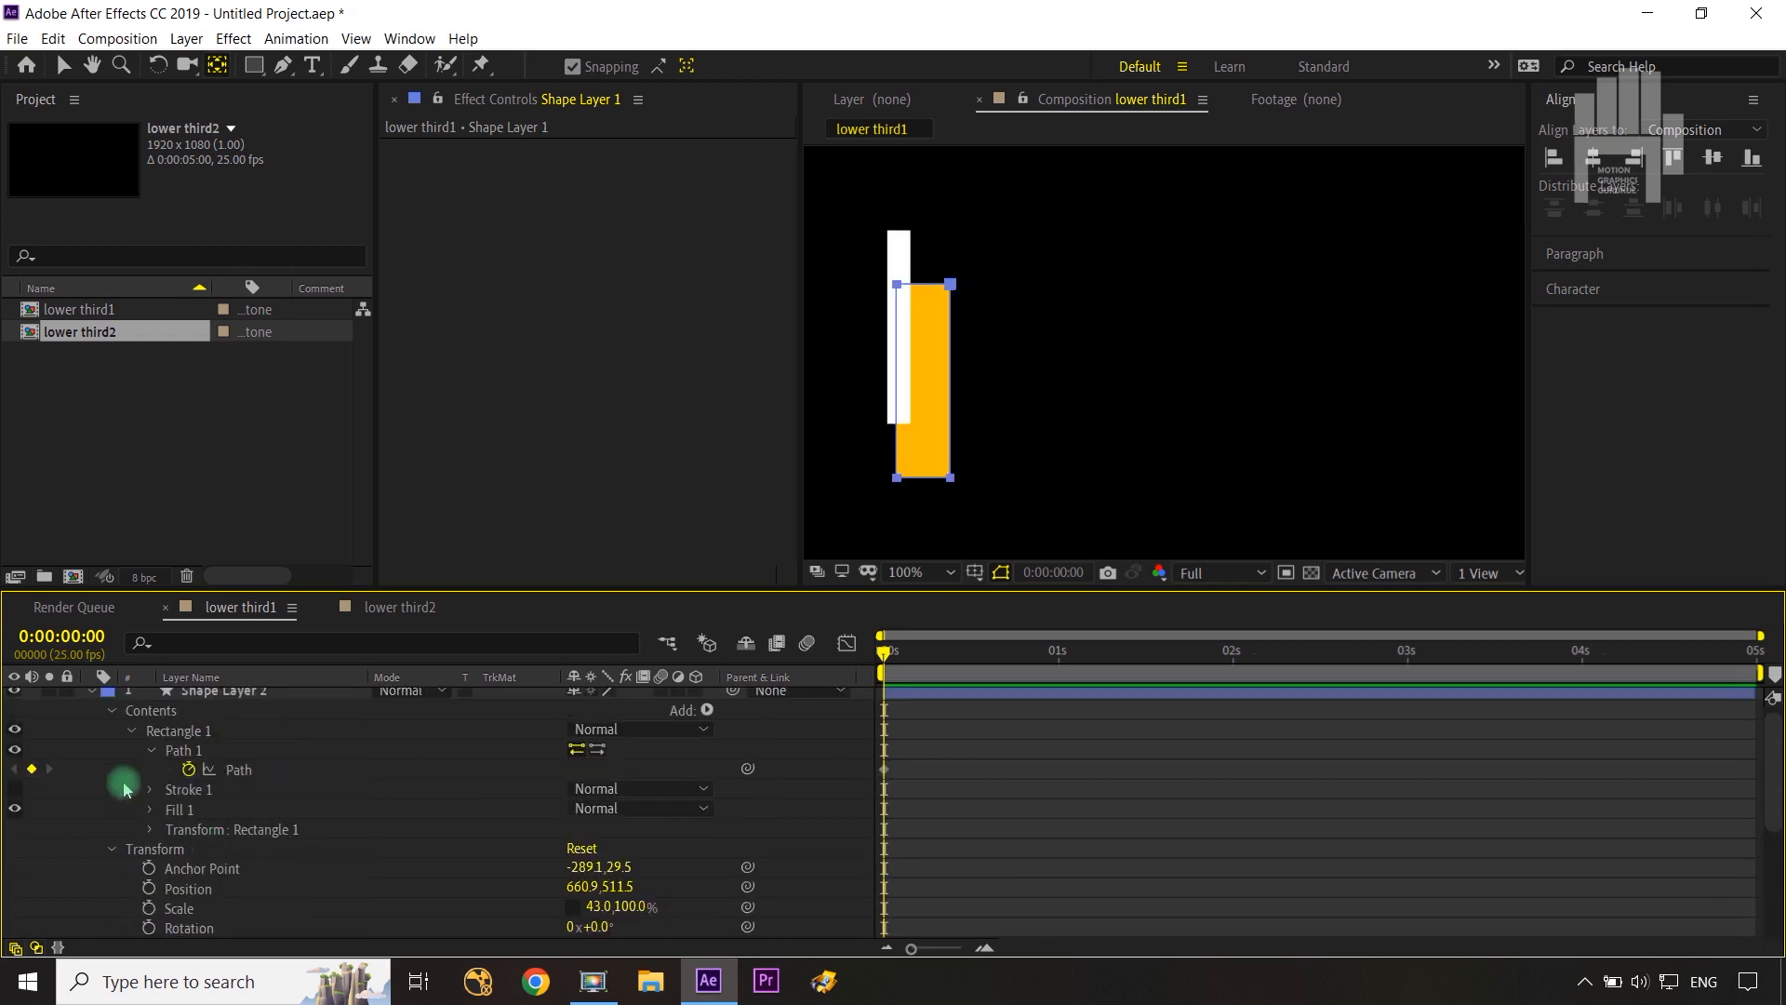
left_click(90, 694)
left_click(91, 716)
left_click(383, 763)
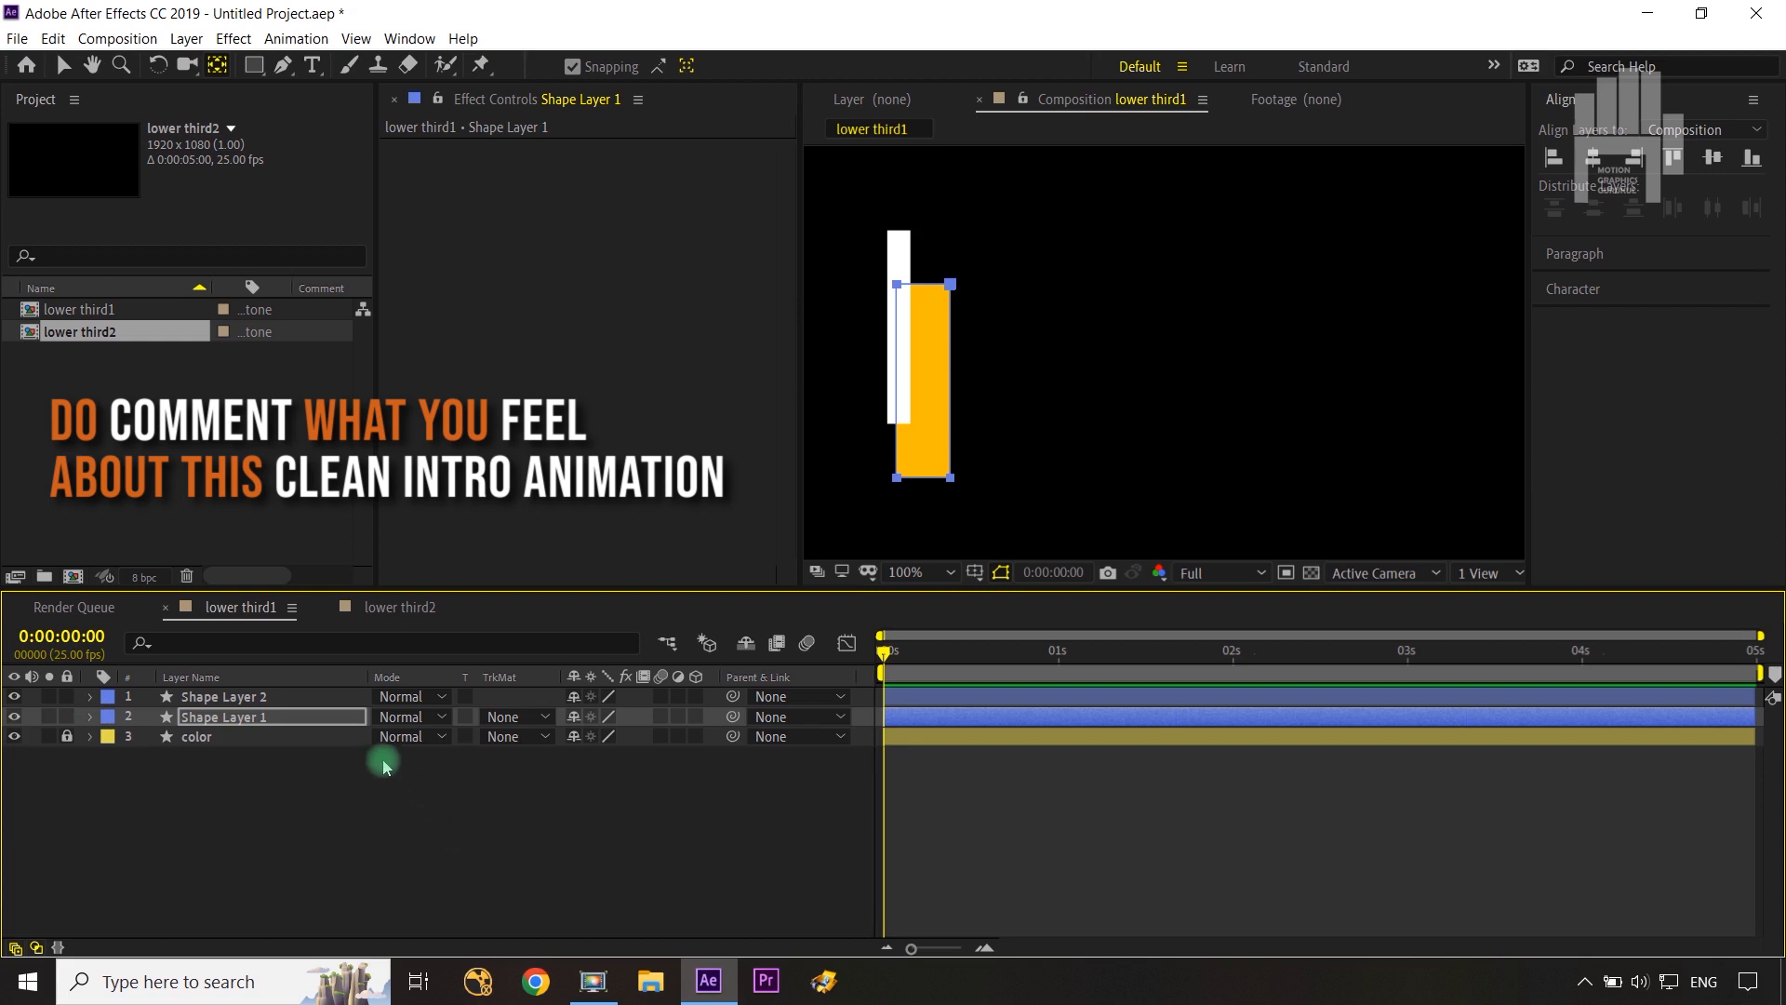
Step: Reveal the keyframes of both shape layers and shift their Path keyframes to 0:00:01:05
left_click(291, 700, "shift")
key("u")
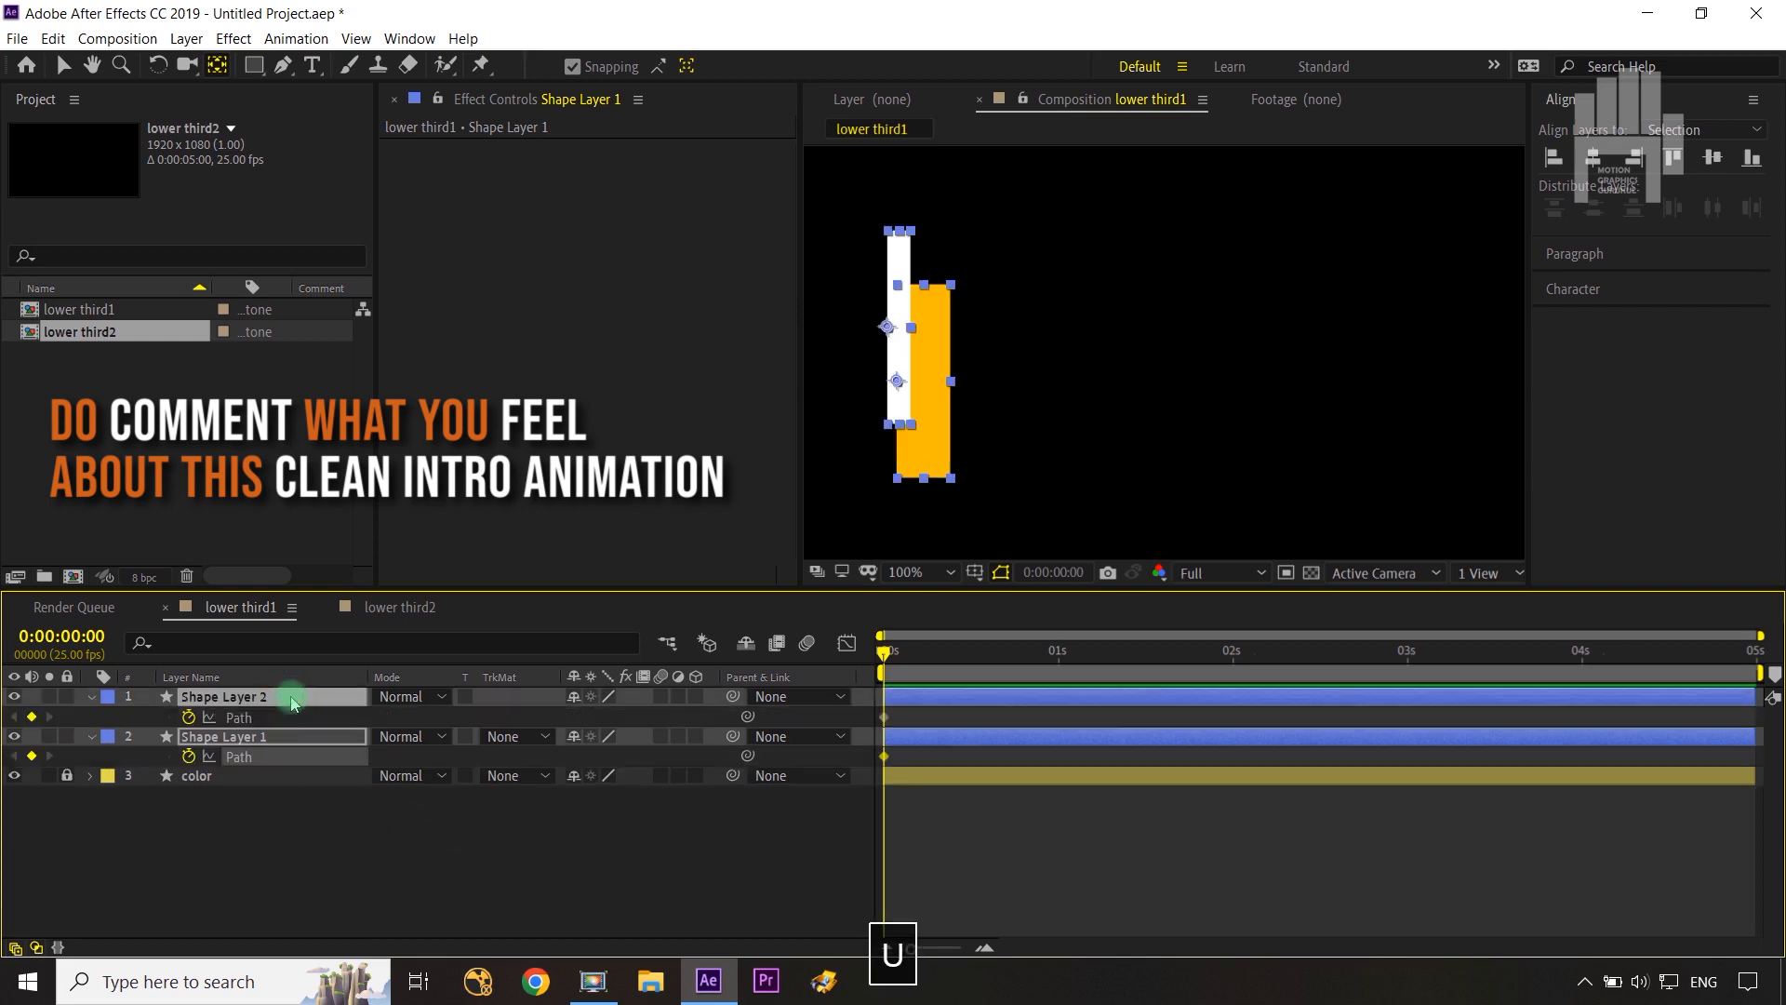
key("shift+Page_Down")
key("shift+Page_Down")
key("shift+Page_Down")
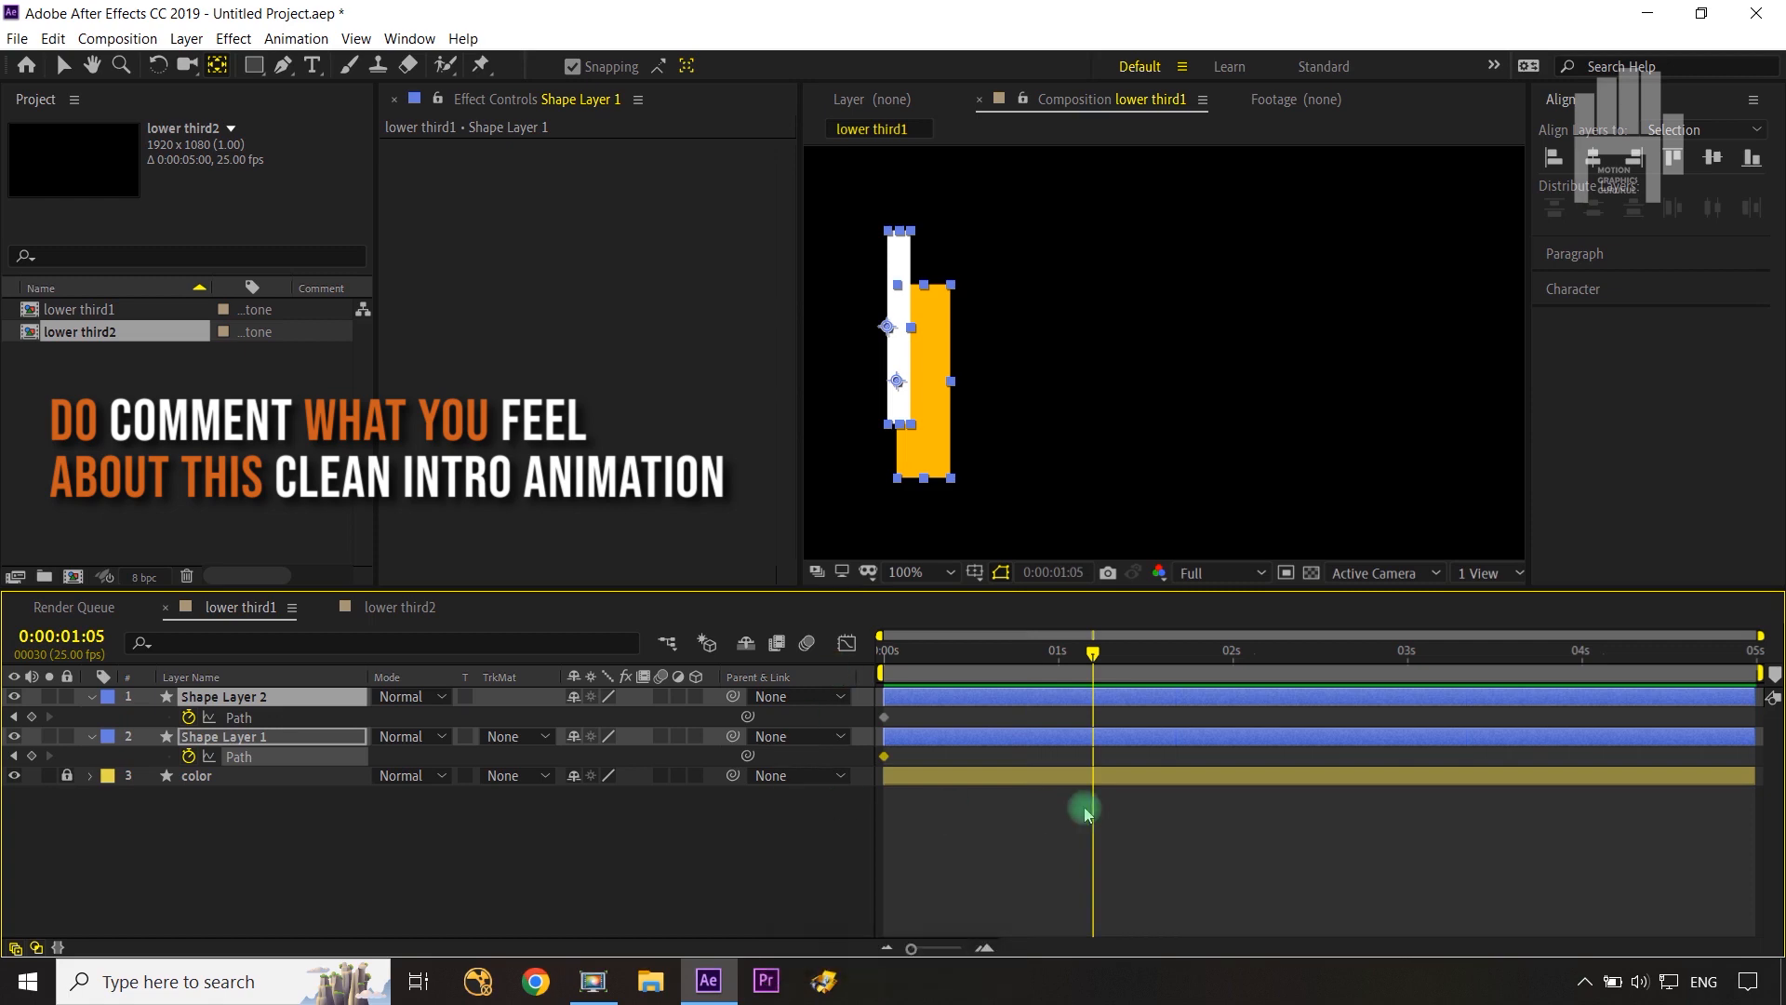
left_click_drag(895, 708, 1090, 726)
left_click(820, 853)
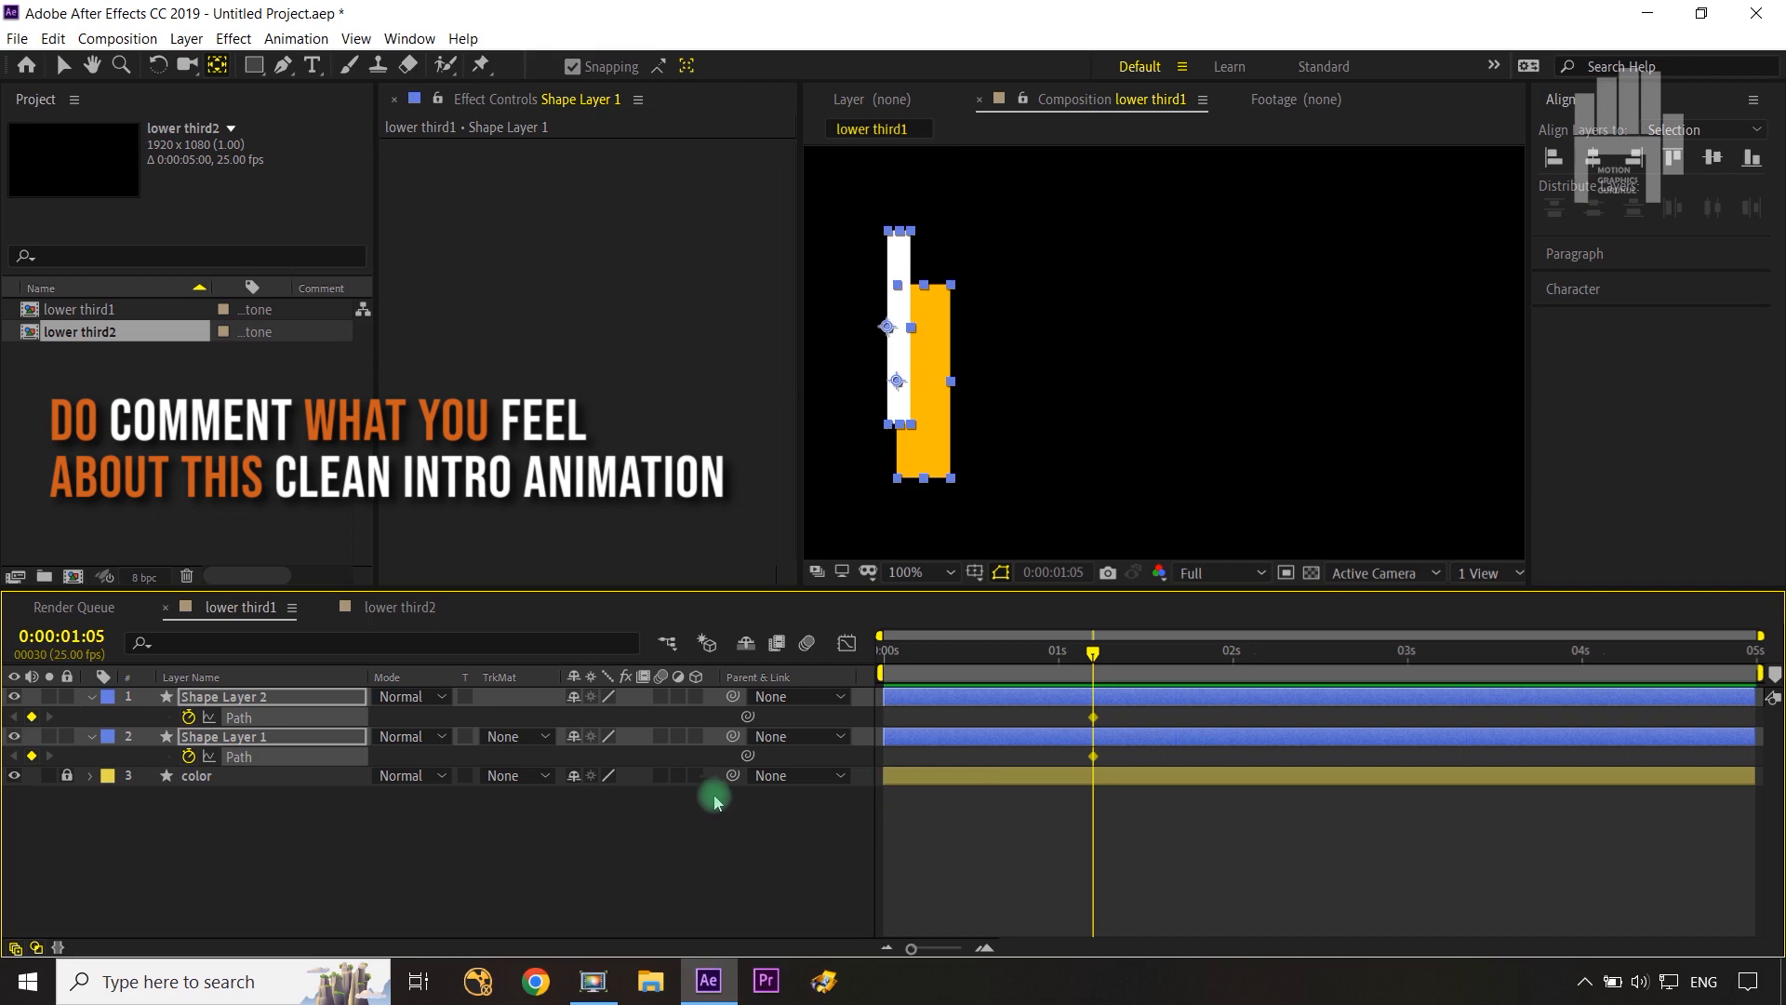
Step: Undo the last shift of the Path keyframes on both shape layers
left_click(304, 823)
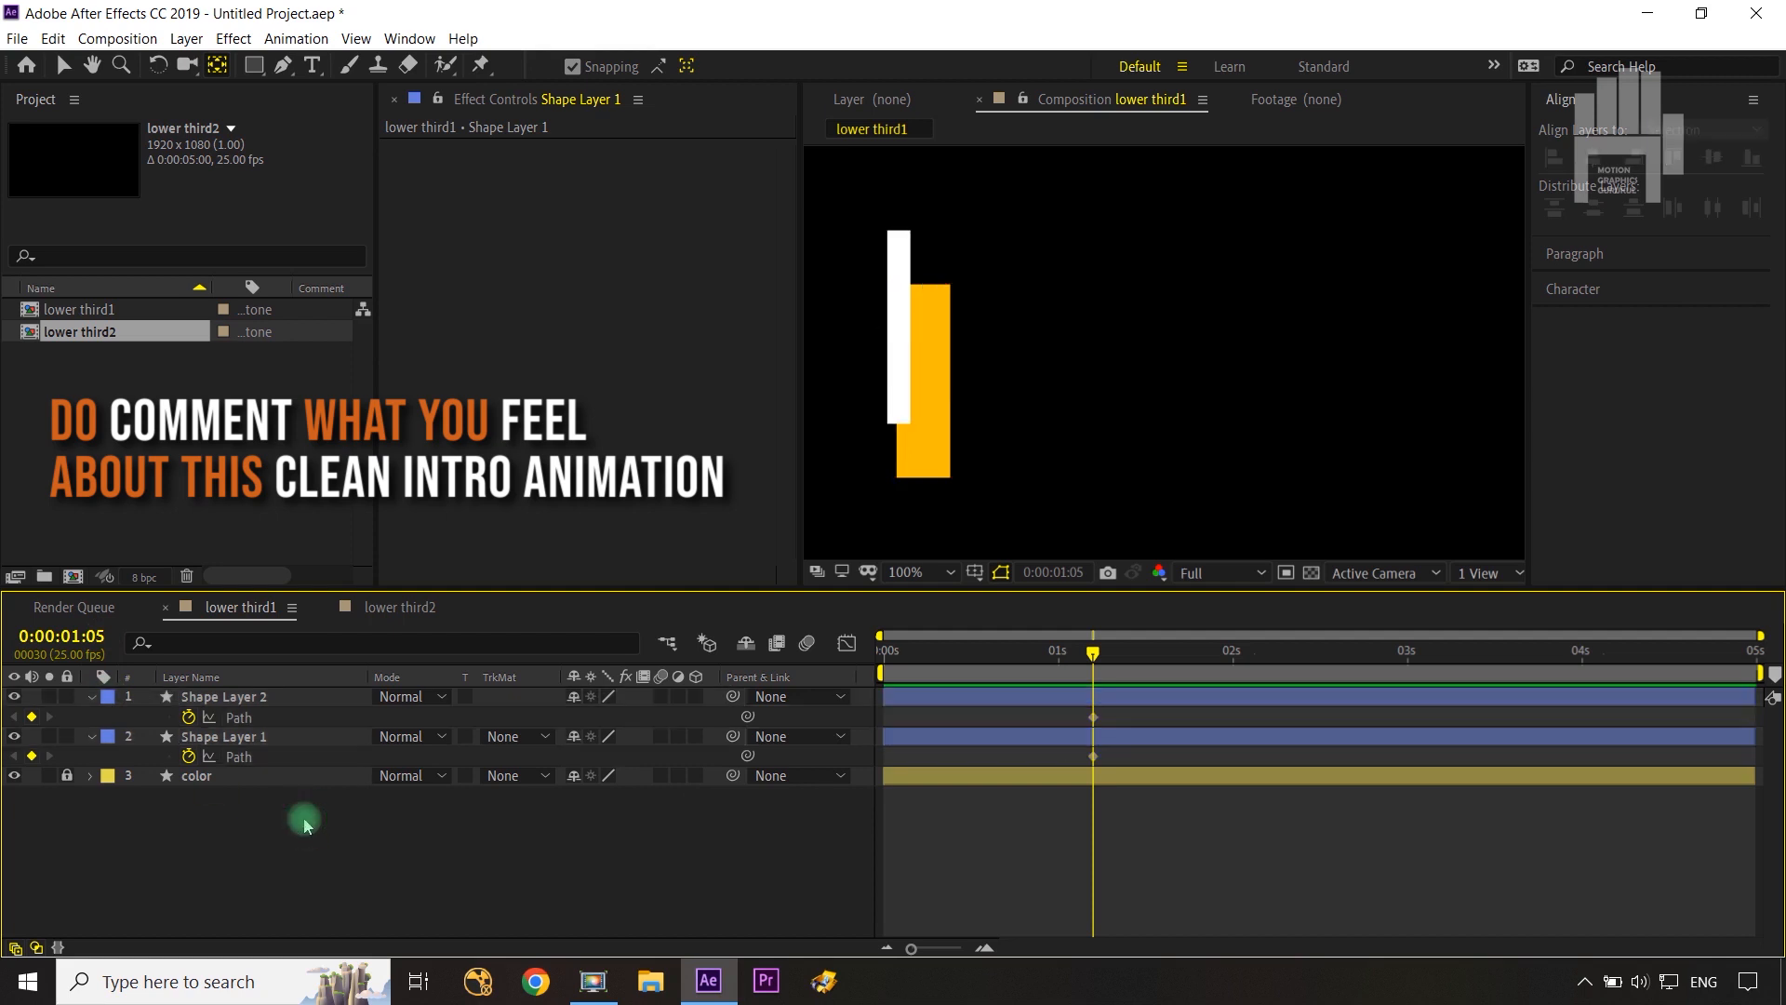
left_click(252, 722)
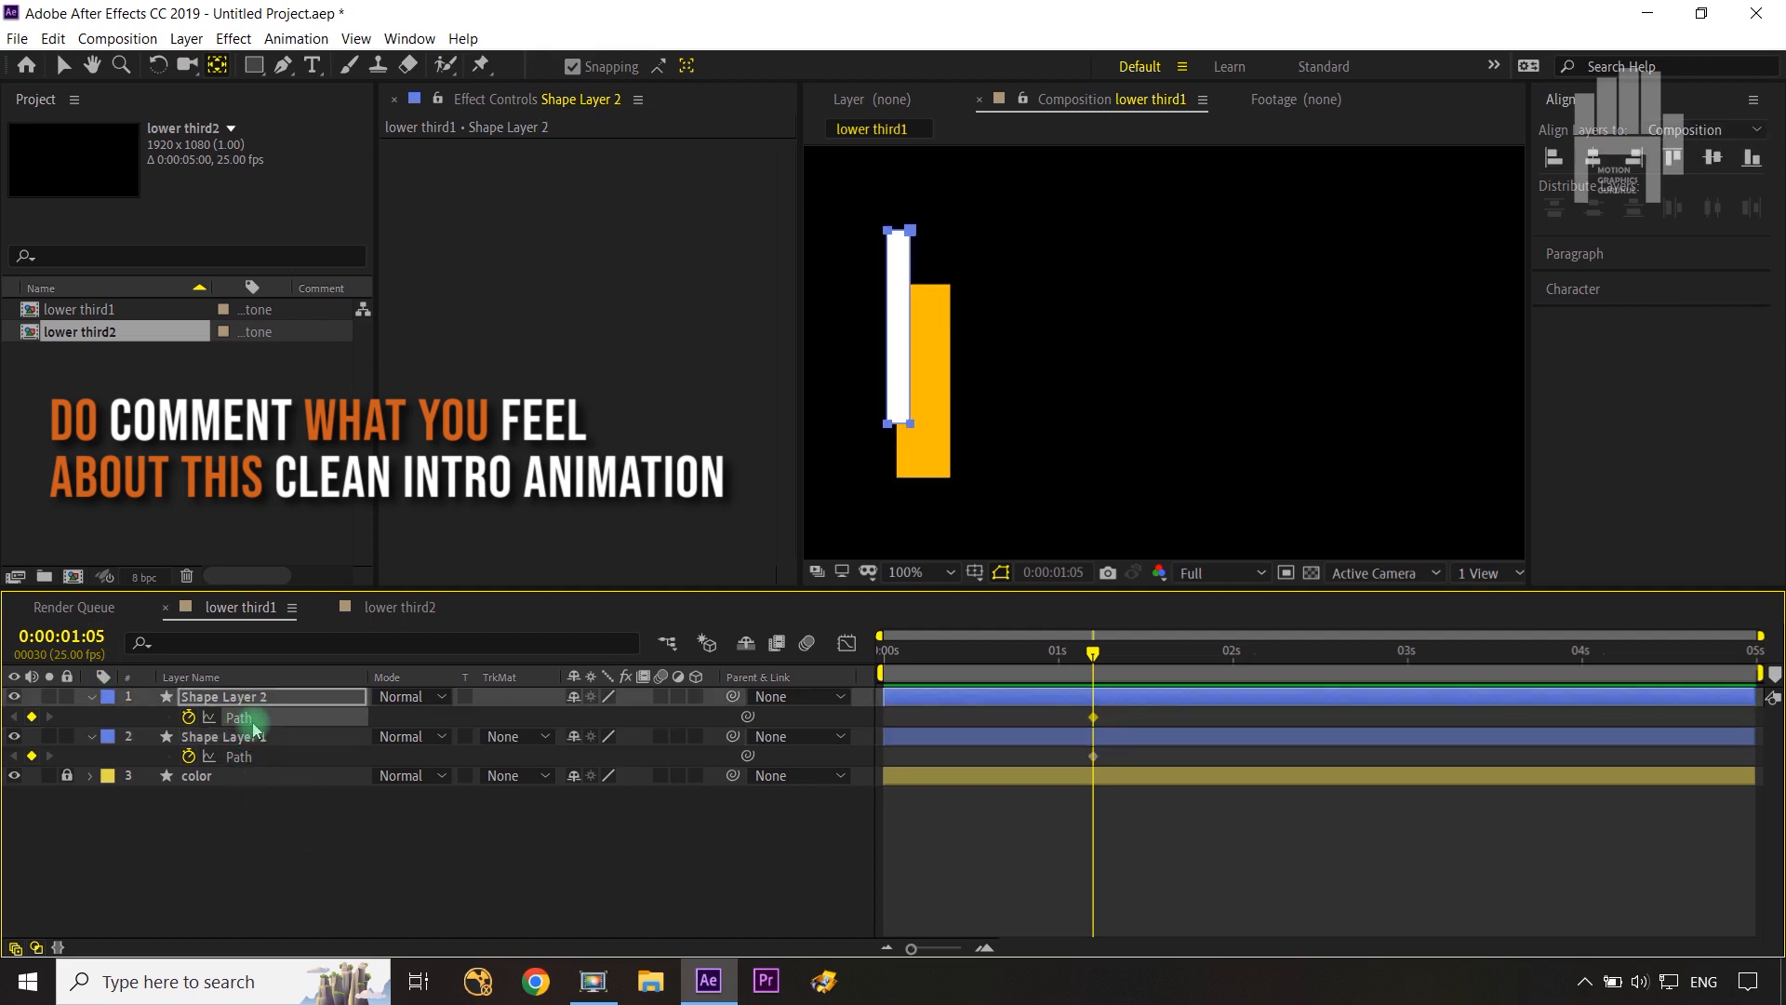
left_click(240, 758, "shift")
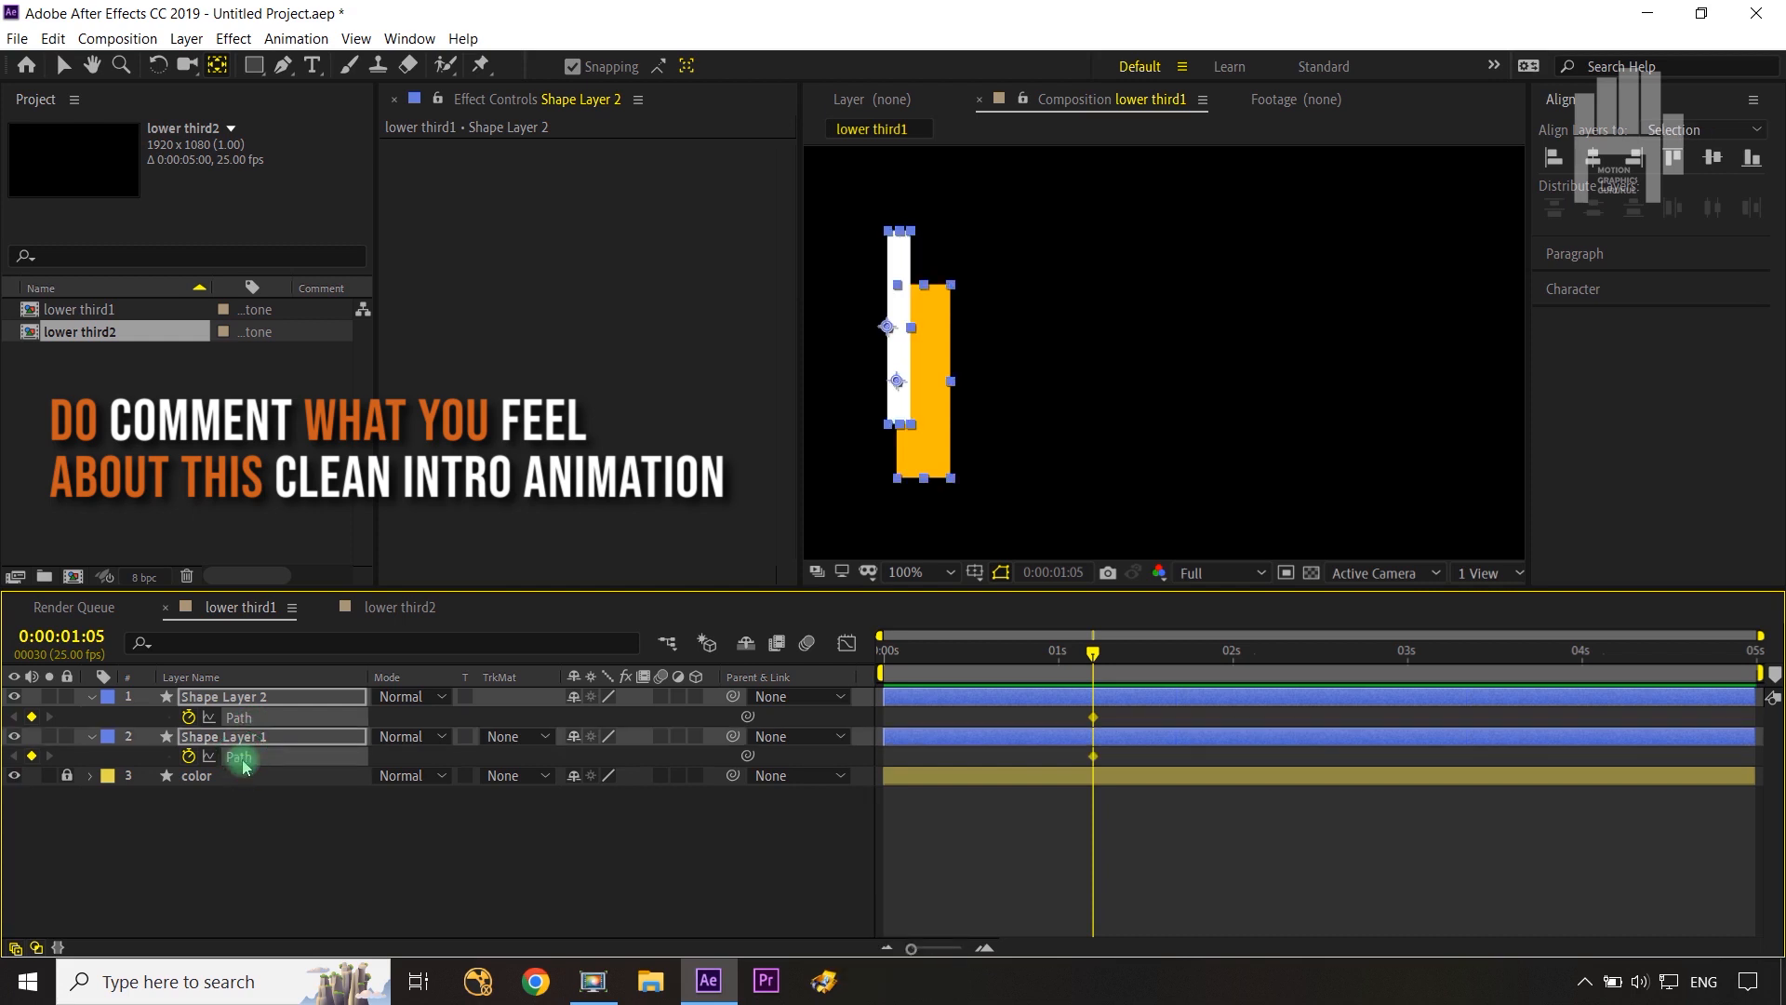
left_click(288, 868)
left_click(232, 718)
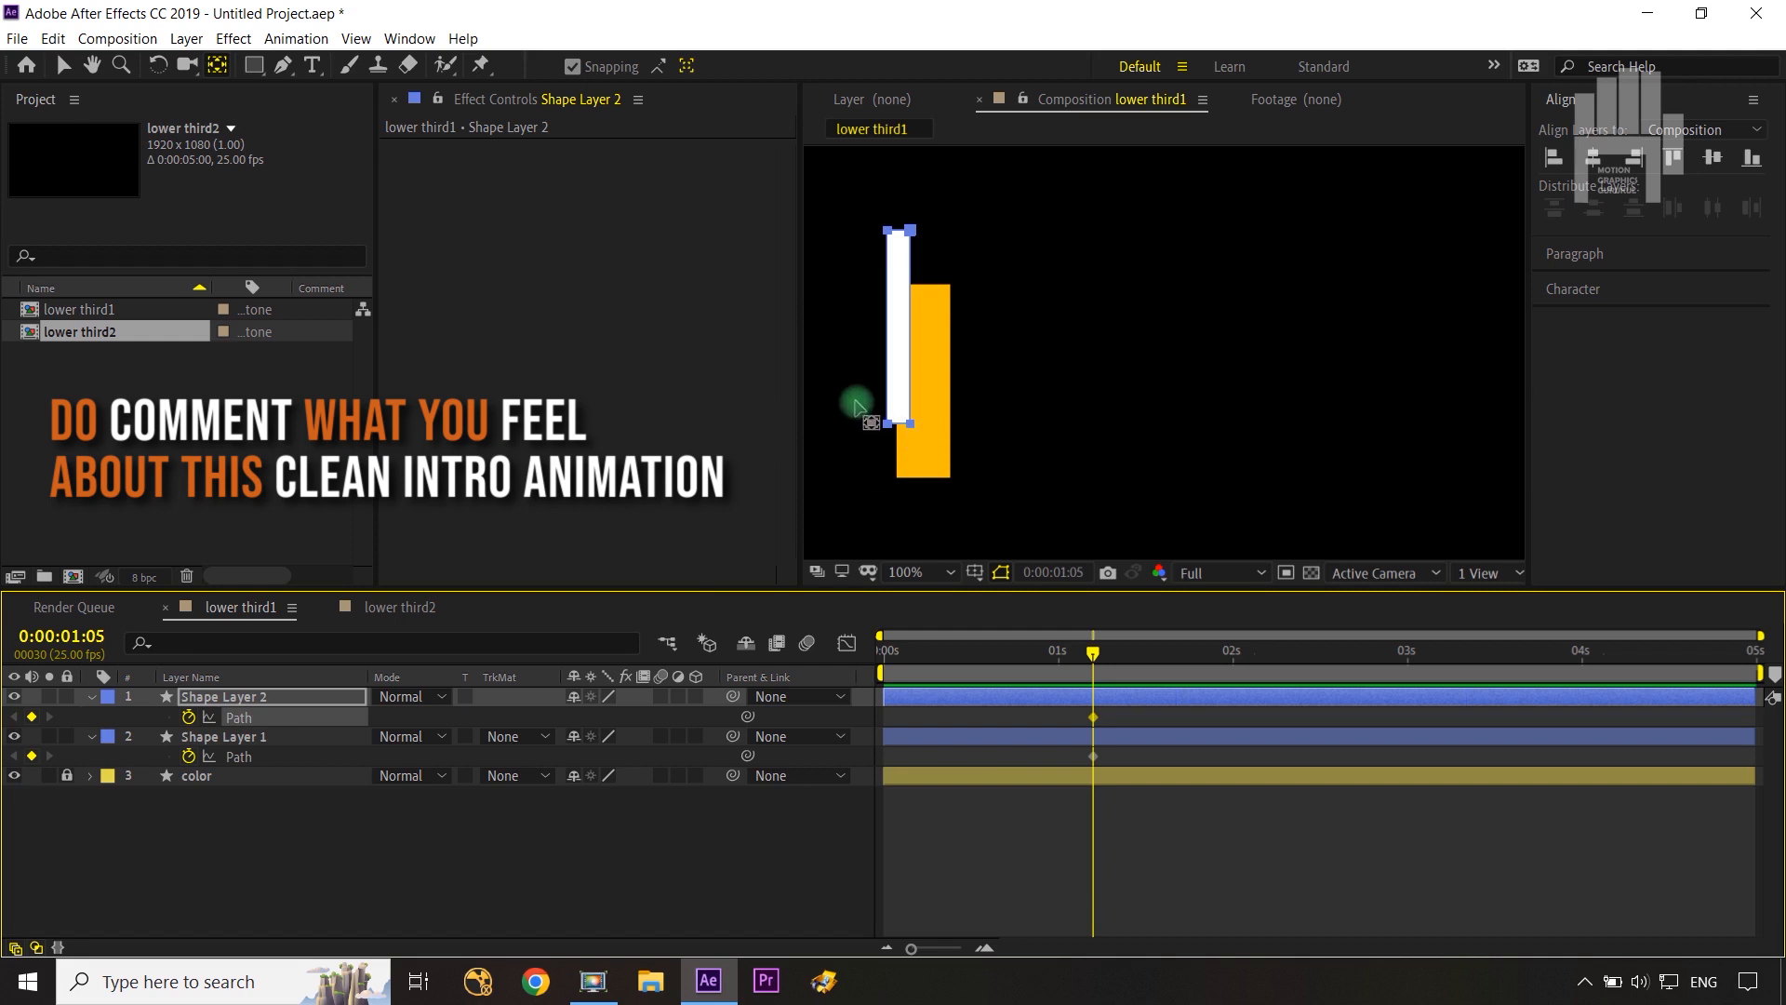
left_click_drag(855, 398, 897, 427)
key("ctrl+z")
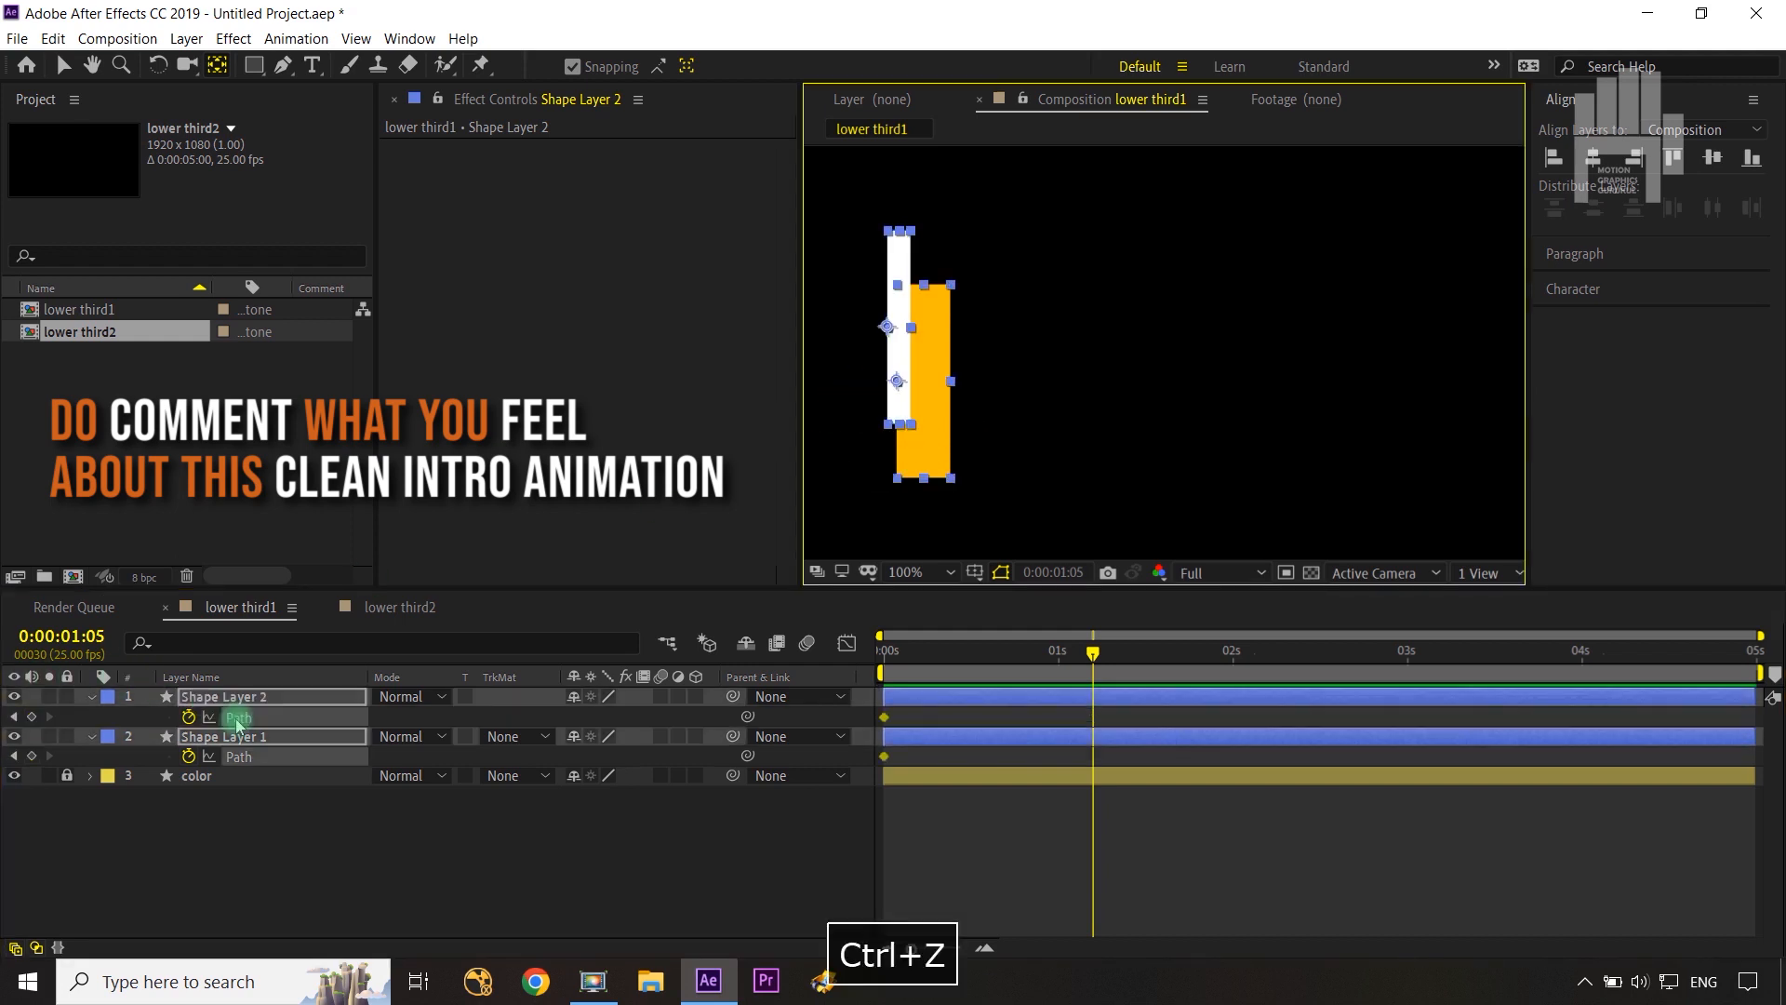
Step: Select the Path of Shape Layer 2 and slant the white bar at 0:00:01:05 by moving its two lower points right
left_click(264, 721)
left_click(328, 812)
left_click(189, 717)
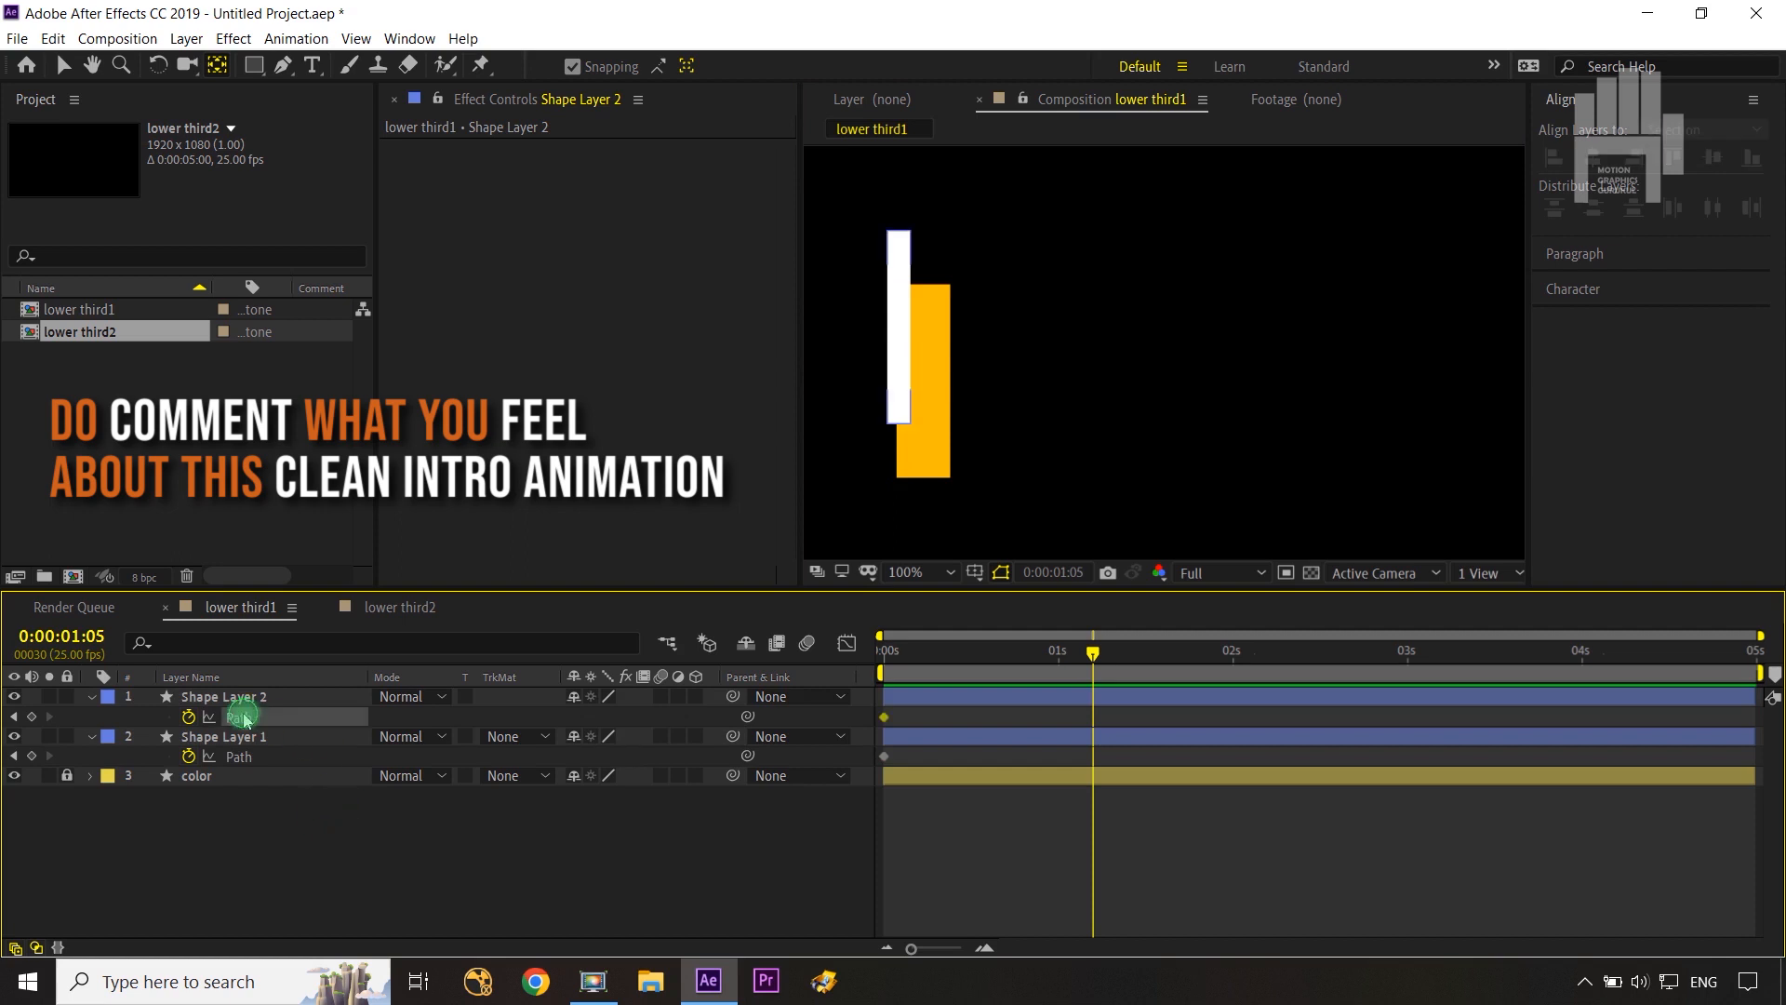
left_click(797, 526)
key("v")
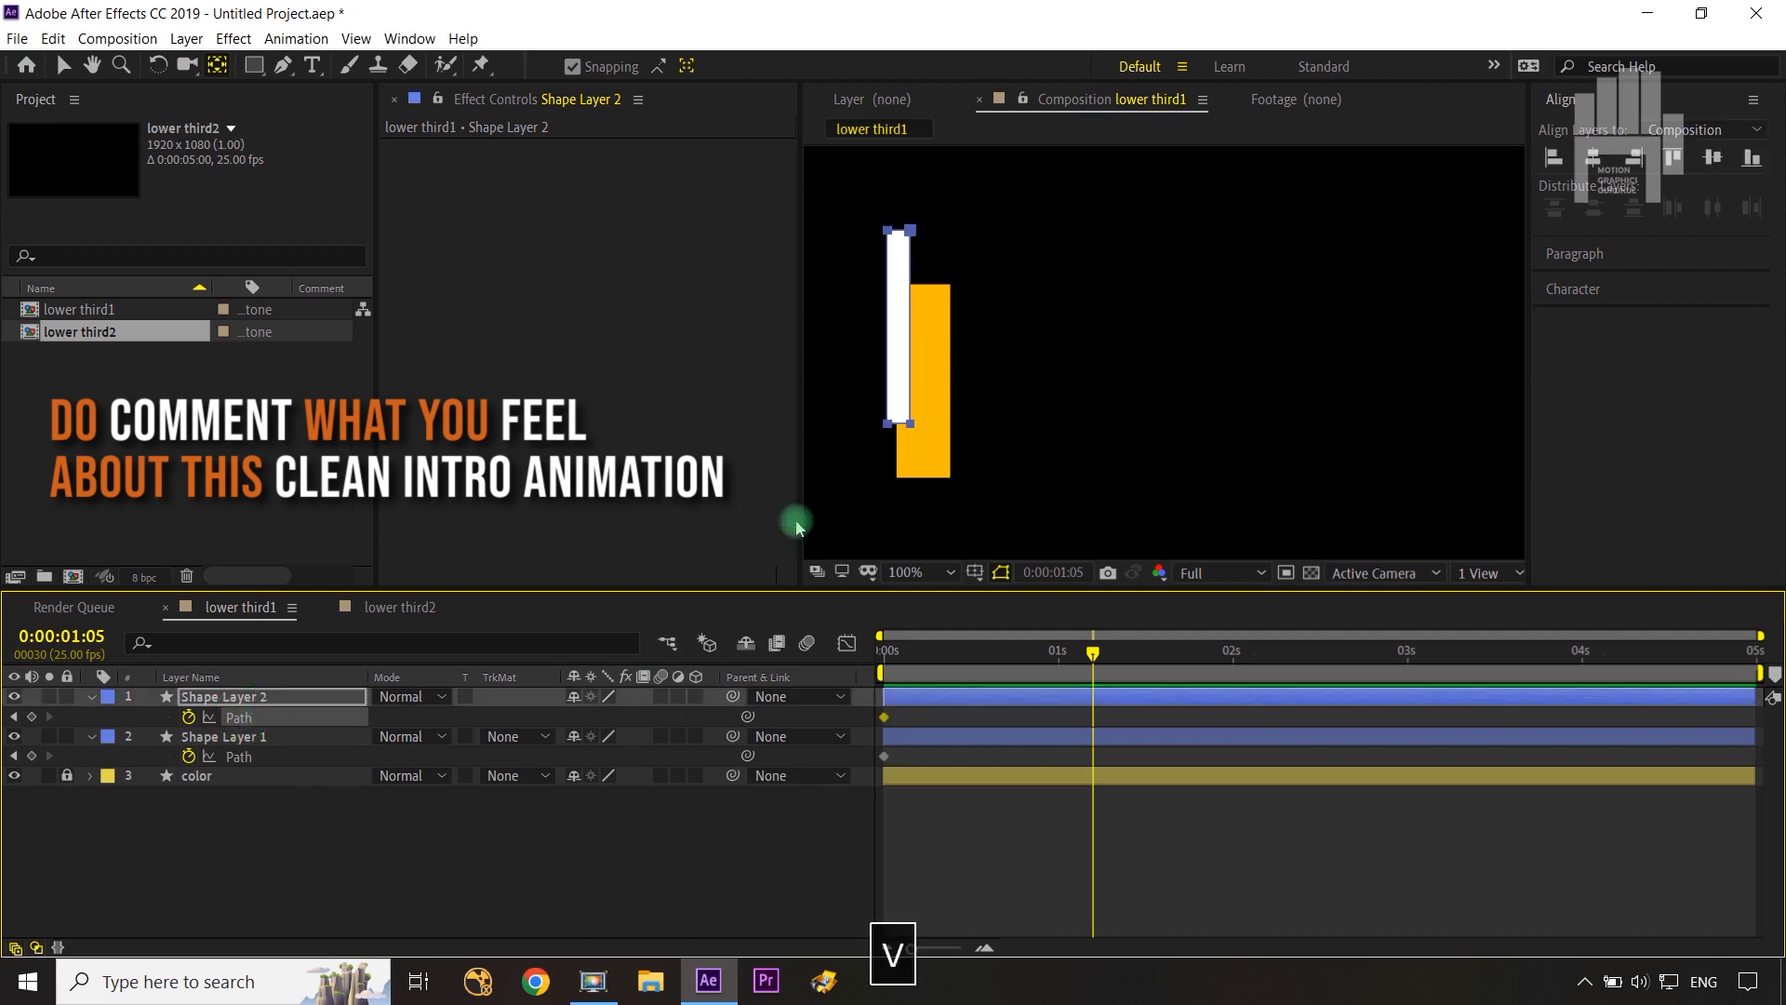
left_click_drag(851, 416, 944, 430)
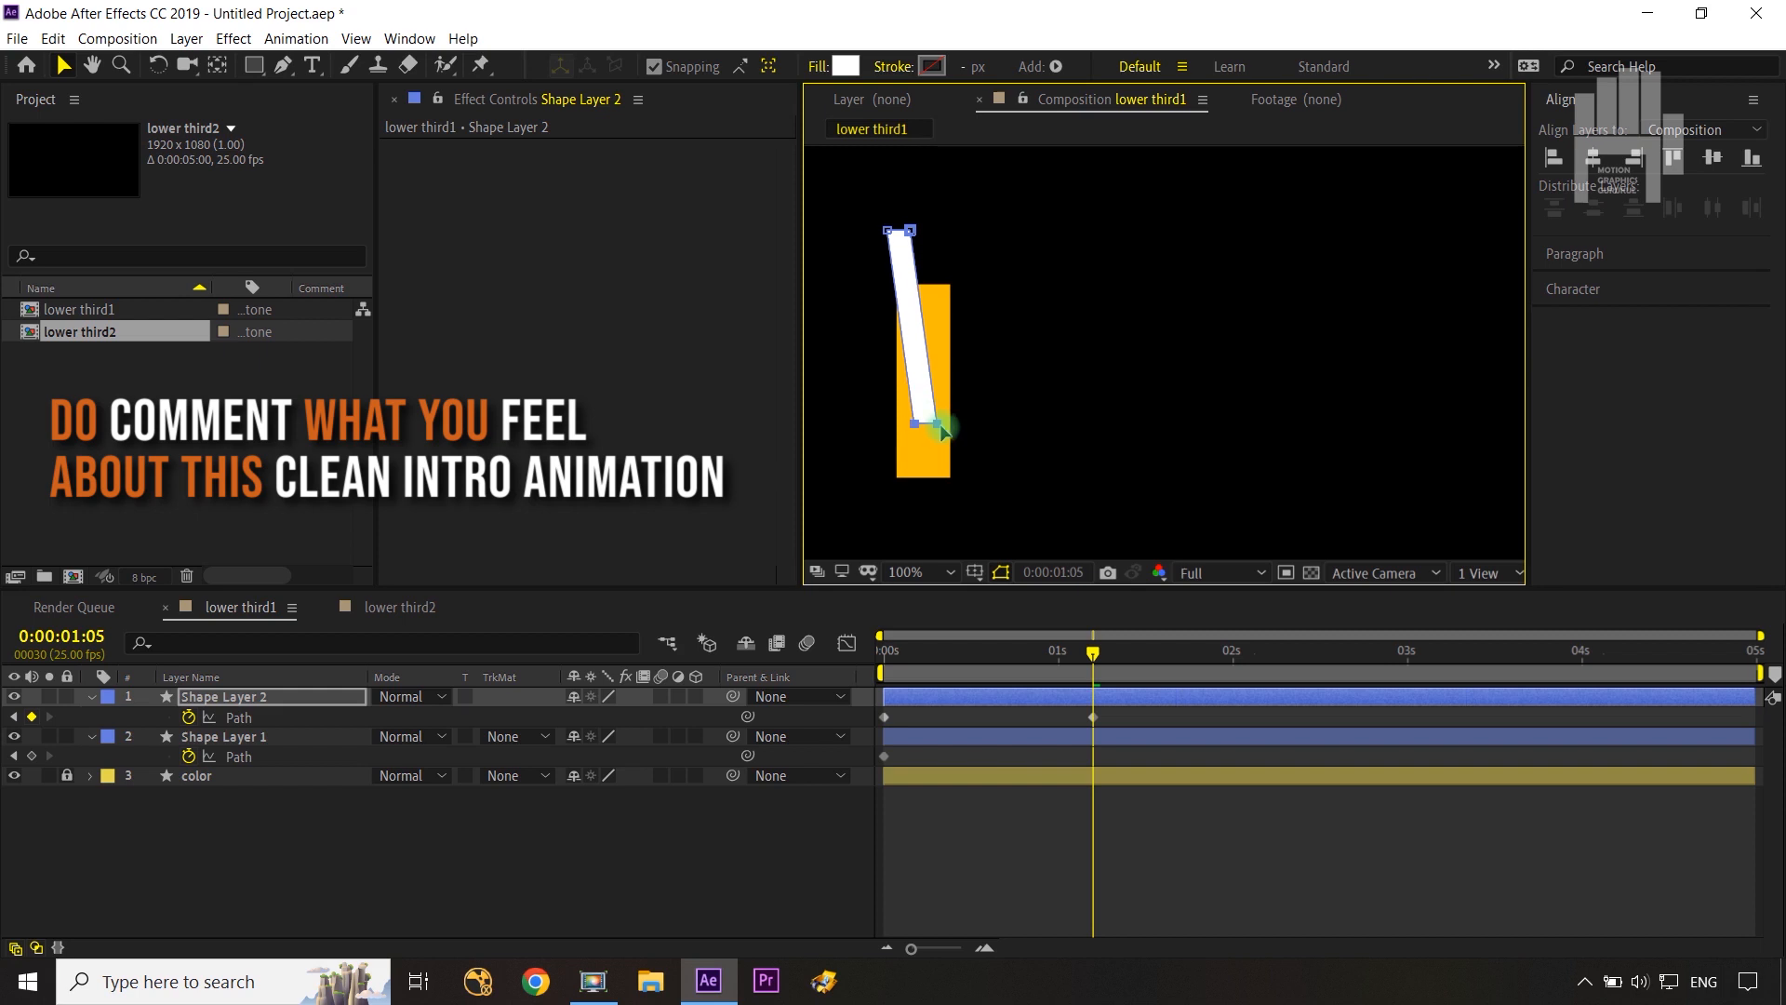
Step: Slant the orange bar of Shape Layer 1 at 0:00:01:05 by moving its two lower path points right
left_click(258, 755)
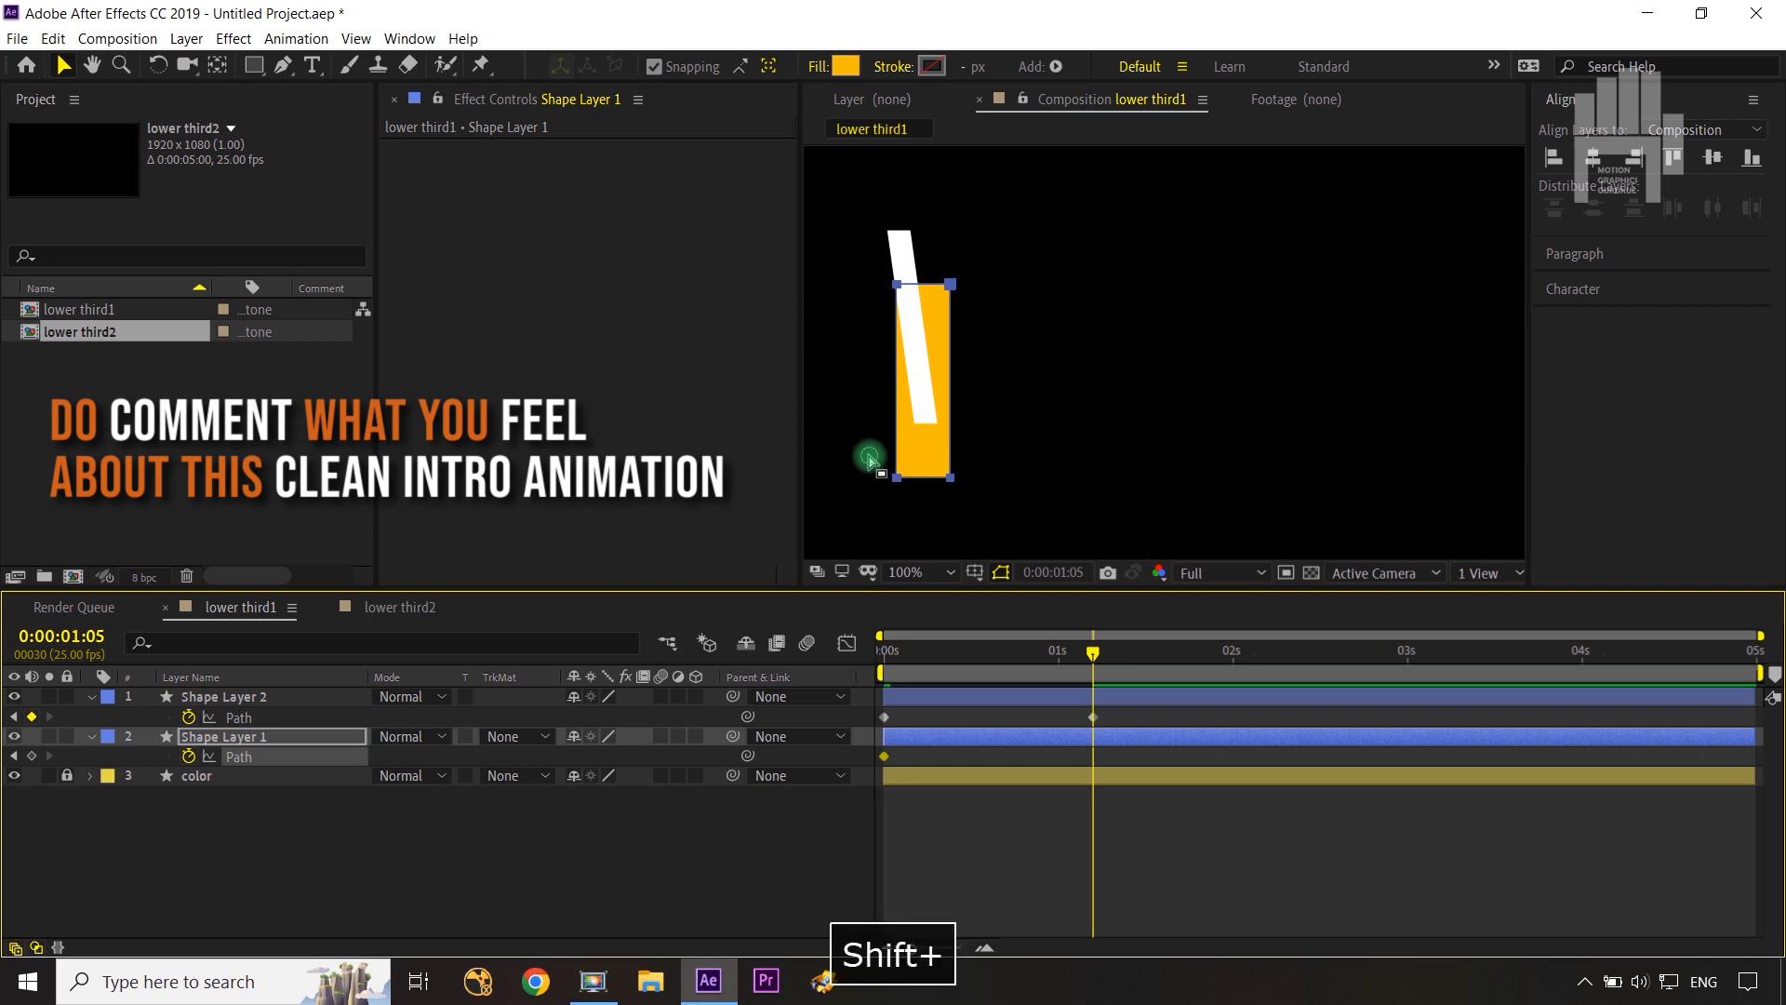
left_click_drag(875, 458, 981, 480)
key("ctrl+z")
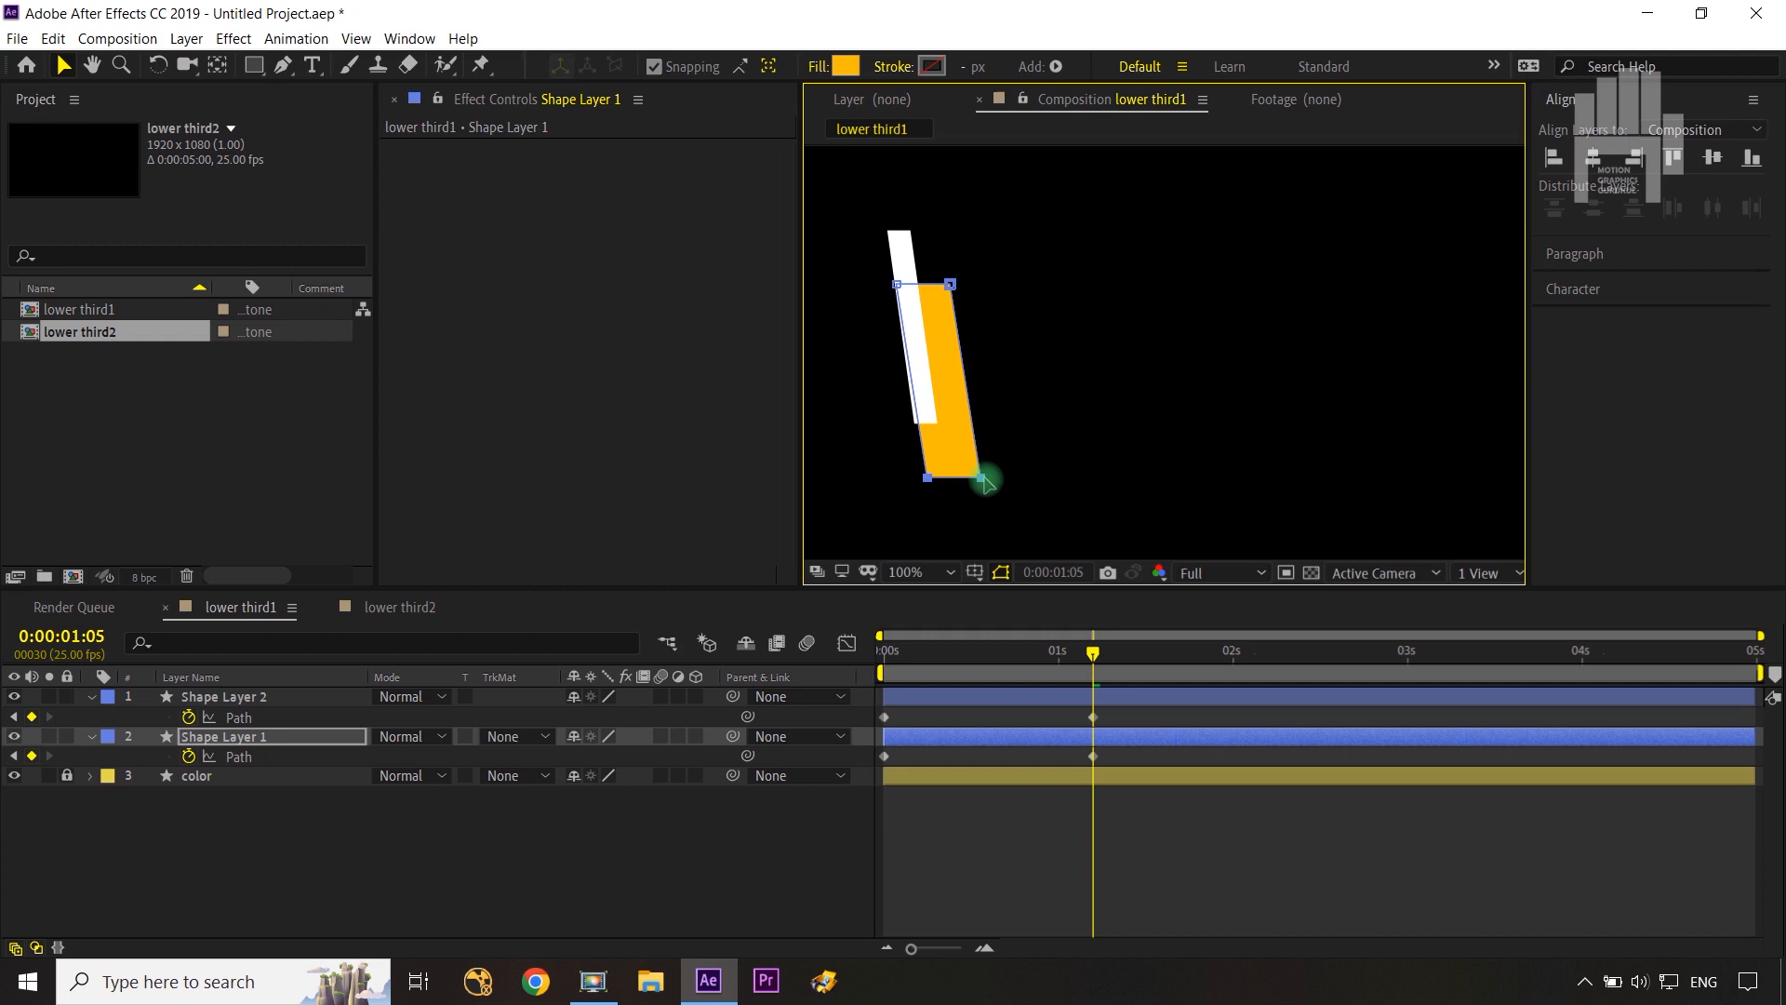
left_click_drag(983, 478, 987, 480)
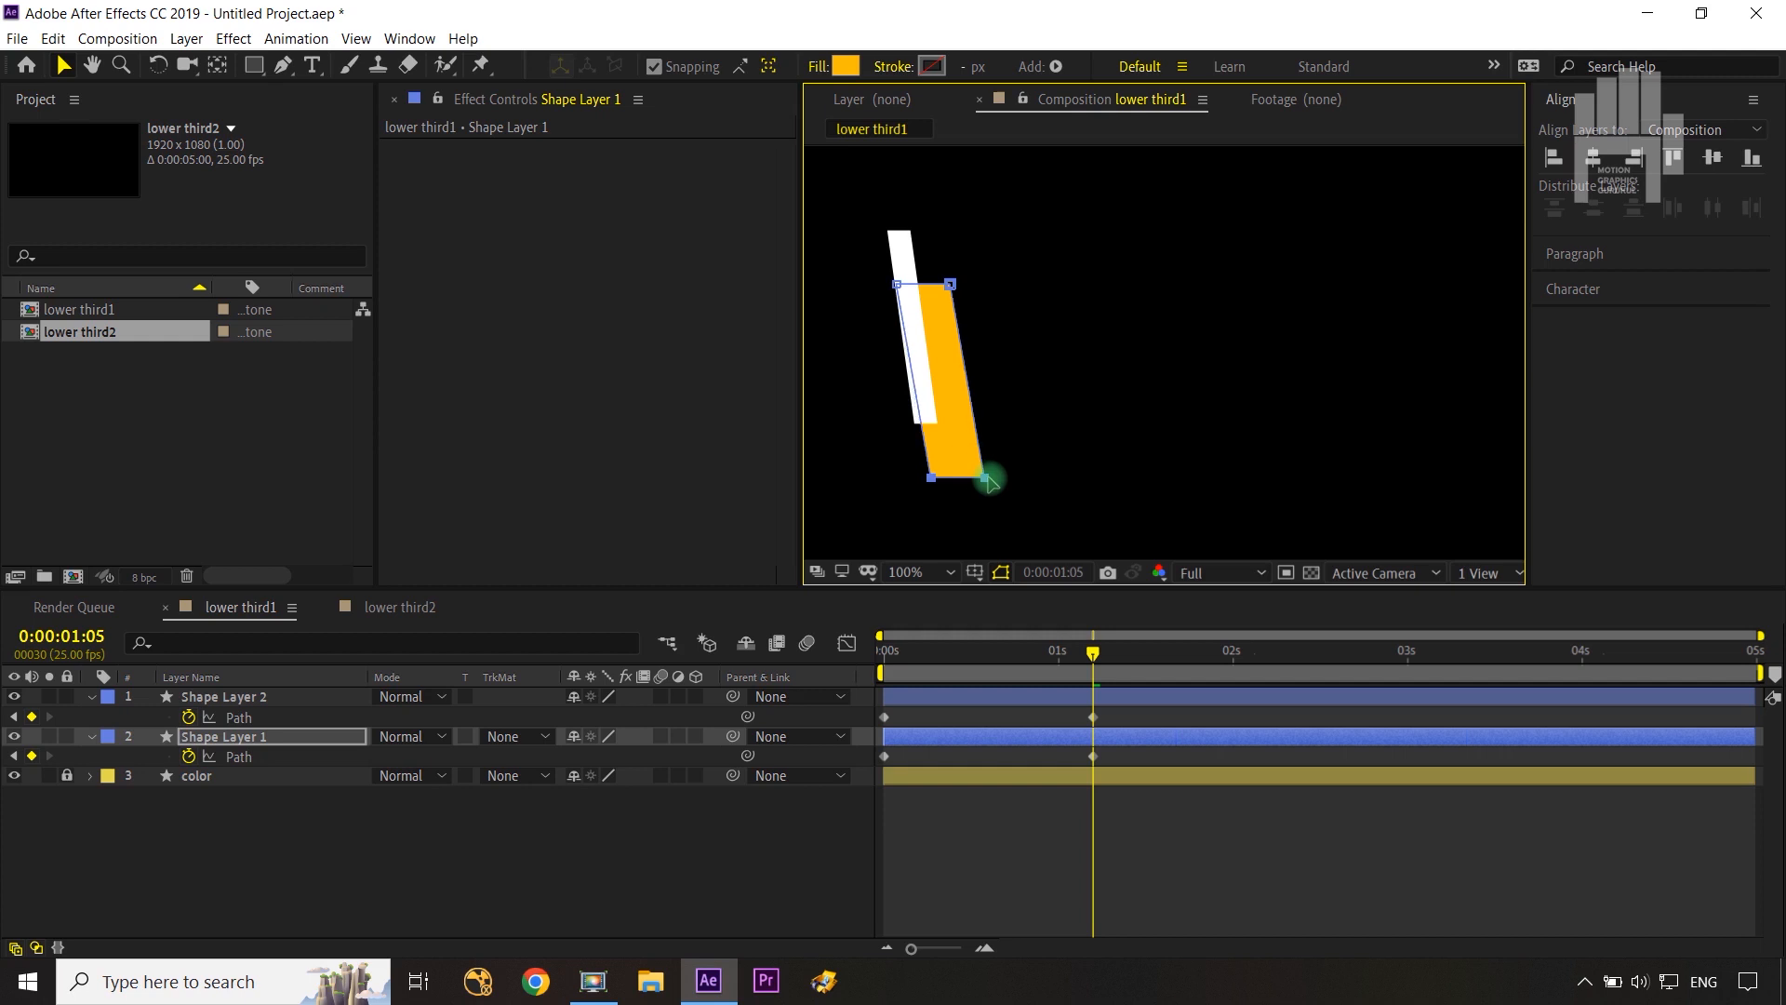
left_click(758, 842)
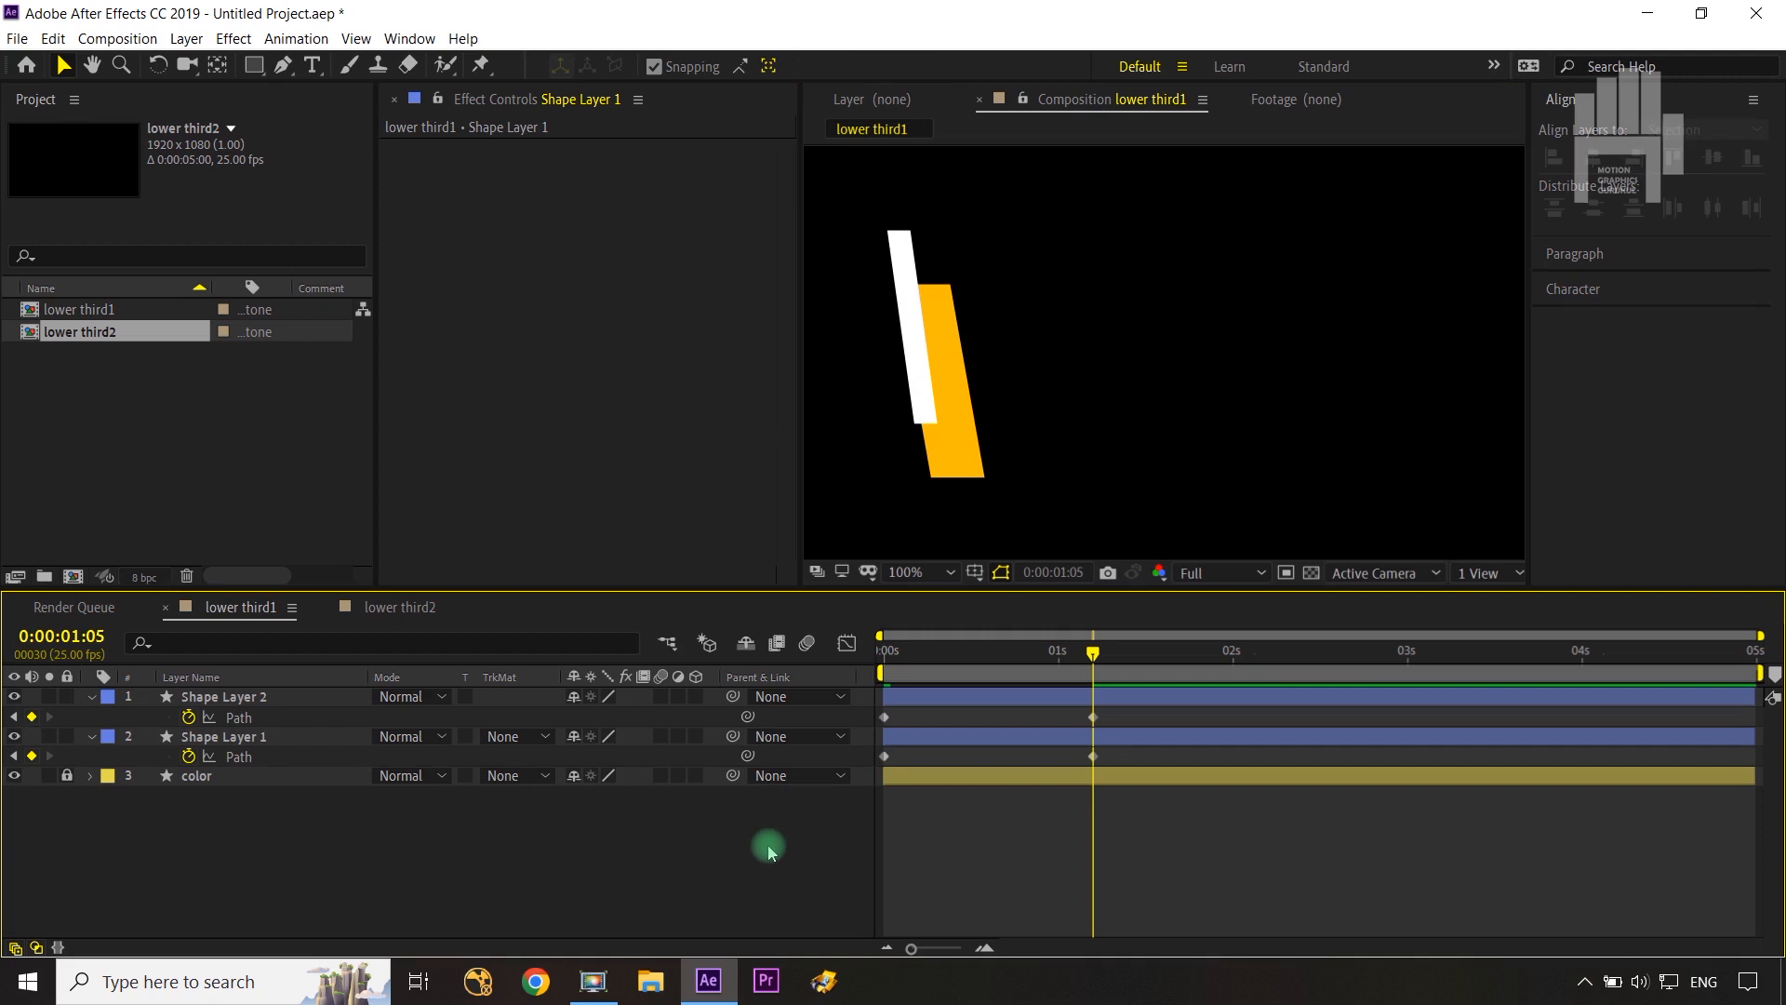
Step: Shift the two upper path points of the white bar slightly left to match the orange bar's slant
left_click(929, 358)
left_click(251, 718)
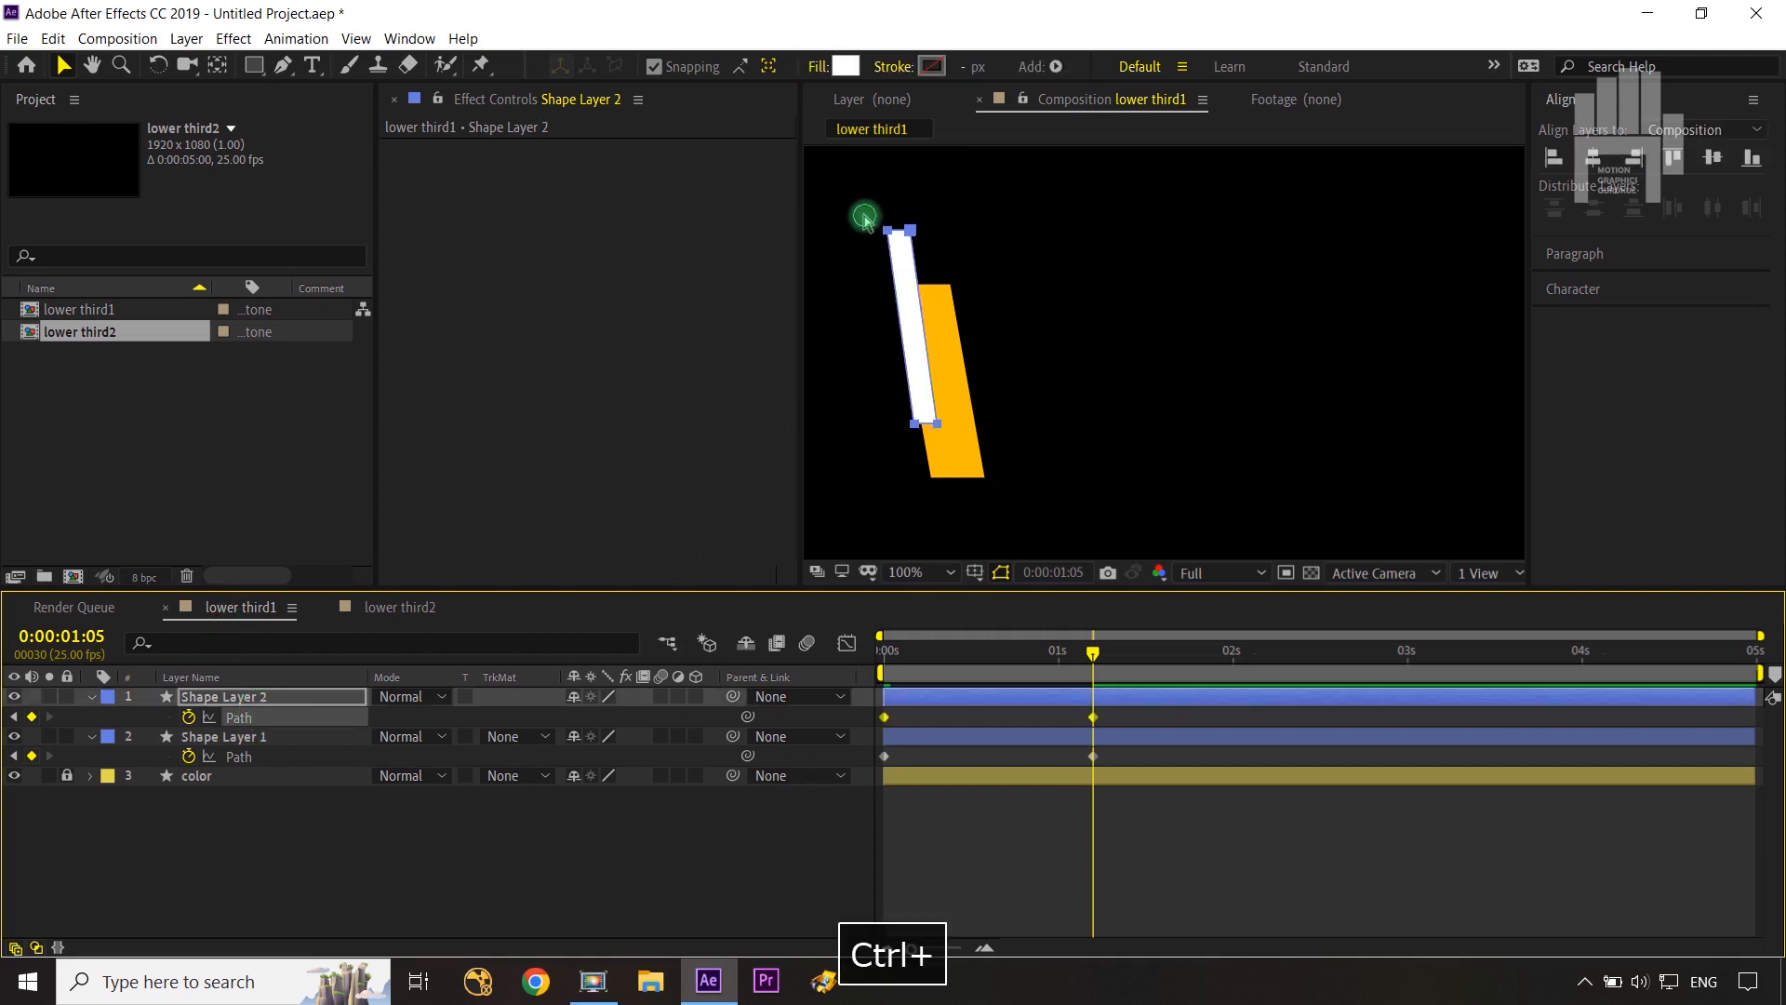
left_click(895, 244)
mouse_move(893, 243)
left_mouse_down()
mouse_move(921, 253)
mouse_move(904, 232)
left_mouse_up()
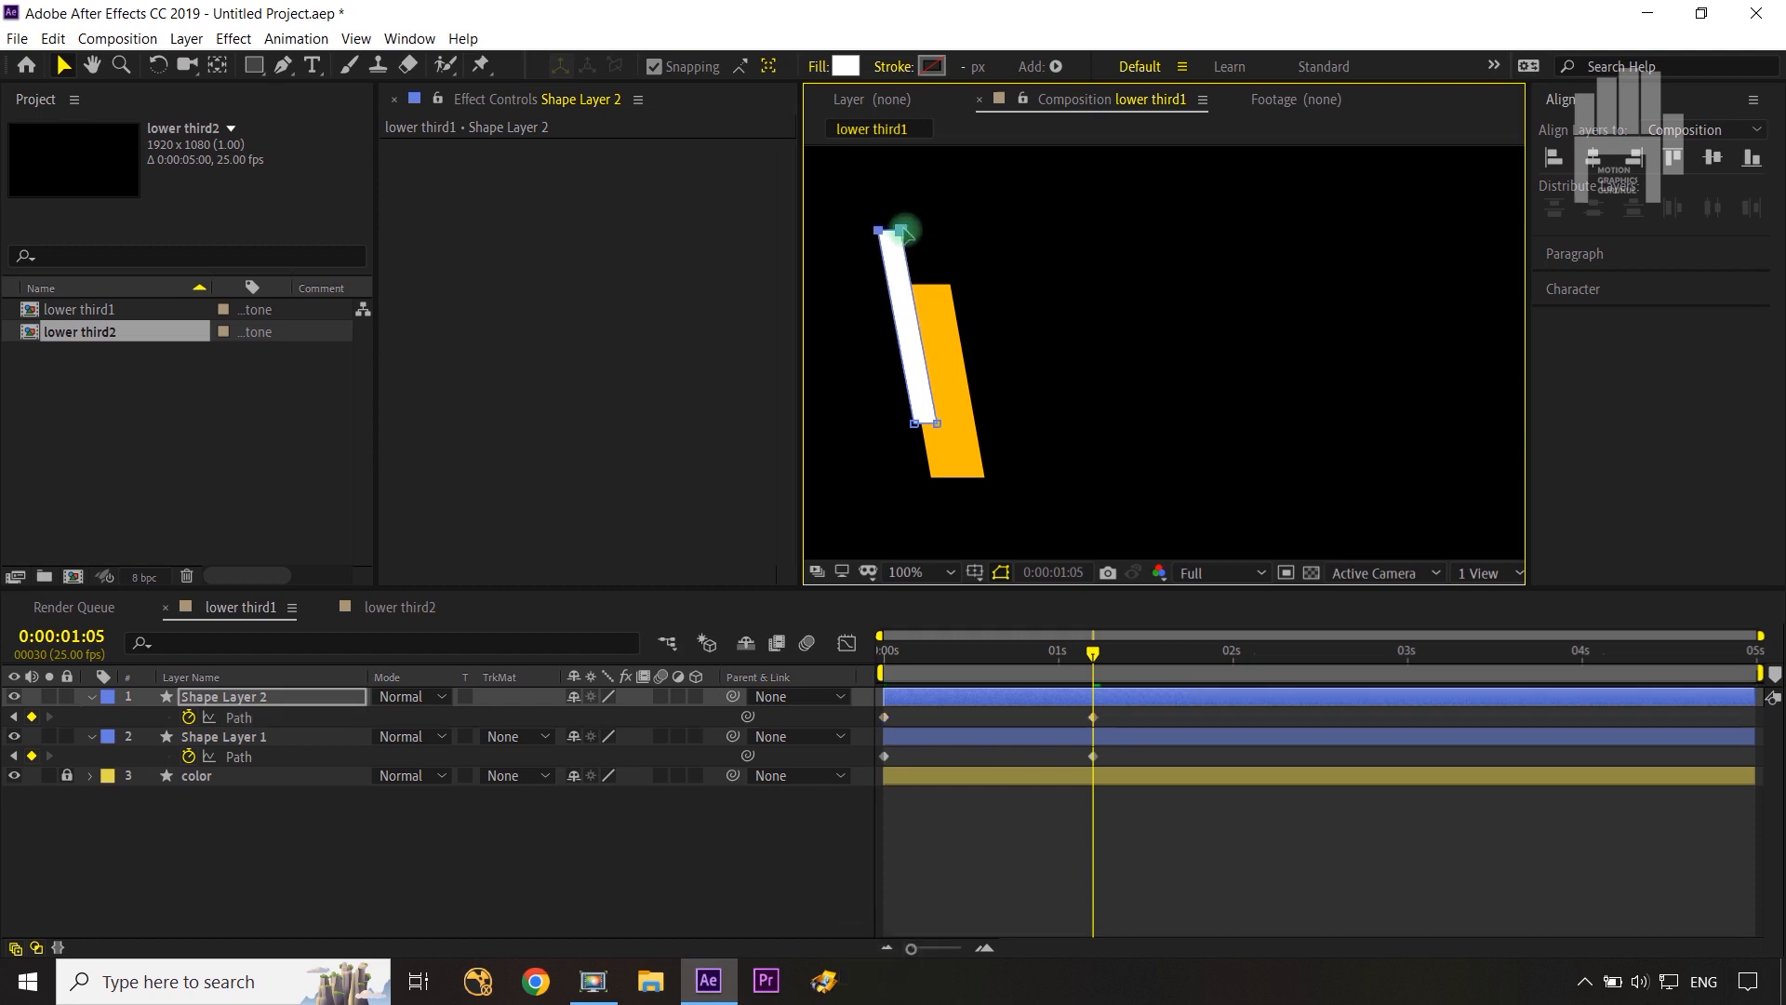
left_click(749, 845)
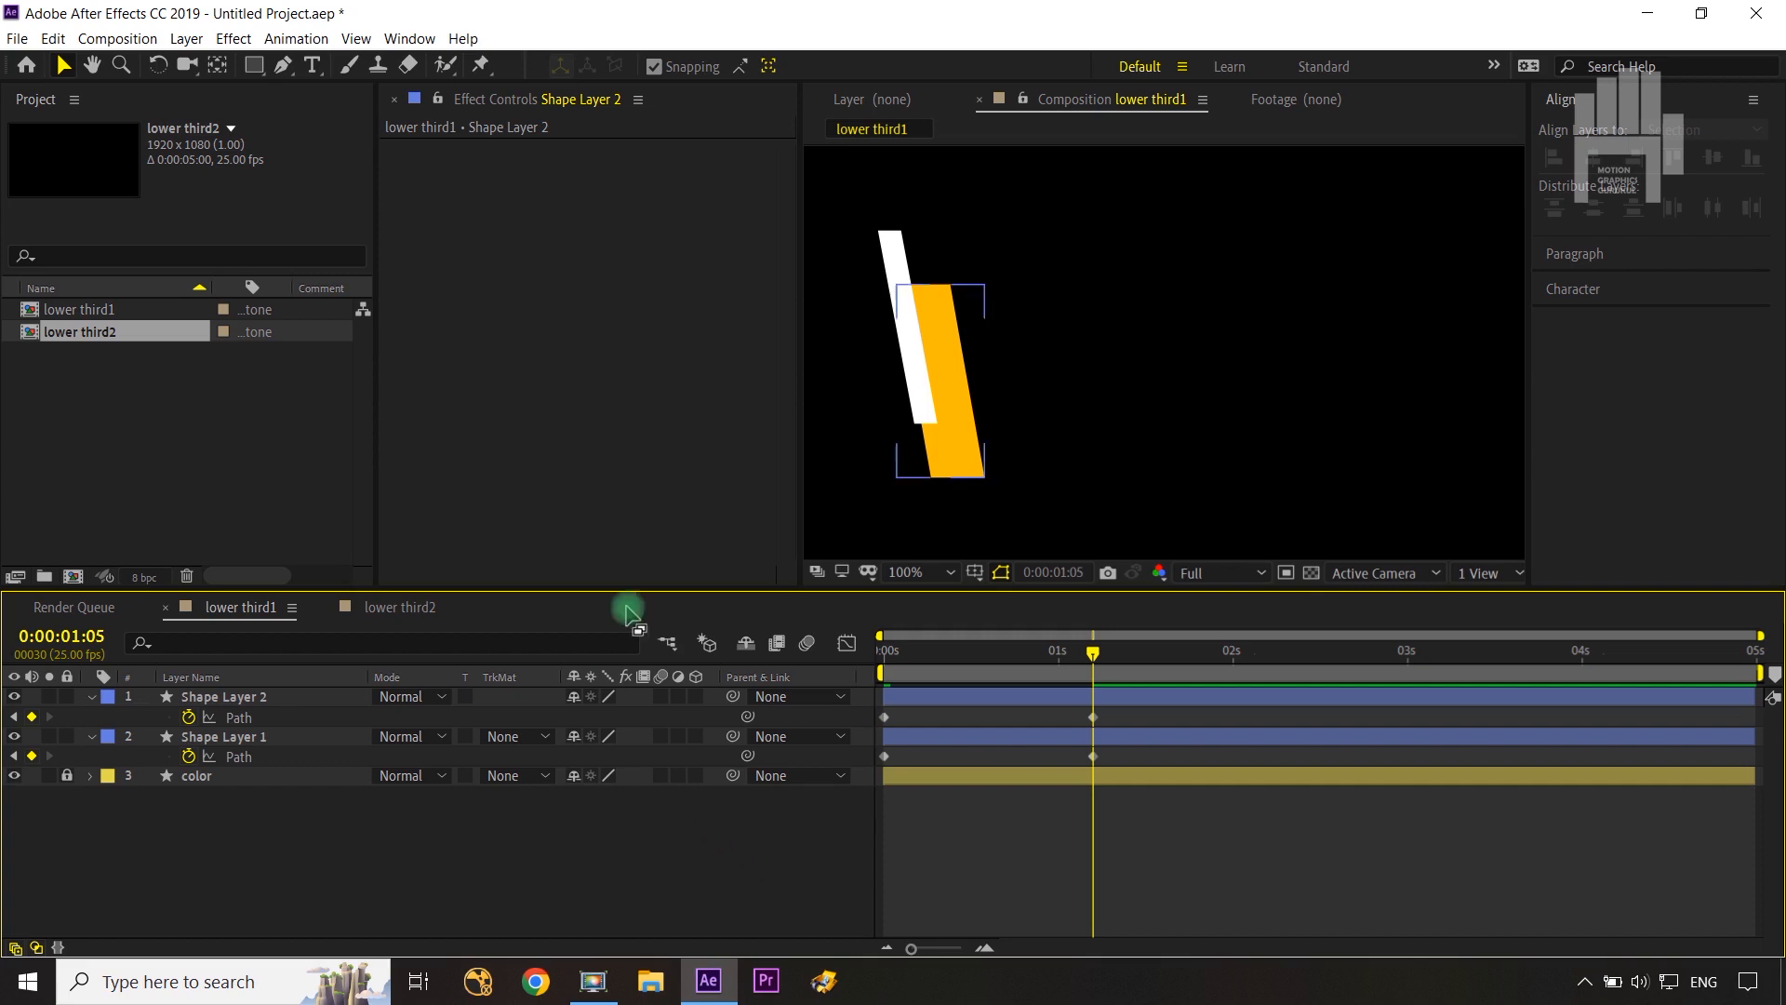
Step: Apply Easy Ease to the Path keyframes of both shape layers and stretch the end keyframes' influence toward the start in the speed graph
left_click_drag(1123, 713, 869, 761)
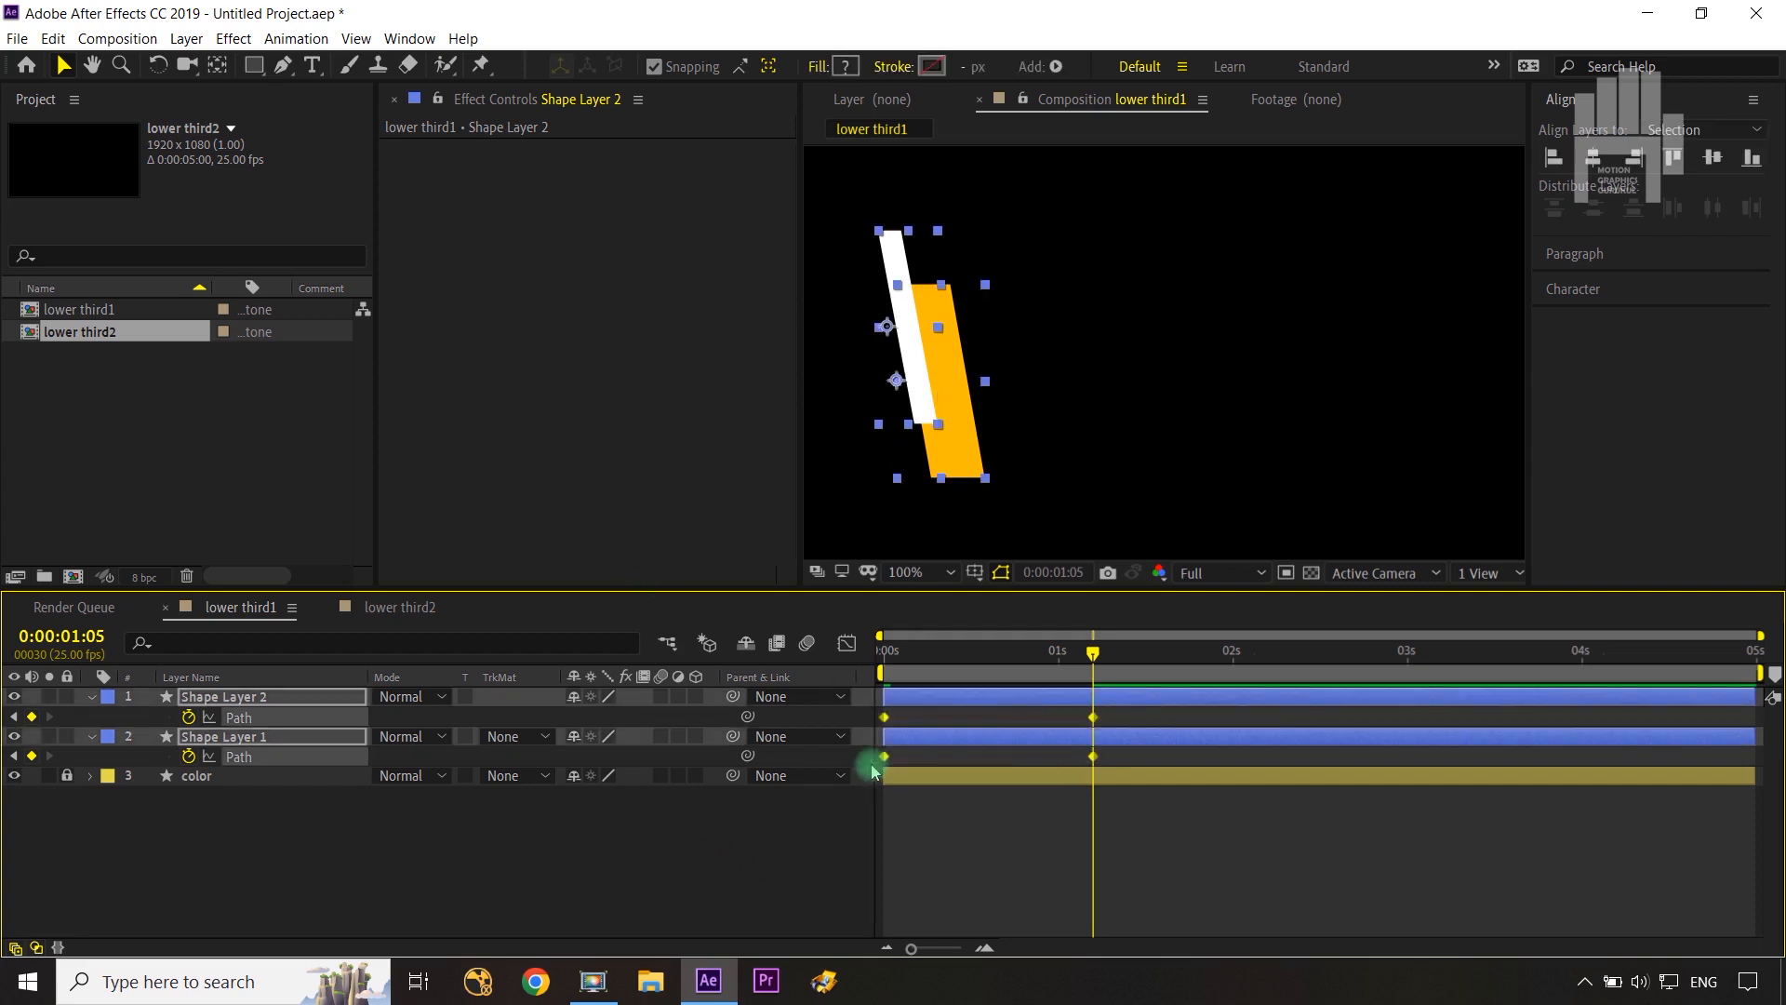
key("F9")
left_click(846, 643)
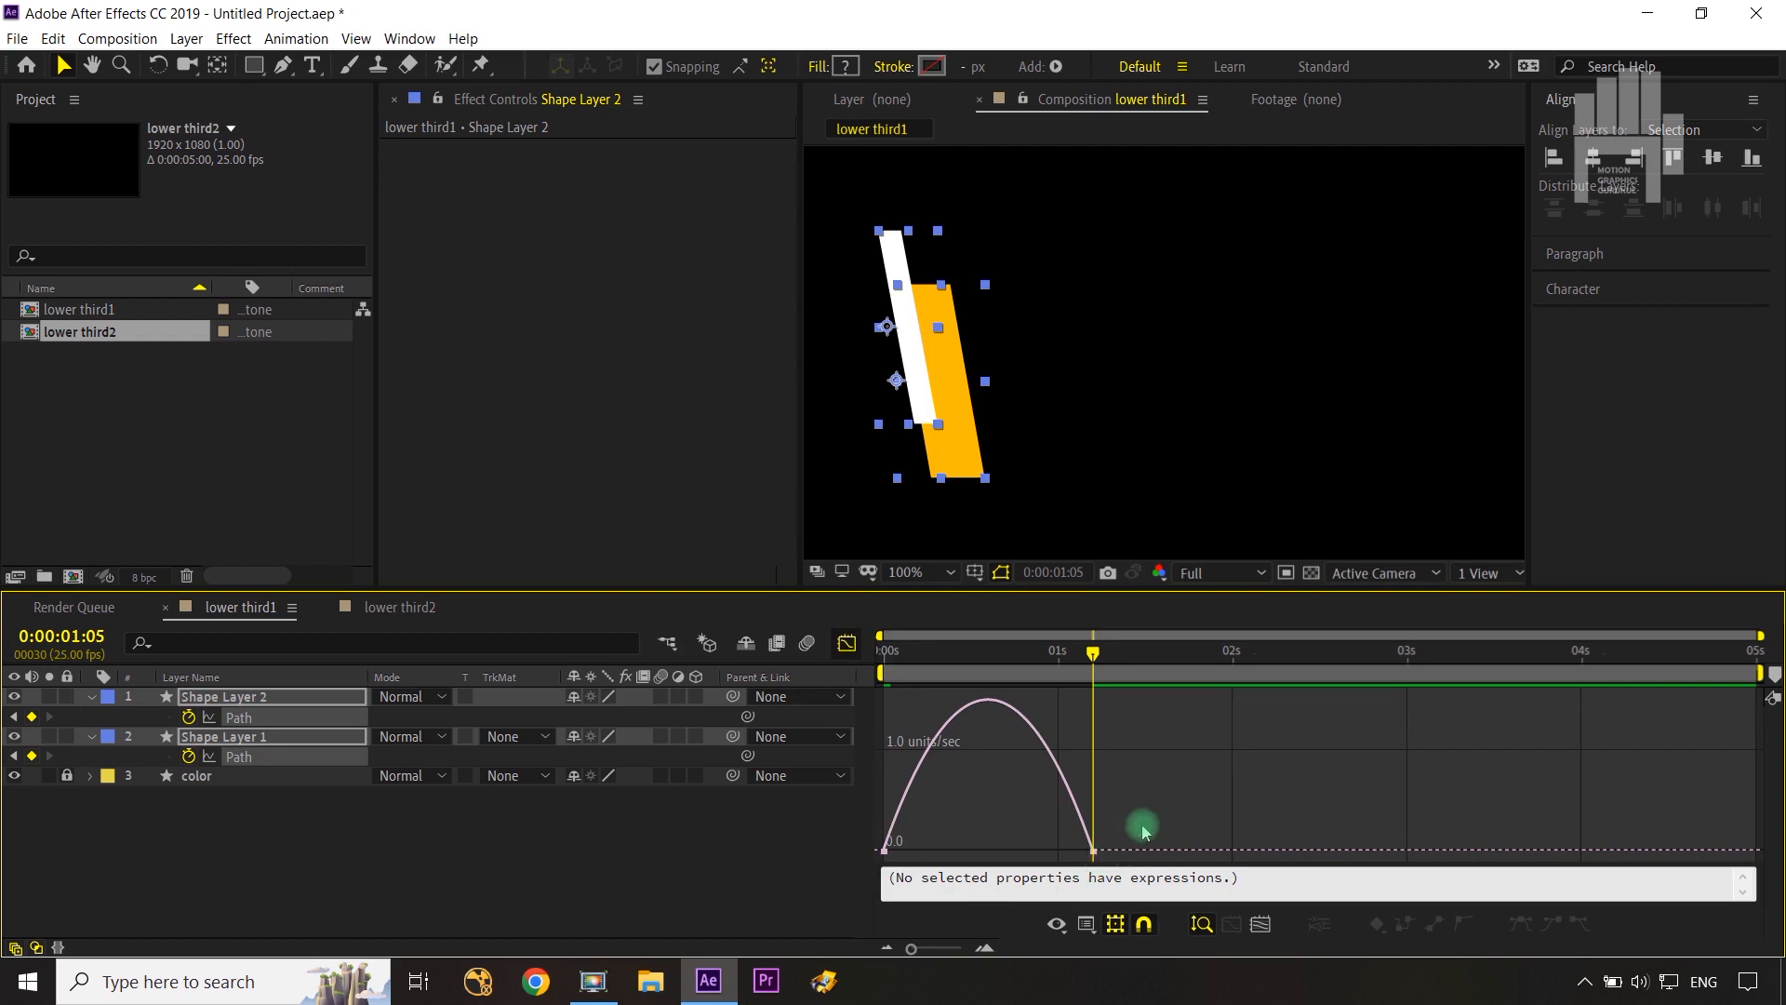
left_click_drag(1142, 825, 988, 845)
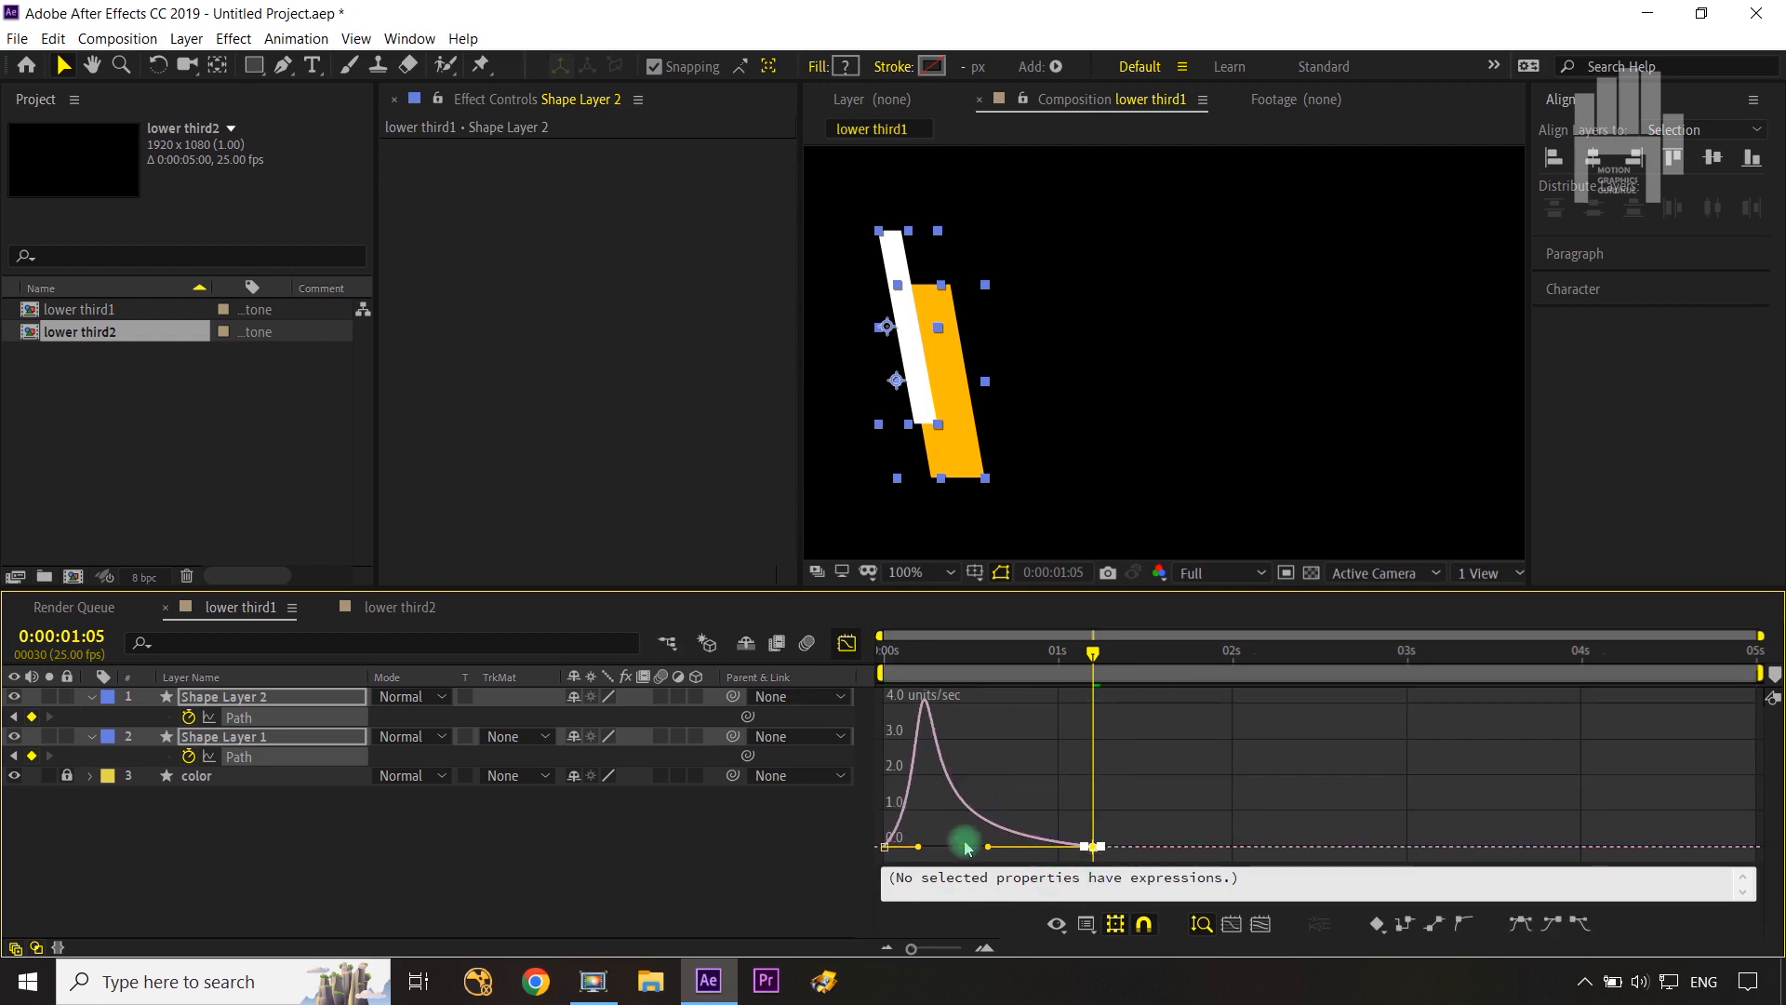
left_click(847, 643)
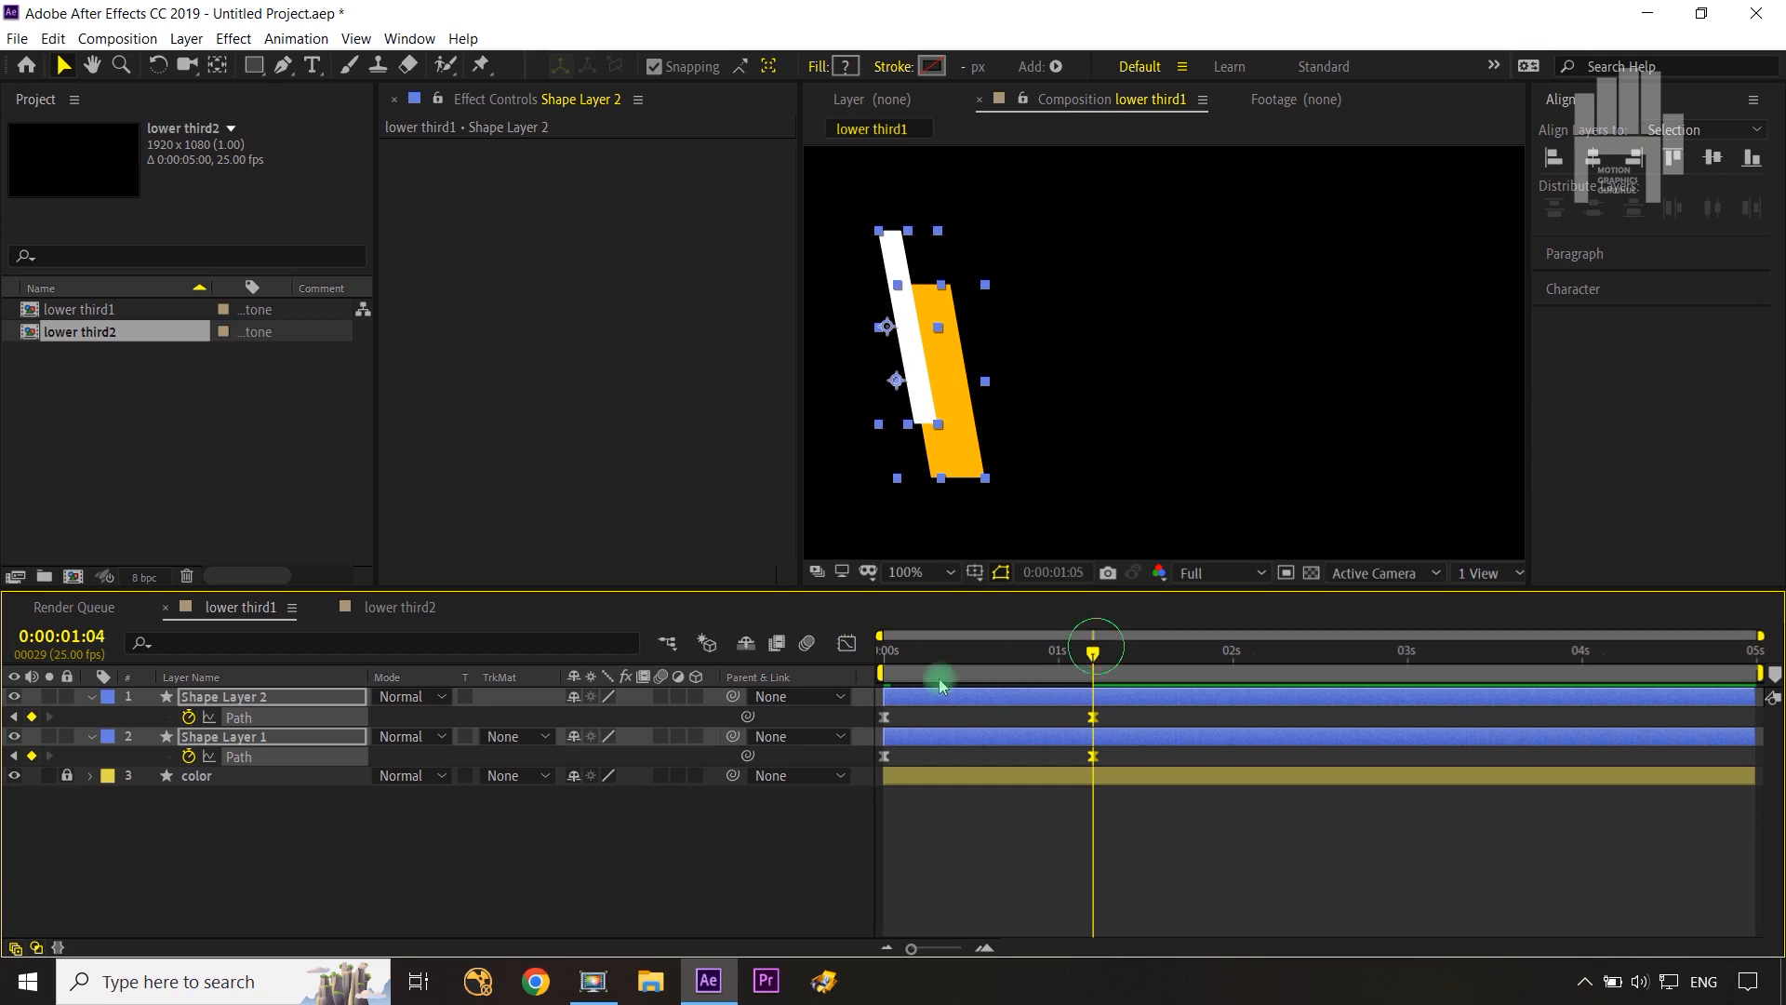
Step: Reveal Scale on both shape layers and add Scale keyframes at 0:00:00:00
key("Home")
left_click(246, 705)
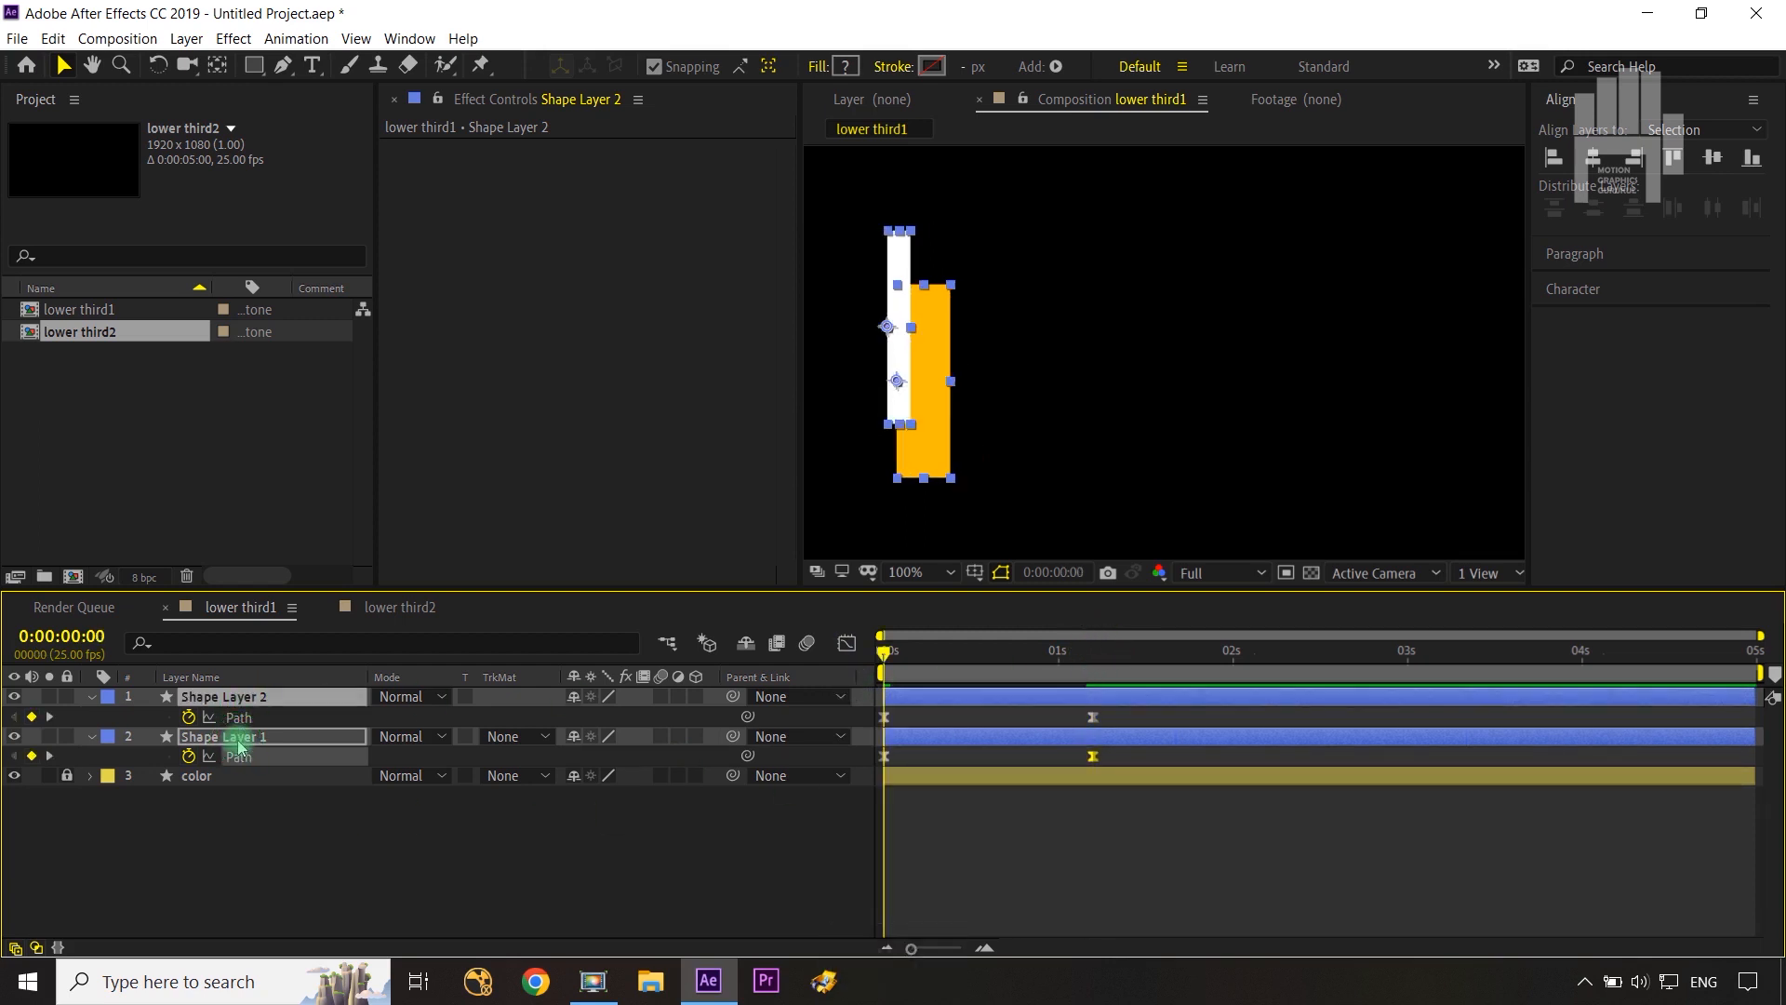
key("shift+s")
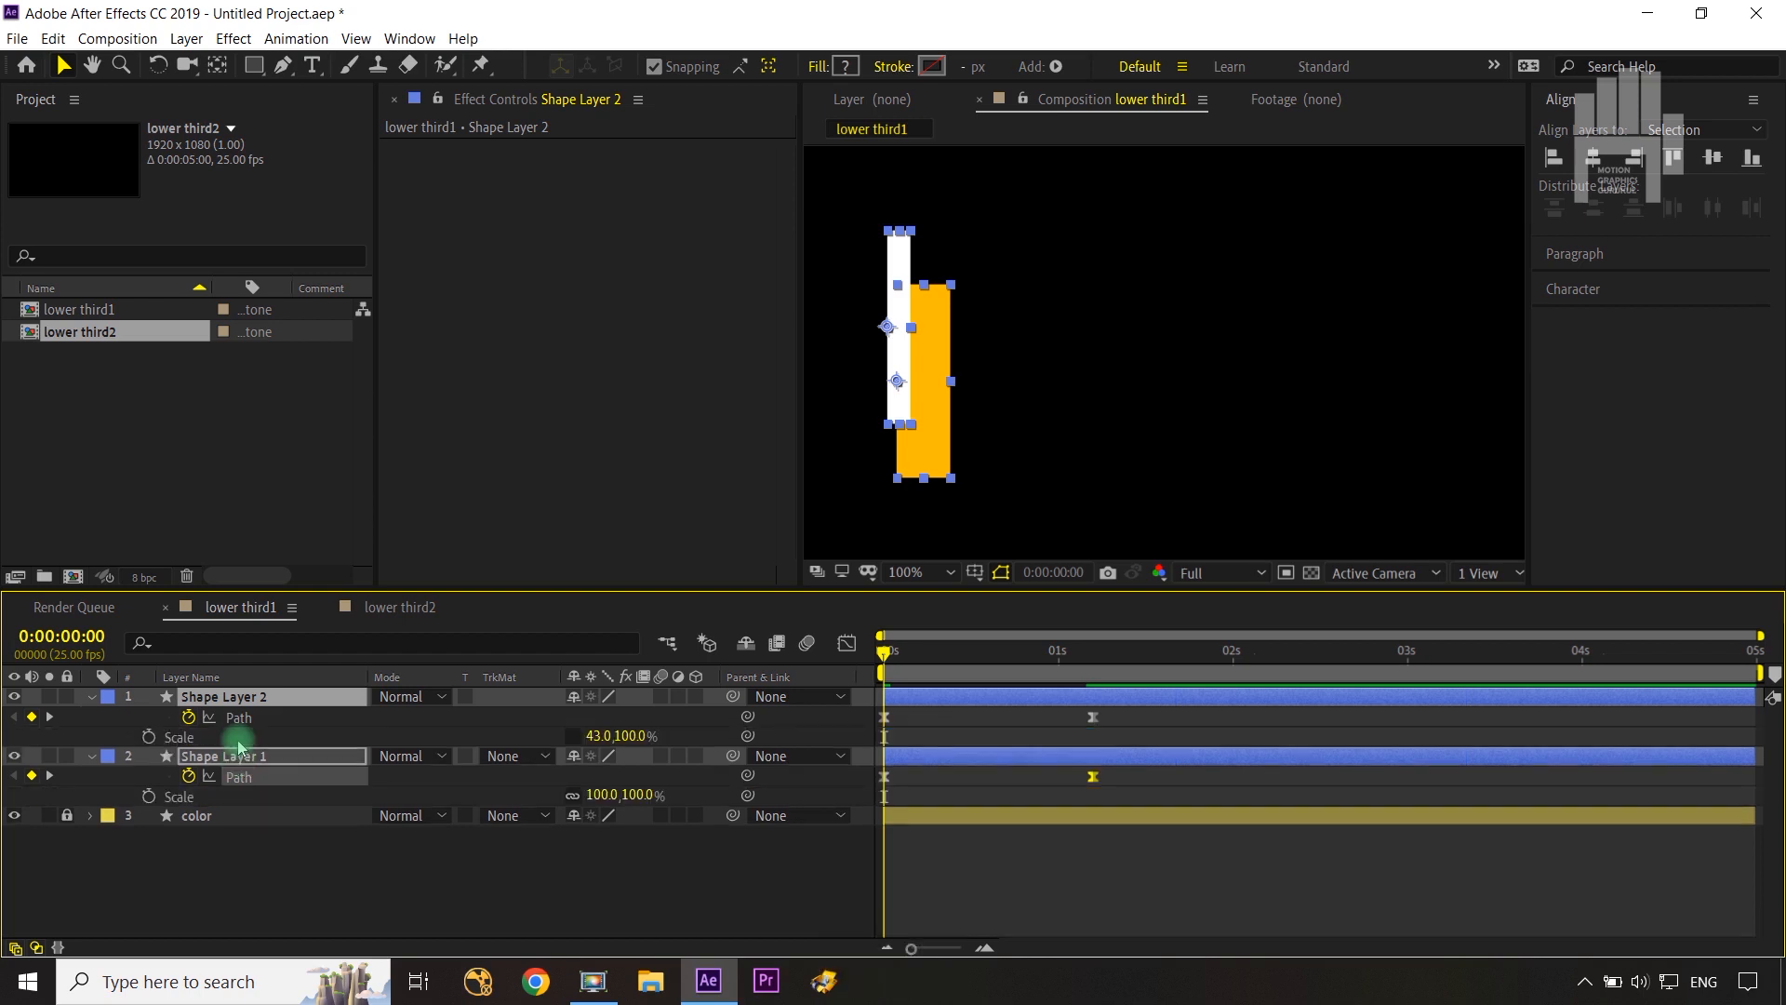
left_click(150, 737)
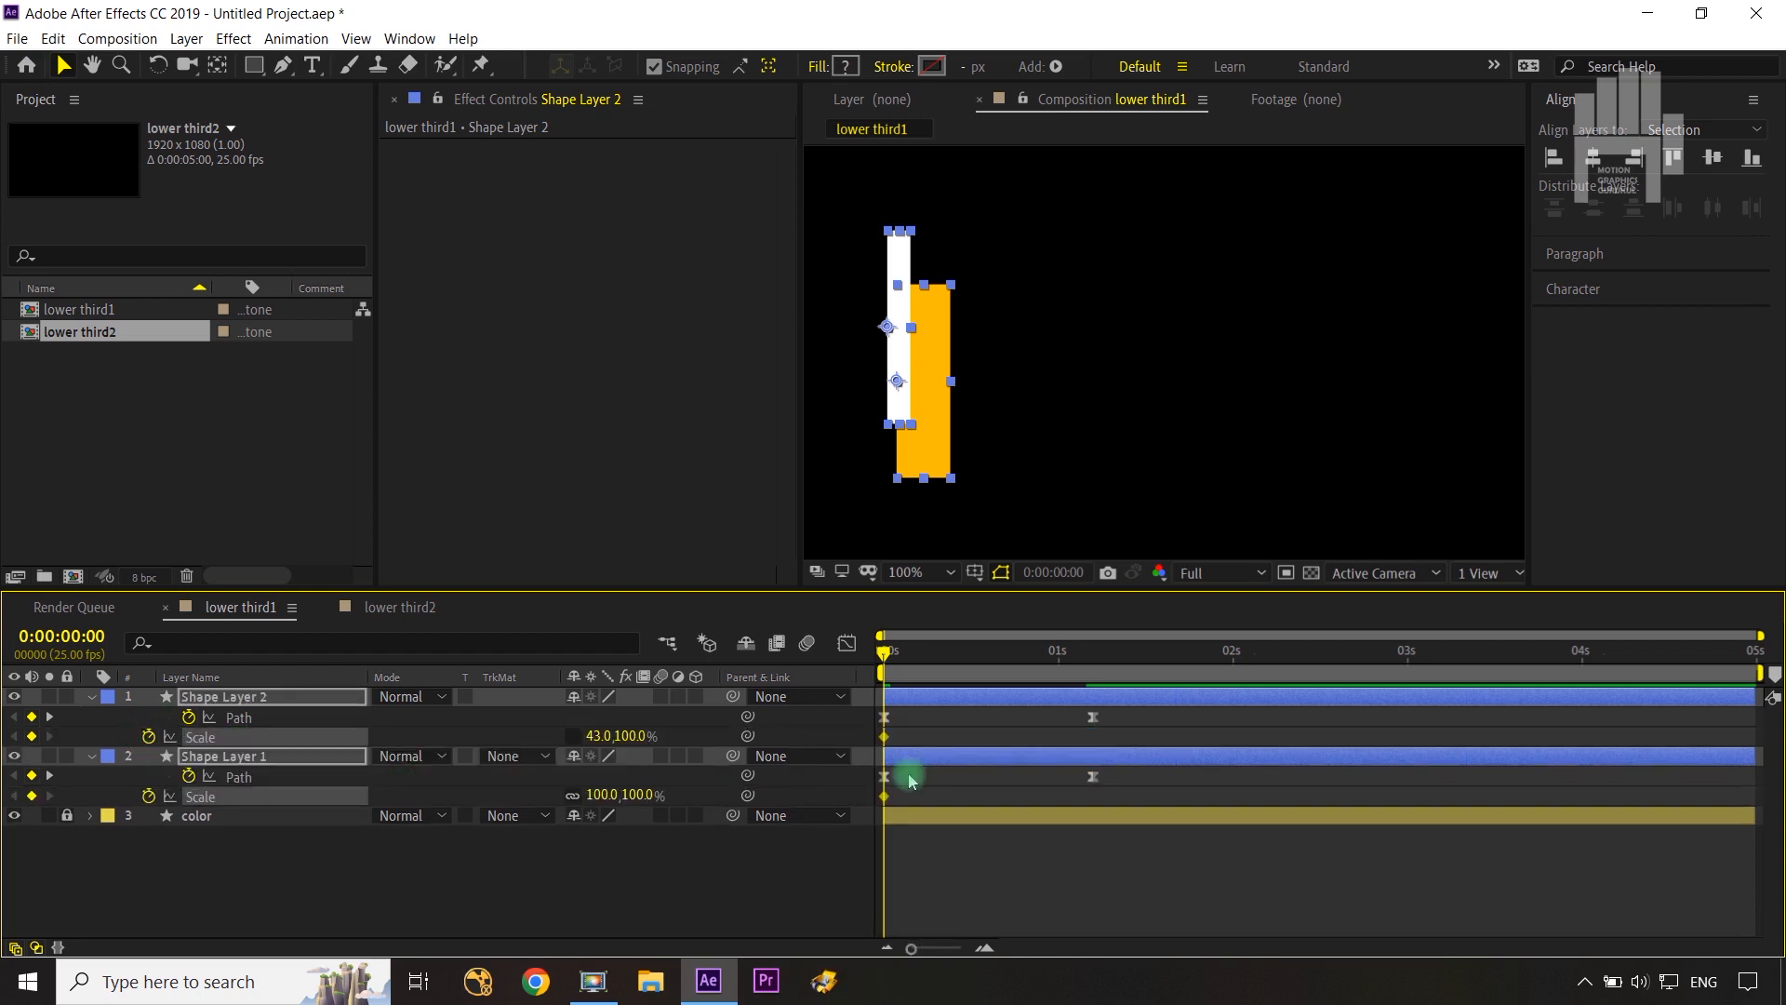
Step: At 0:00:00:14, unlink the scale proportions of Shape Layer 1 and set the horizontal scale of both shape layers to 0%
key("shift+Page_Down")
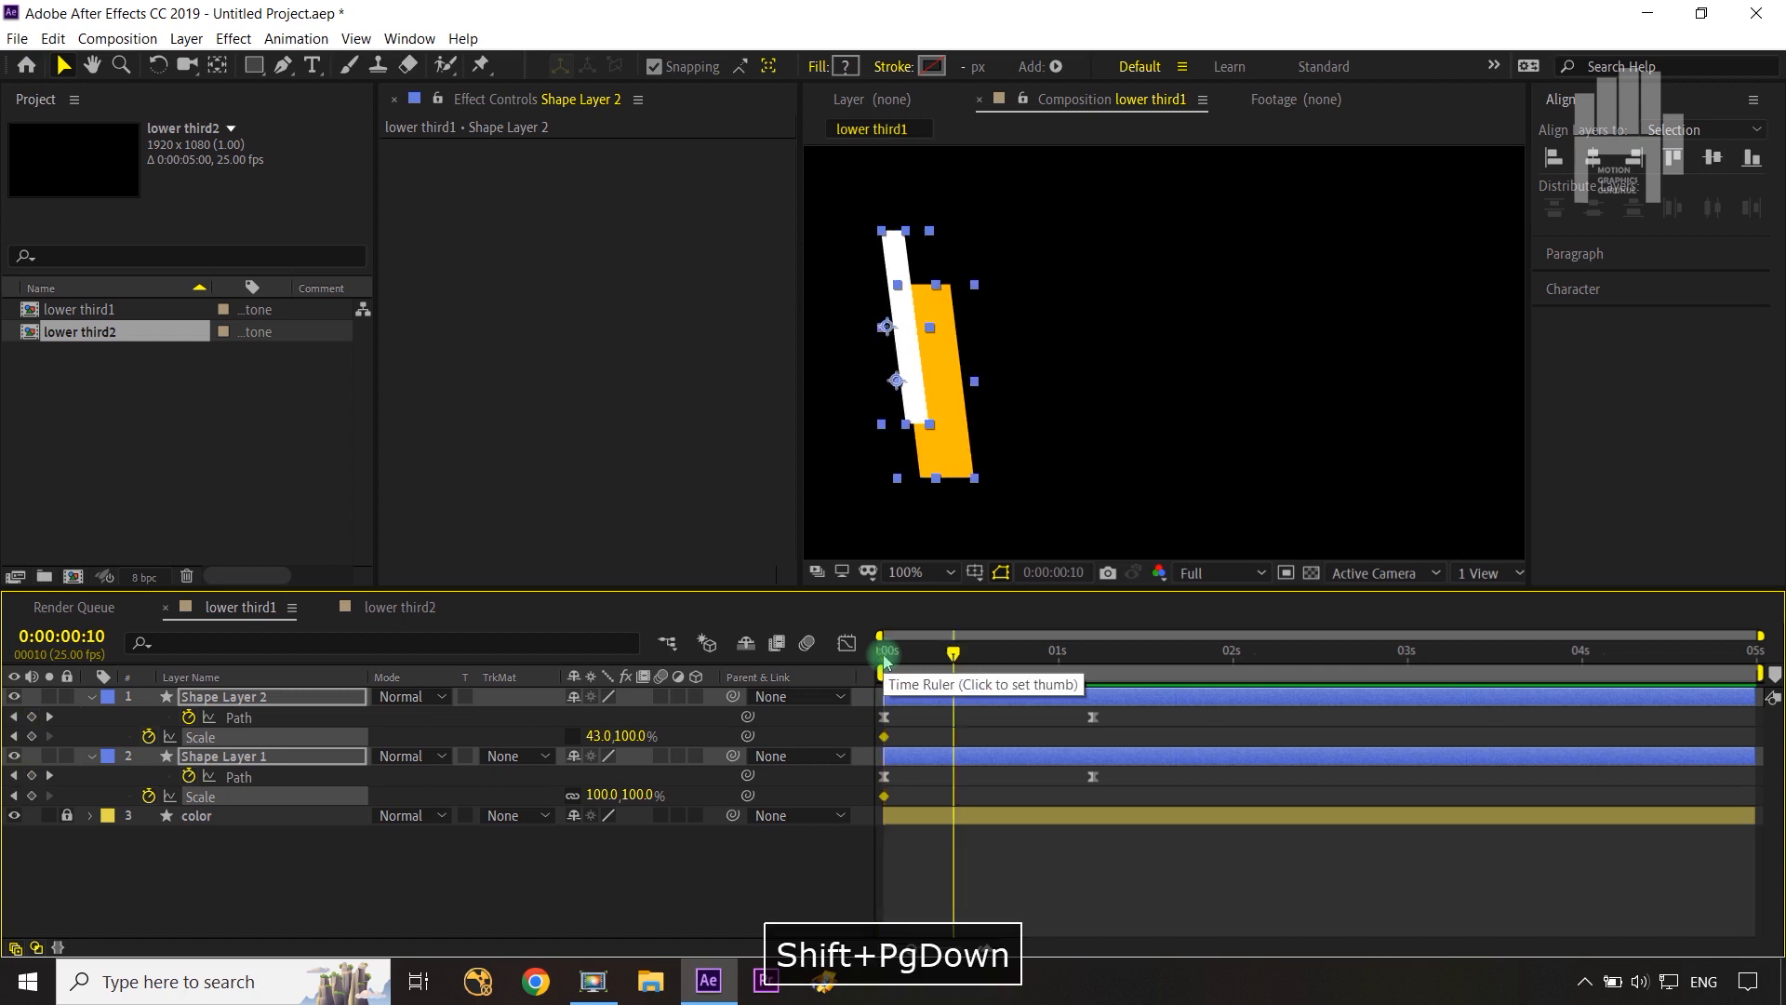
key("ctrl+Right")
key("ctrl+Right")
key("ctrl+Right")
key("ctrl+Right")
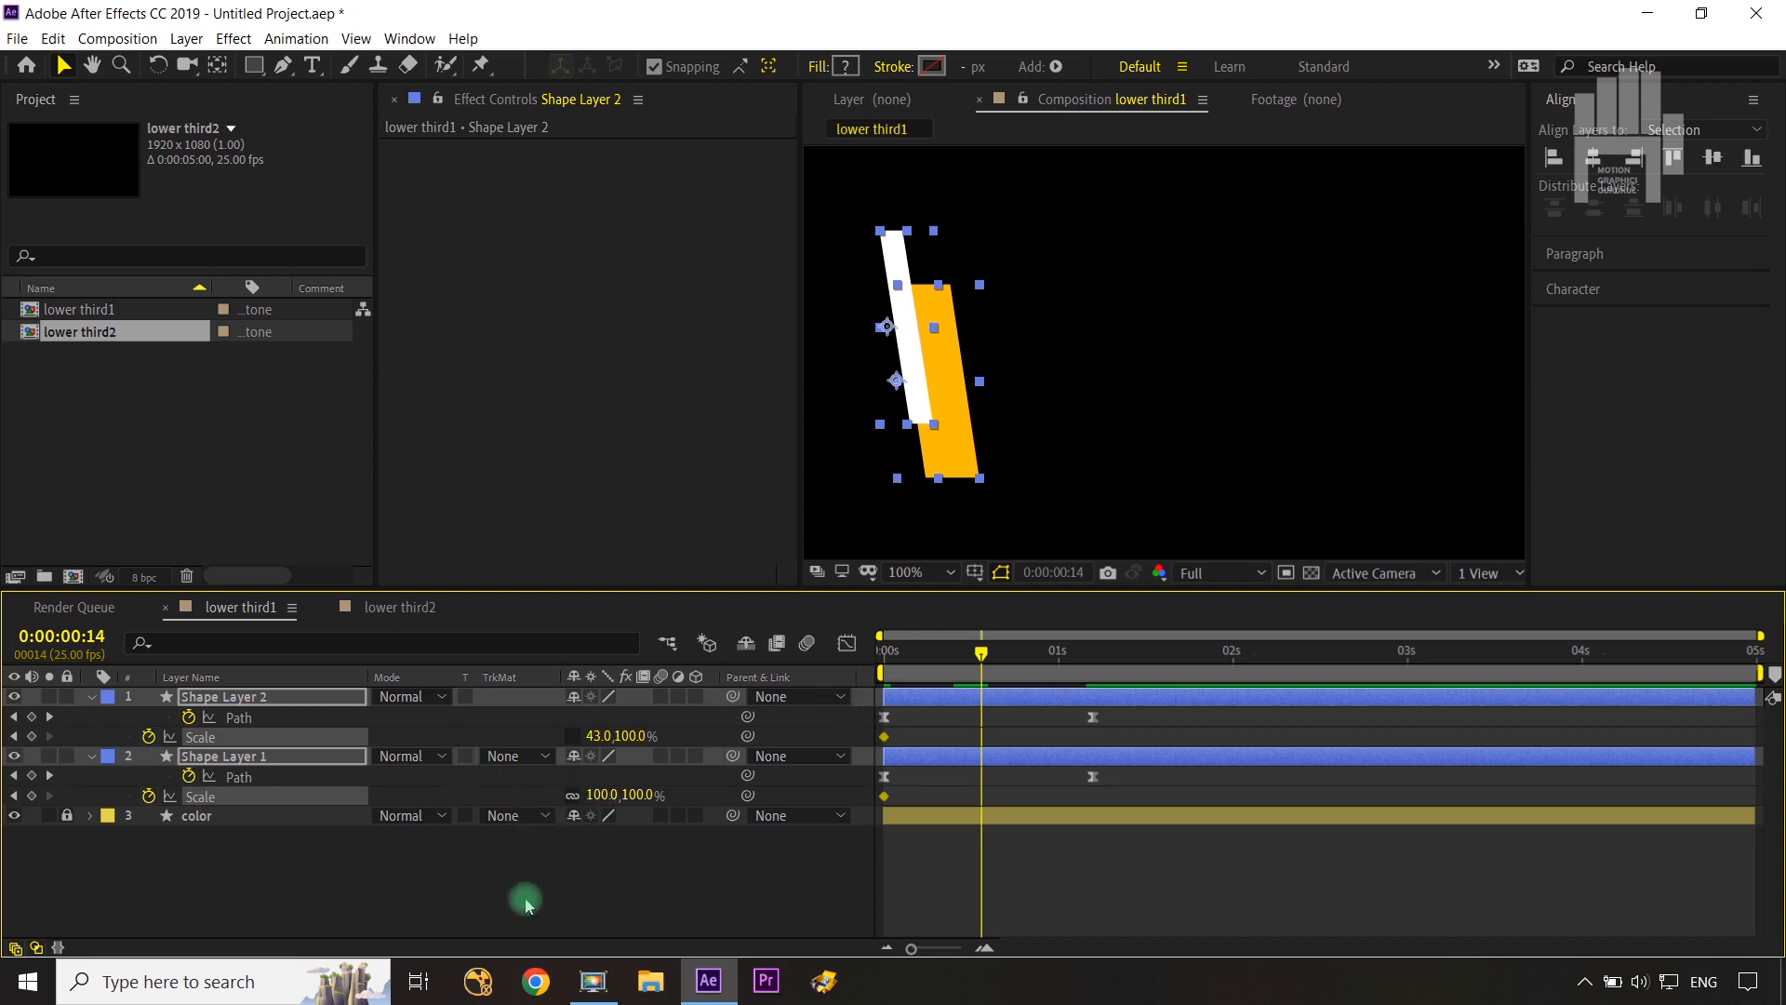
left_click(573, 805)
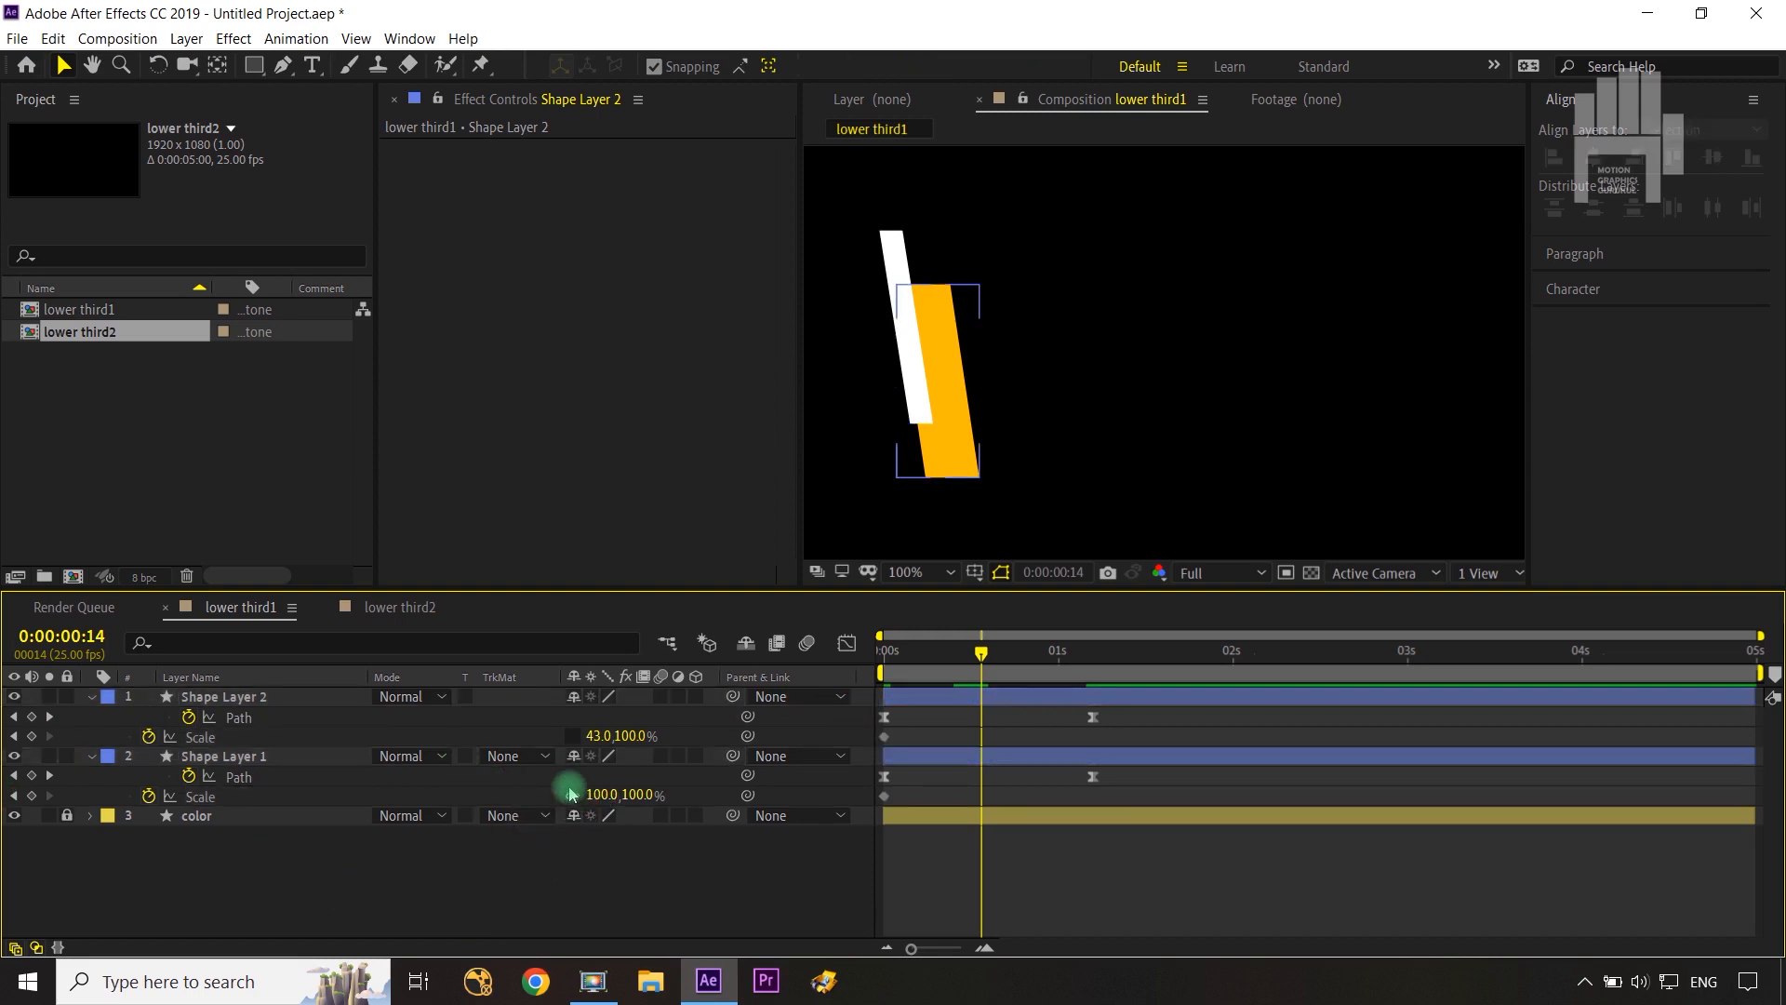
left_click(600, 736)
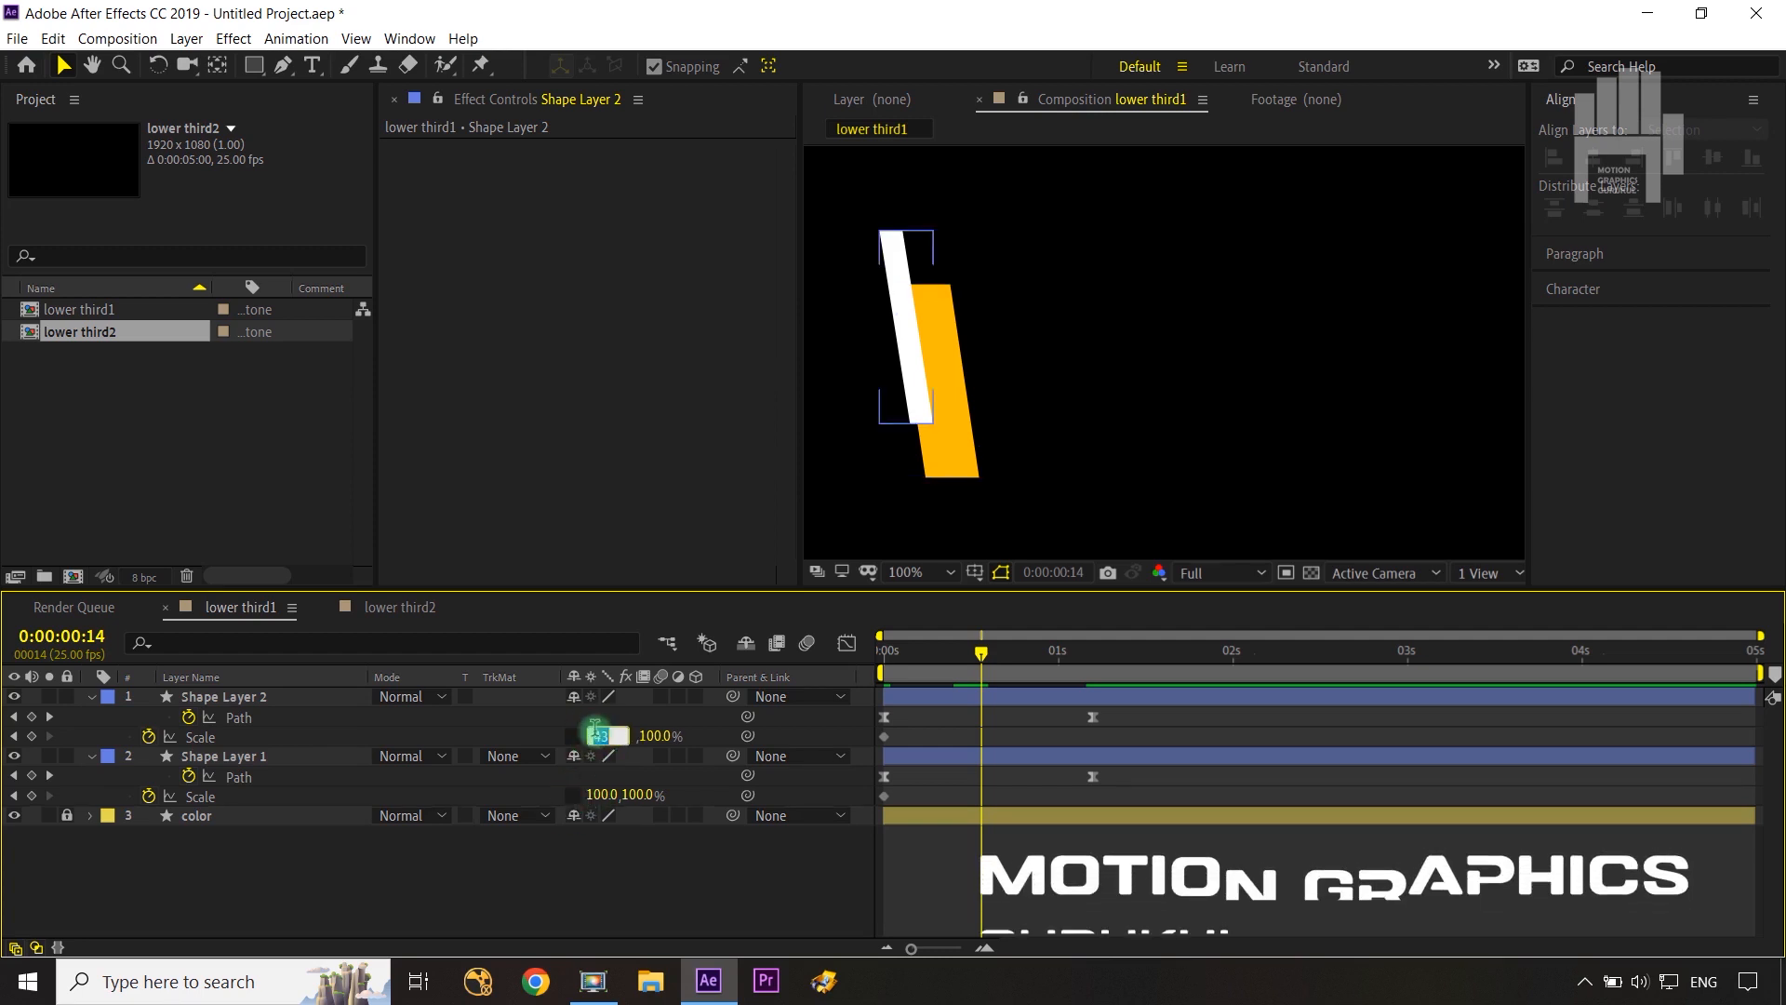
type("0")
left_click(618, 837)
left_click(596, 796)
type("0")
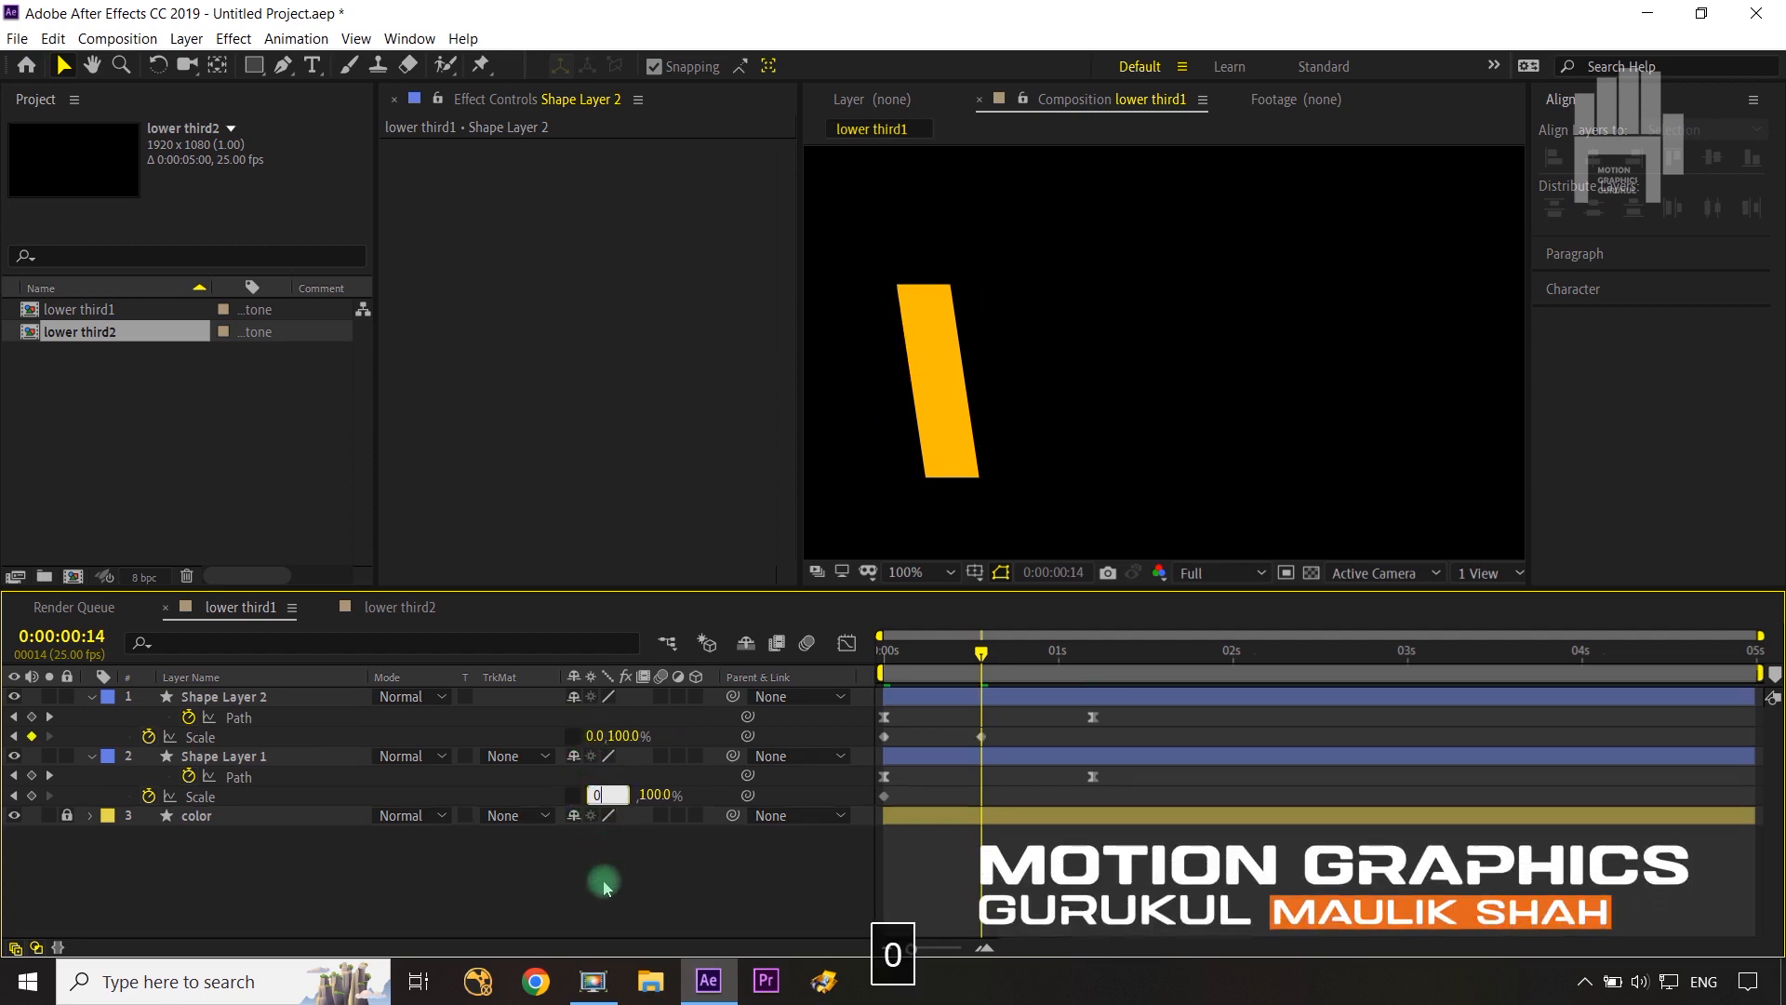
left_click(603, 884)
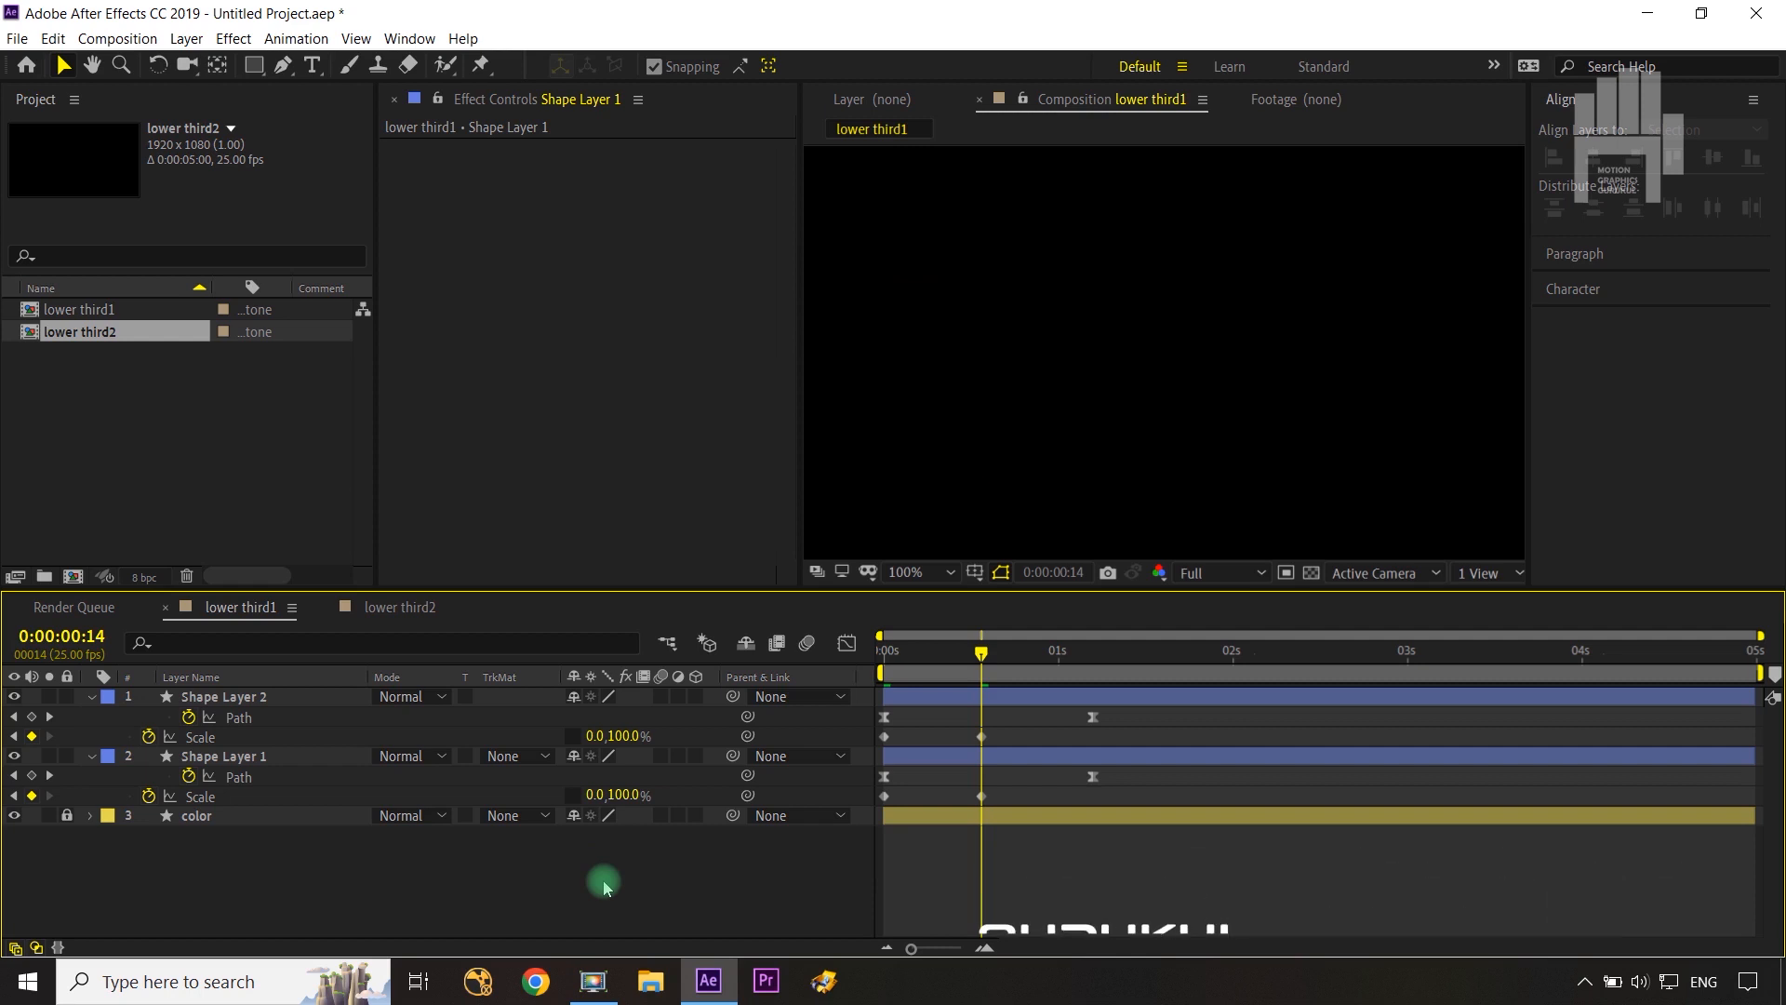
Step: Time-reverse the Scale keyframes of both shape layers
left_click_drag(1021, 738, 871, 754)
left_click_drag(991, 795, 872, 805)
right_click(987, 805)
mouse_move(1042, 784)
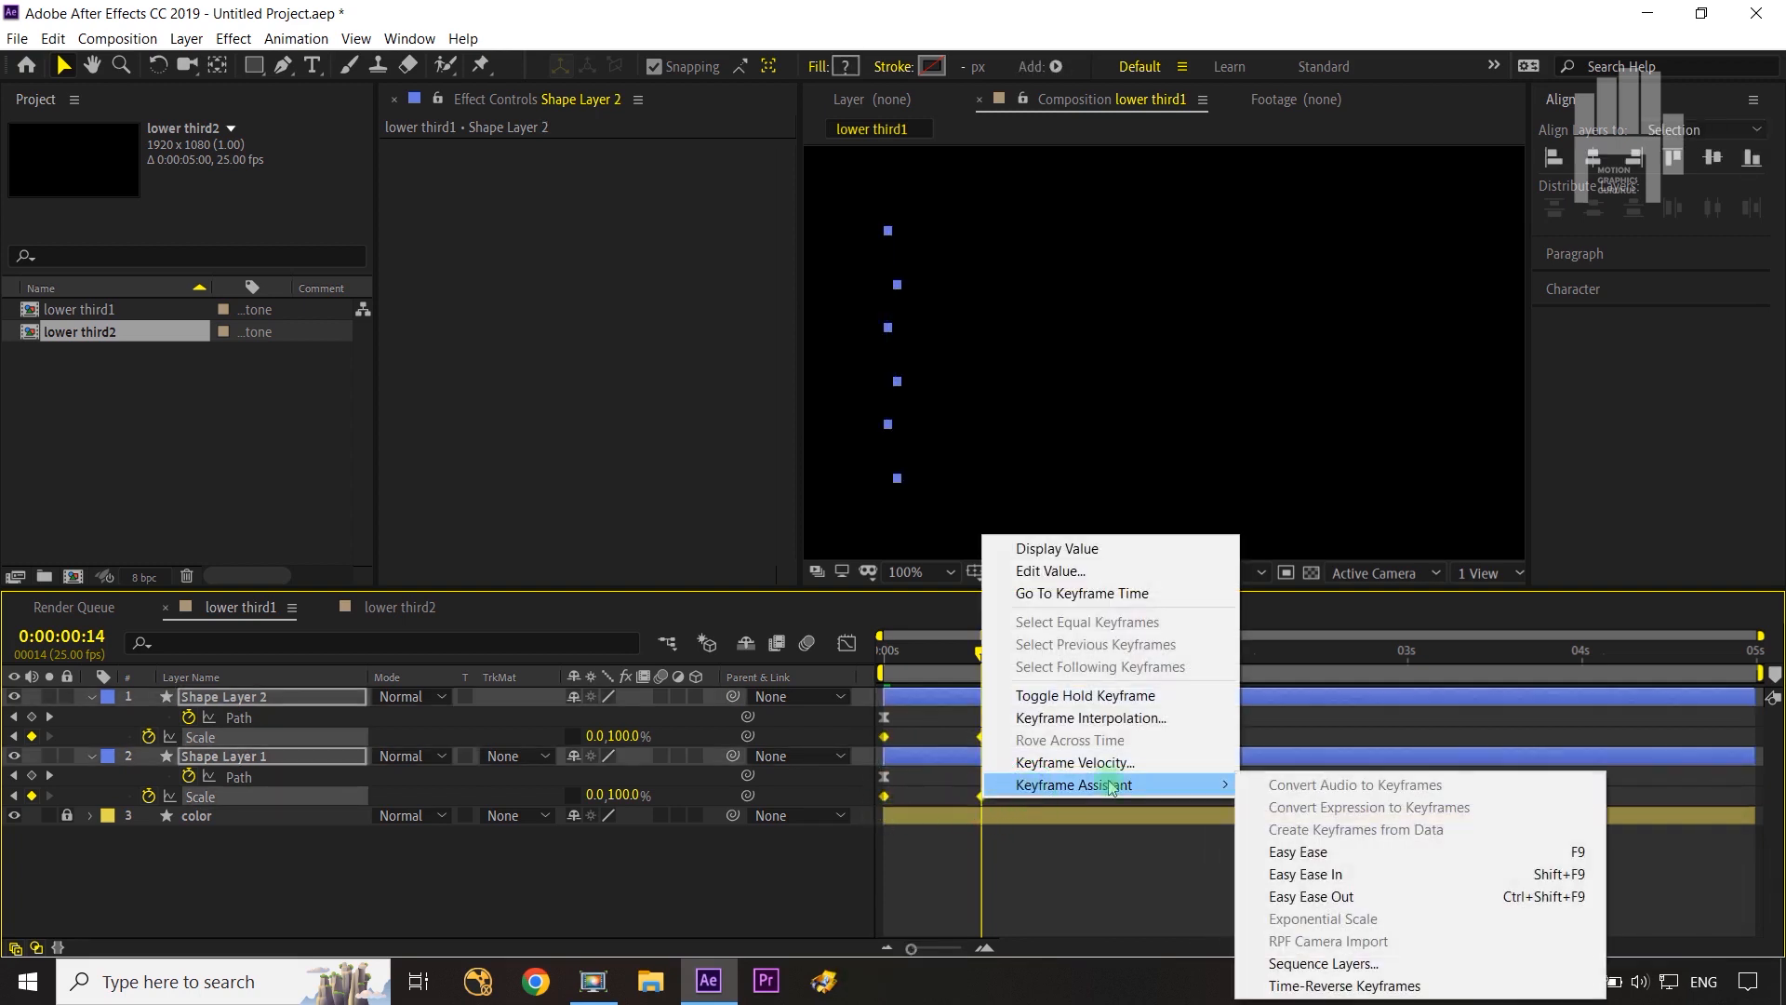
left_click(1322, 986)
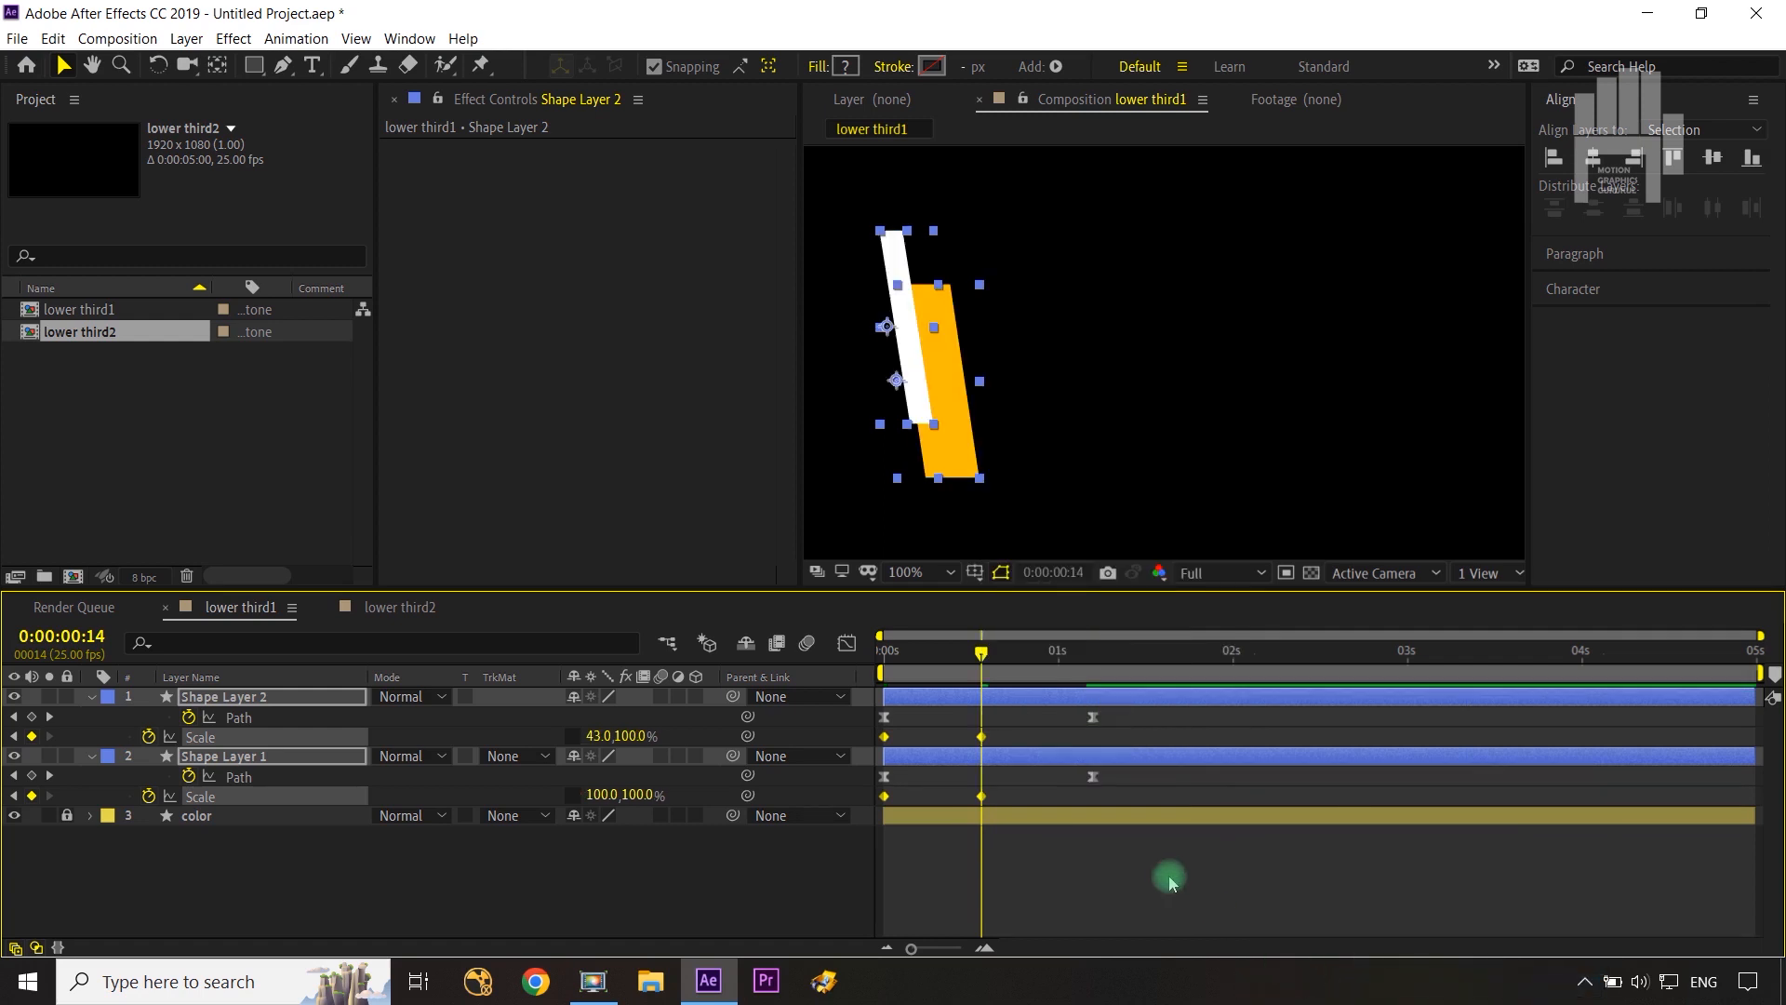
Step: Apply Easy Ease to the Scale keyframes of both shape layers and extend the end keyframes' influence toward the start in the speed graph
left_click_drag(977, 664, 875, 742)
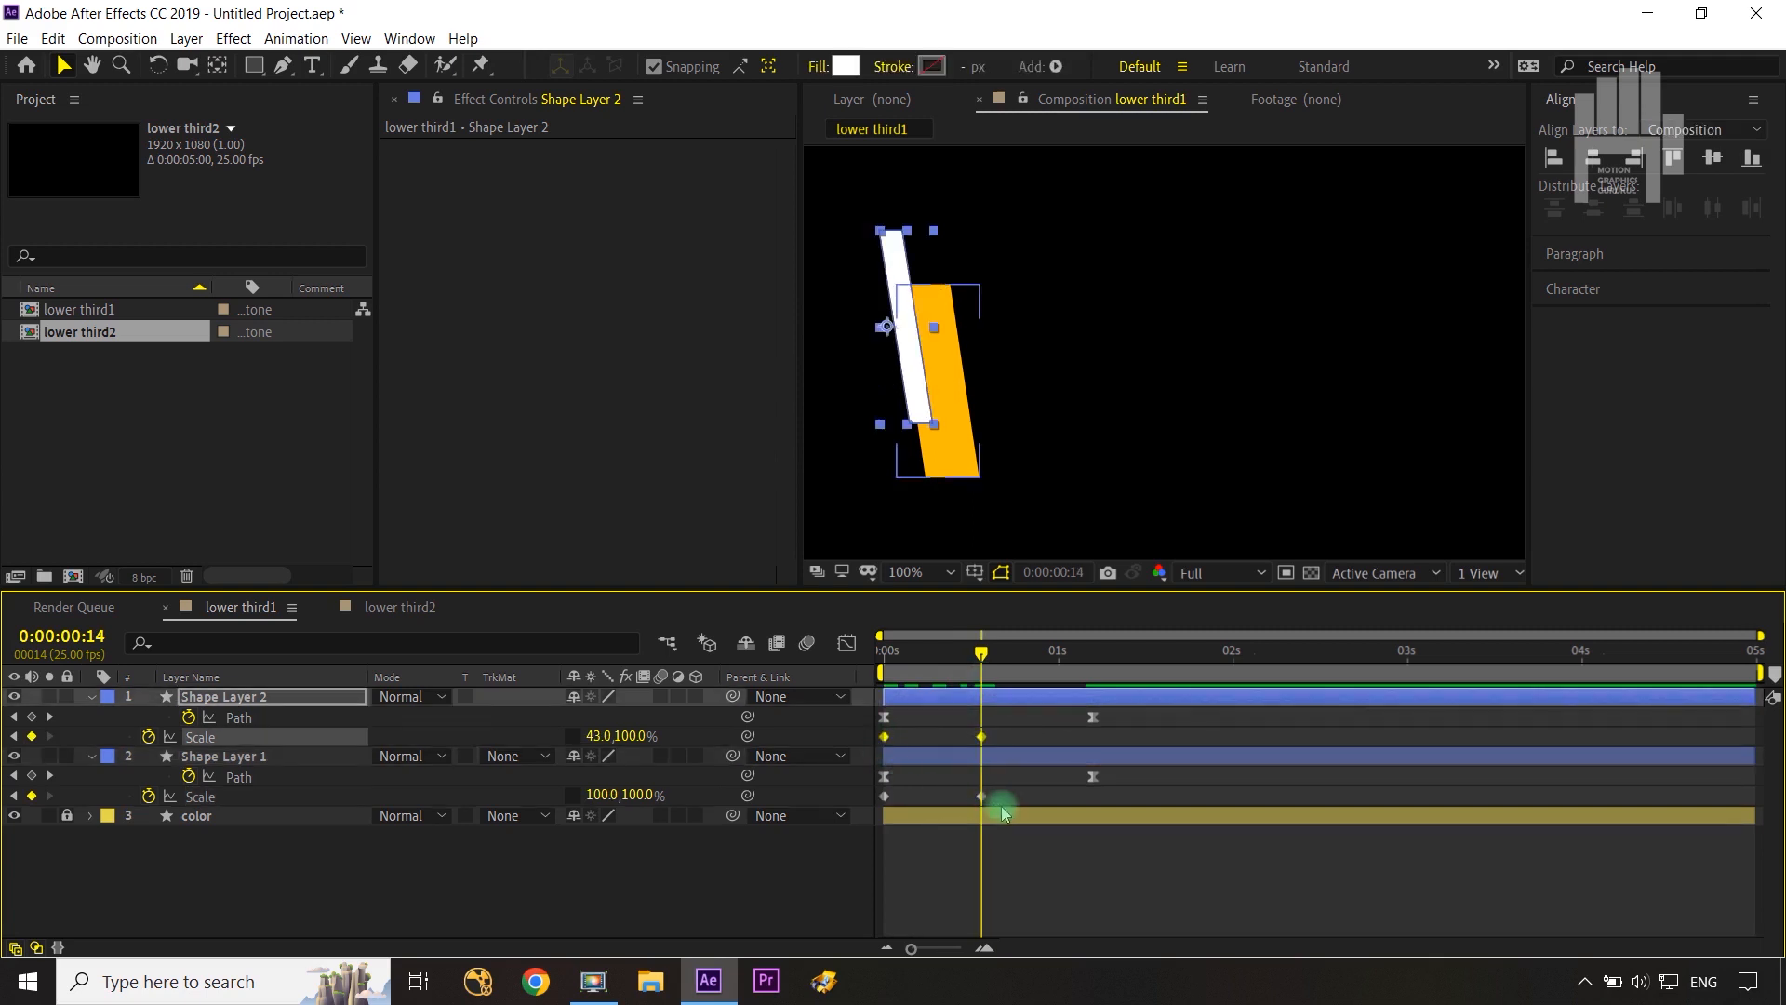
left_click_drag(992, 801, 878, 805)
key("F9")
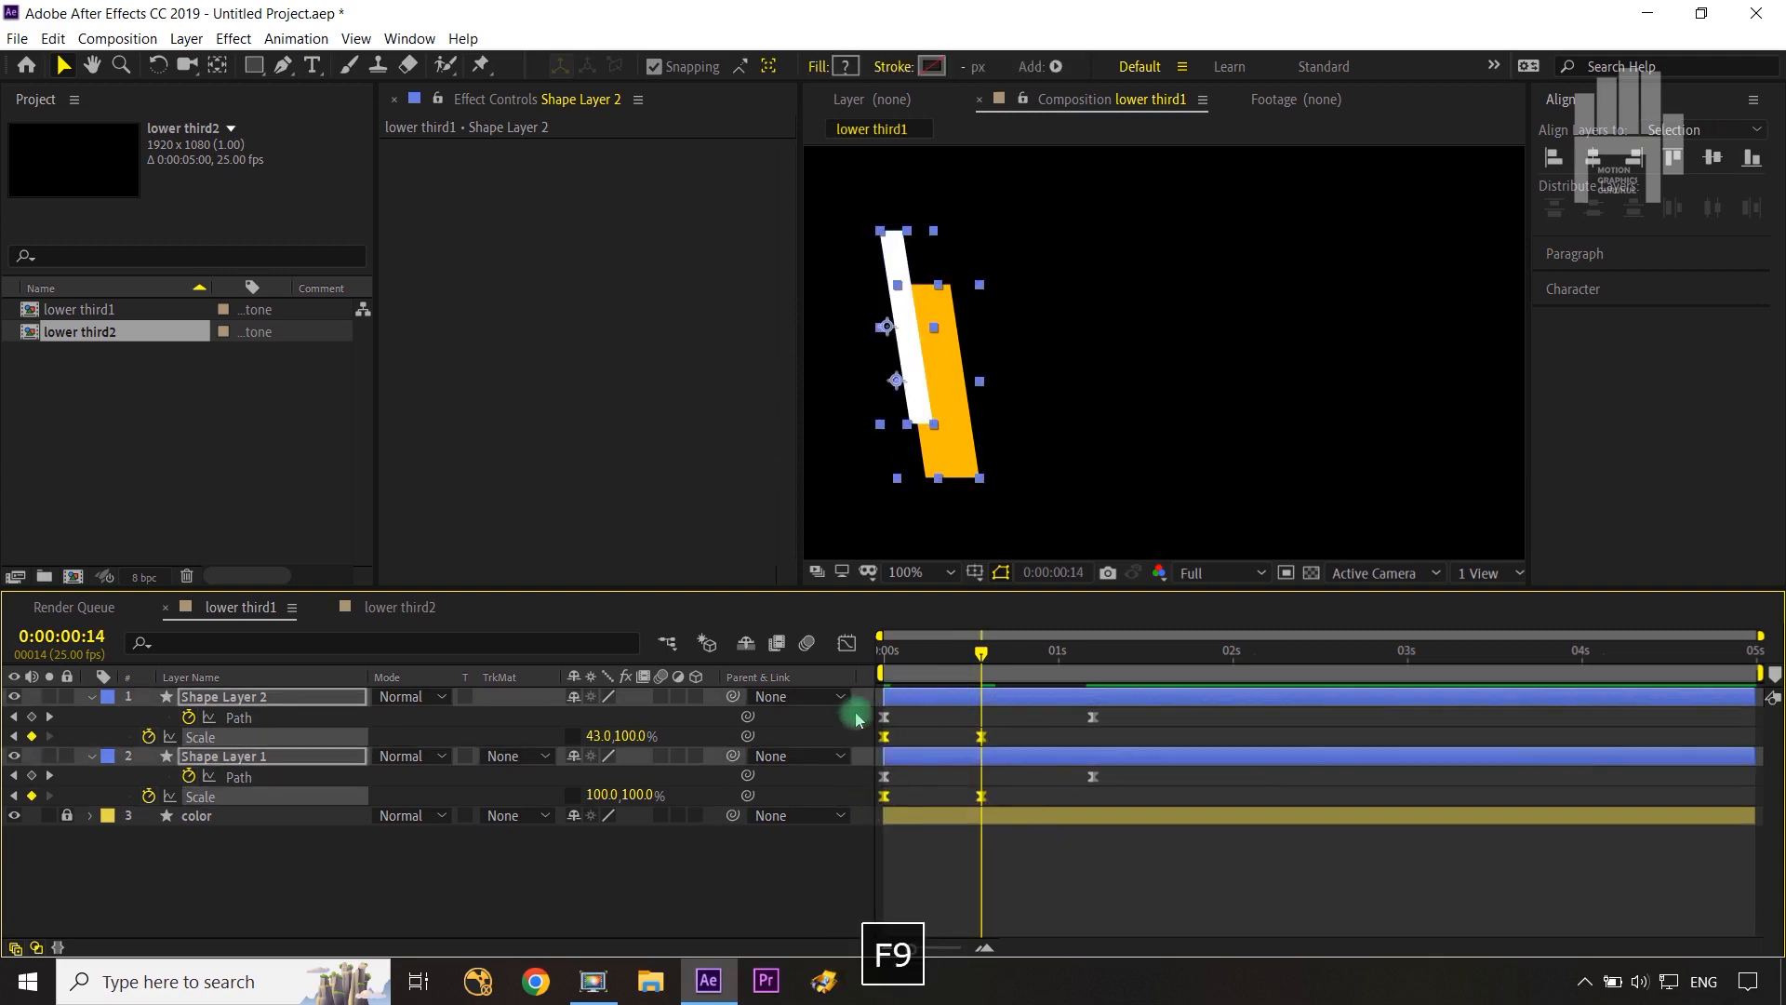
left_click(847, 642)
left_click_drag(1025, 814, 919, 843)
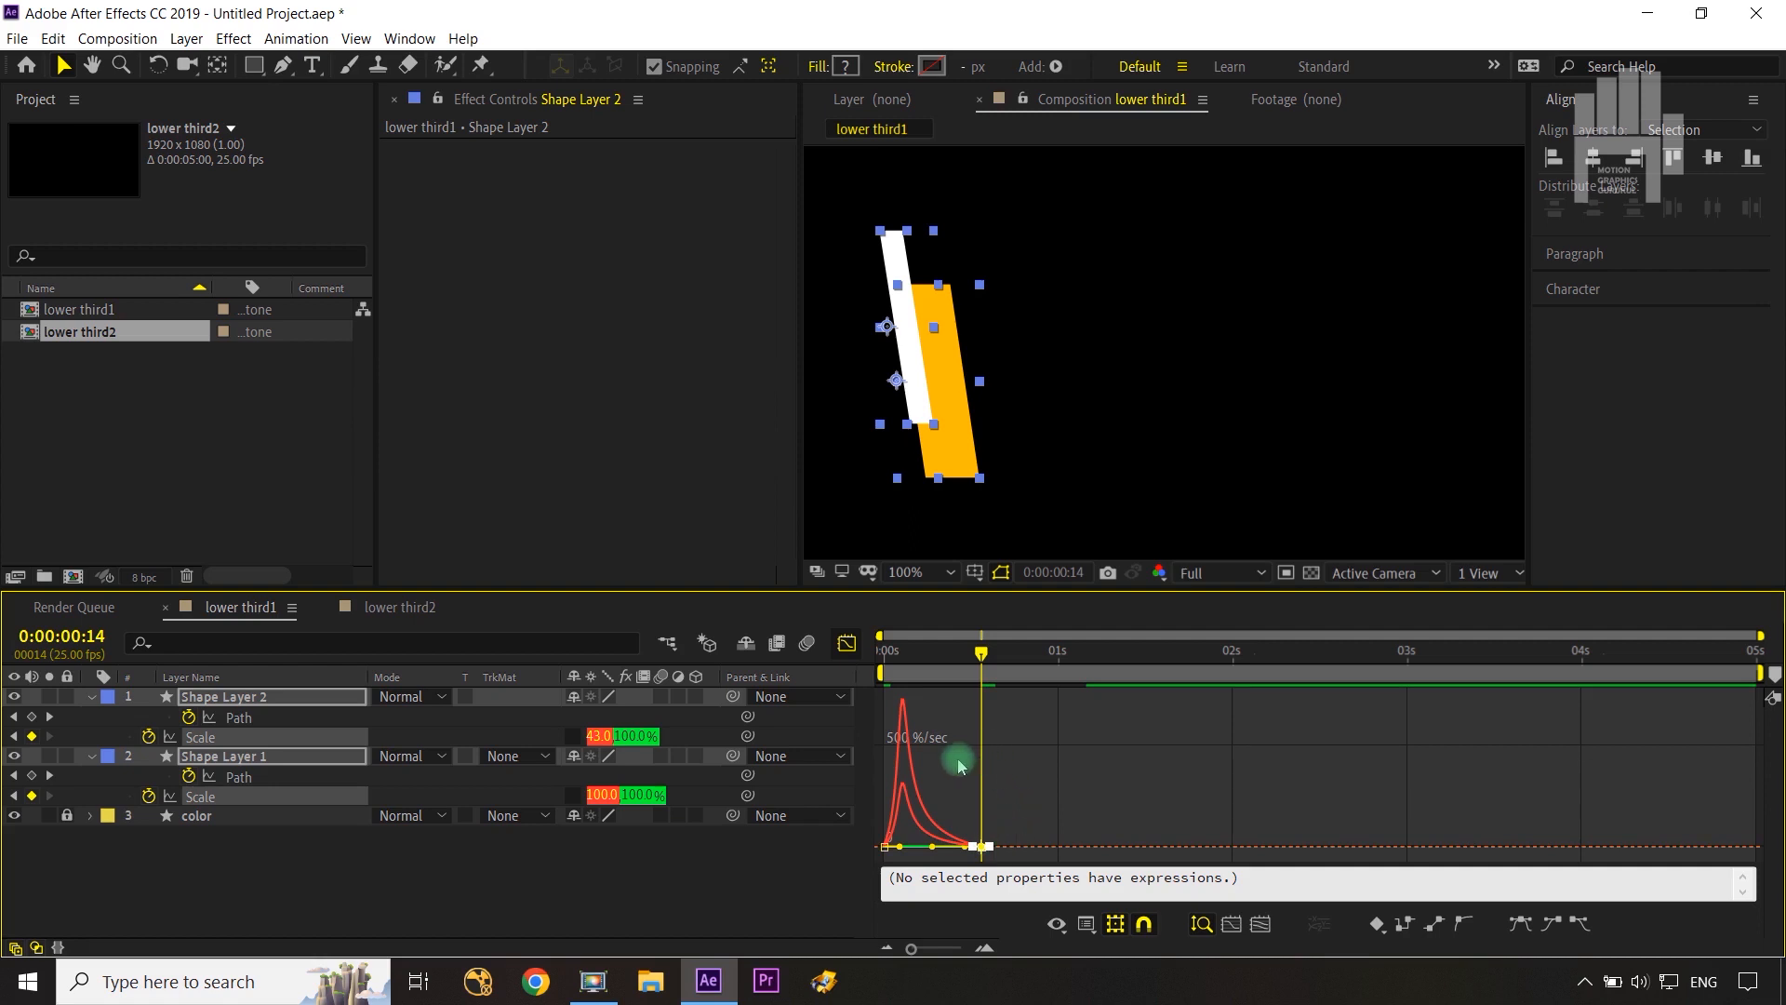
Step: Switch the Graph Editor from speed to the value graph and return to the layer bar view
right_click(1077, 780)
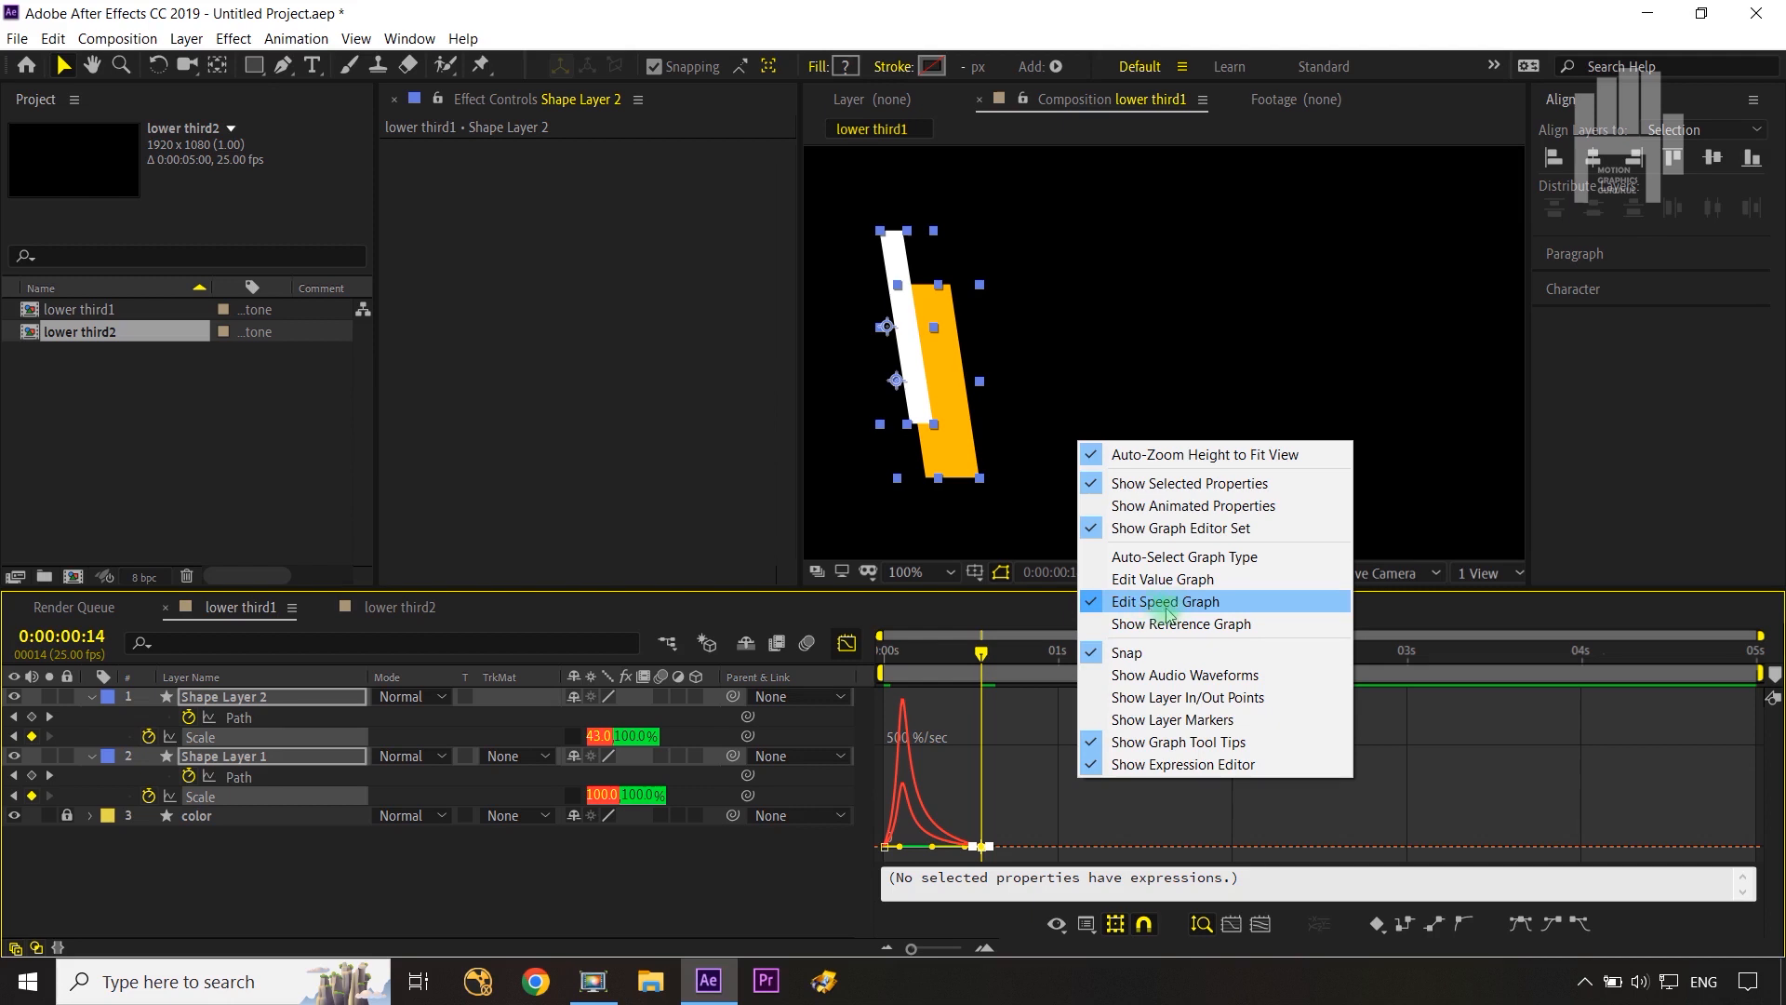
left_click(1108, 836)
left_click(1085, 925)
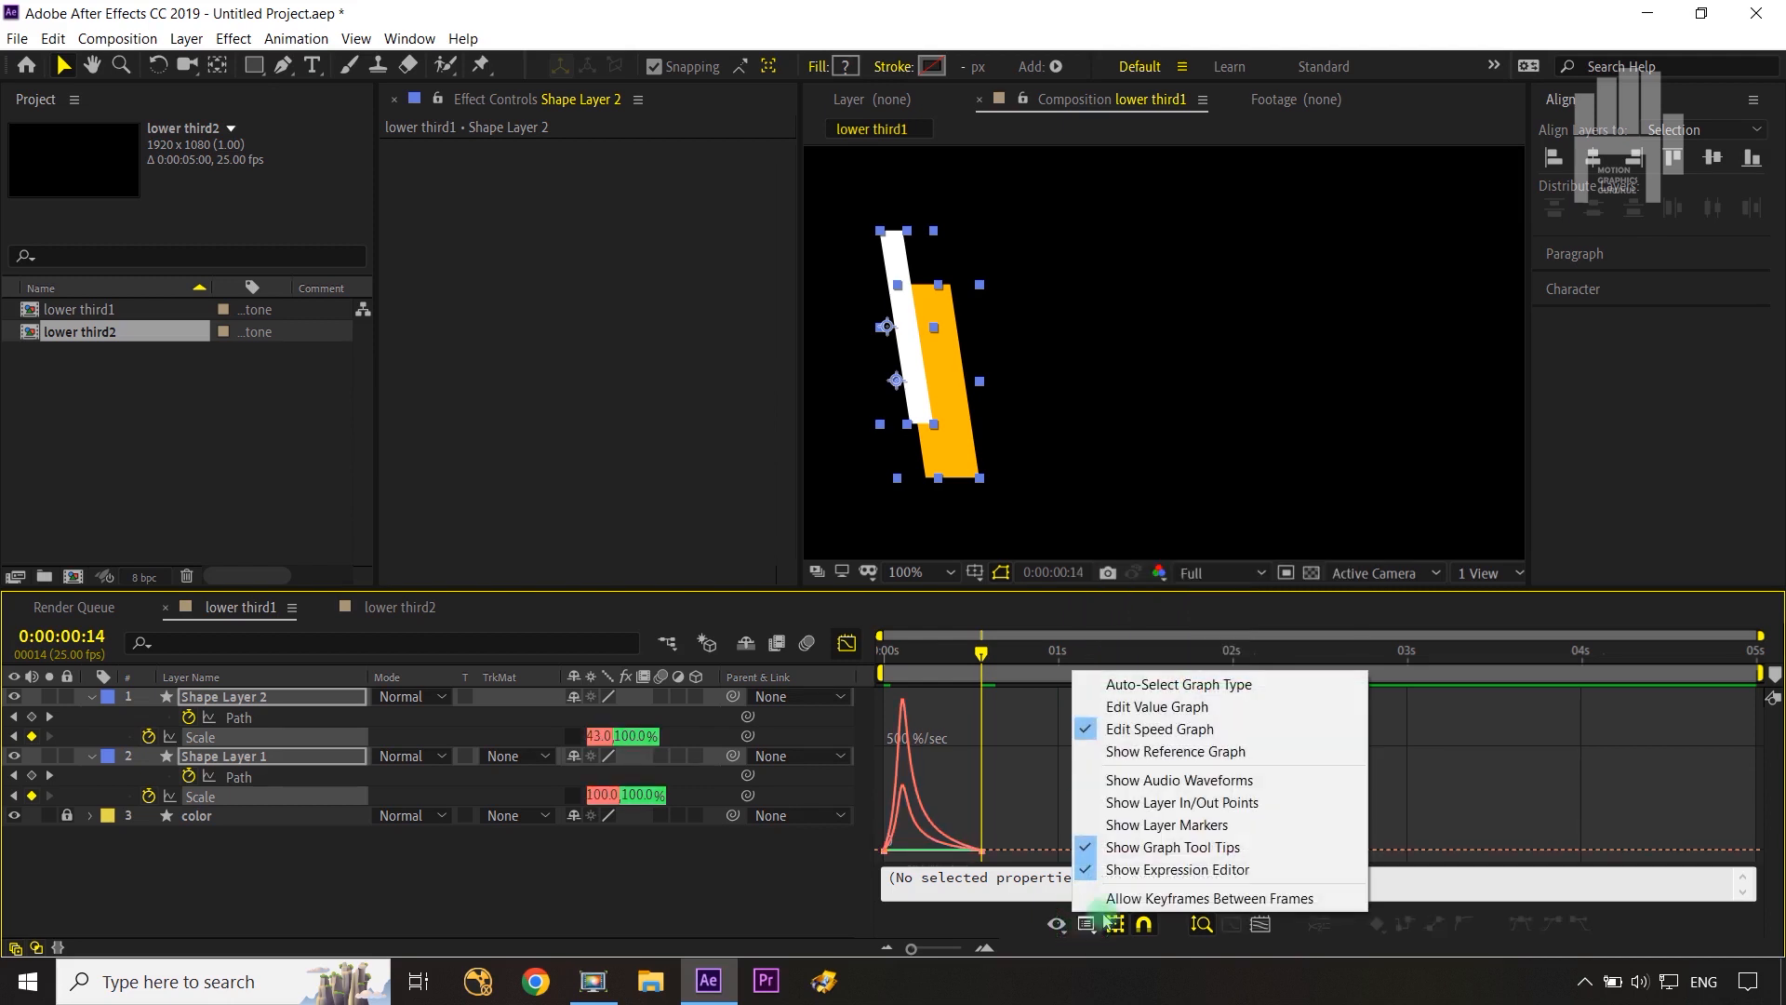
left_click(1156, 707)
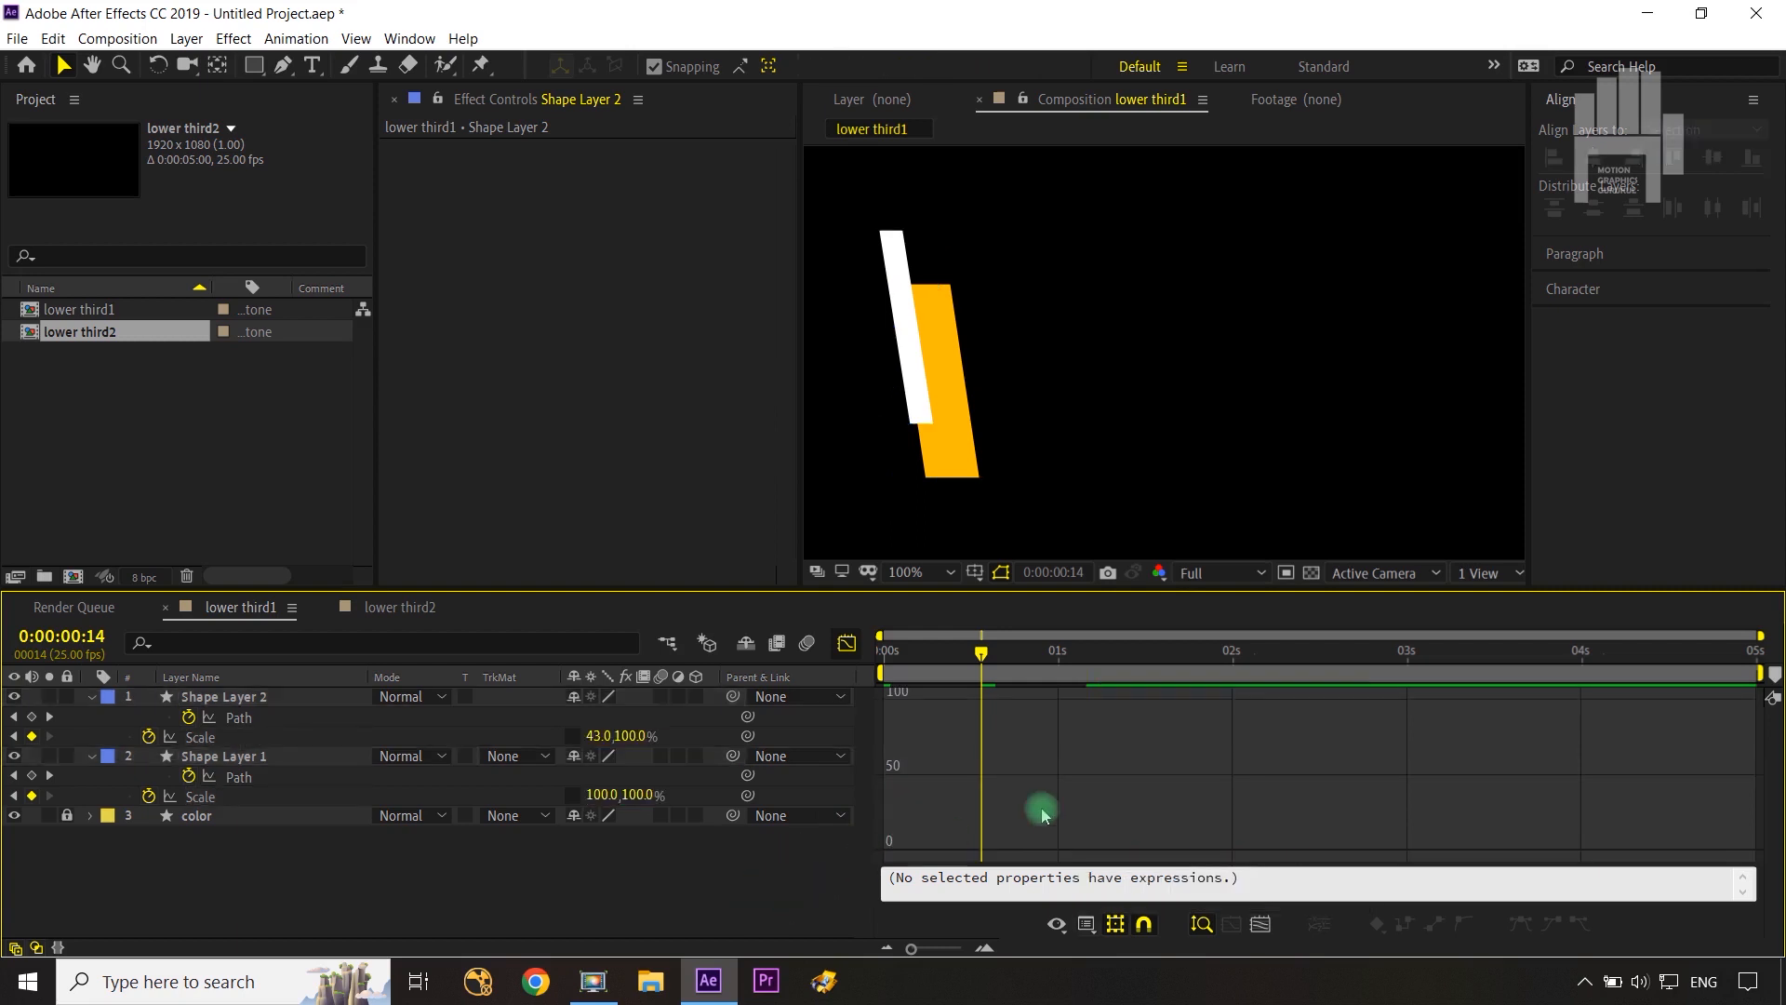
left_click(845, 644)
Step: At 0:00:00:23, add the text "Lower Third" just to the right of the two bars
left_click_drag(993, 663, 1048, 690)
key("shift+slash")
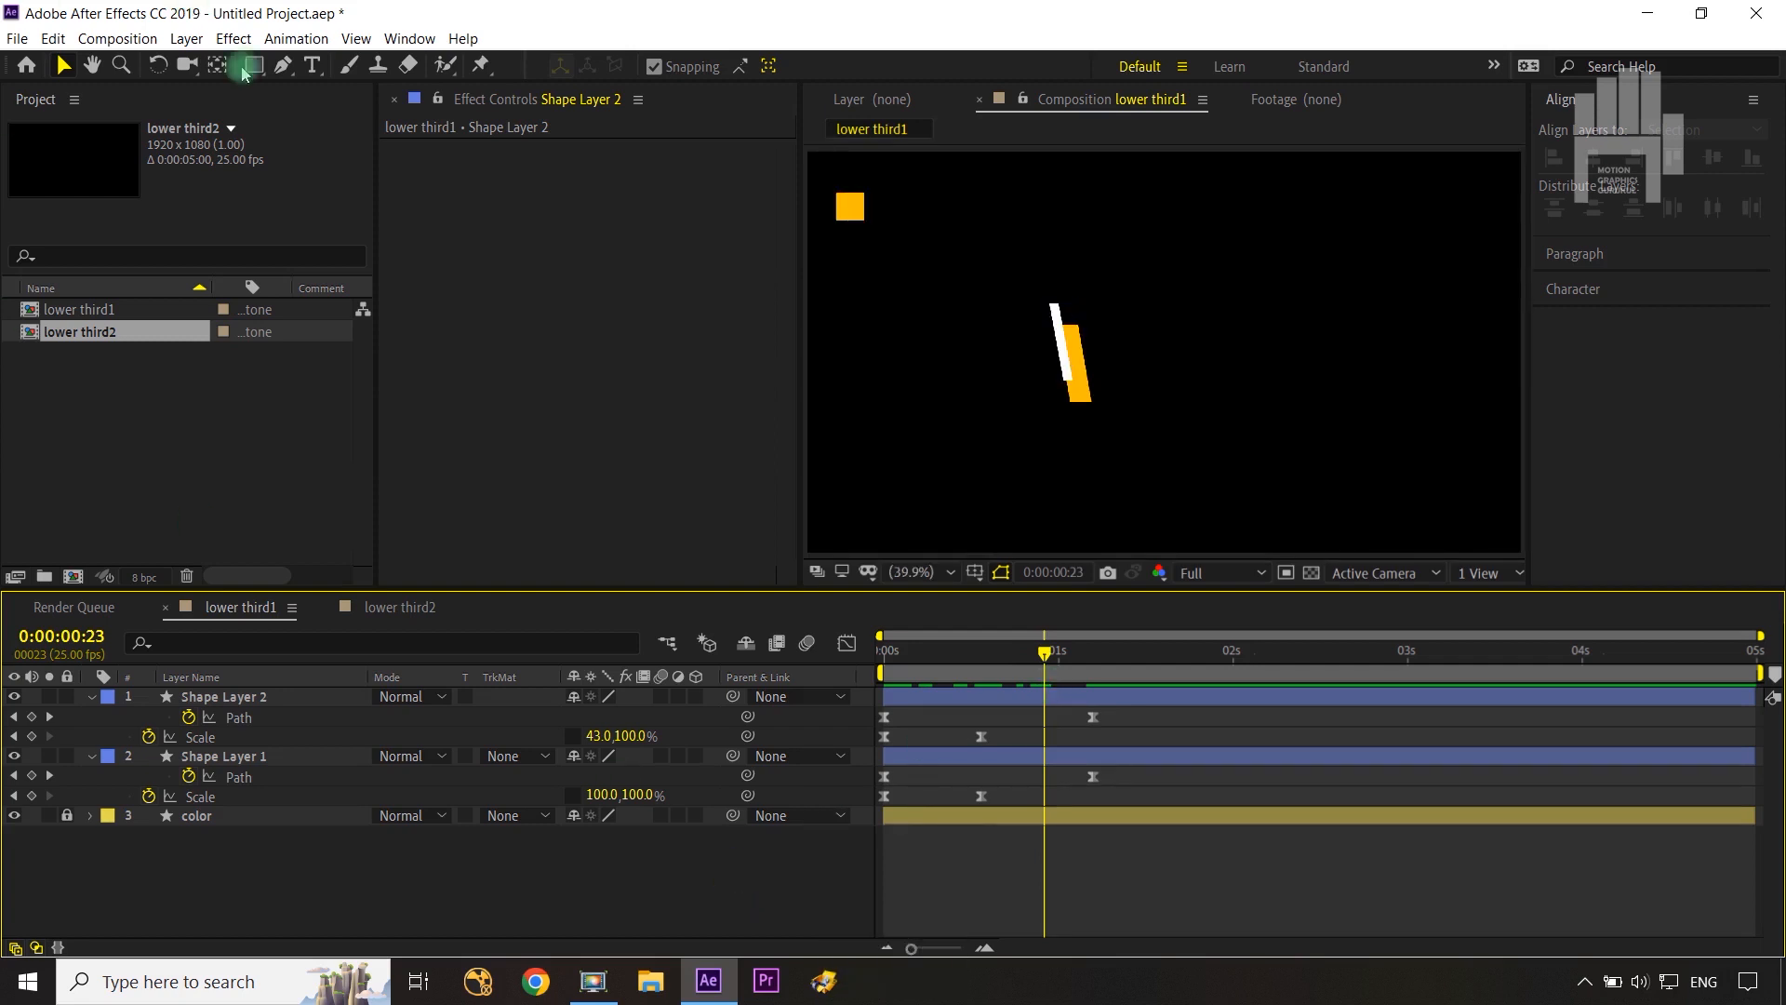
left_click(313, 65)
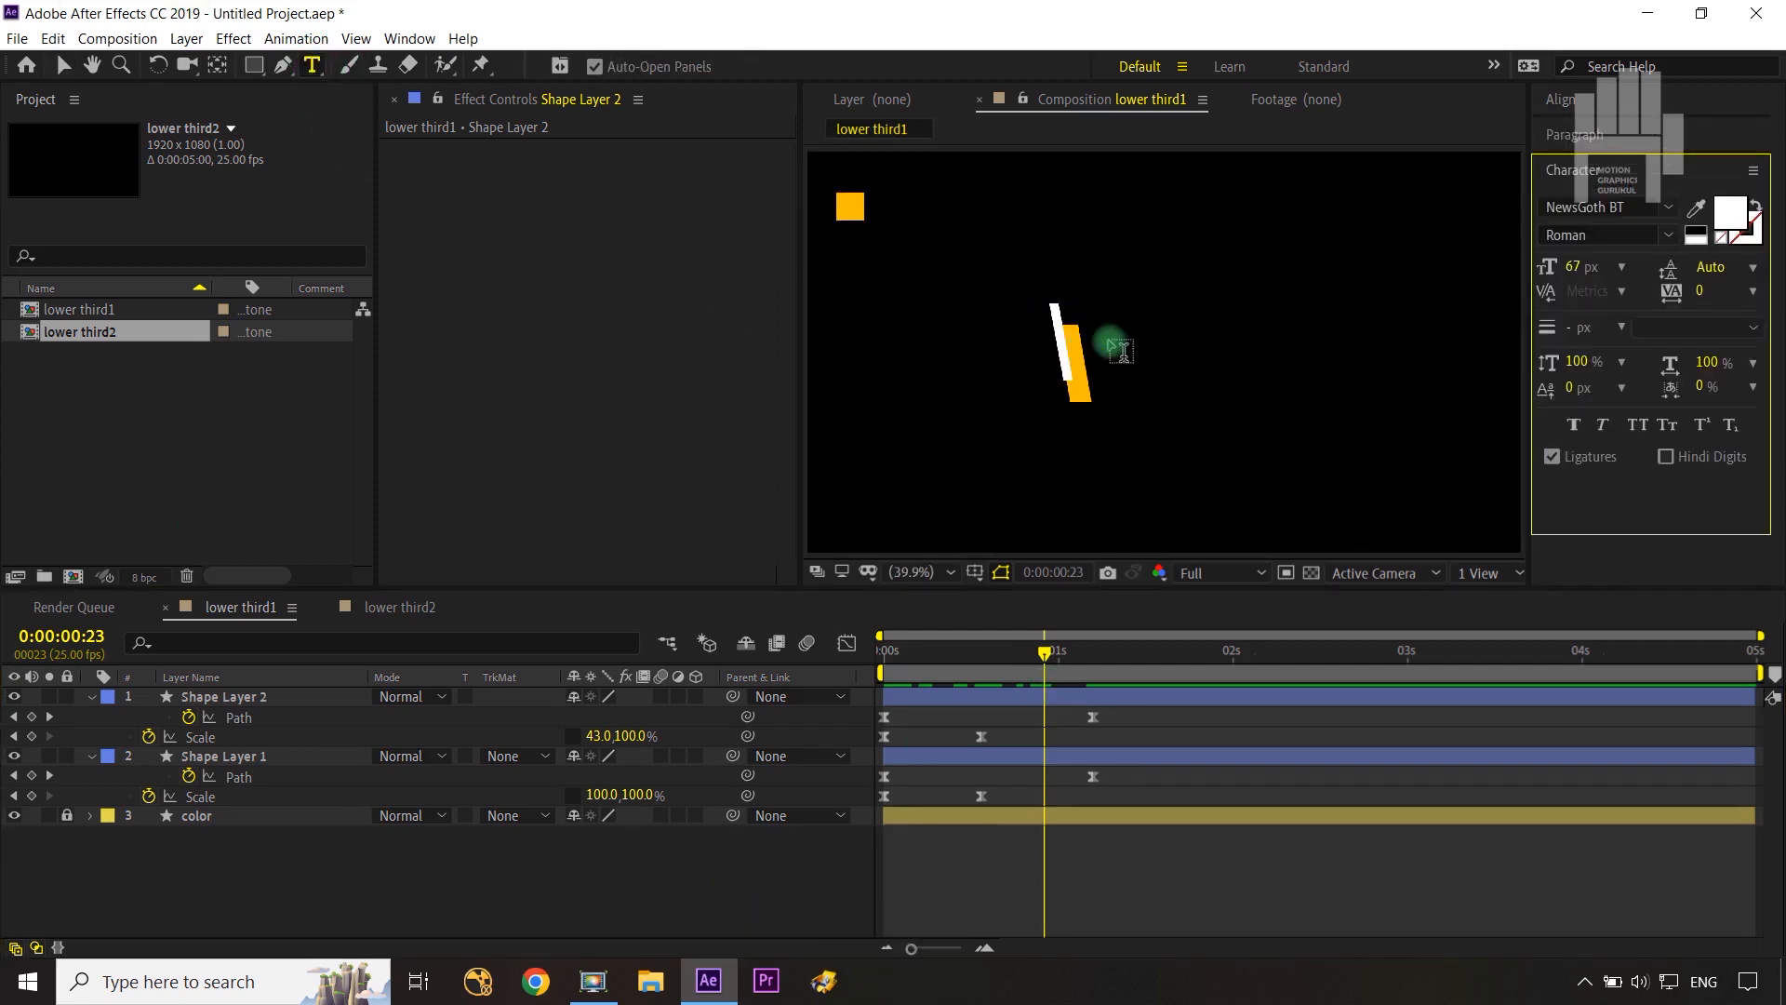
left_click(1109, 344)
type("LO")
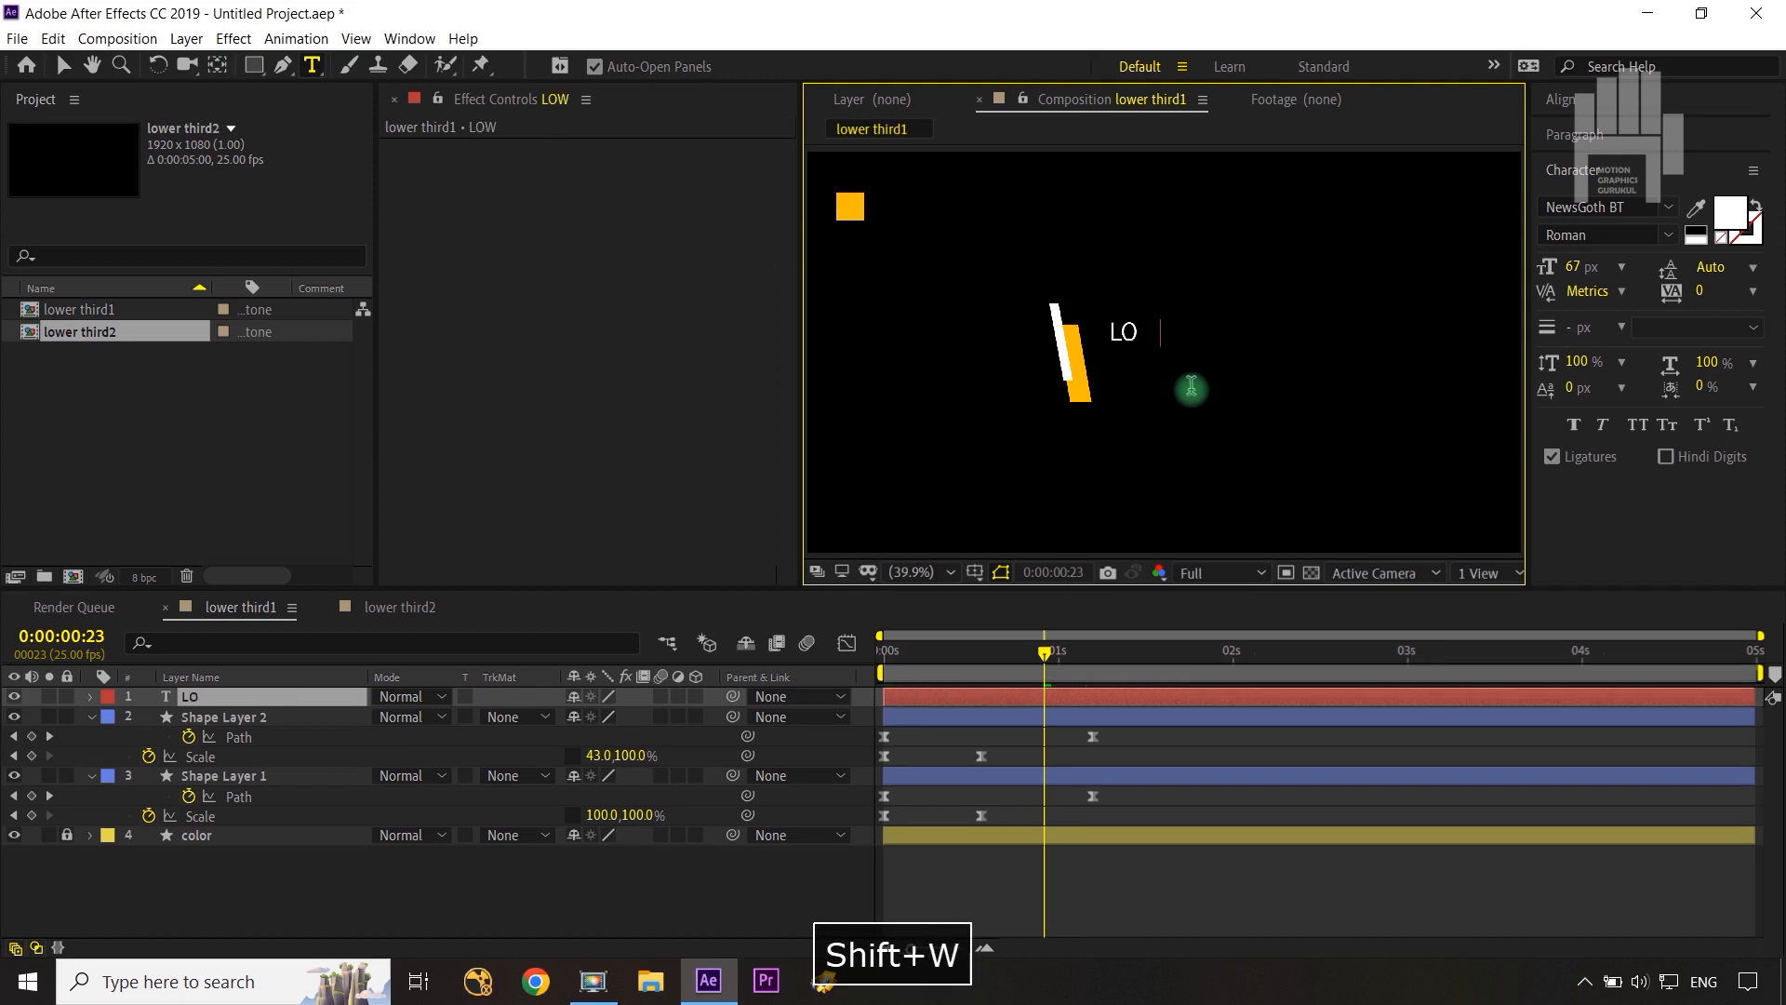
type("Wow")
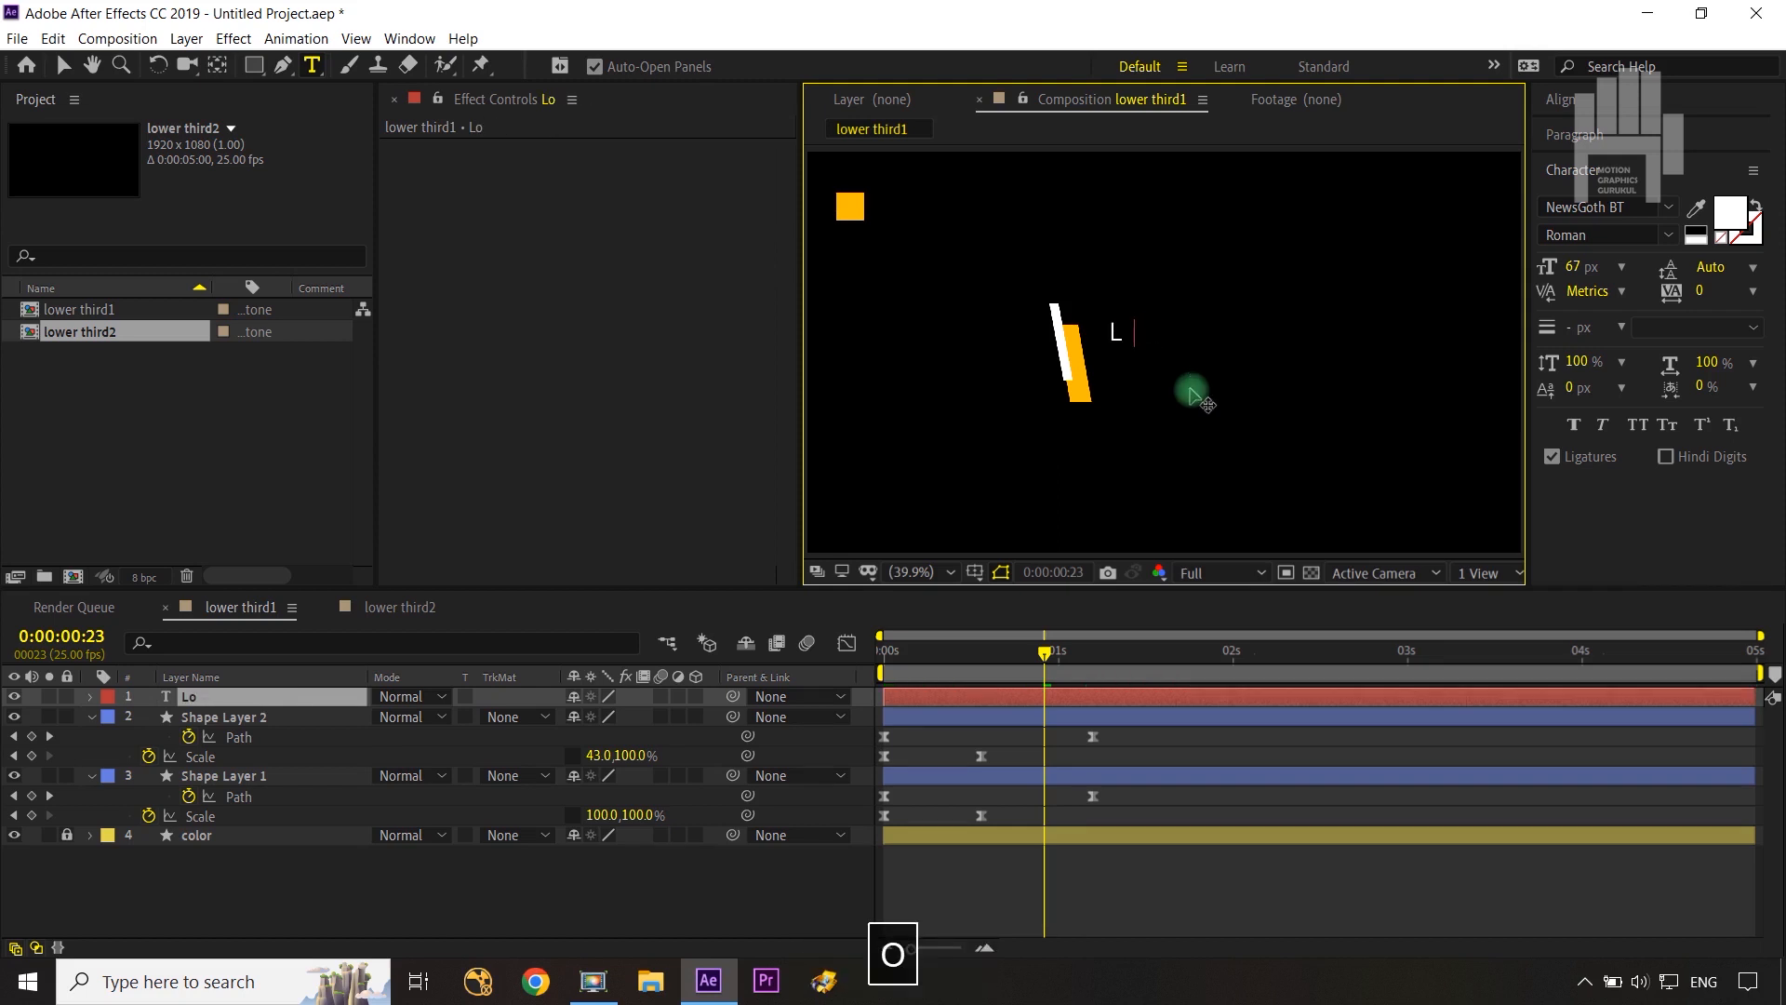
type("er ")
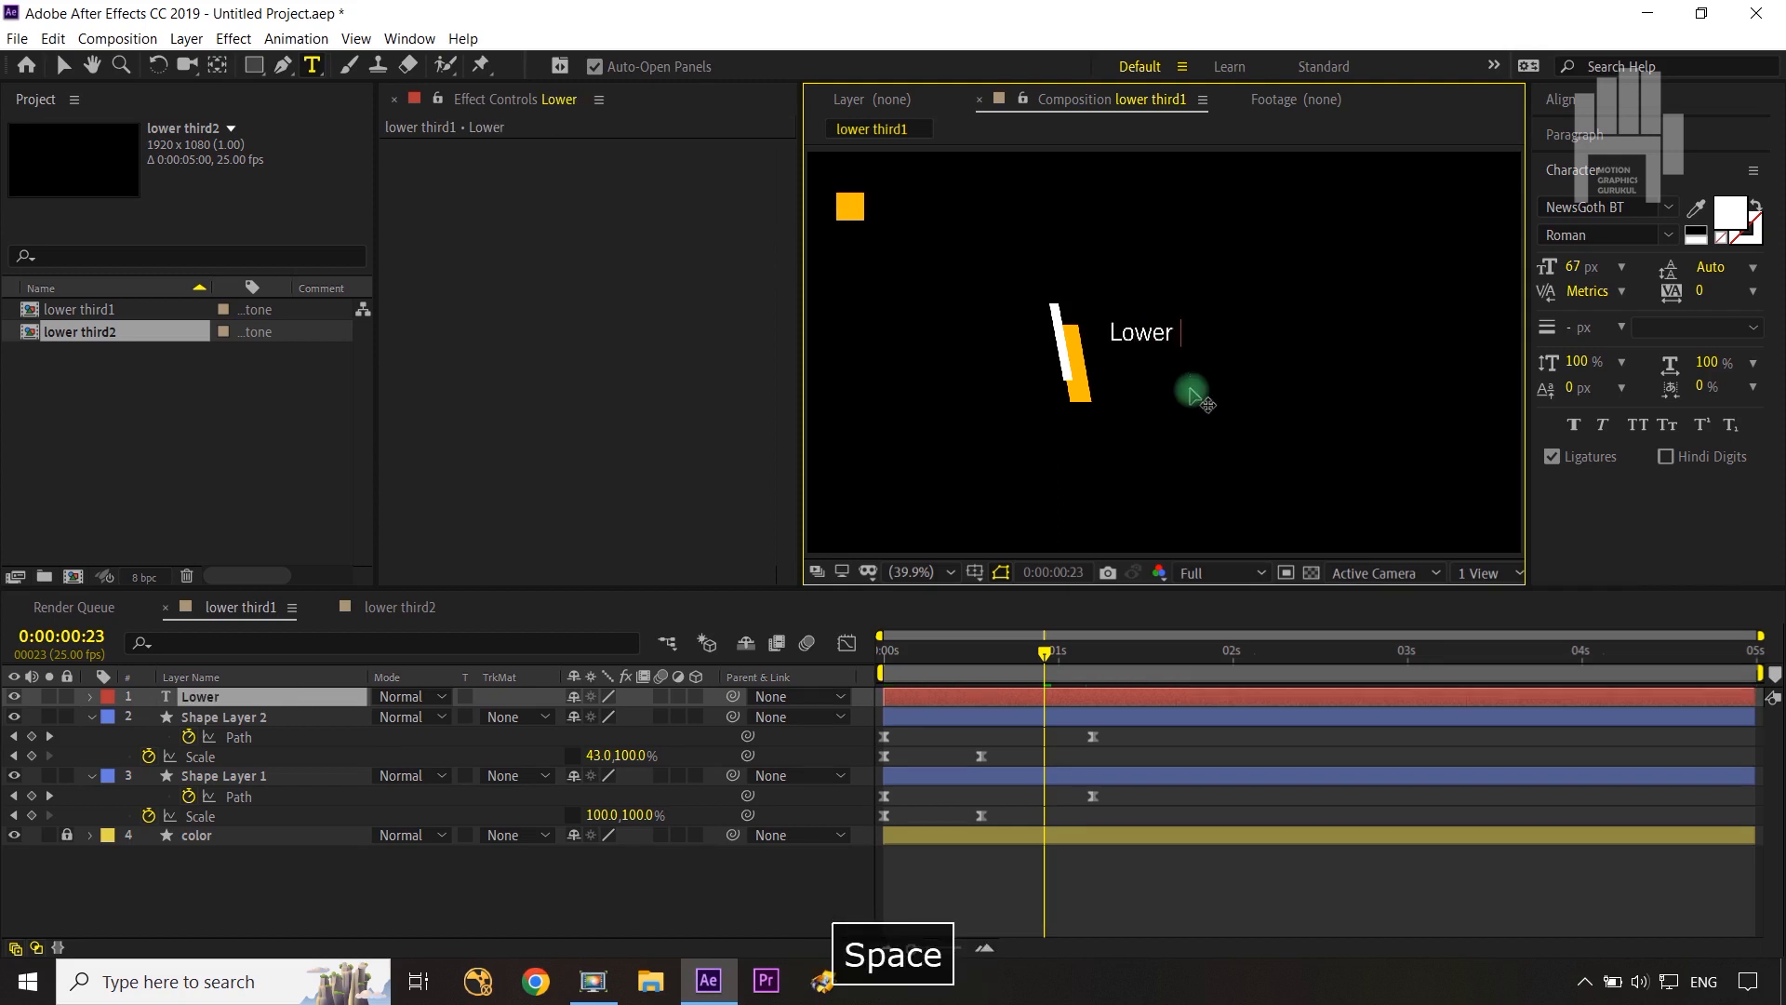
type("Third")
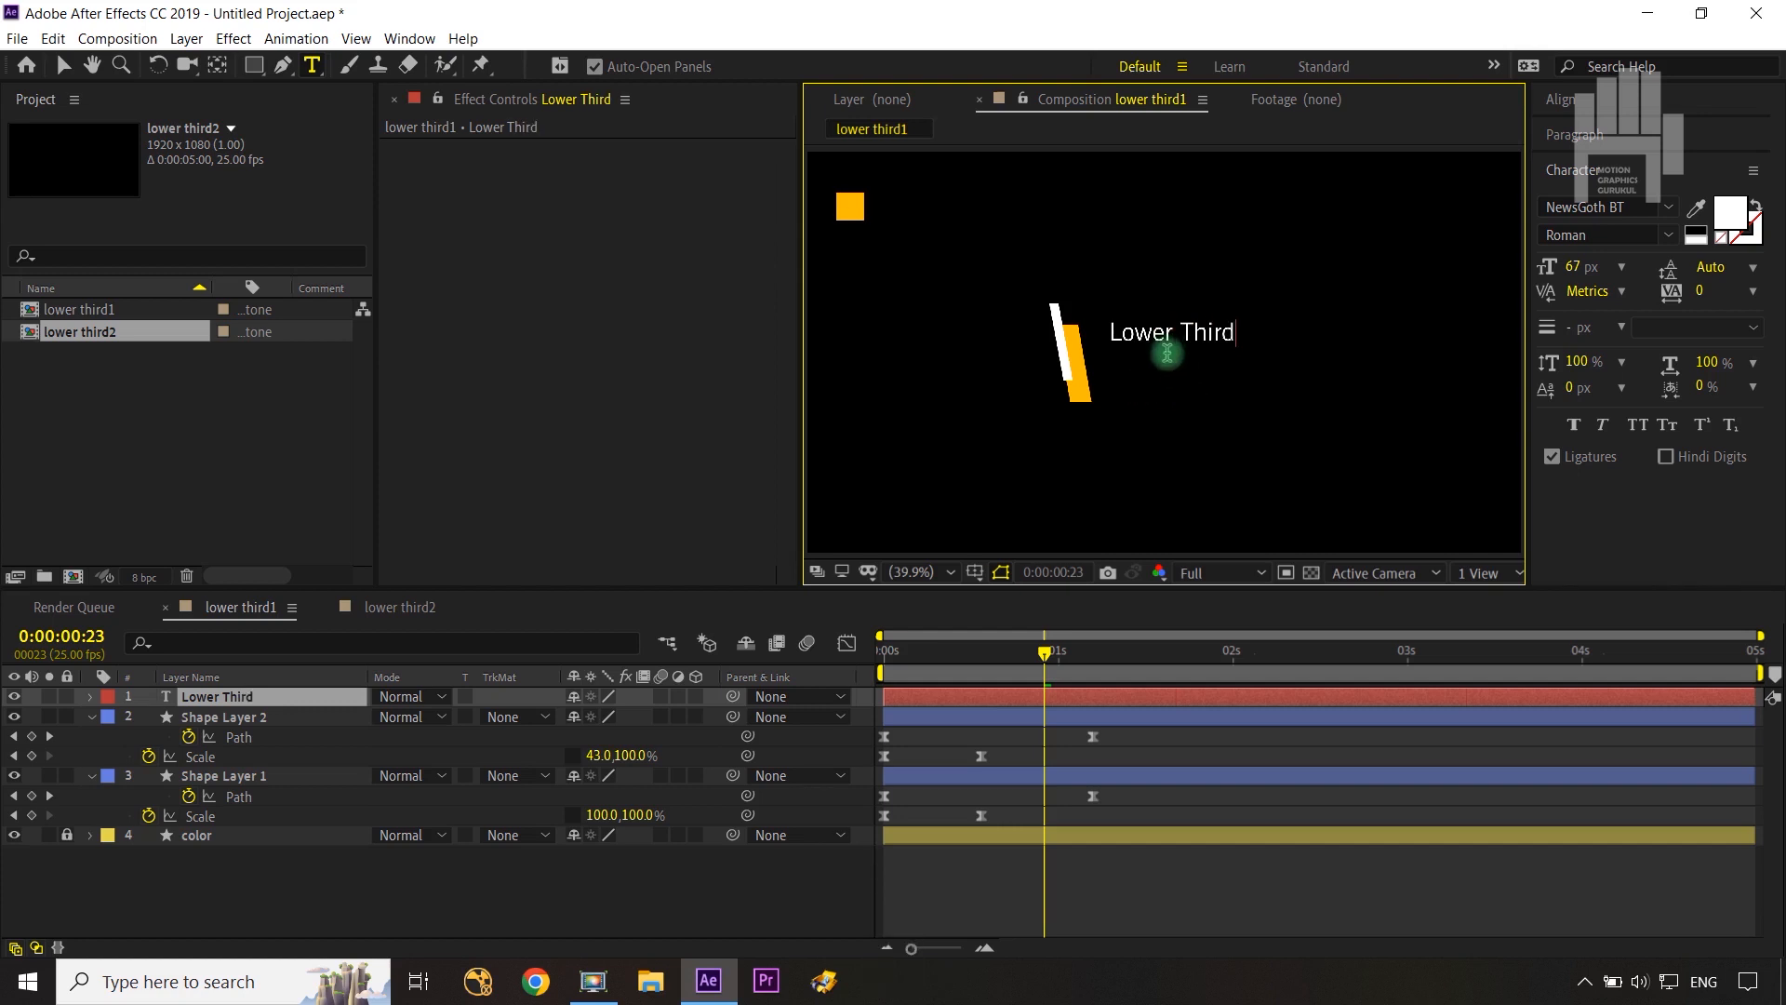
Step: Set the entire "Lower Third" text to 118 px and apply Faux Bold
left_click_drag(1579, 272, 1593, 267)
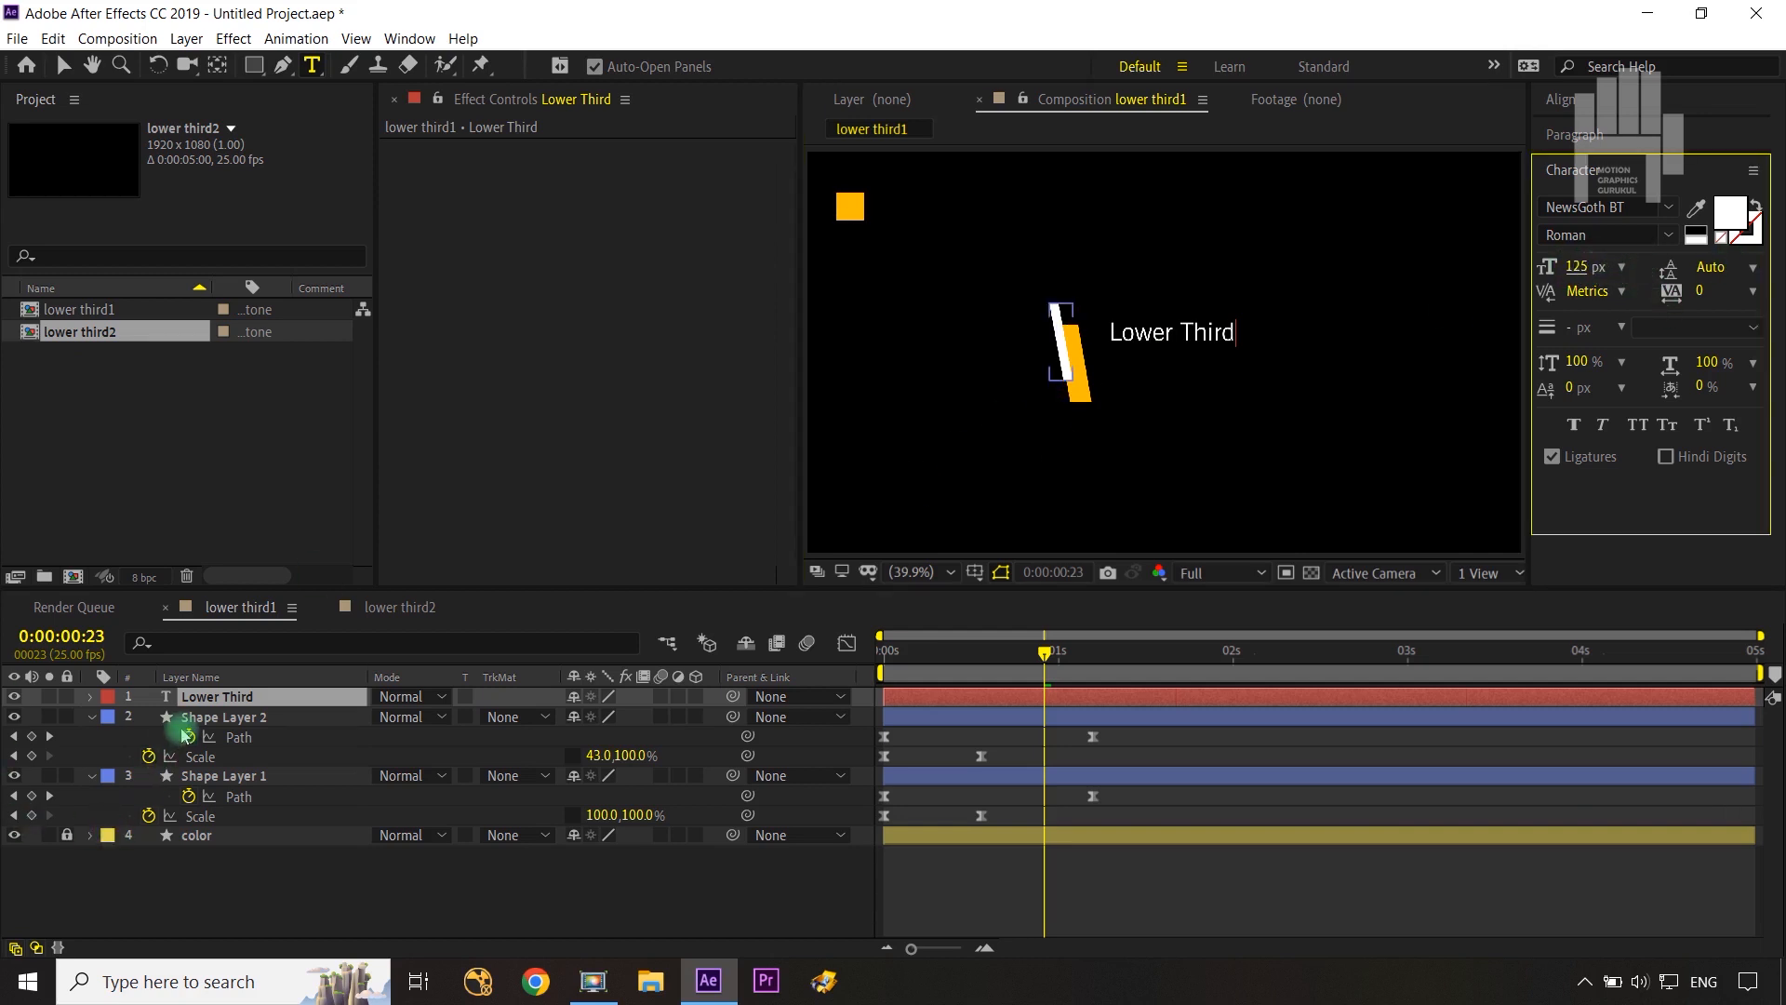
double_click(200, 705)
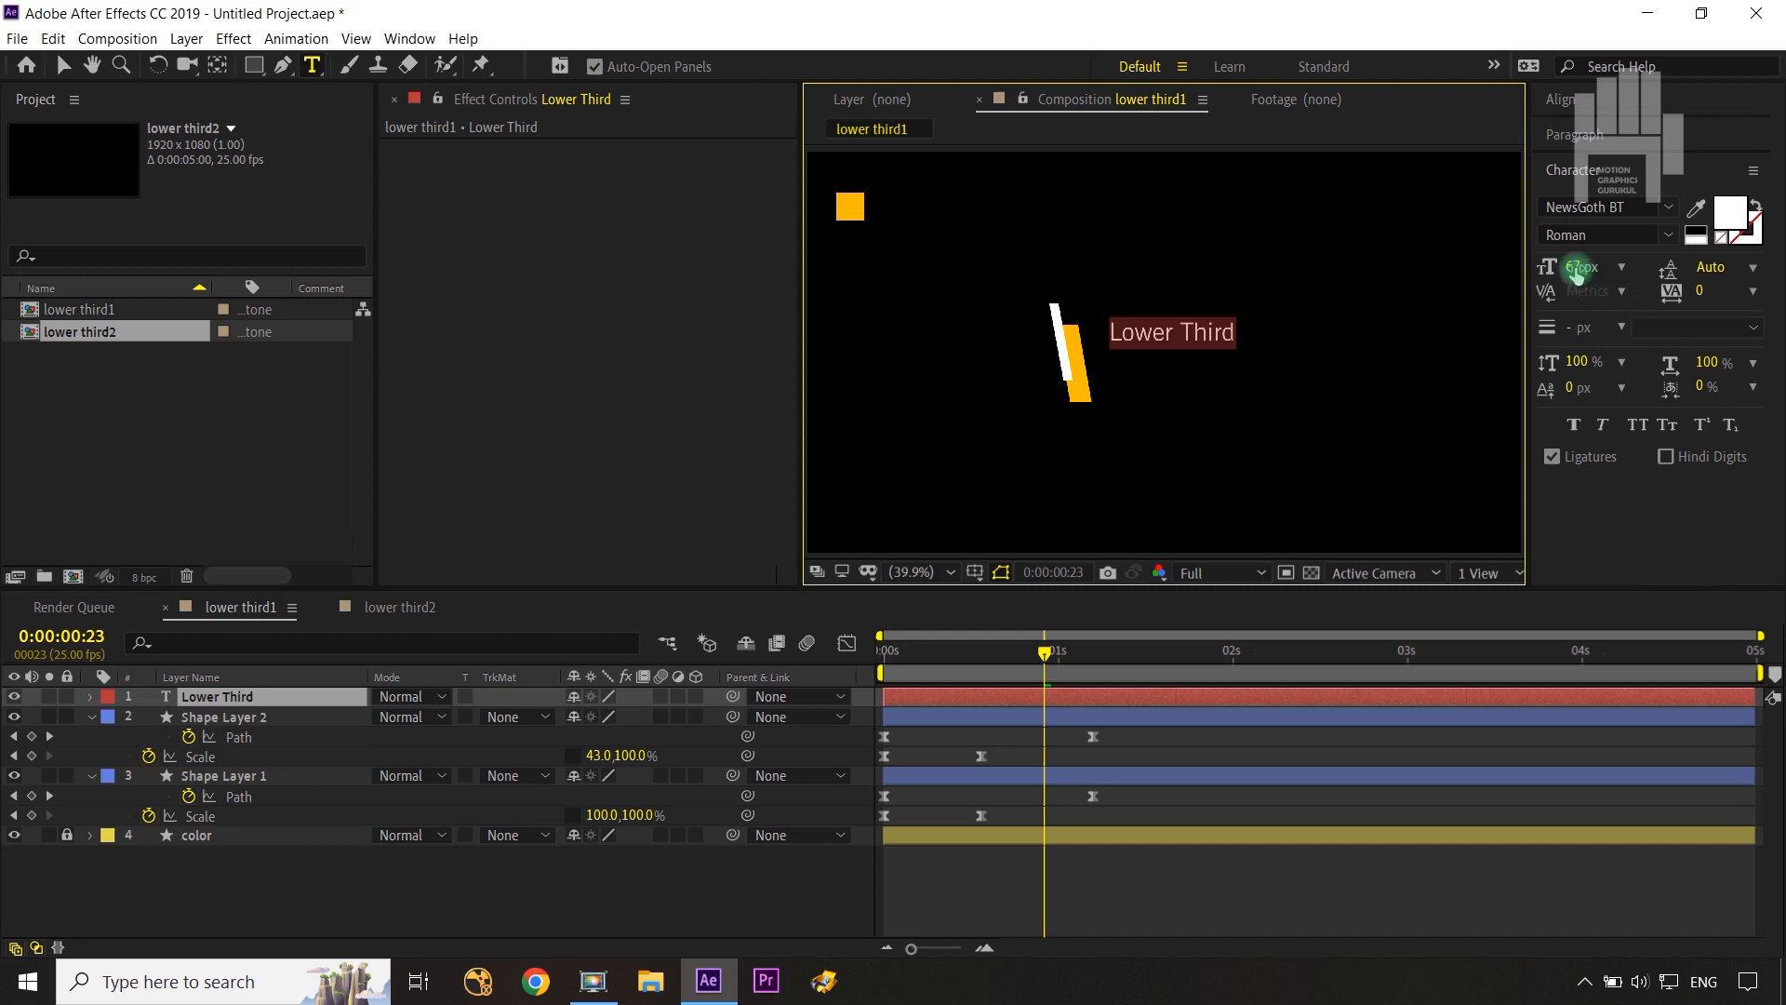
left_click_drag(1581, 270, 1635, 265)
left_click(1575, 425)
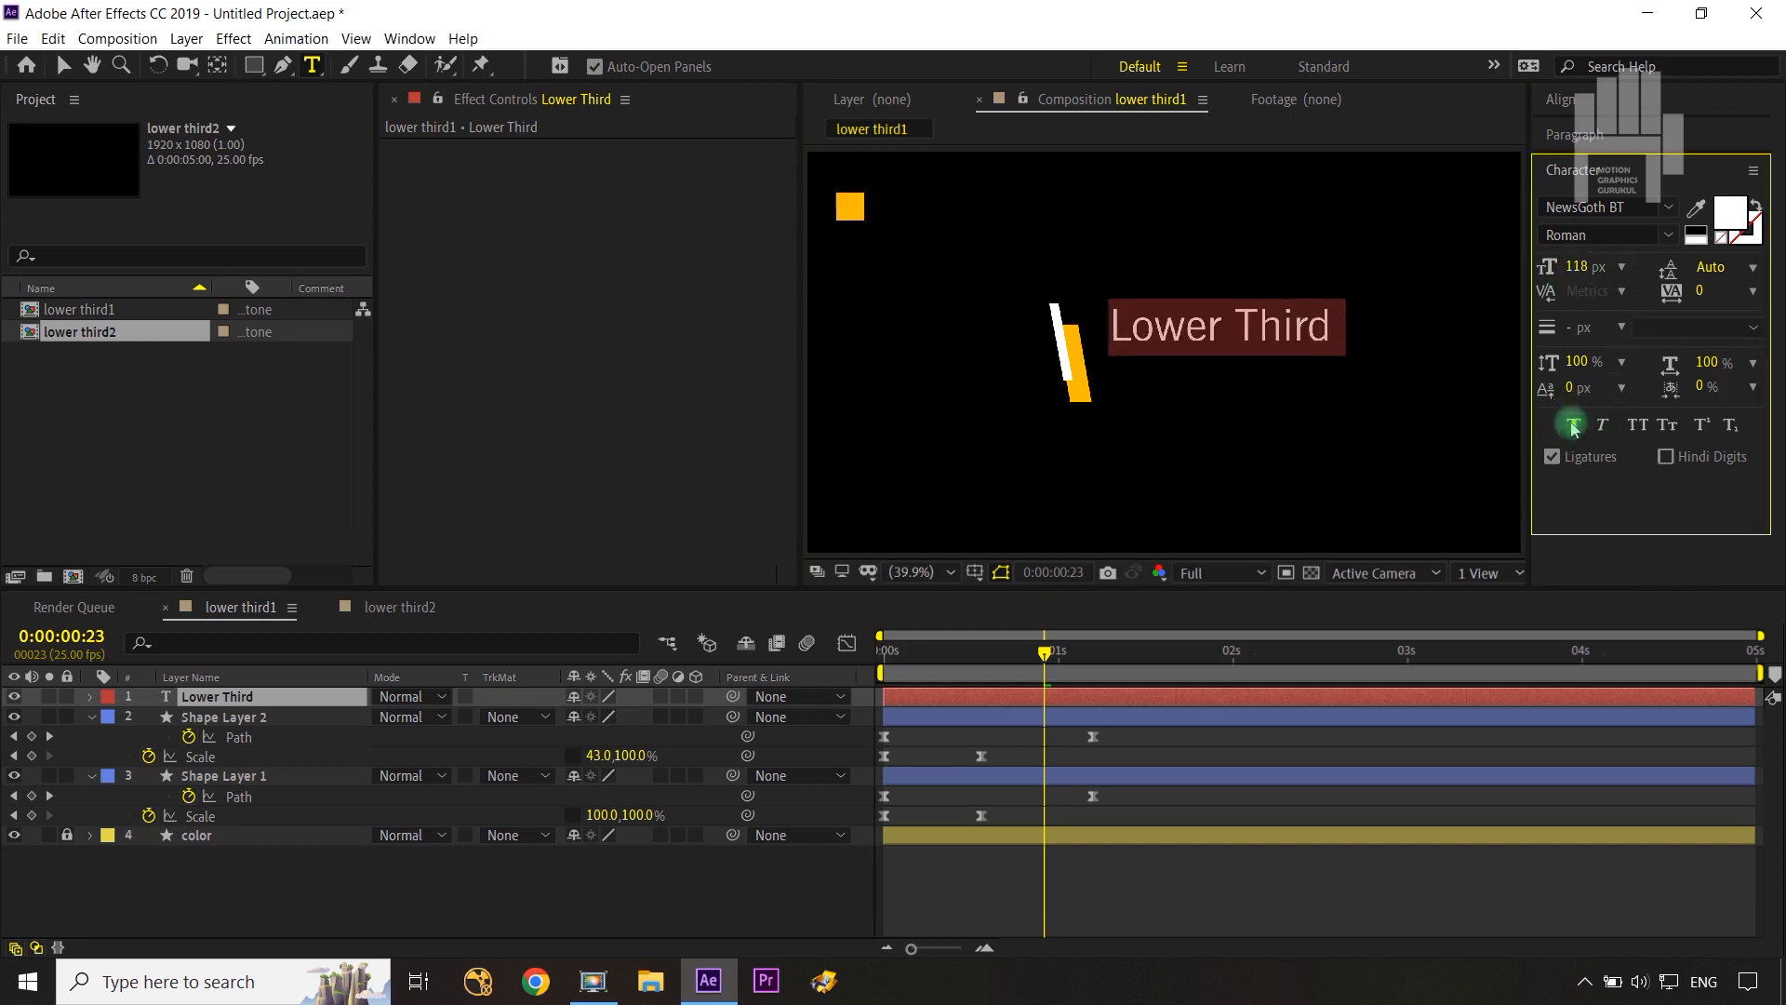
left_click(241, 699)
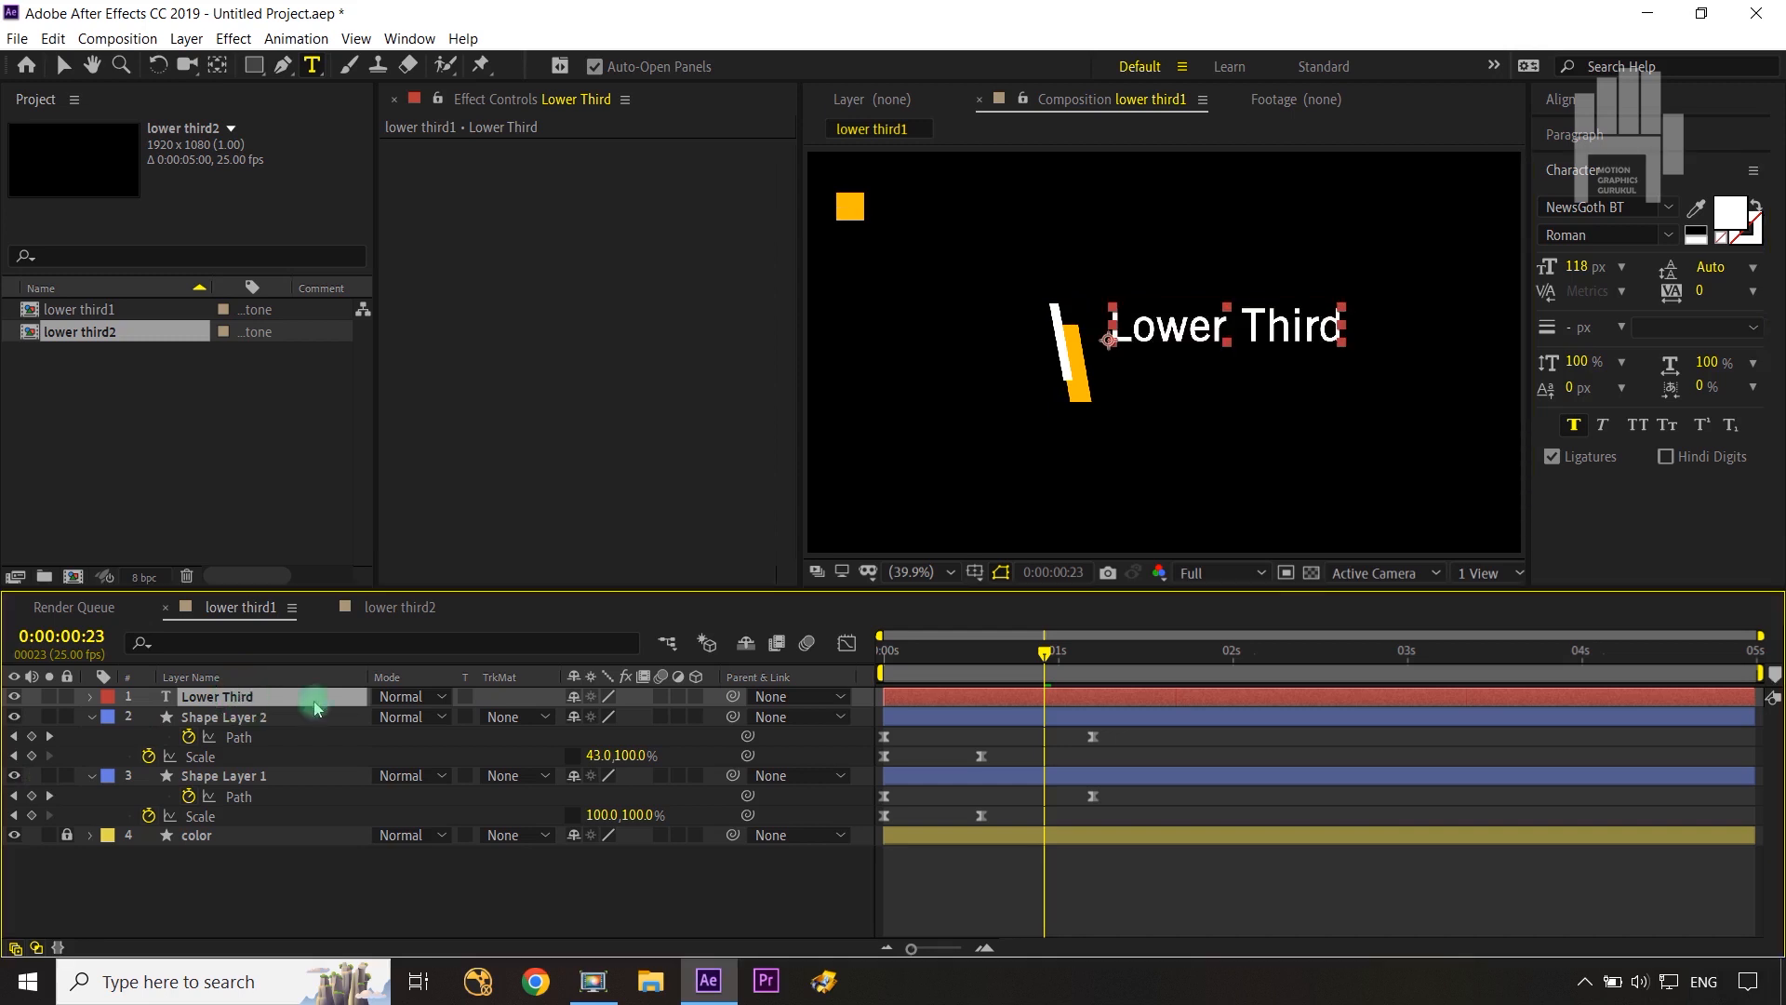
Step: Move the "Lower Third" text slightly down and closer to the orange bar
key("v")
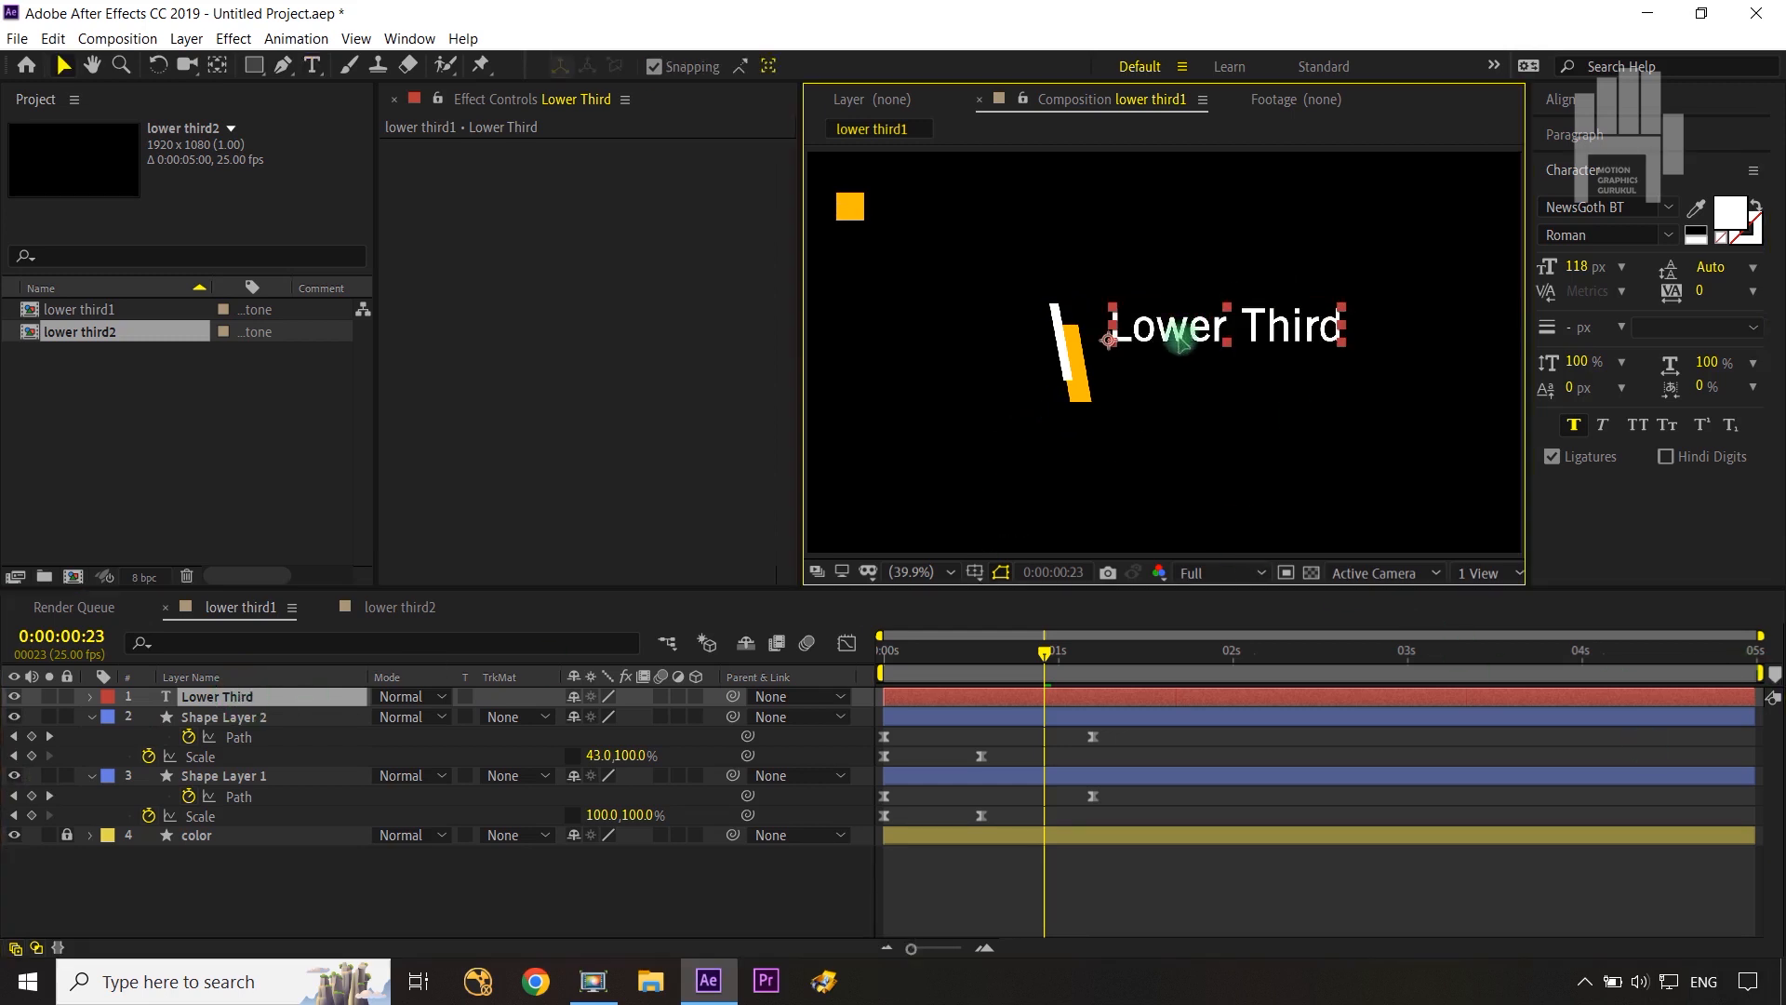
left_click_drag(1194, 321, 1174, 353)
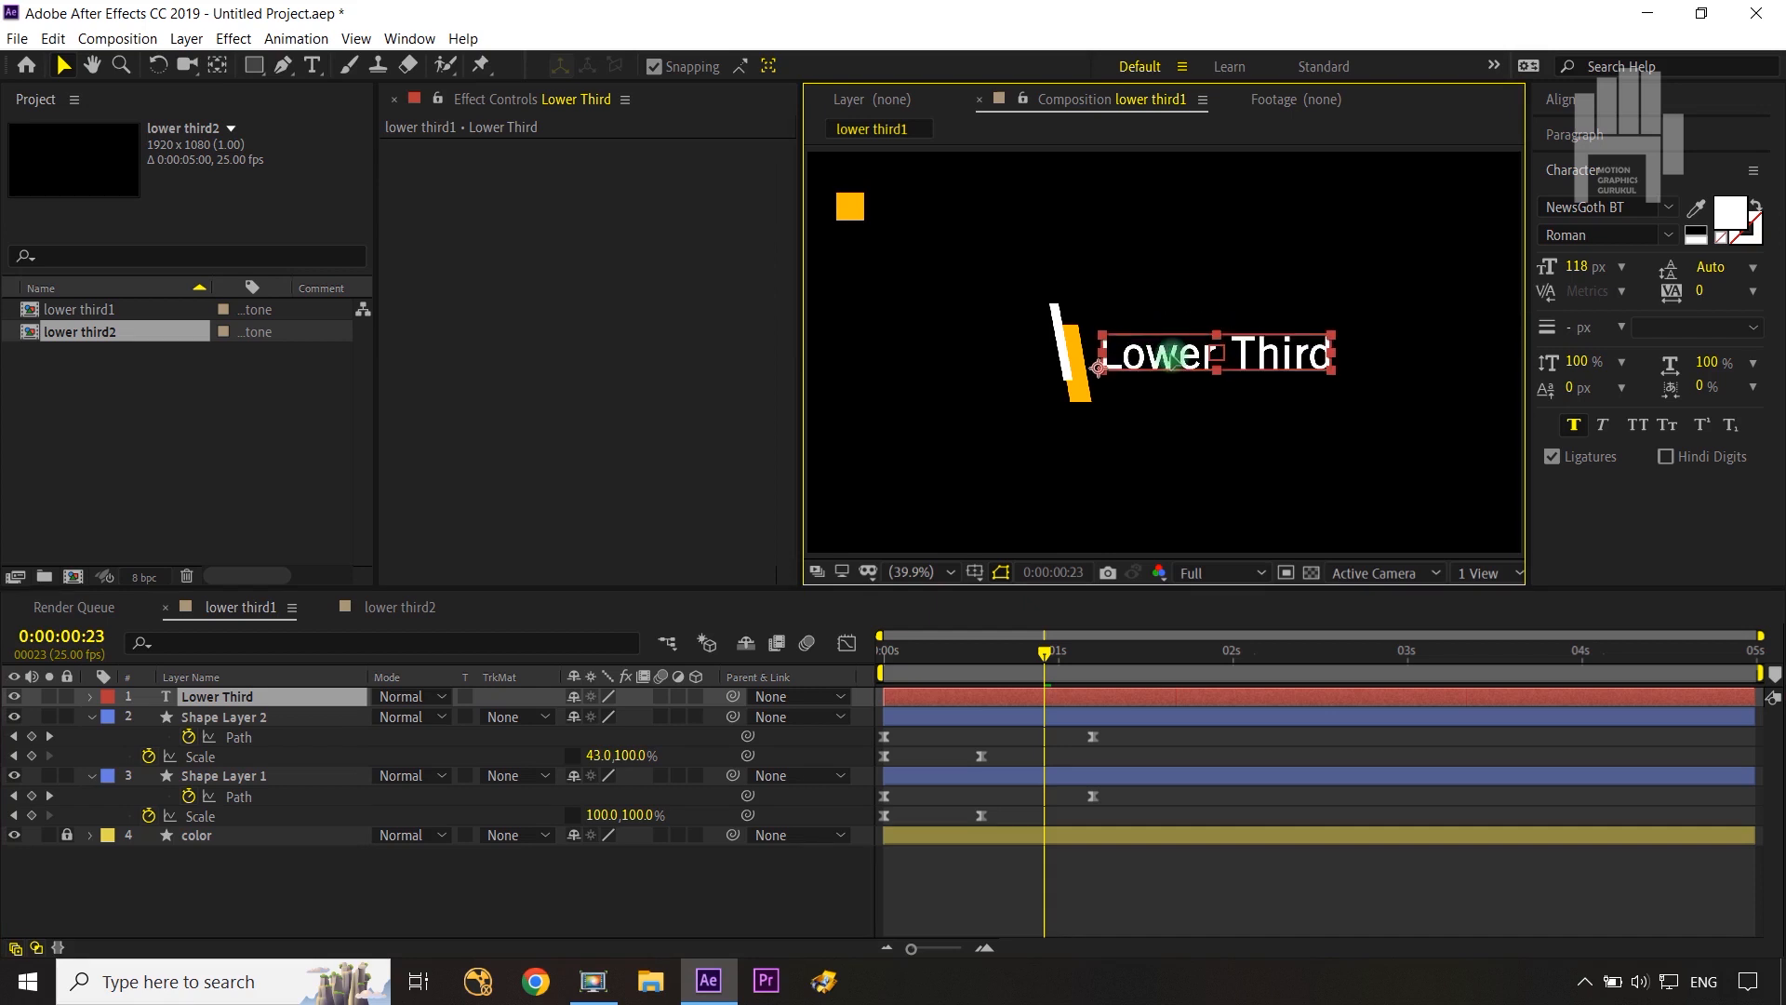
left_click(802, 875)
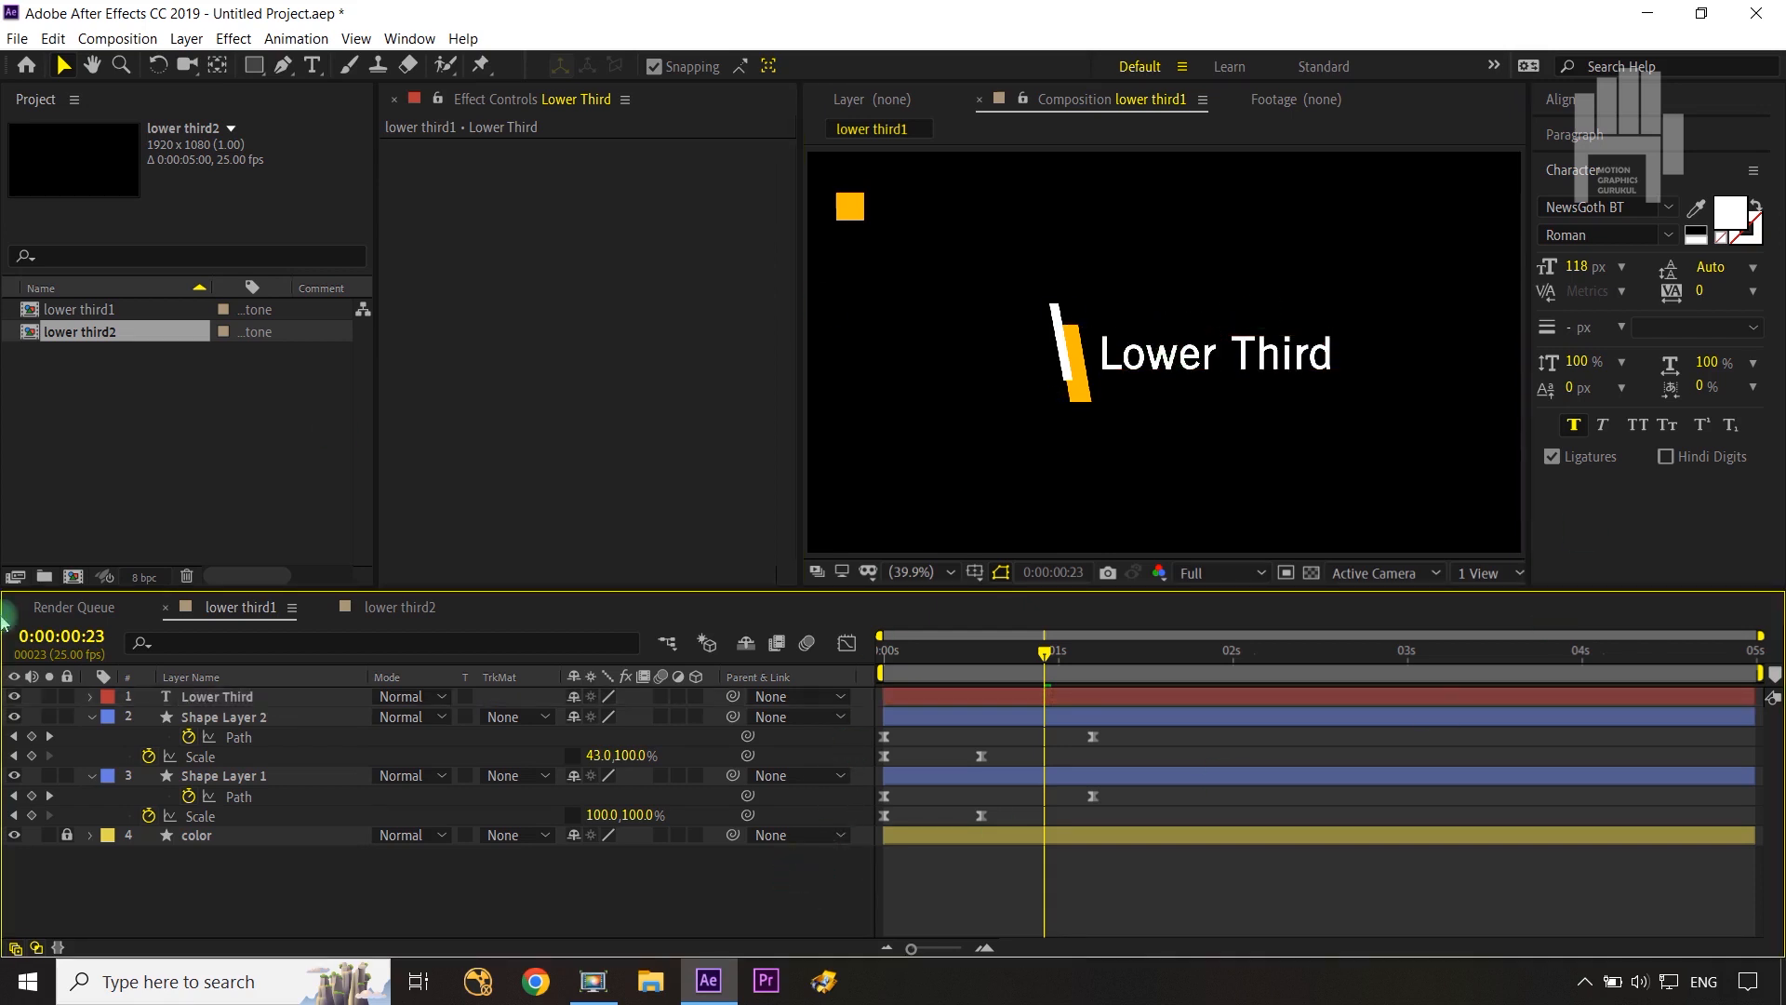
Step: Duplicate the "Lower Third" text layer and lower the copy to a Y position of 660.3
left_click(277, 698)
key("ctrl+d")
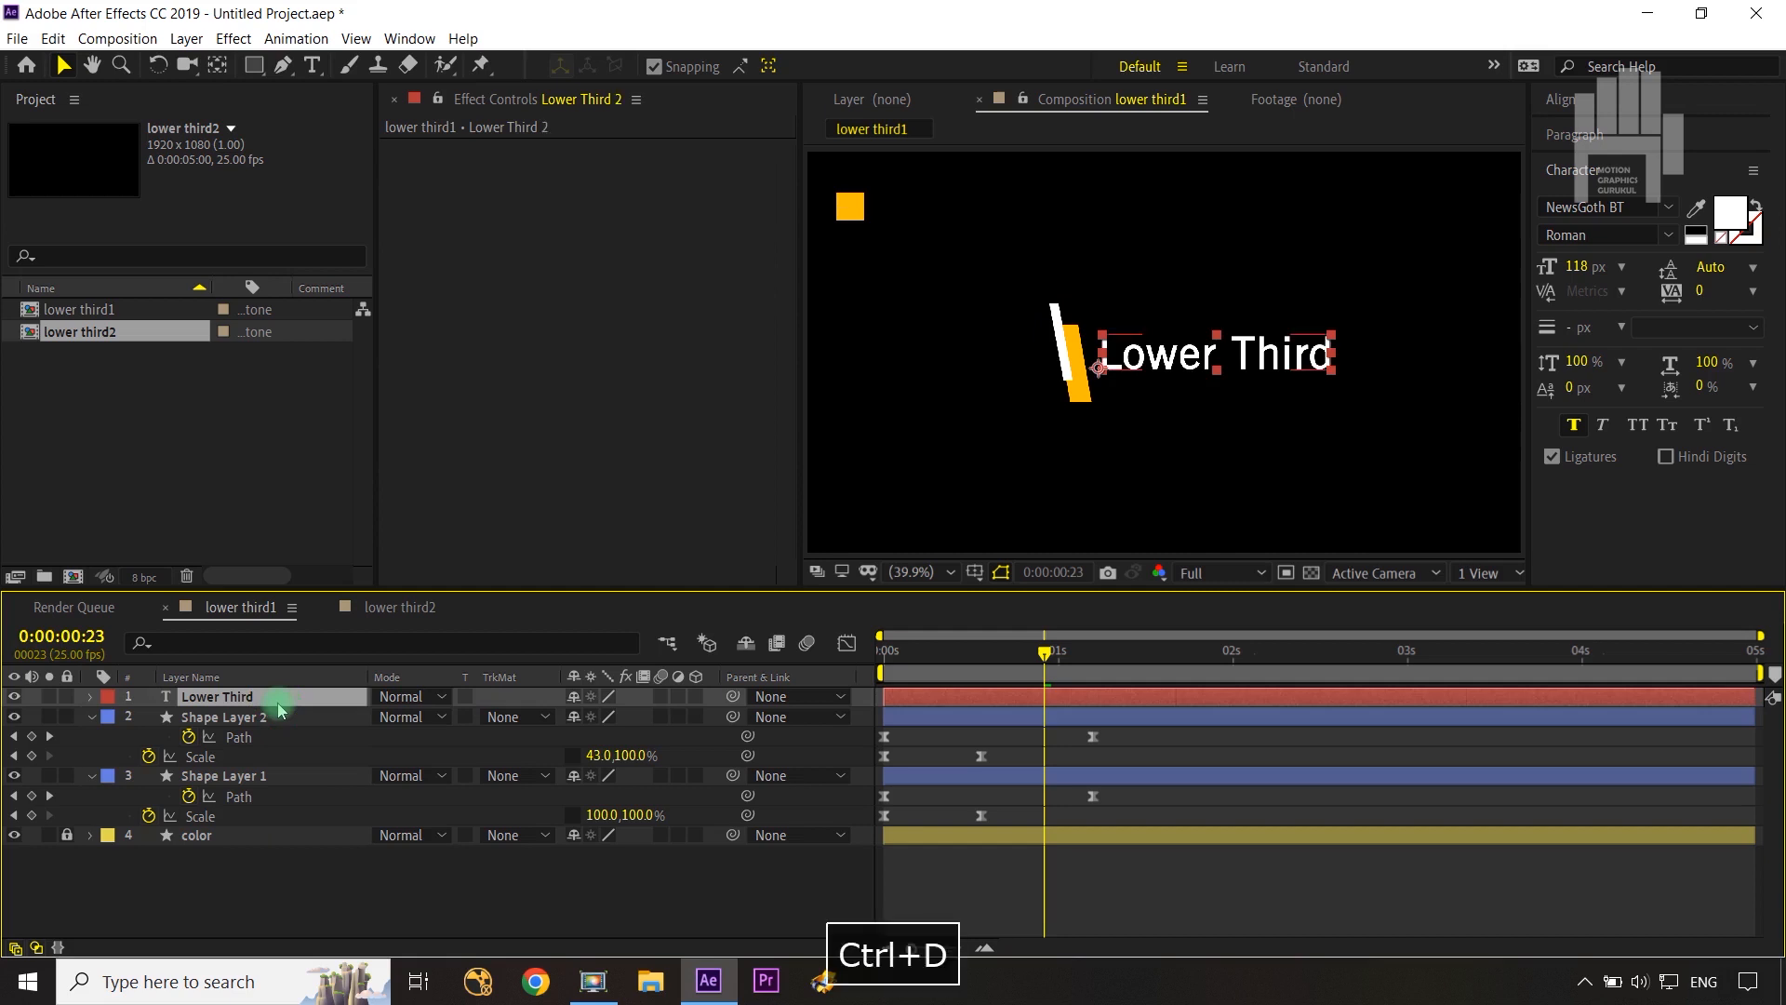
key("p")
left_click_drag(618, 715, 719, 696)
Step: Change the duplicated text to "Sub Title"
double_click(224, 698)
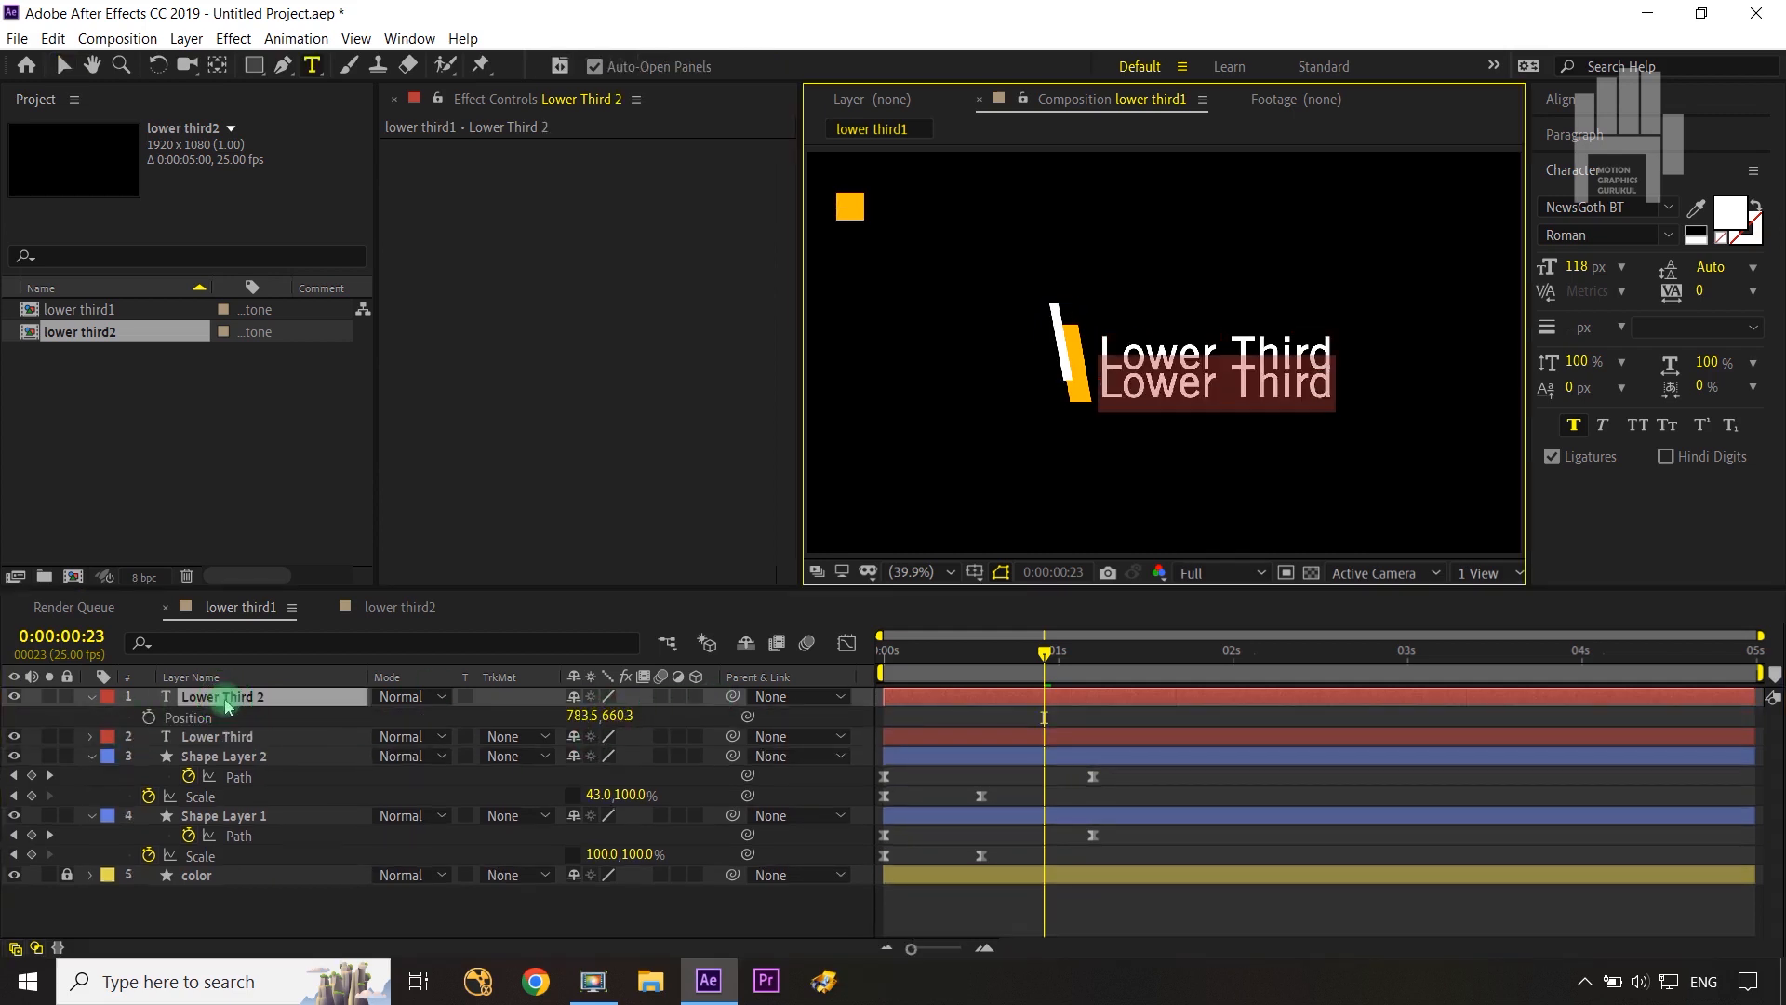
type("Sub ")
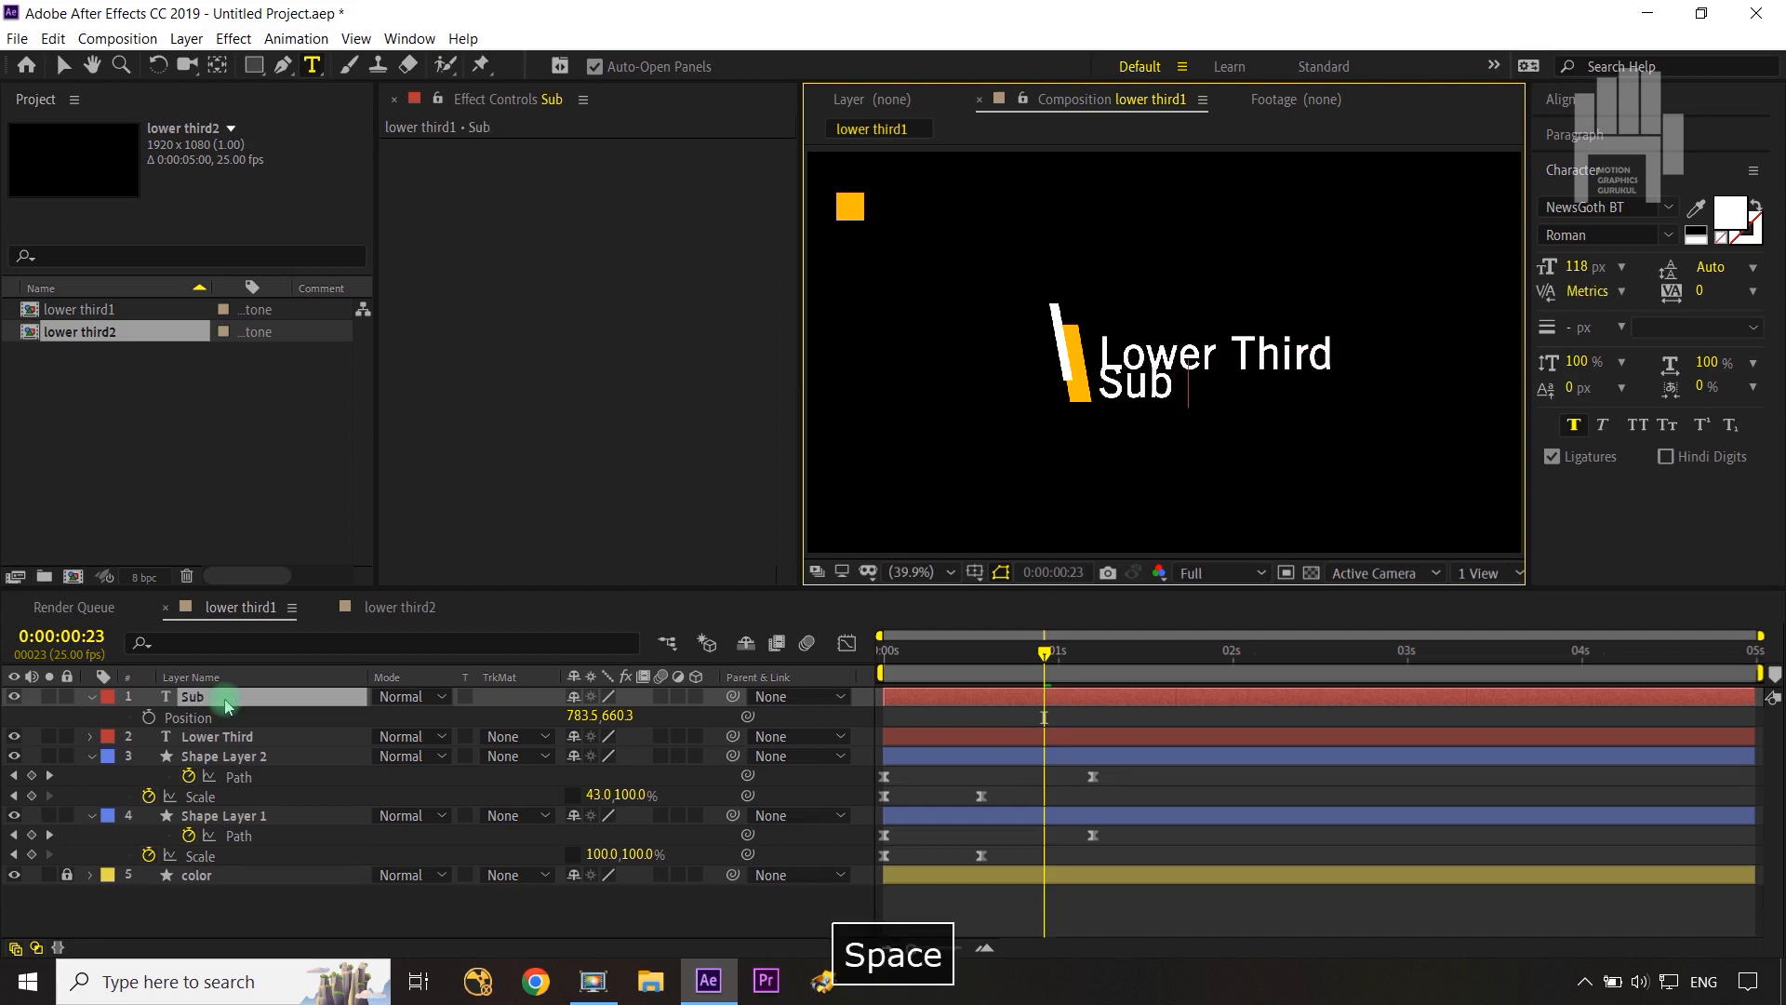
type("Title")
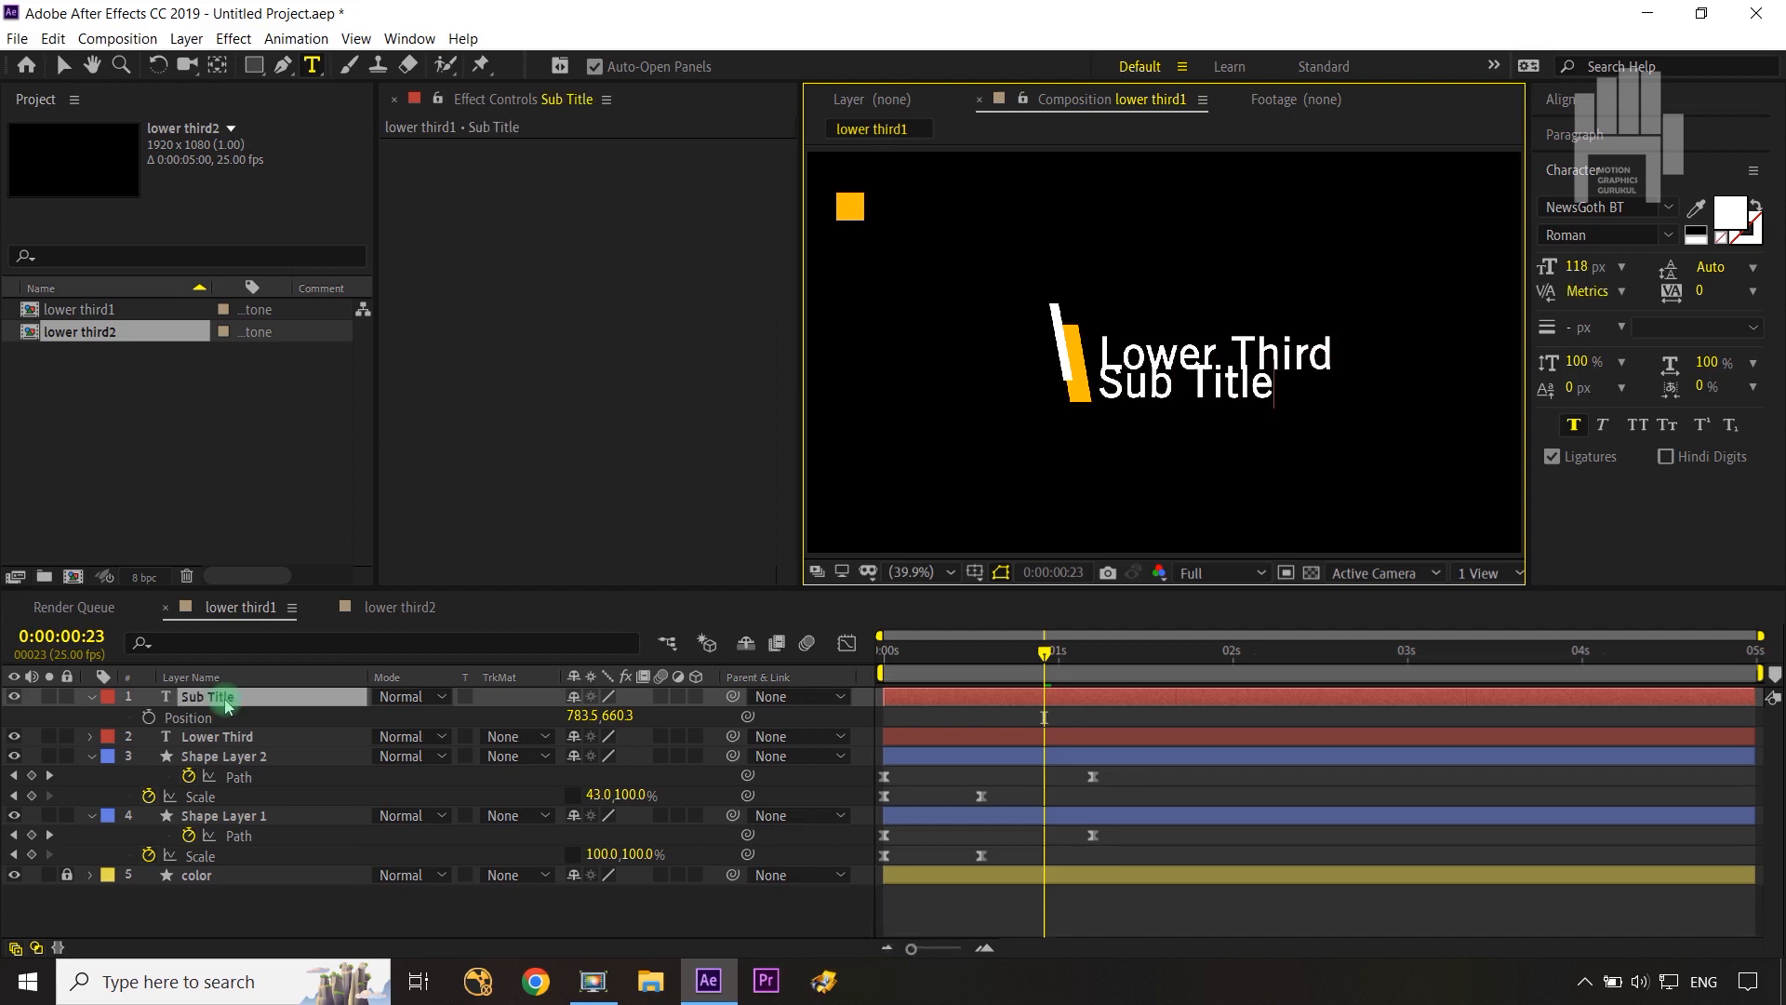
Step: Remove Faux Bold from the "Sub Title" text and reduce its font size to 74 px
double_click(226, 704)
left_click(1573, 427)
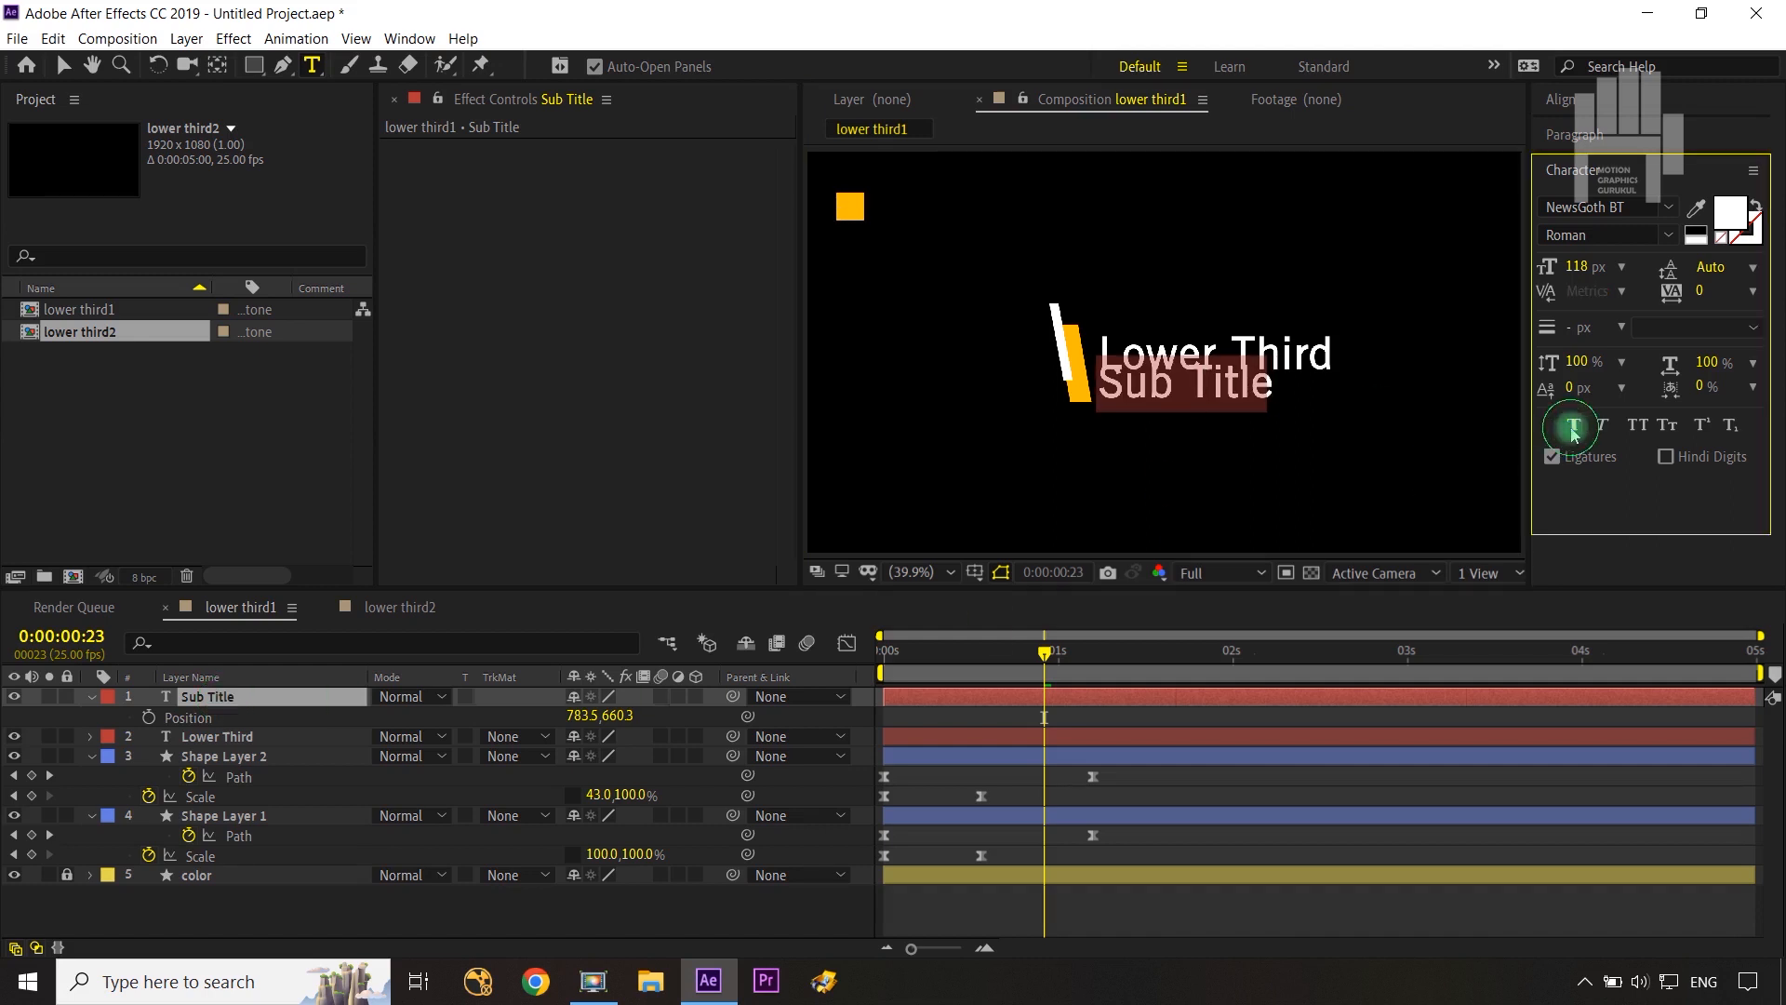
left_click(1571, 267)
left_click_drag(1572, 267, 1519, 269)
left_click(854, 916)
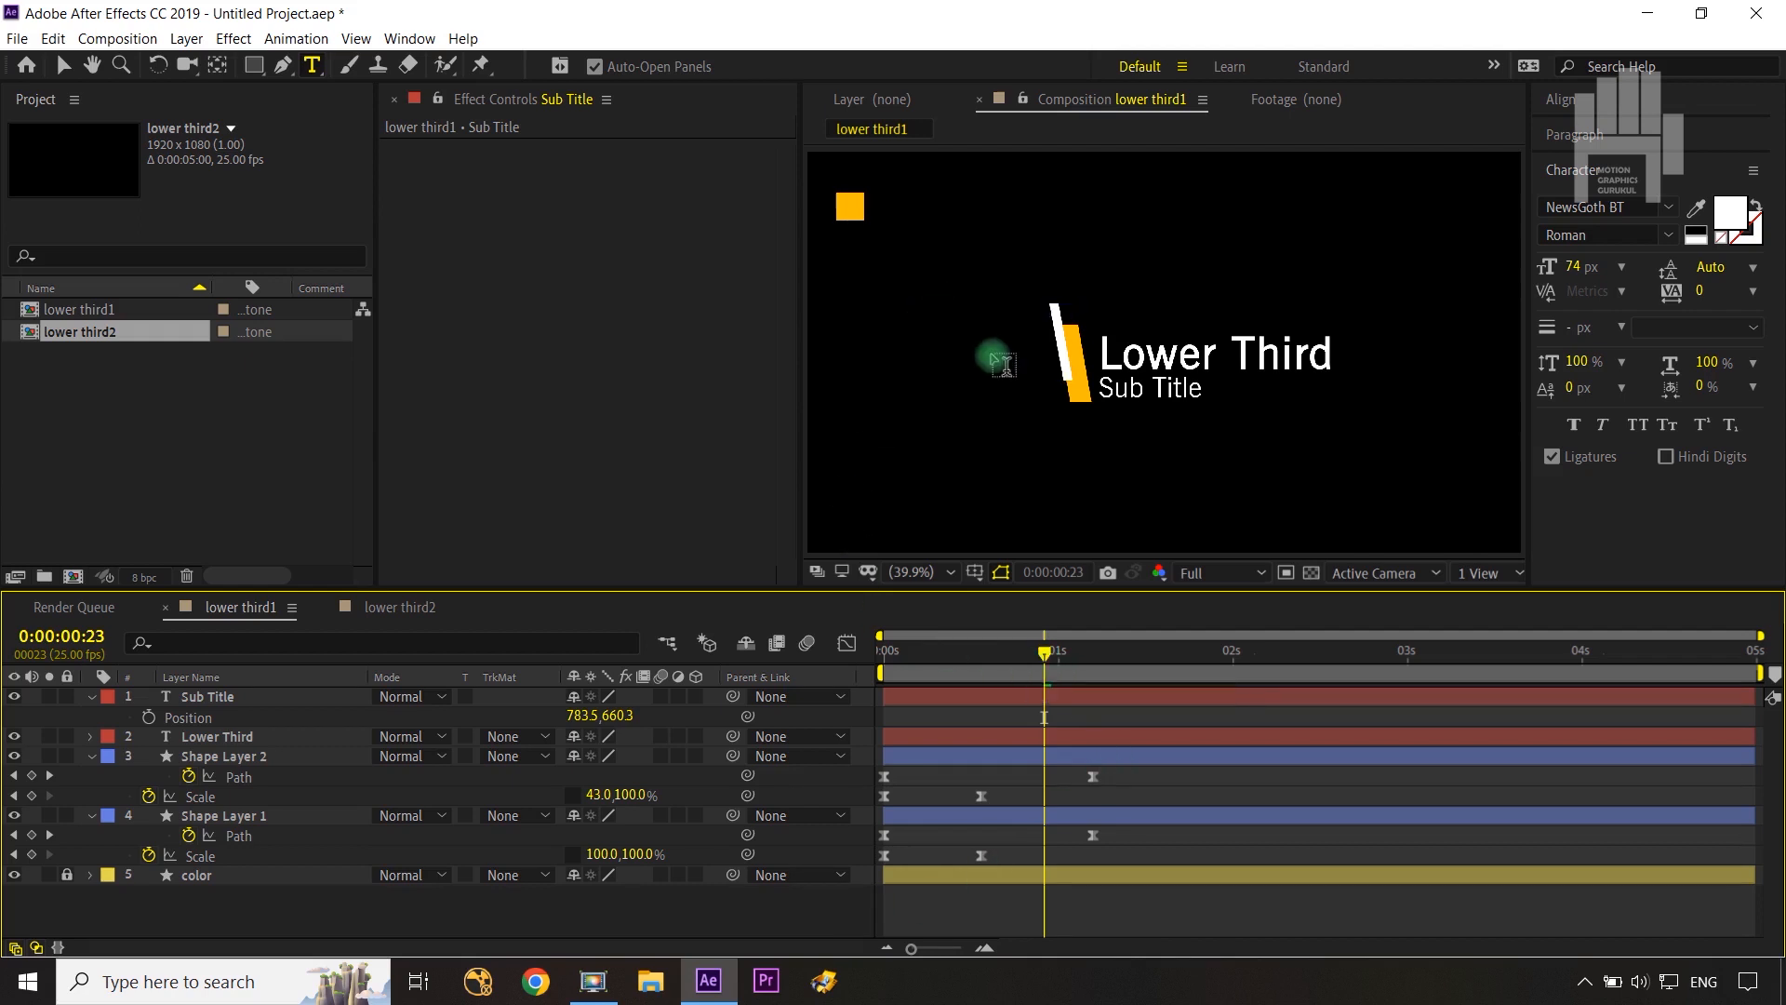
Step: Duplicate Shape Layer 1 and place the copy at the top of the layer stack
left_click_drag(1052, 661, 926, 661)
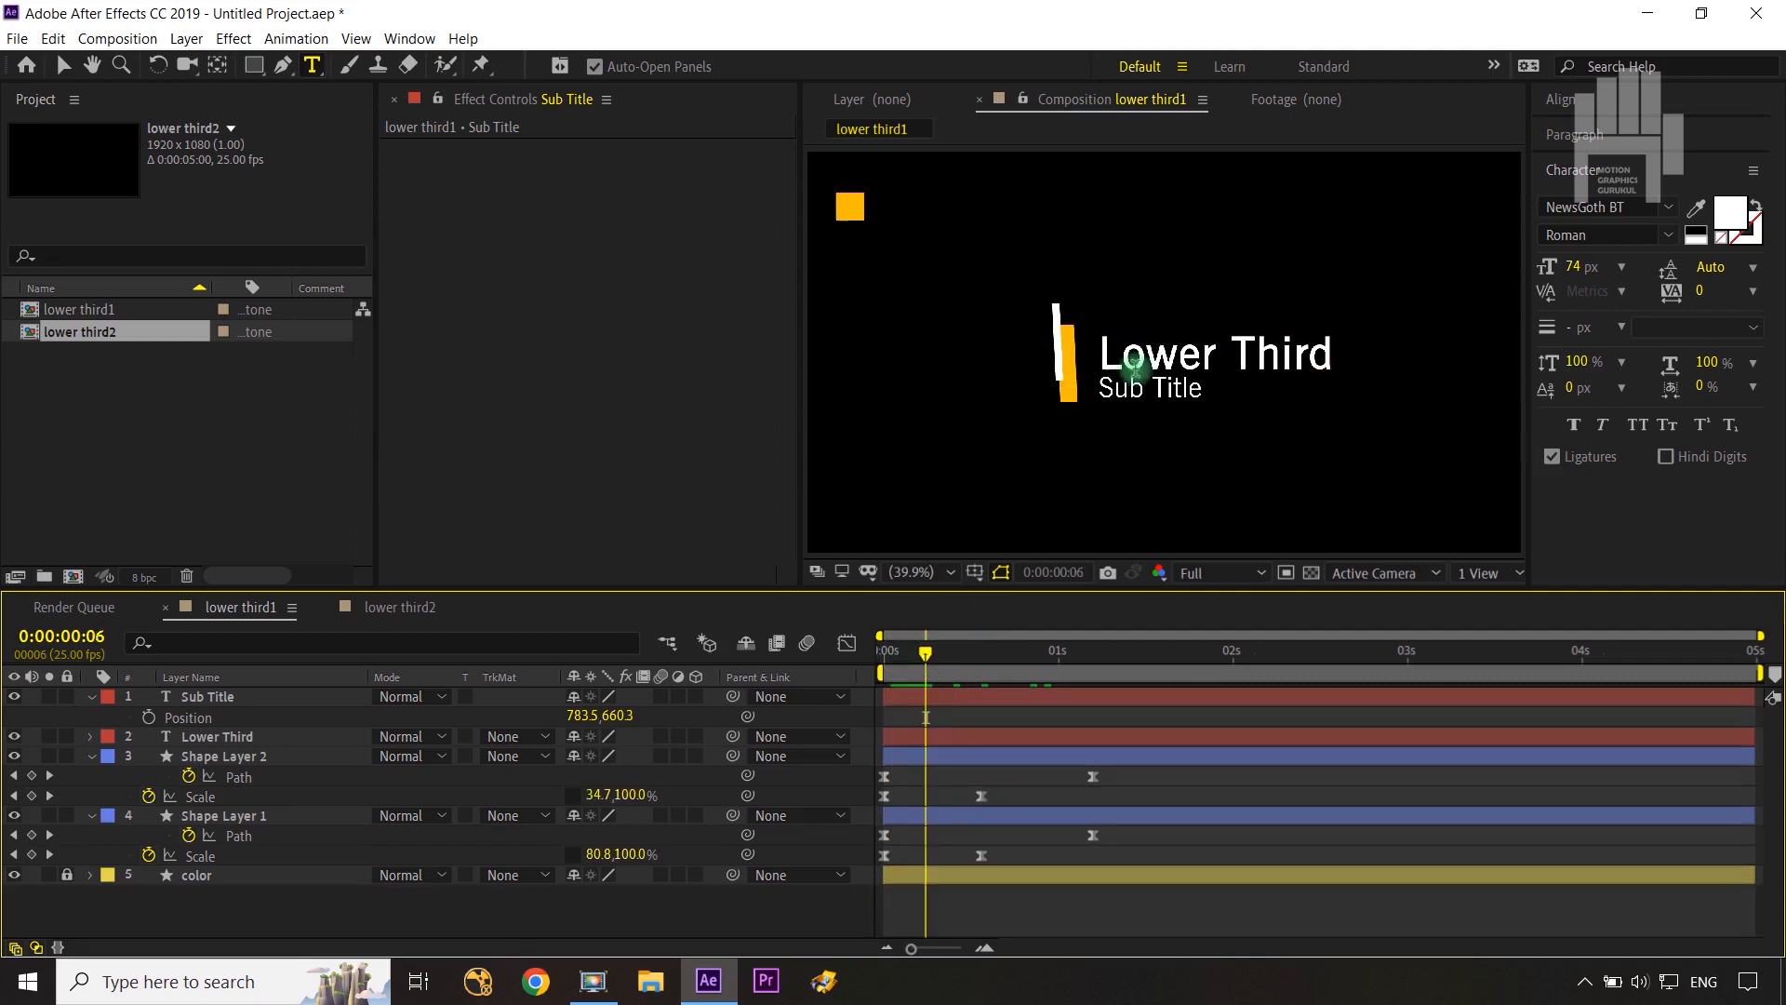
key("v")
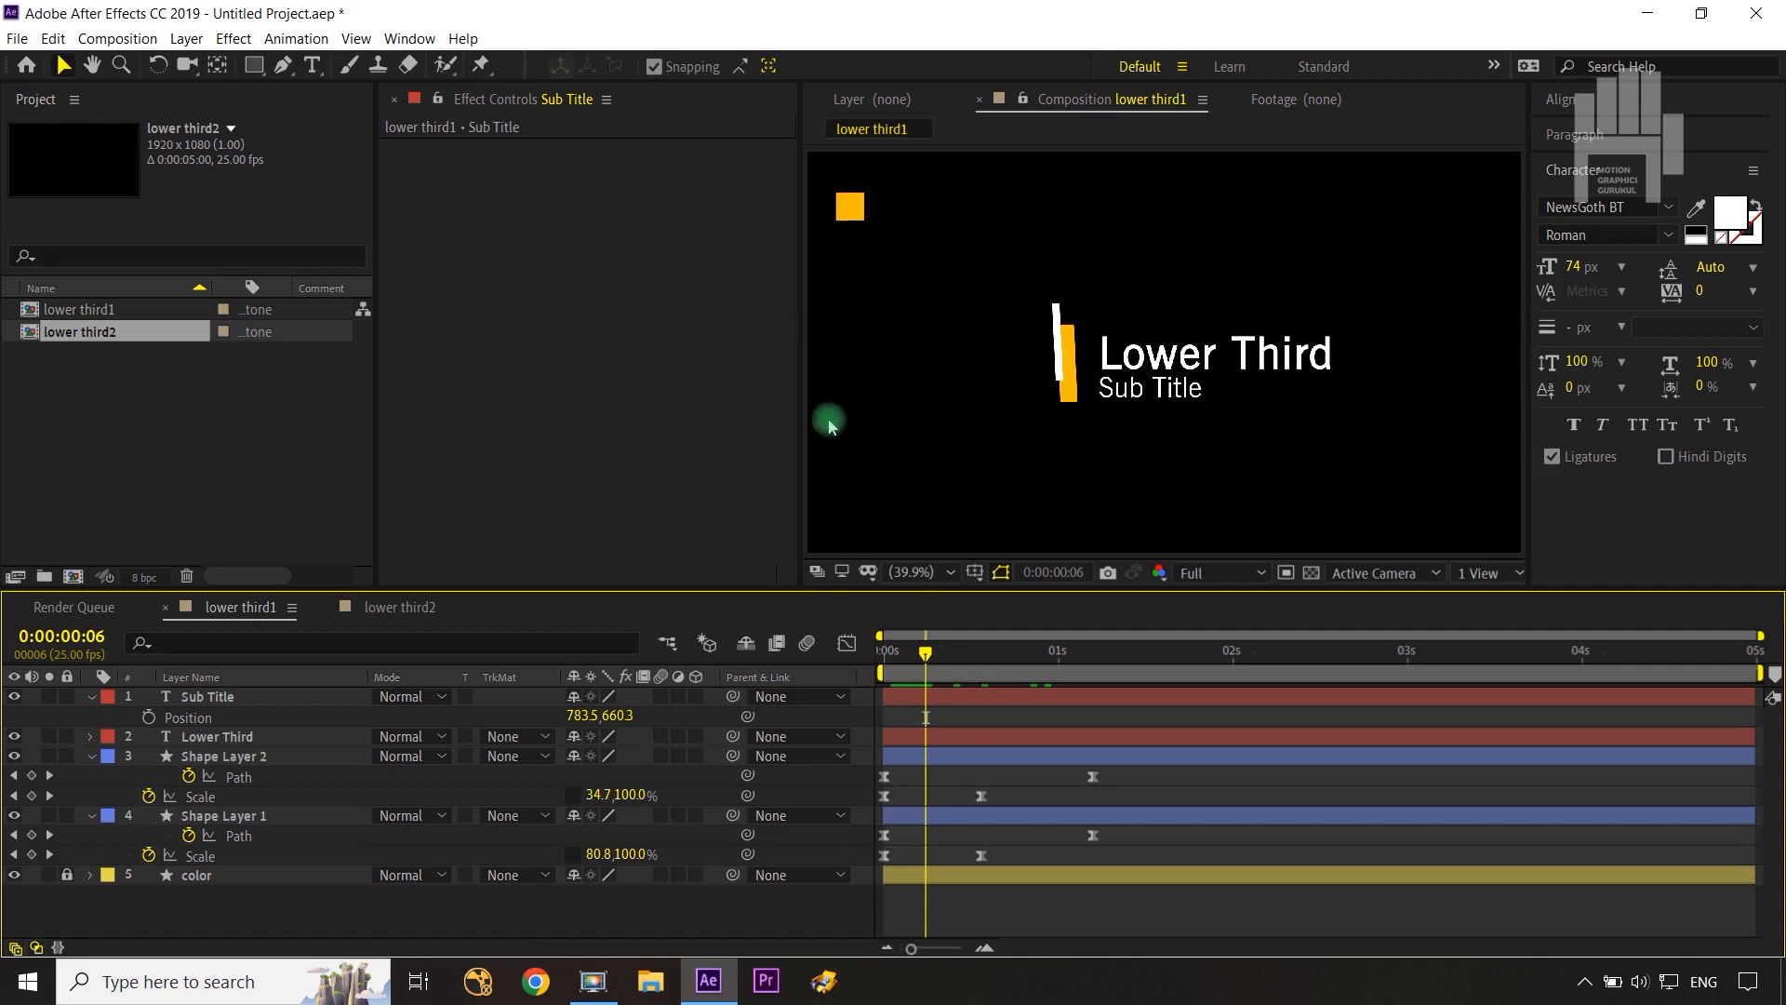
key("comma")
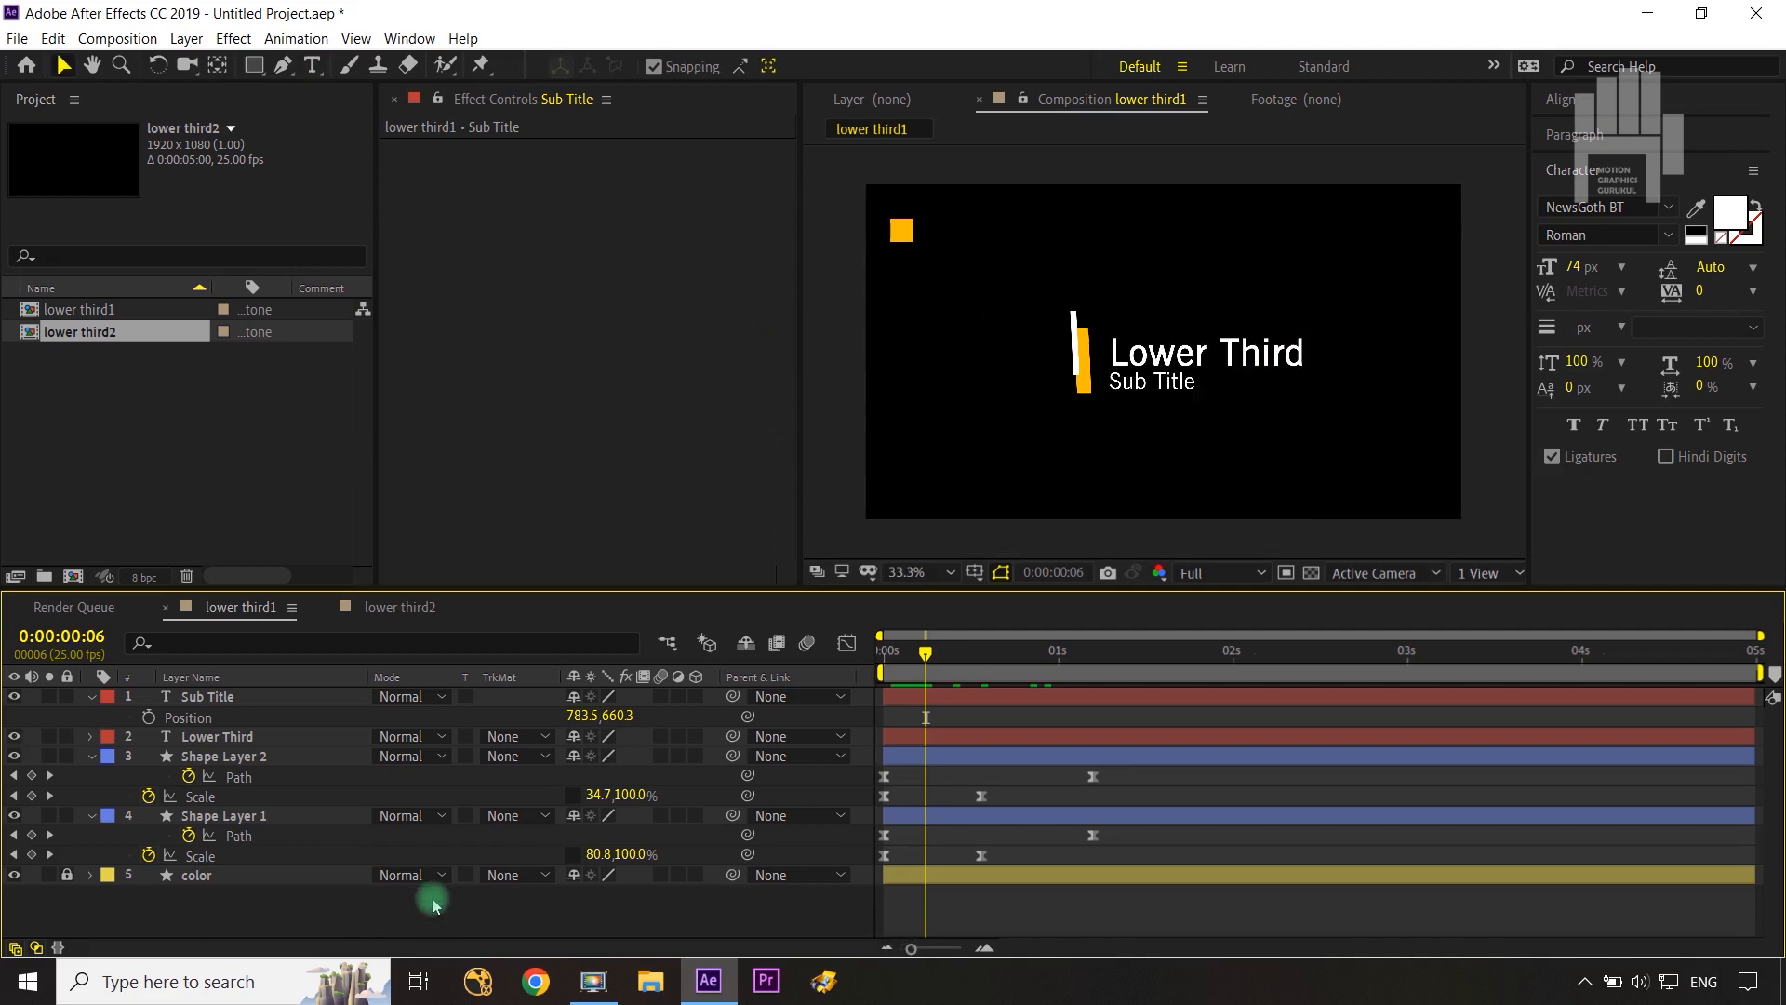
left_click(275, 784)
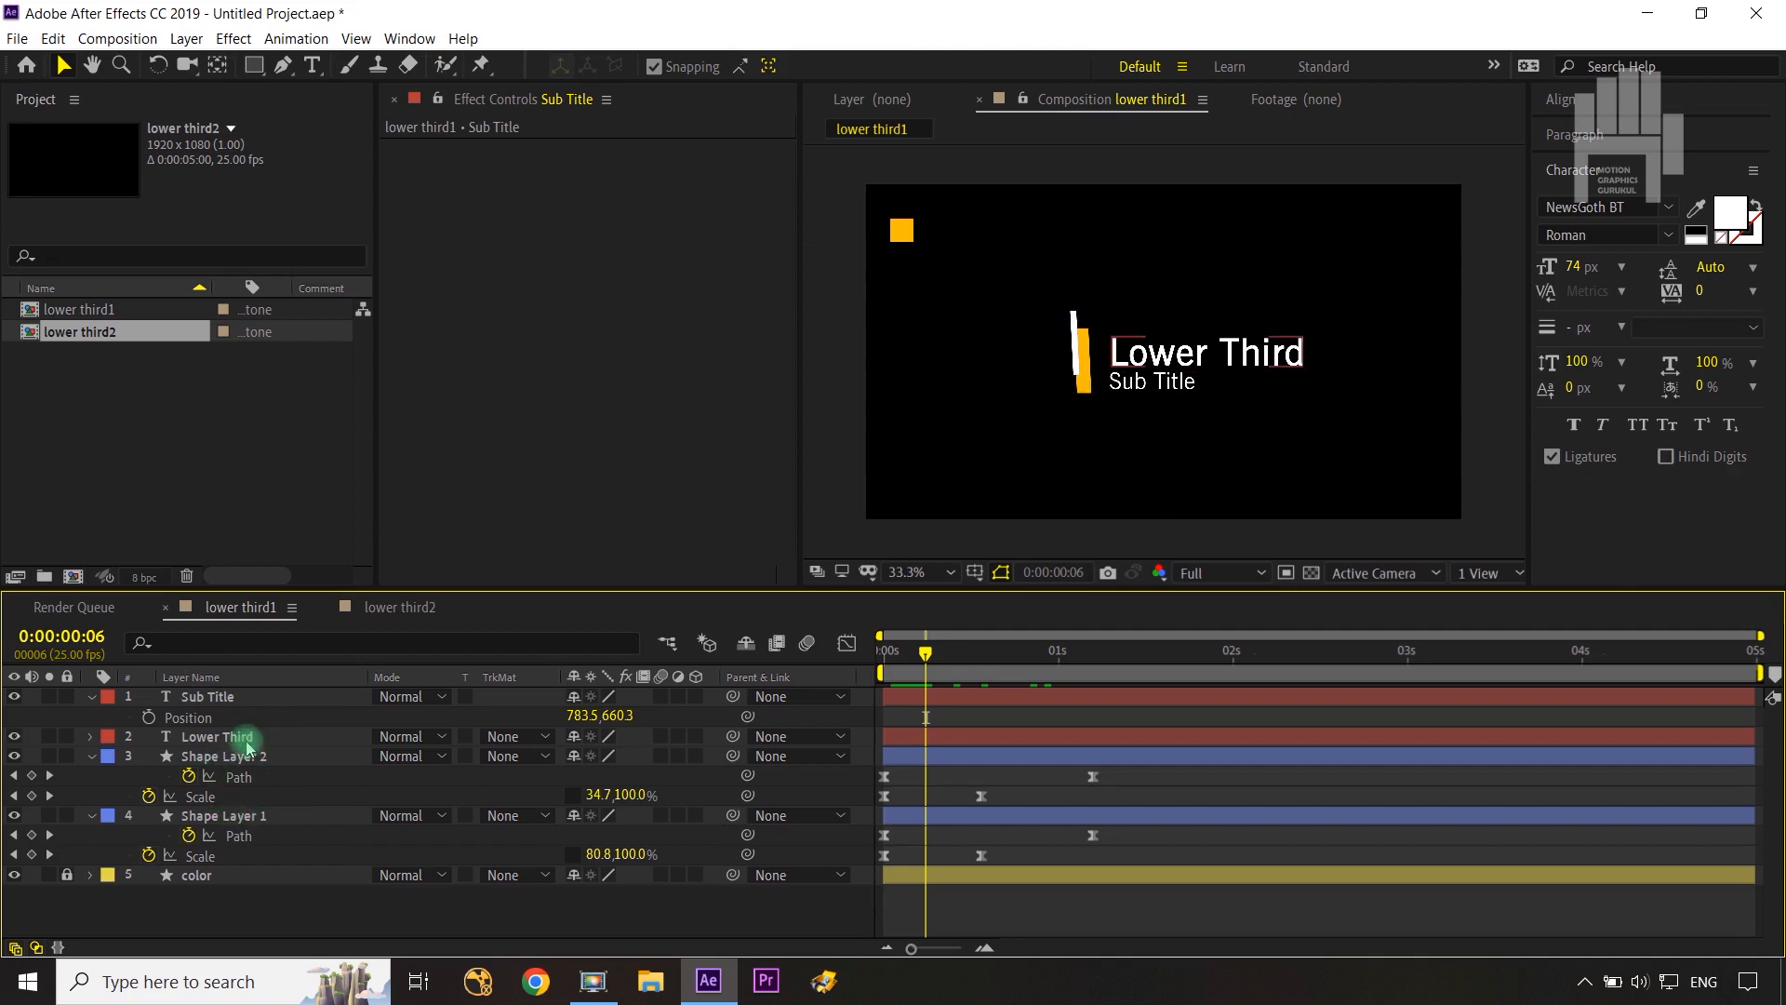
left_click(240, 755)
left_click(253, 816)
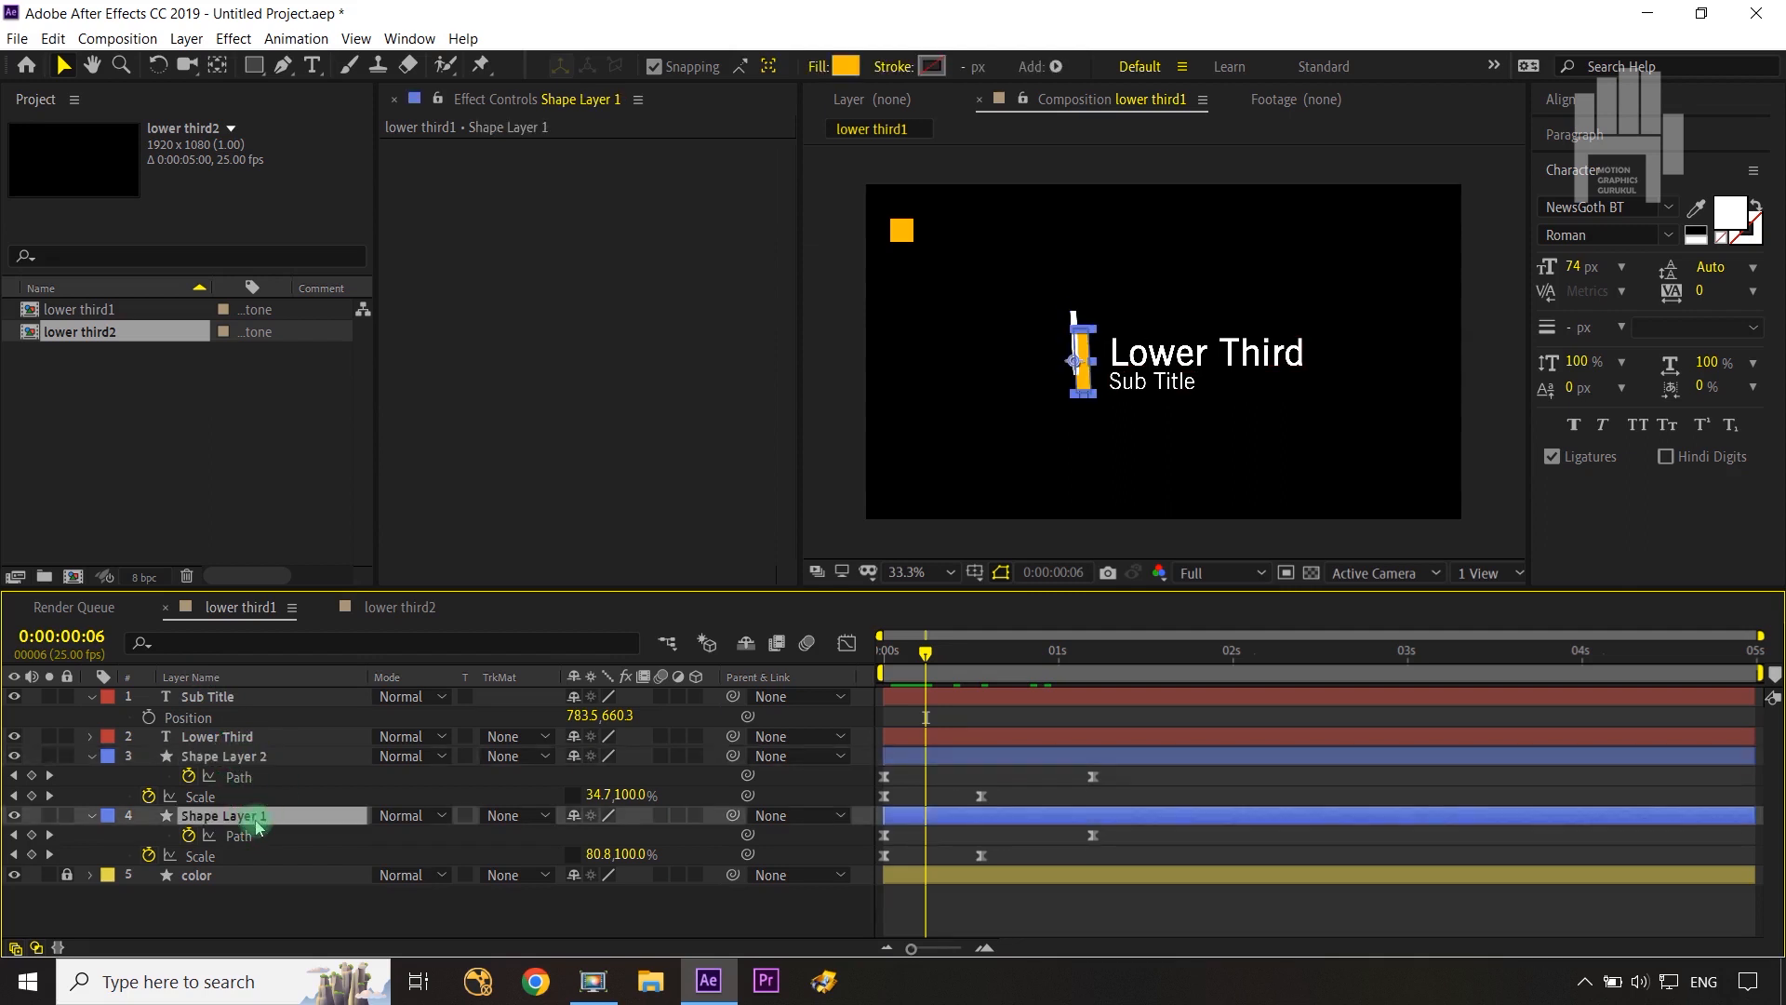
key("ctrl+d")
left_click_drag(256, 818, 244, 688)
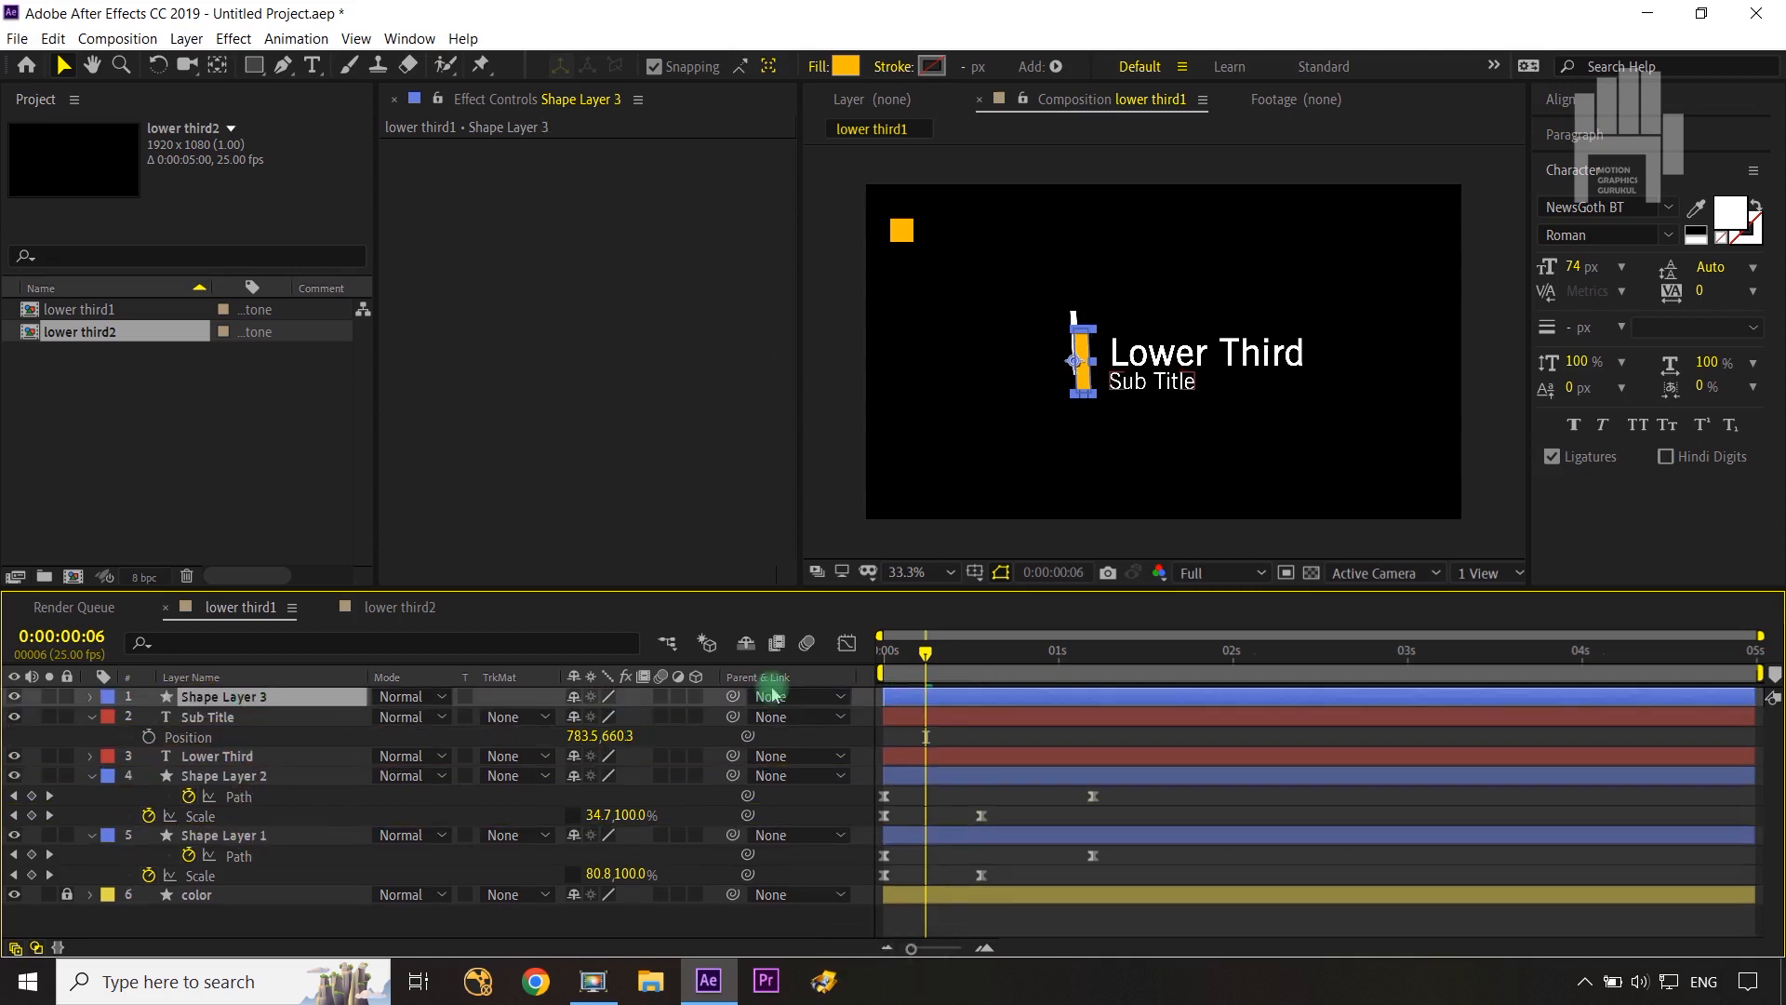
Step: At 0:00:01:09, reveal the keyframes of Shape Layer 3 and remove all its Path and Scale animation
key("u")
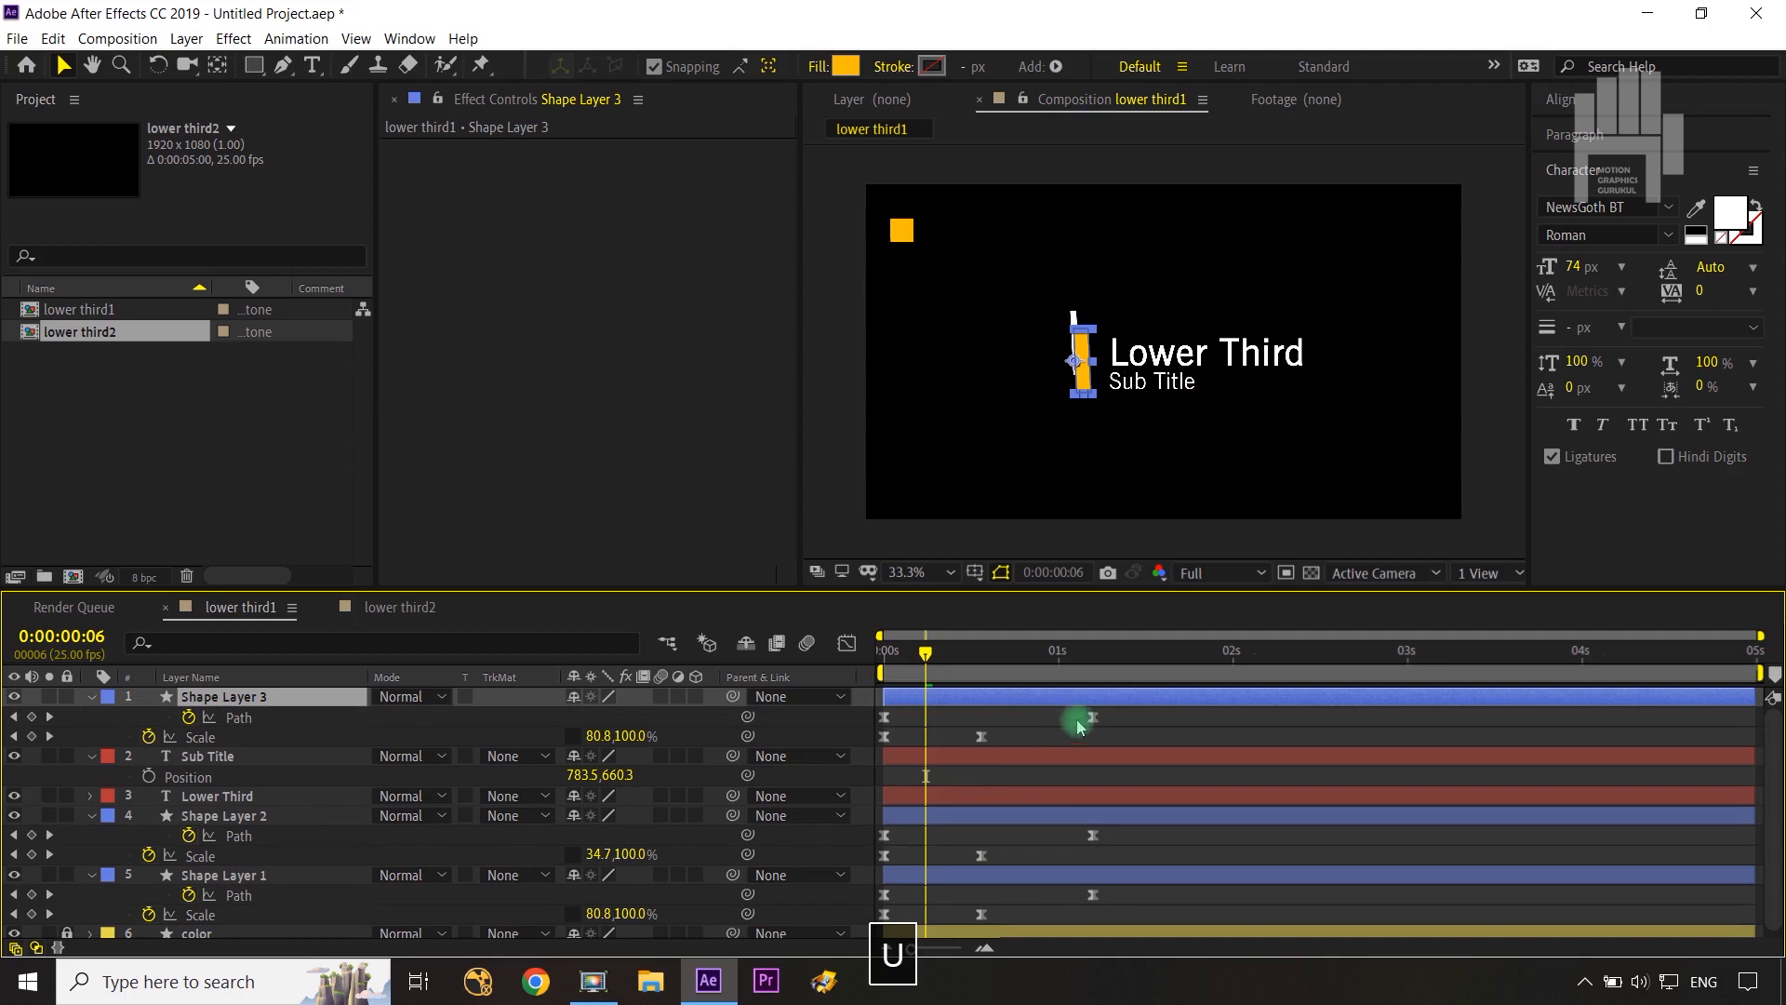
left_click_drag(919, 654, 1121, 651)
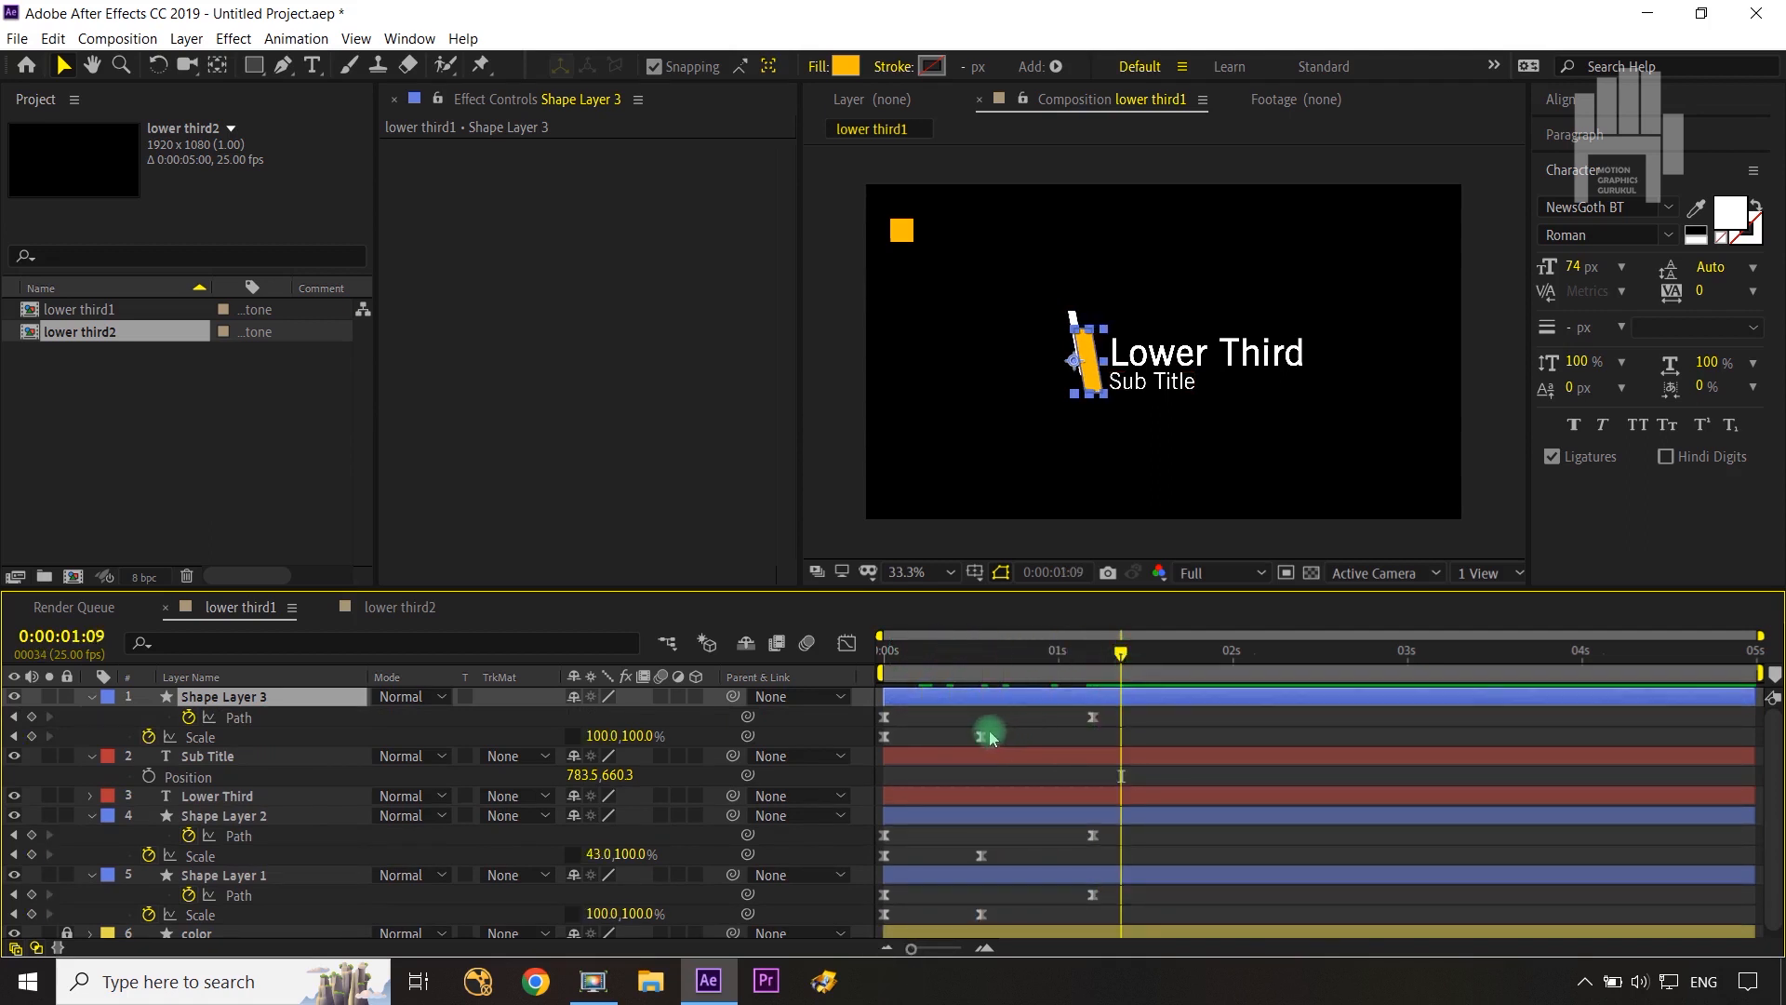
left_click(189, 718)
left_click(149, 736)
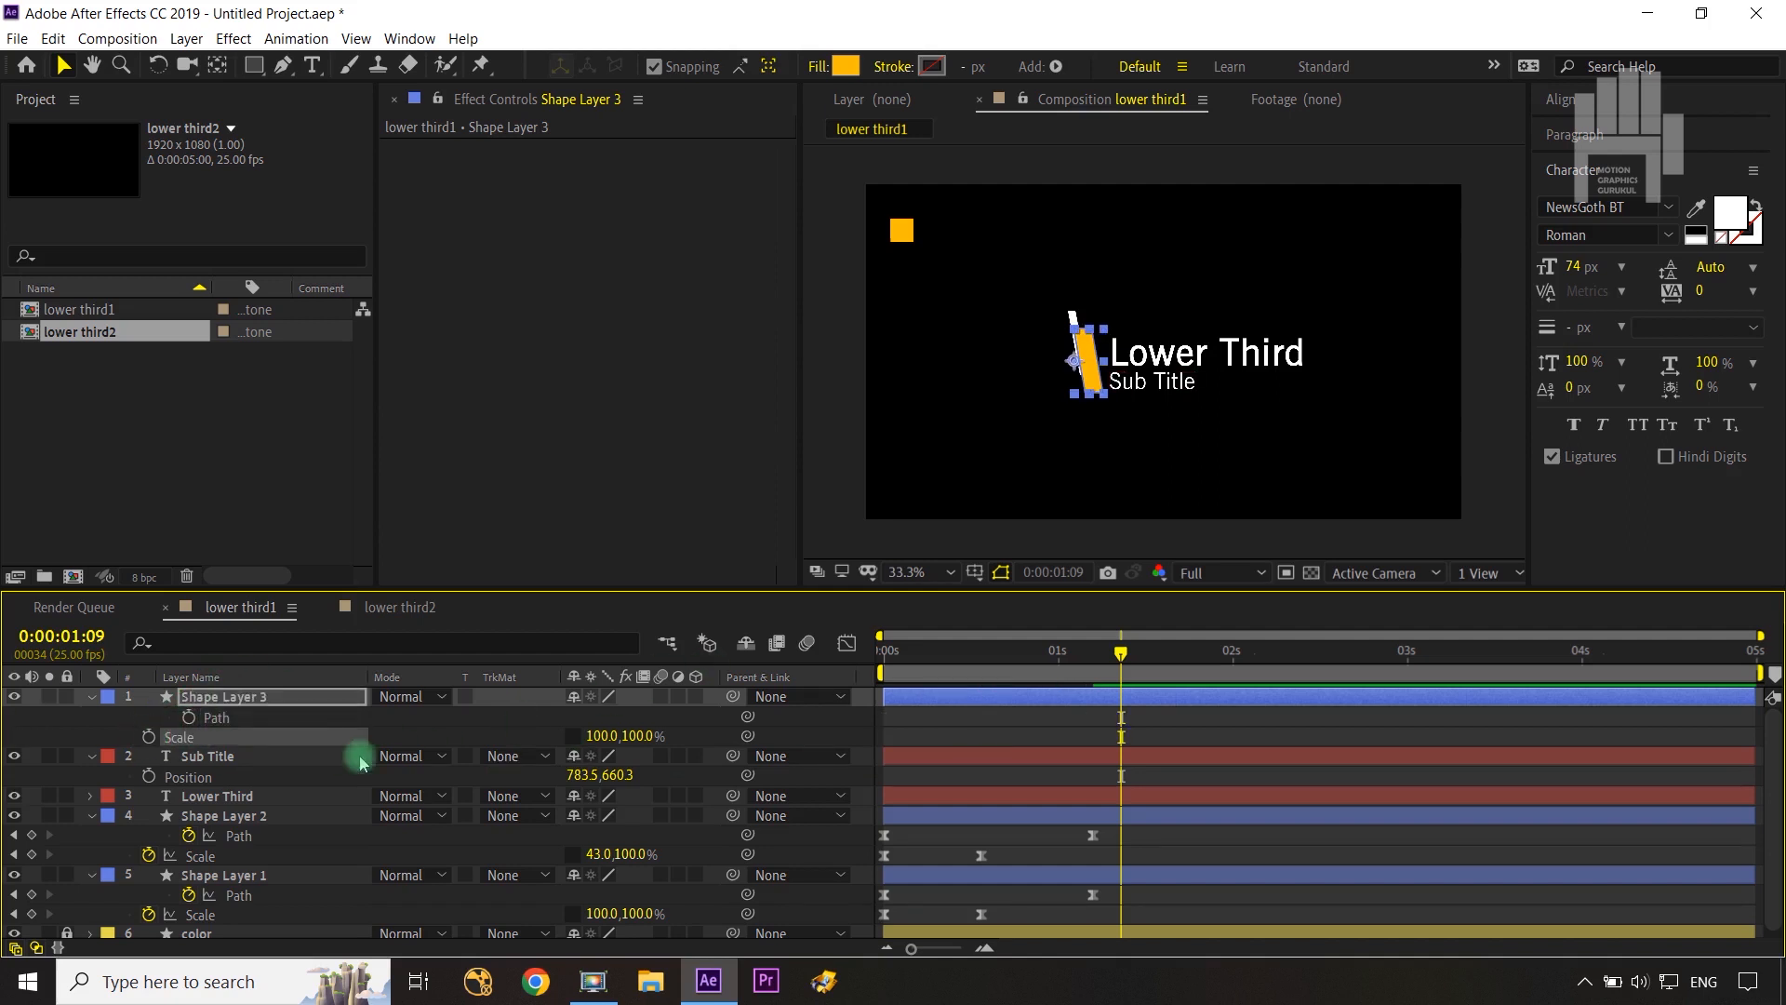
Step: Try to stretch the path of Shape Layer 3 leftward by moving its left-hand points
left_click(262, 720)
key("slash")
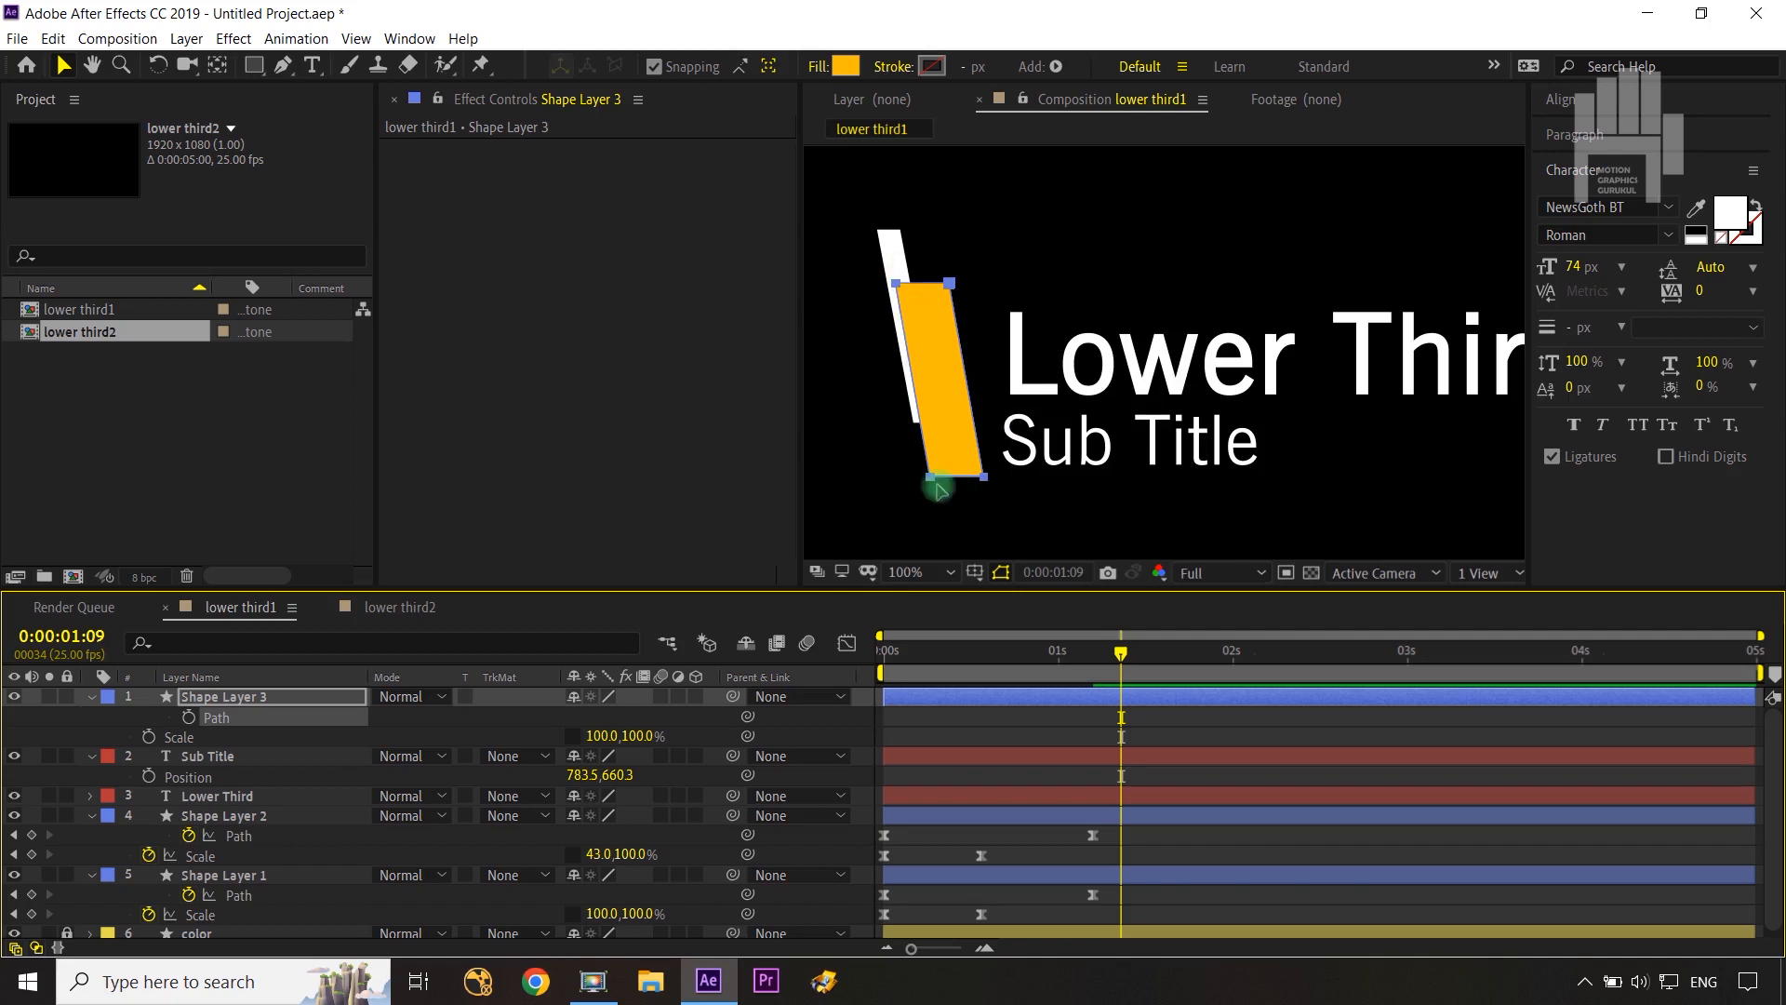
left_click_drag(858, 262, 956, 497)
key("shift+slash")
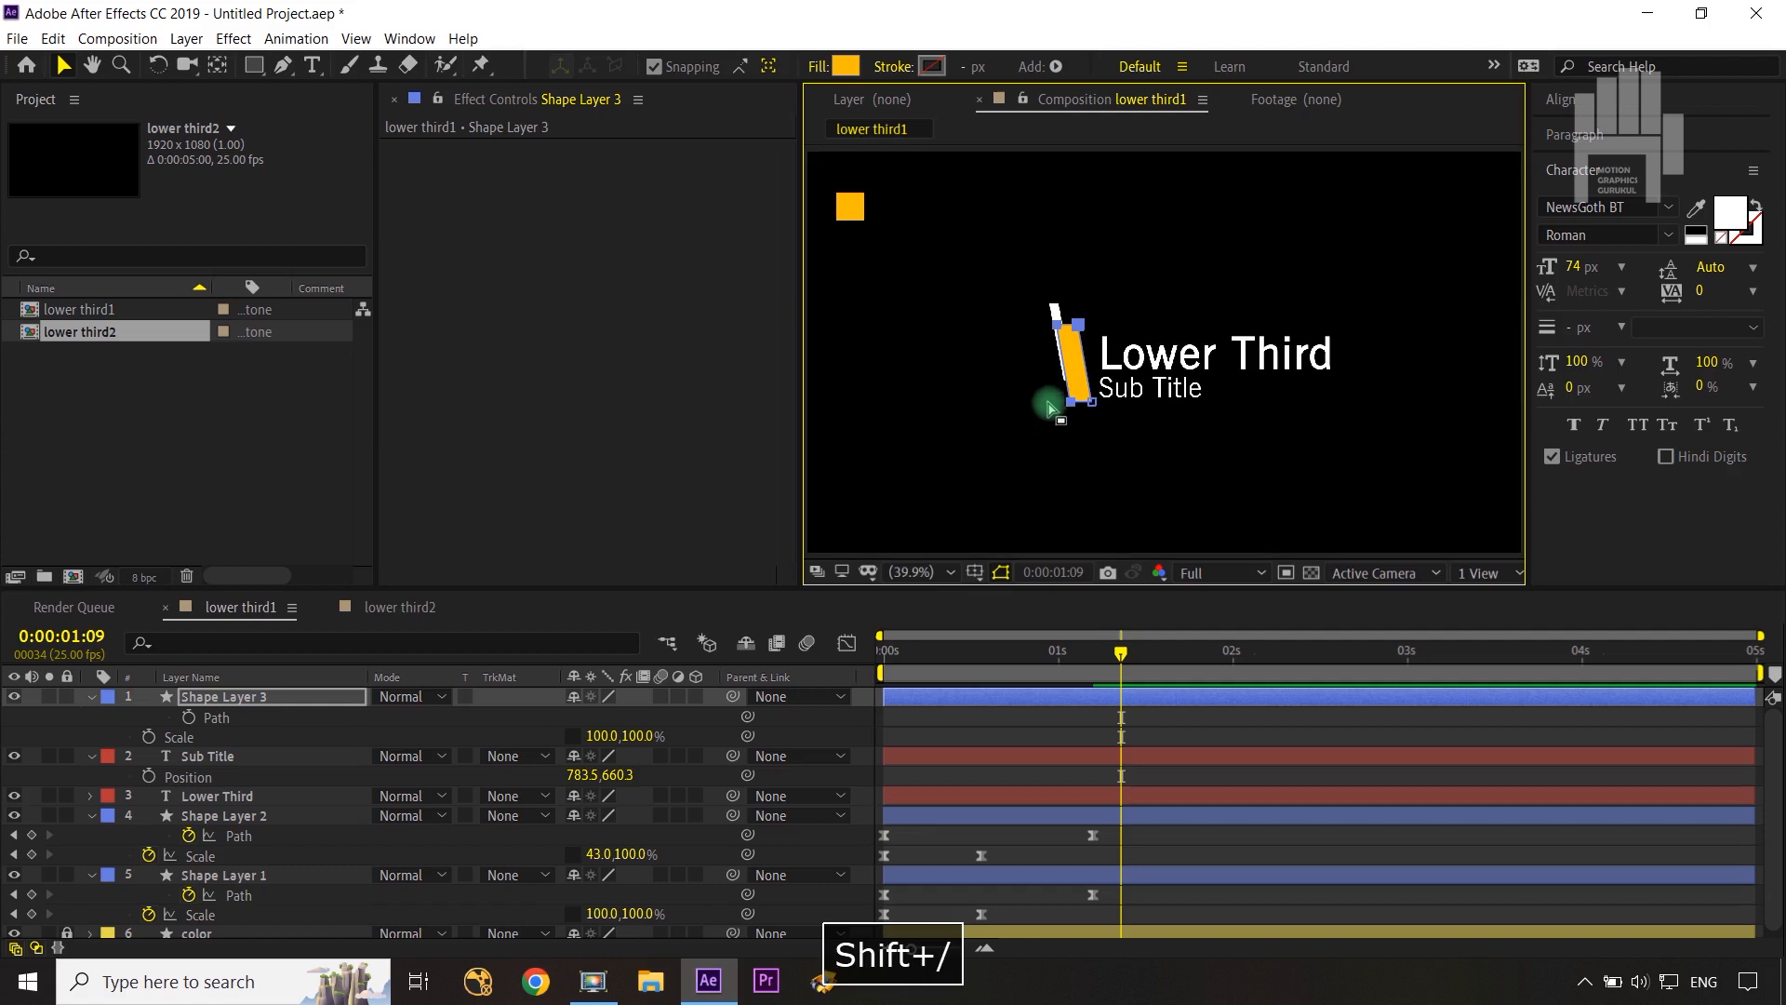
left_click_drag(1075, 410, 904, 406)
key("ctrl+z")
Step: Stretch the path of Shape Layer 3 leftward by moving its left-hand points beyond the frame's left edge
left_click(1022, 317)
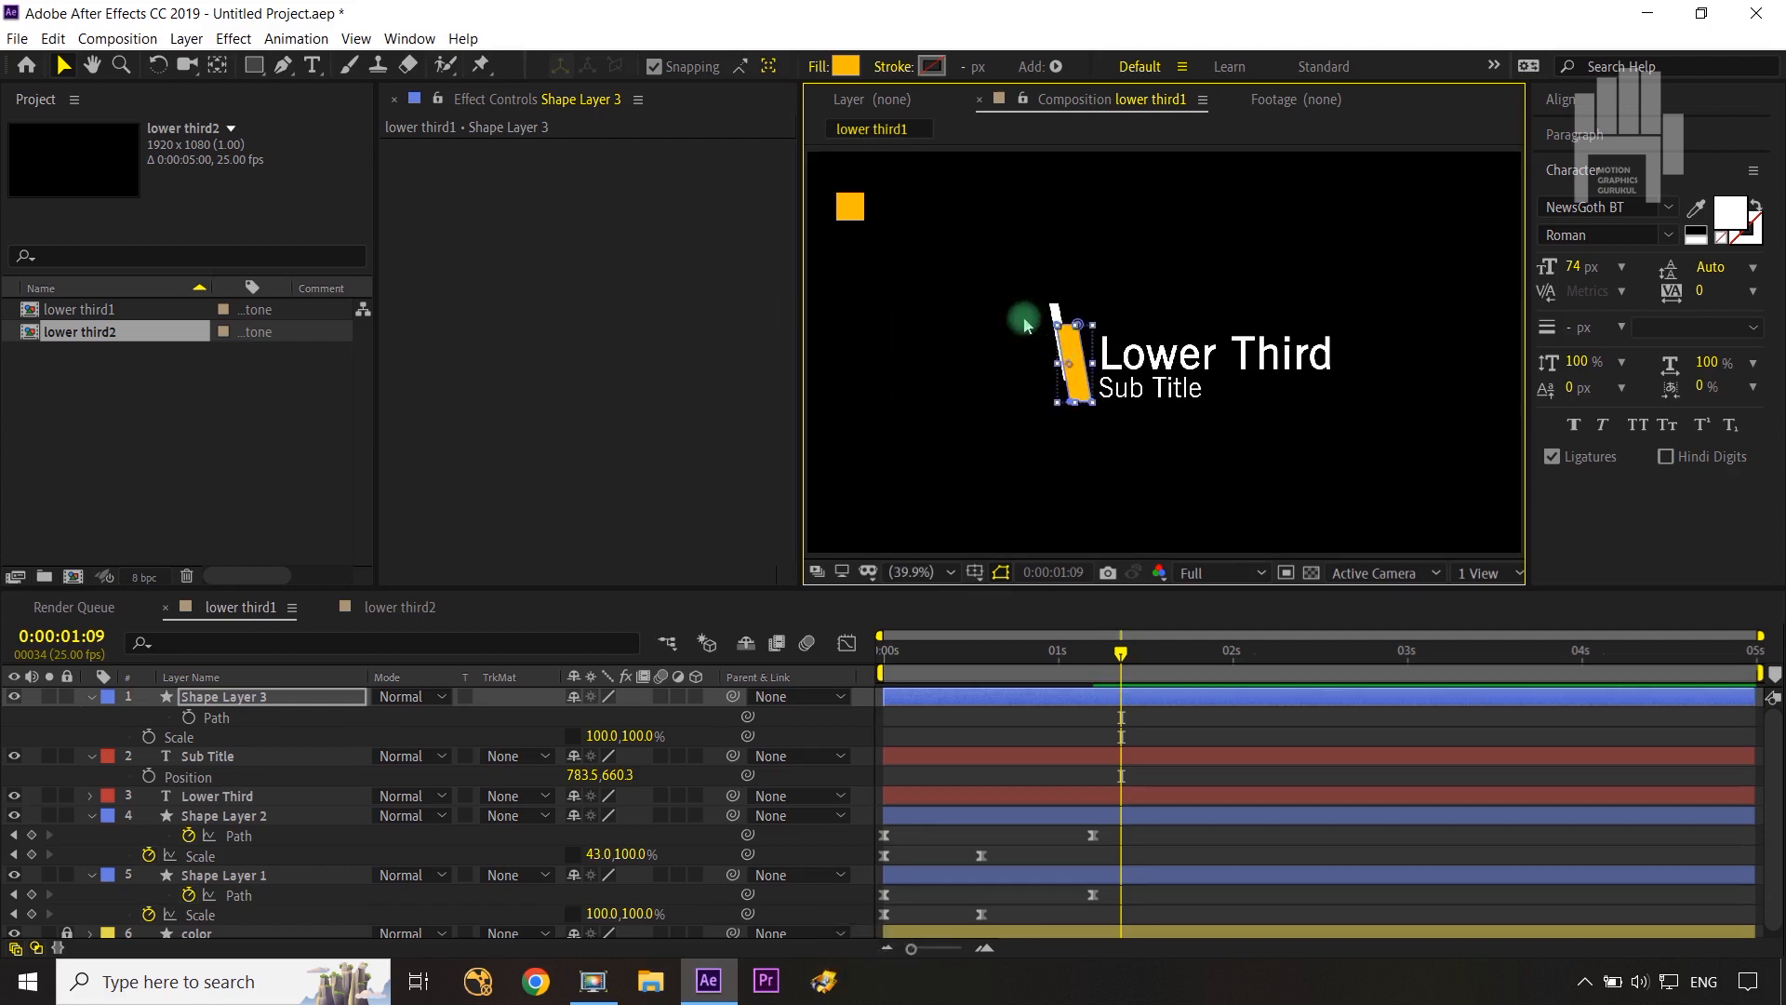
left_click(326, 718)
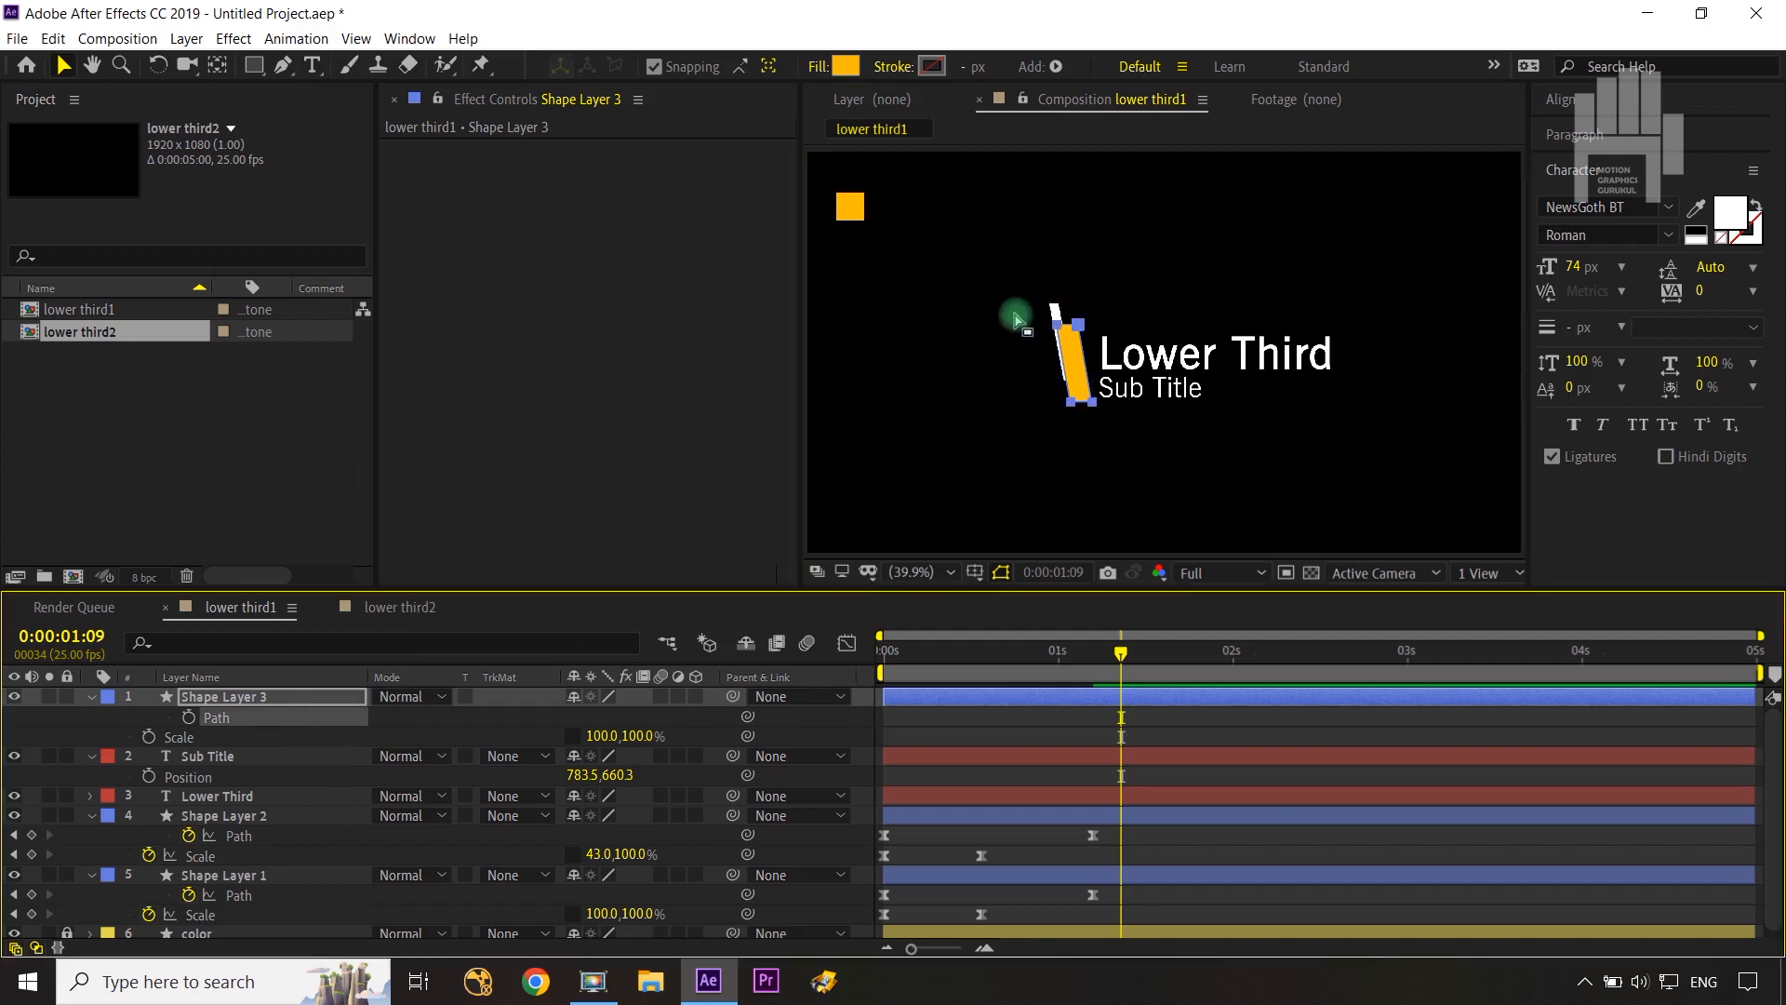
left_click_drag(1021, 311, 1067, 353)
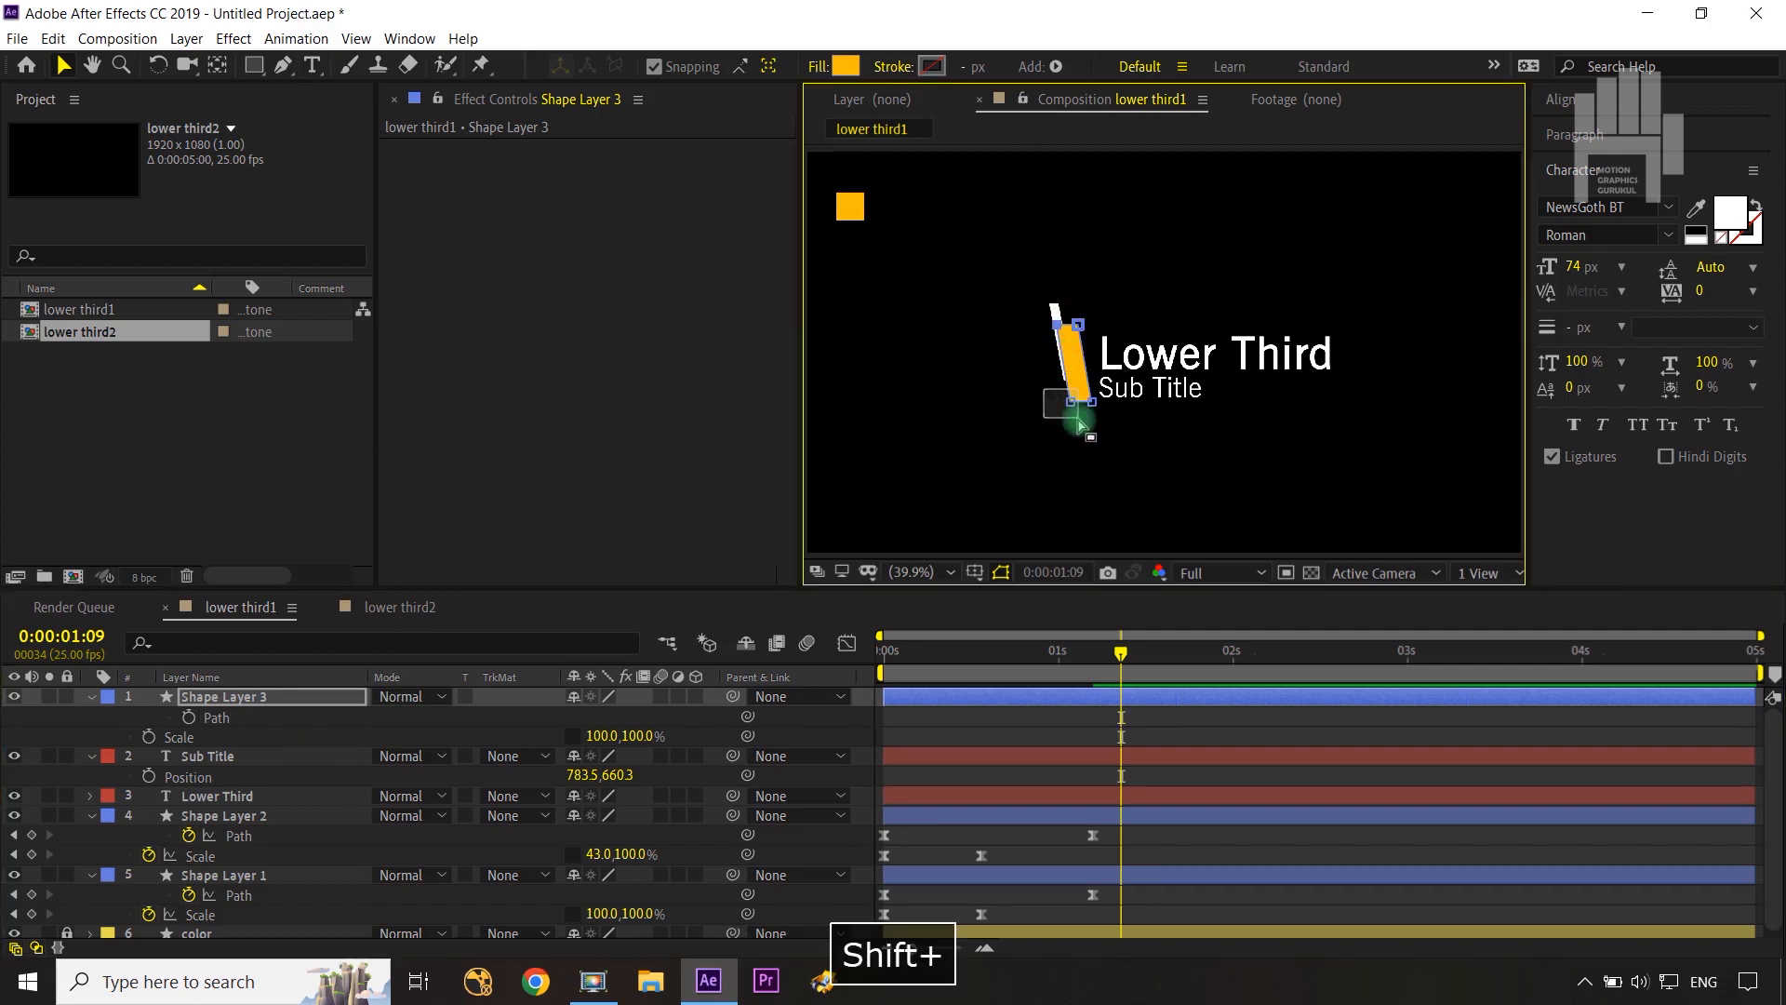
left_click_drag(1079, 424, 789, 387)
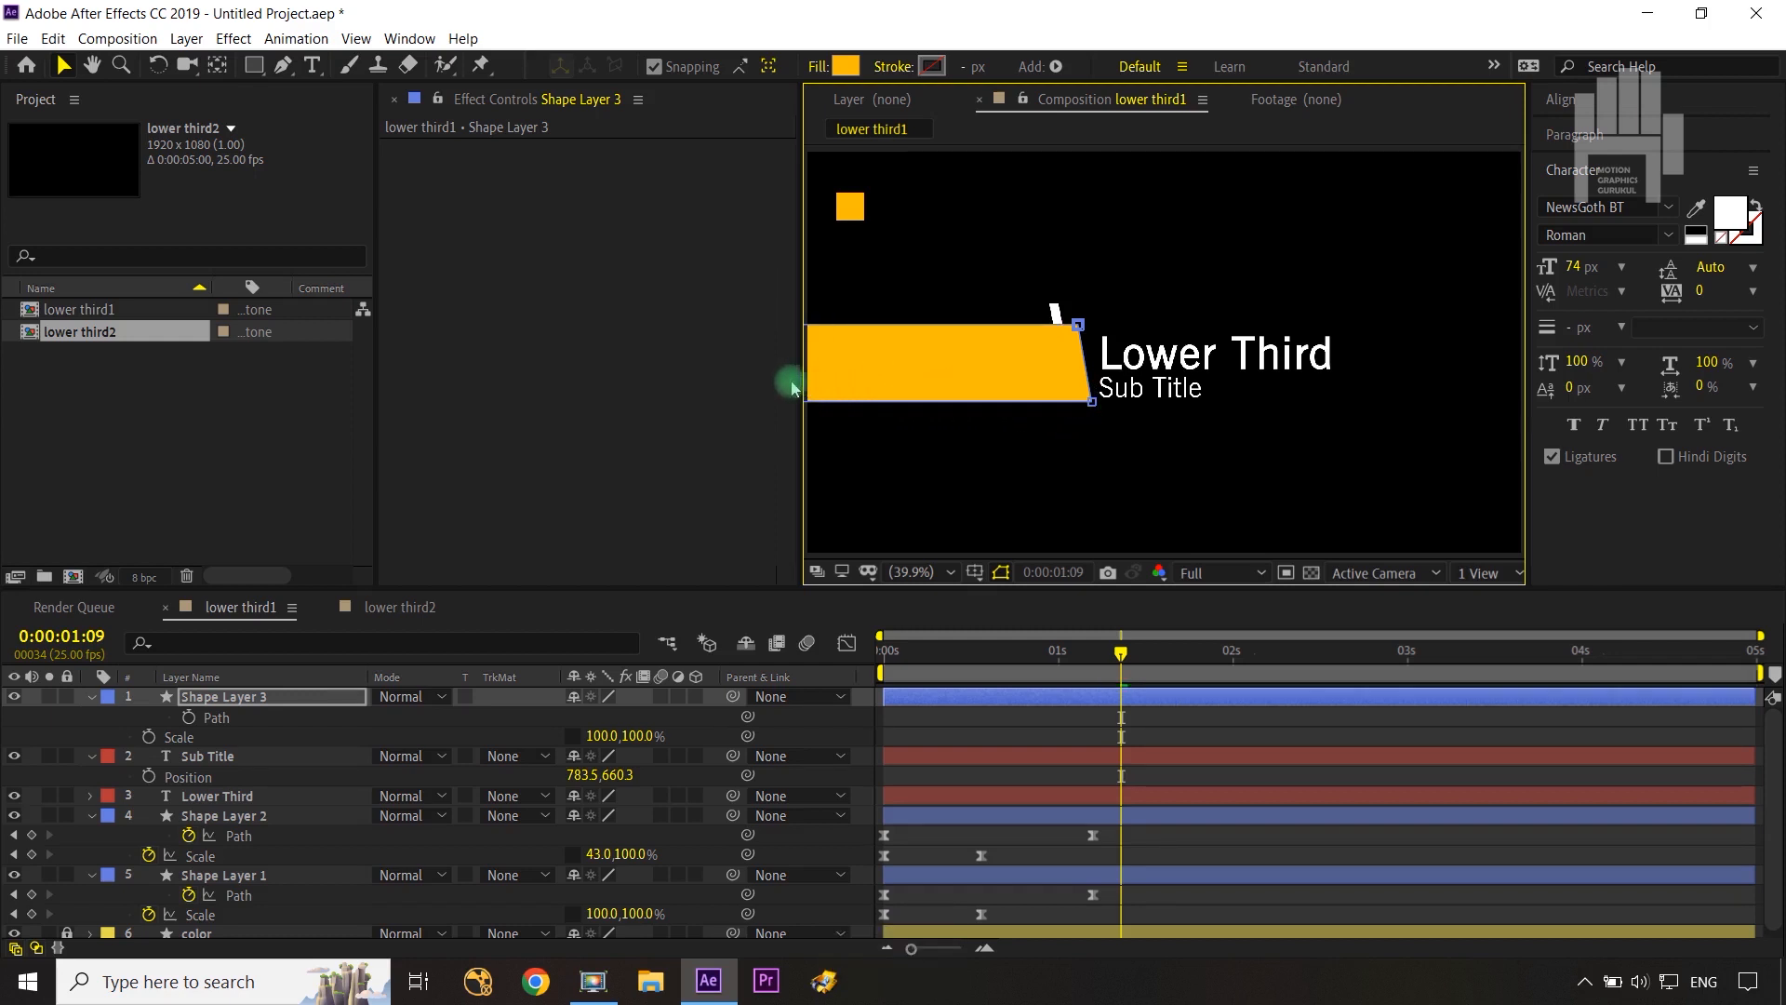
key("comma")
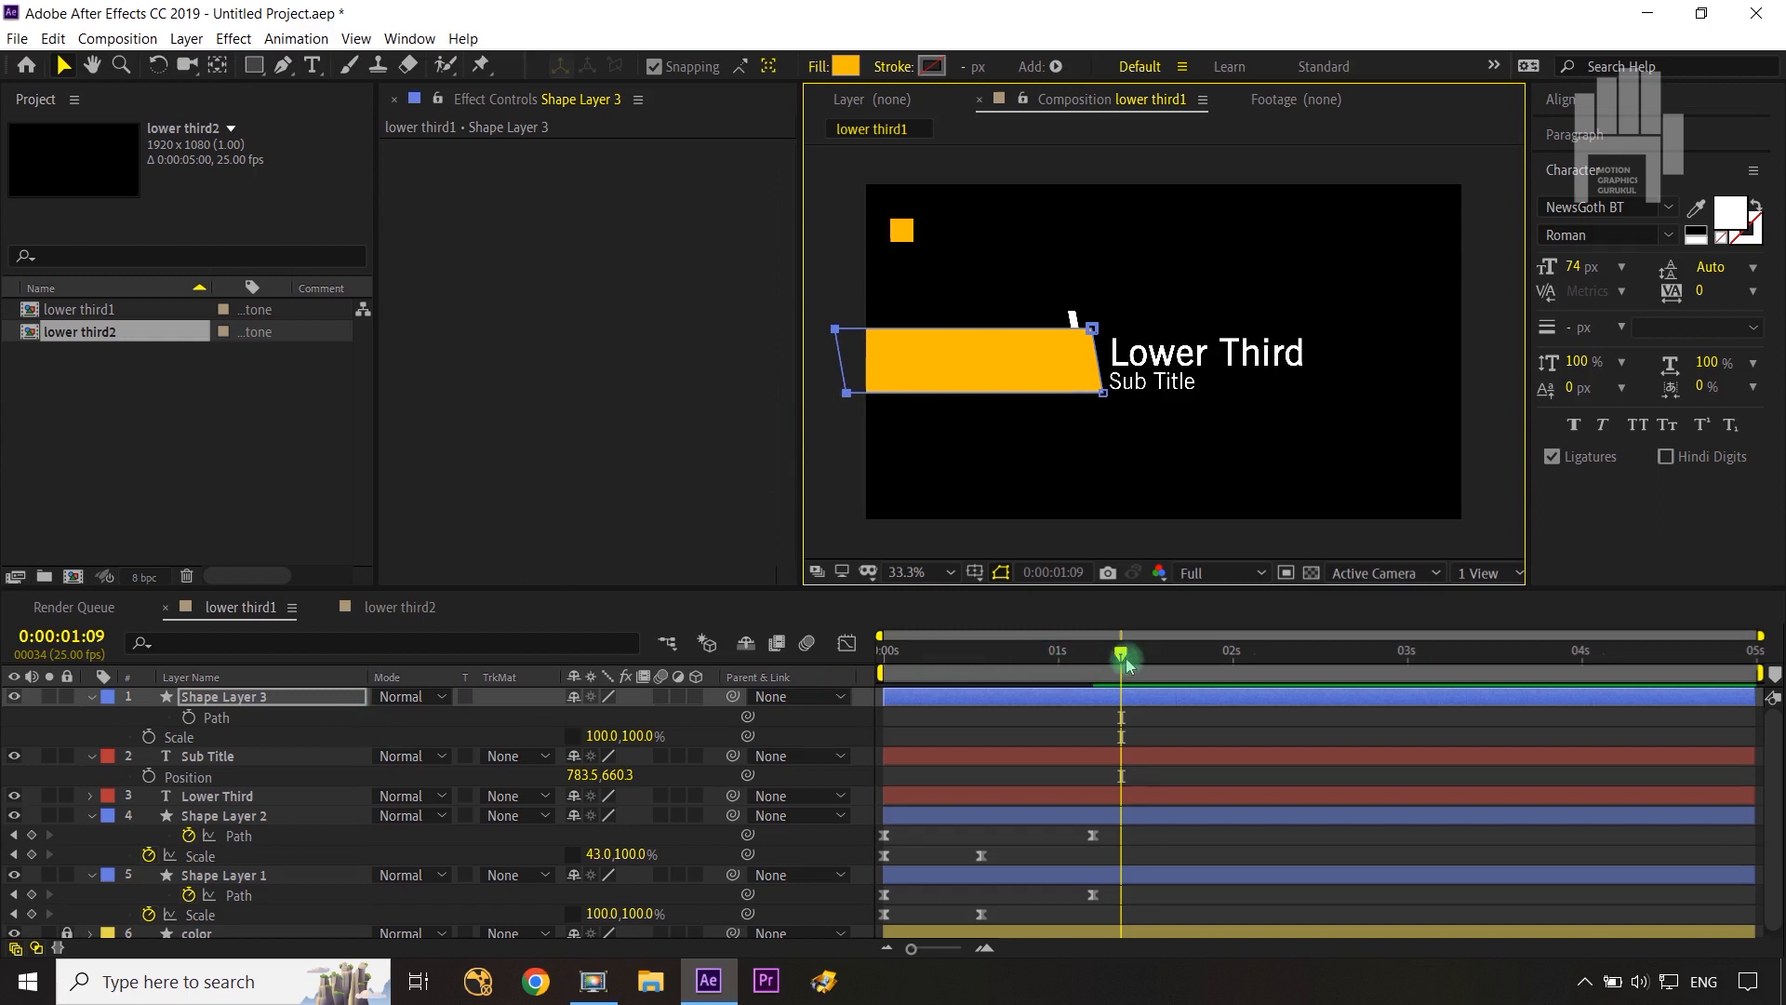
Step: Keyframe Position on Sub Title and Lower Third, with X at 77.5 at 0:00:00:00 and the original placement at the shapes' last Path keyframe
left_click_drag(1124, 658, 882, 650)
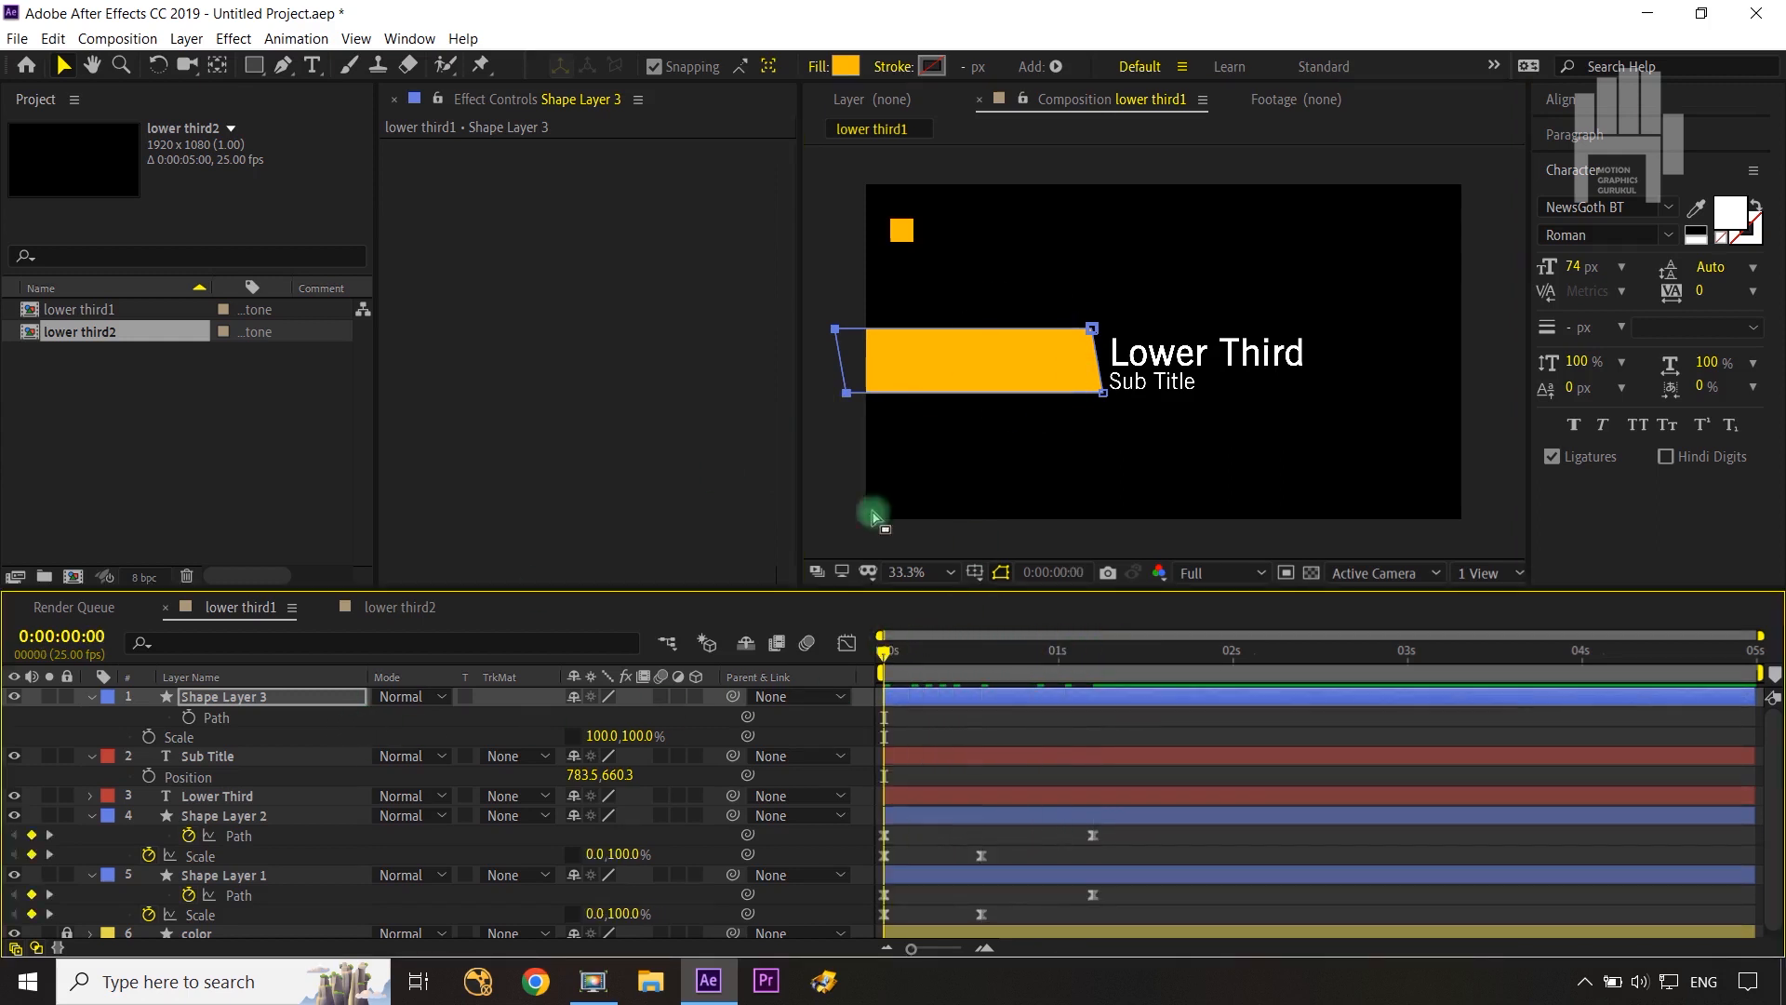
left_click(240, 756)
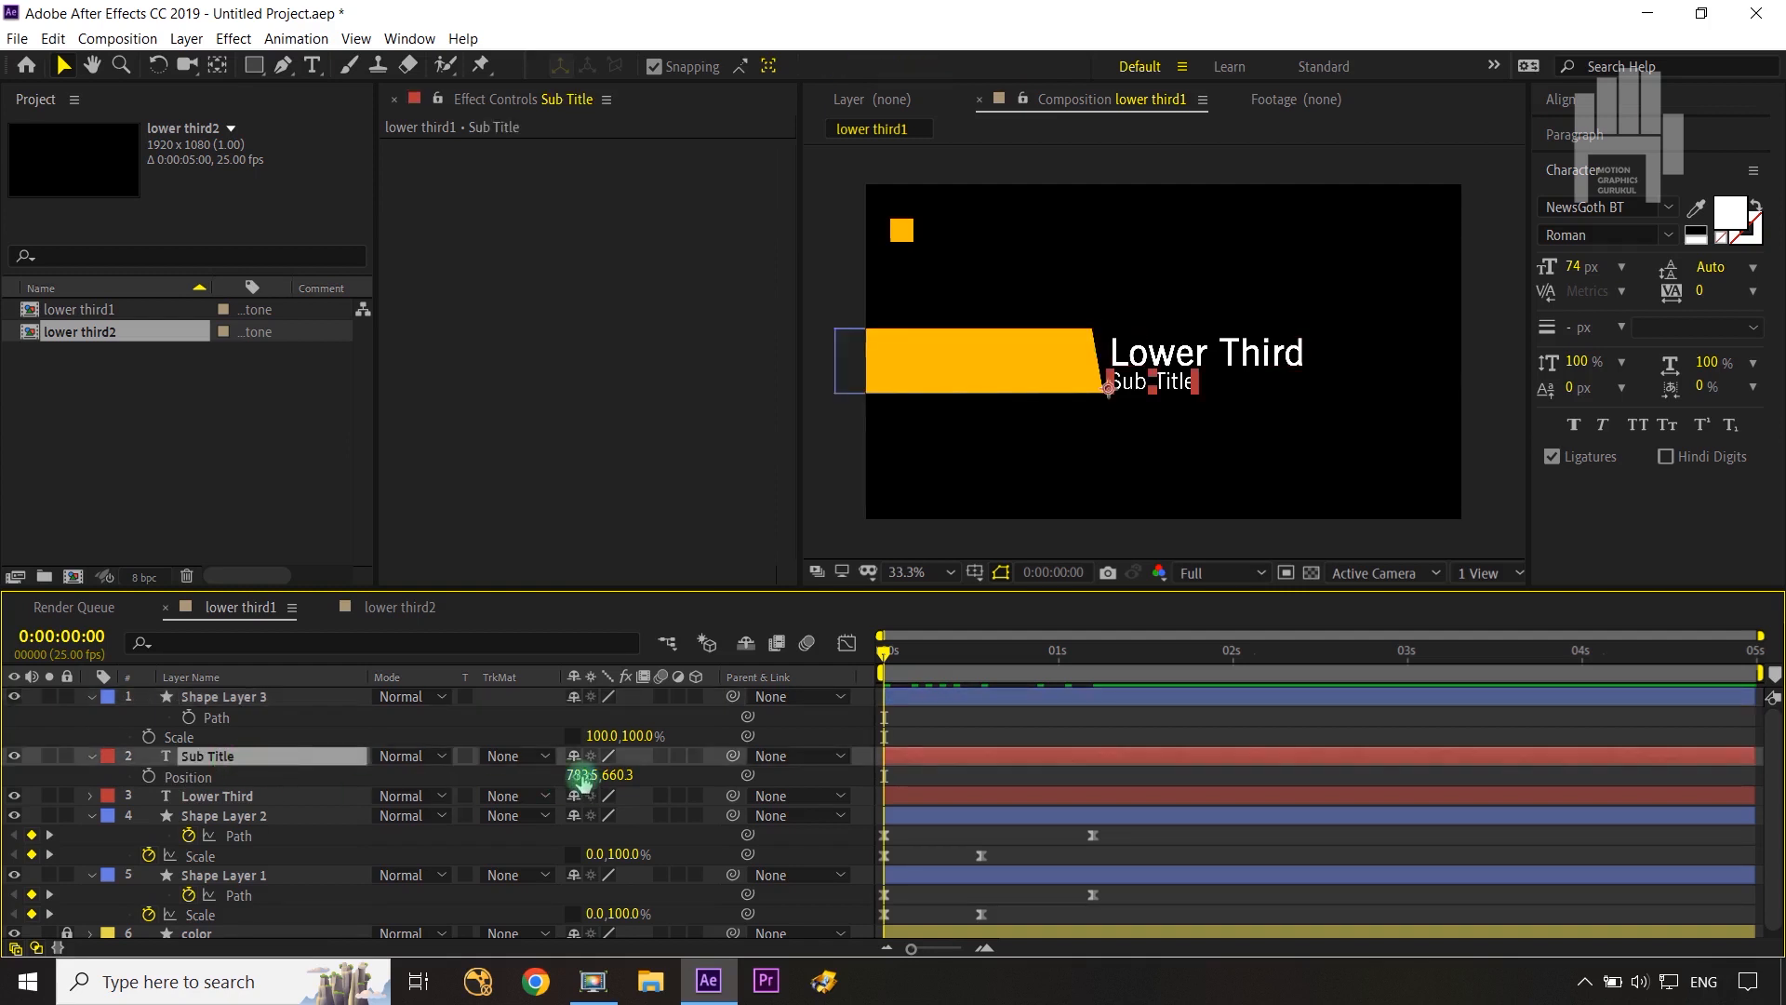
left_click_drag(583, 781, 356, 784)
key("ctrl+z")
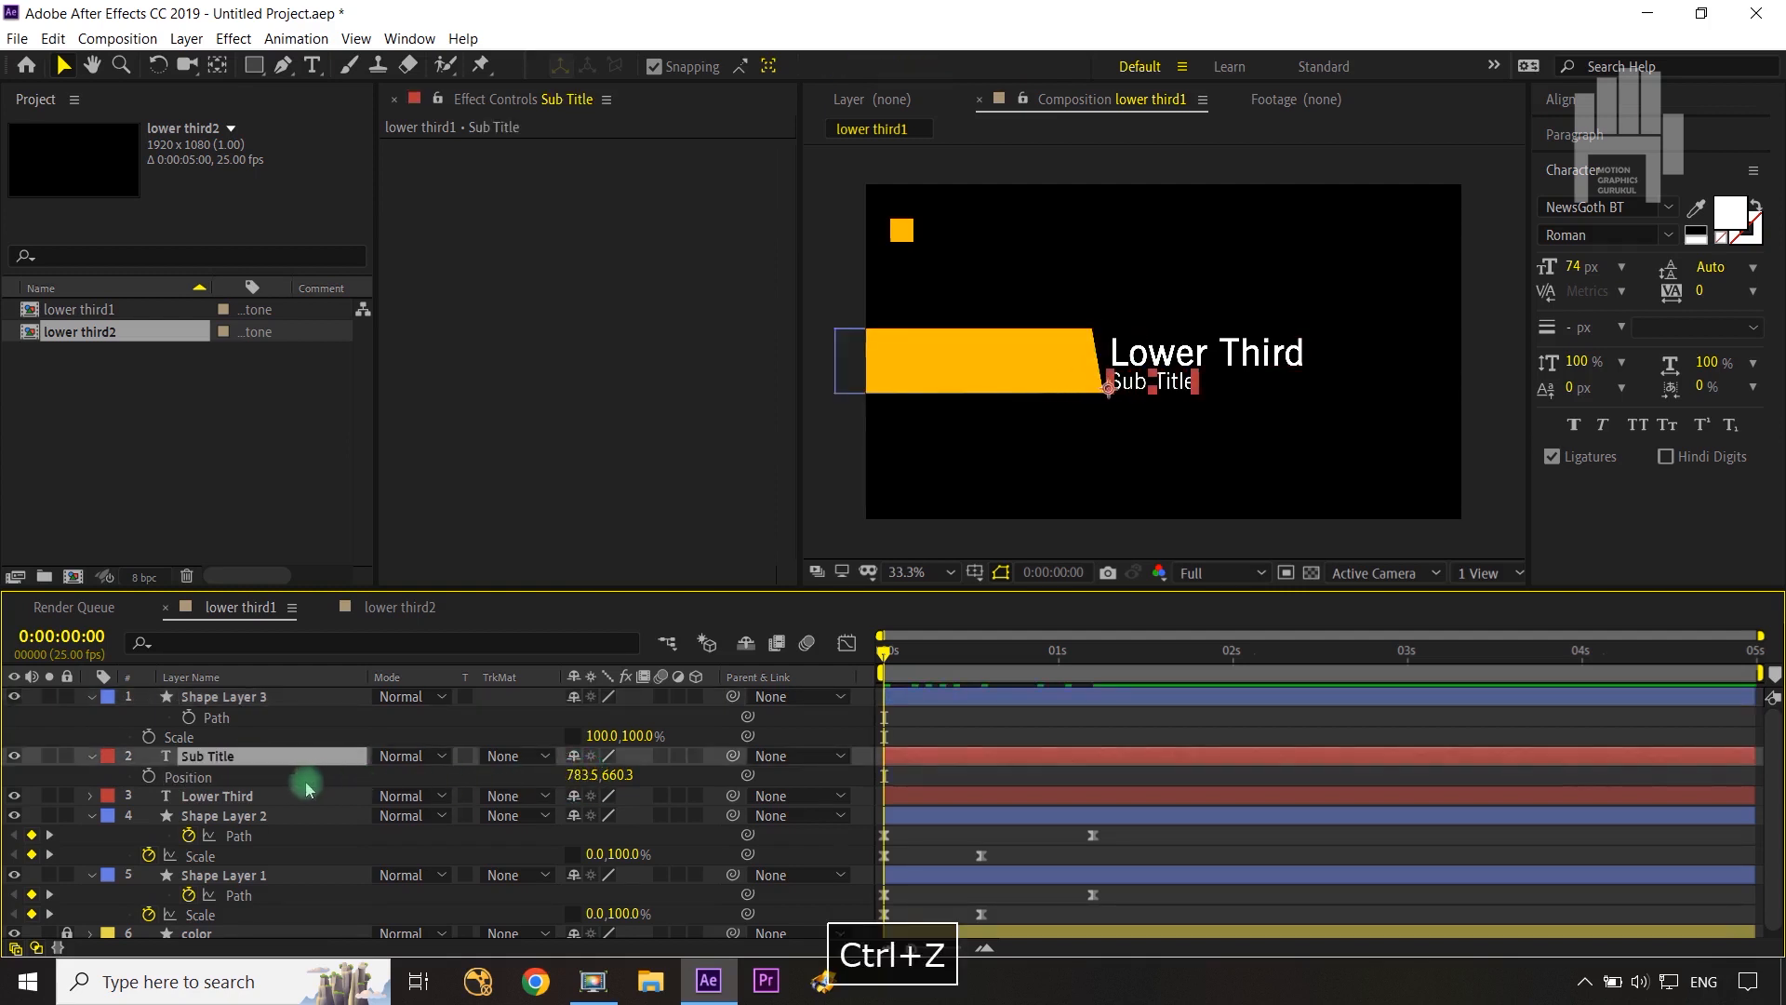
left_click(265, 798, "ctrl")
key("p")
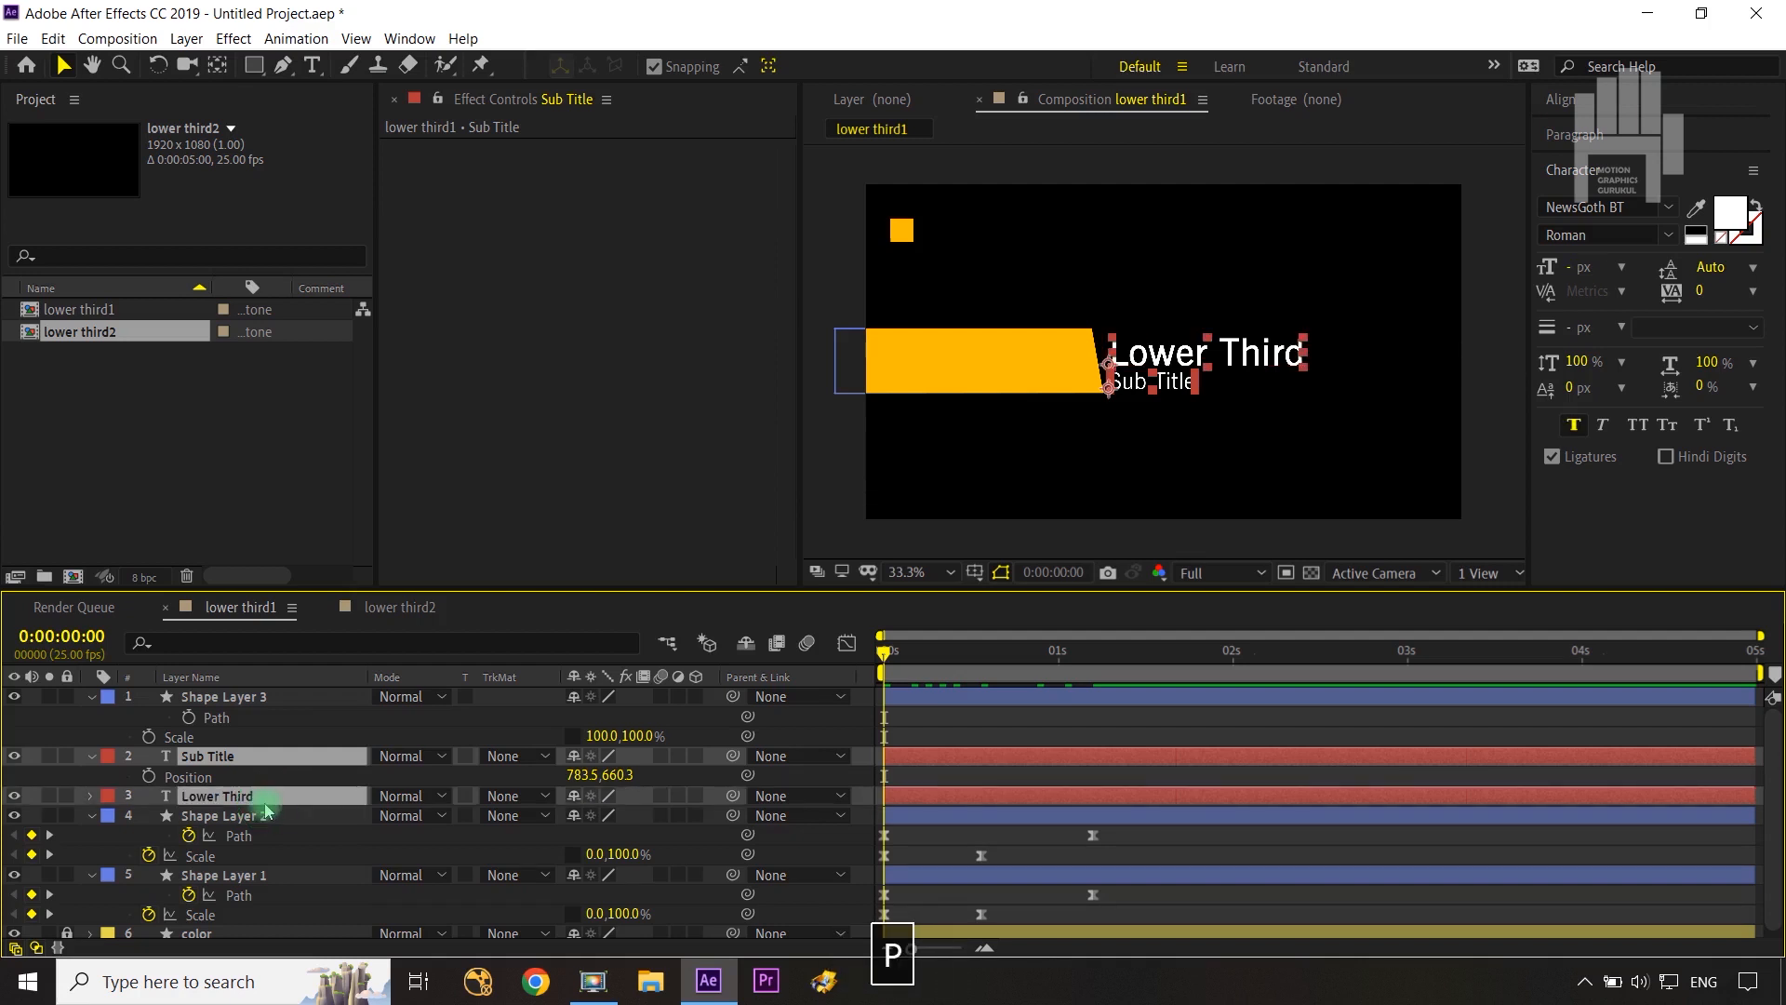
left_click(149, 776)
left_click_drag(910, 782, 1071, 786)
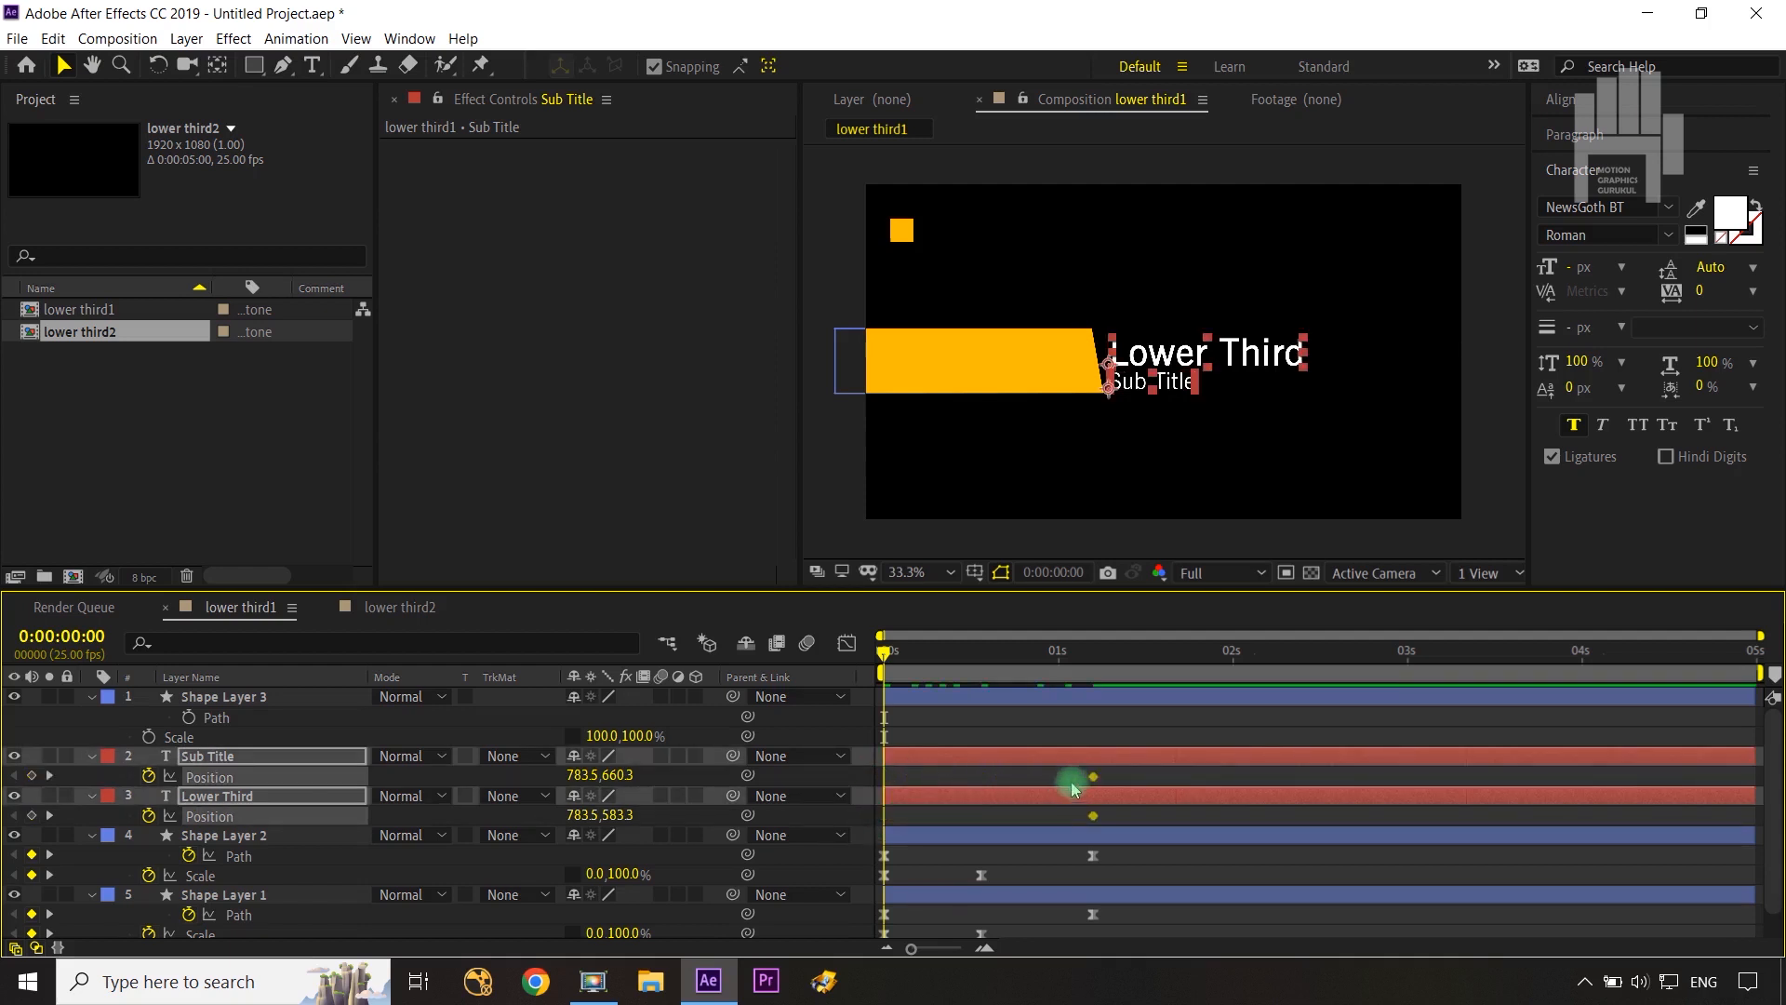
left_click_drag(579, 777, 135, 739)
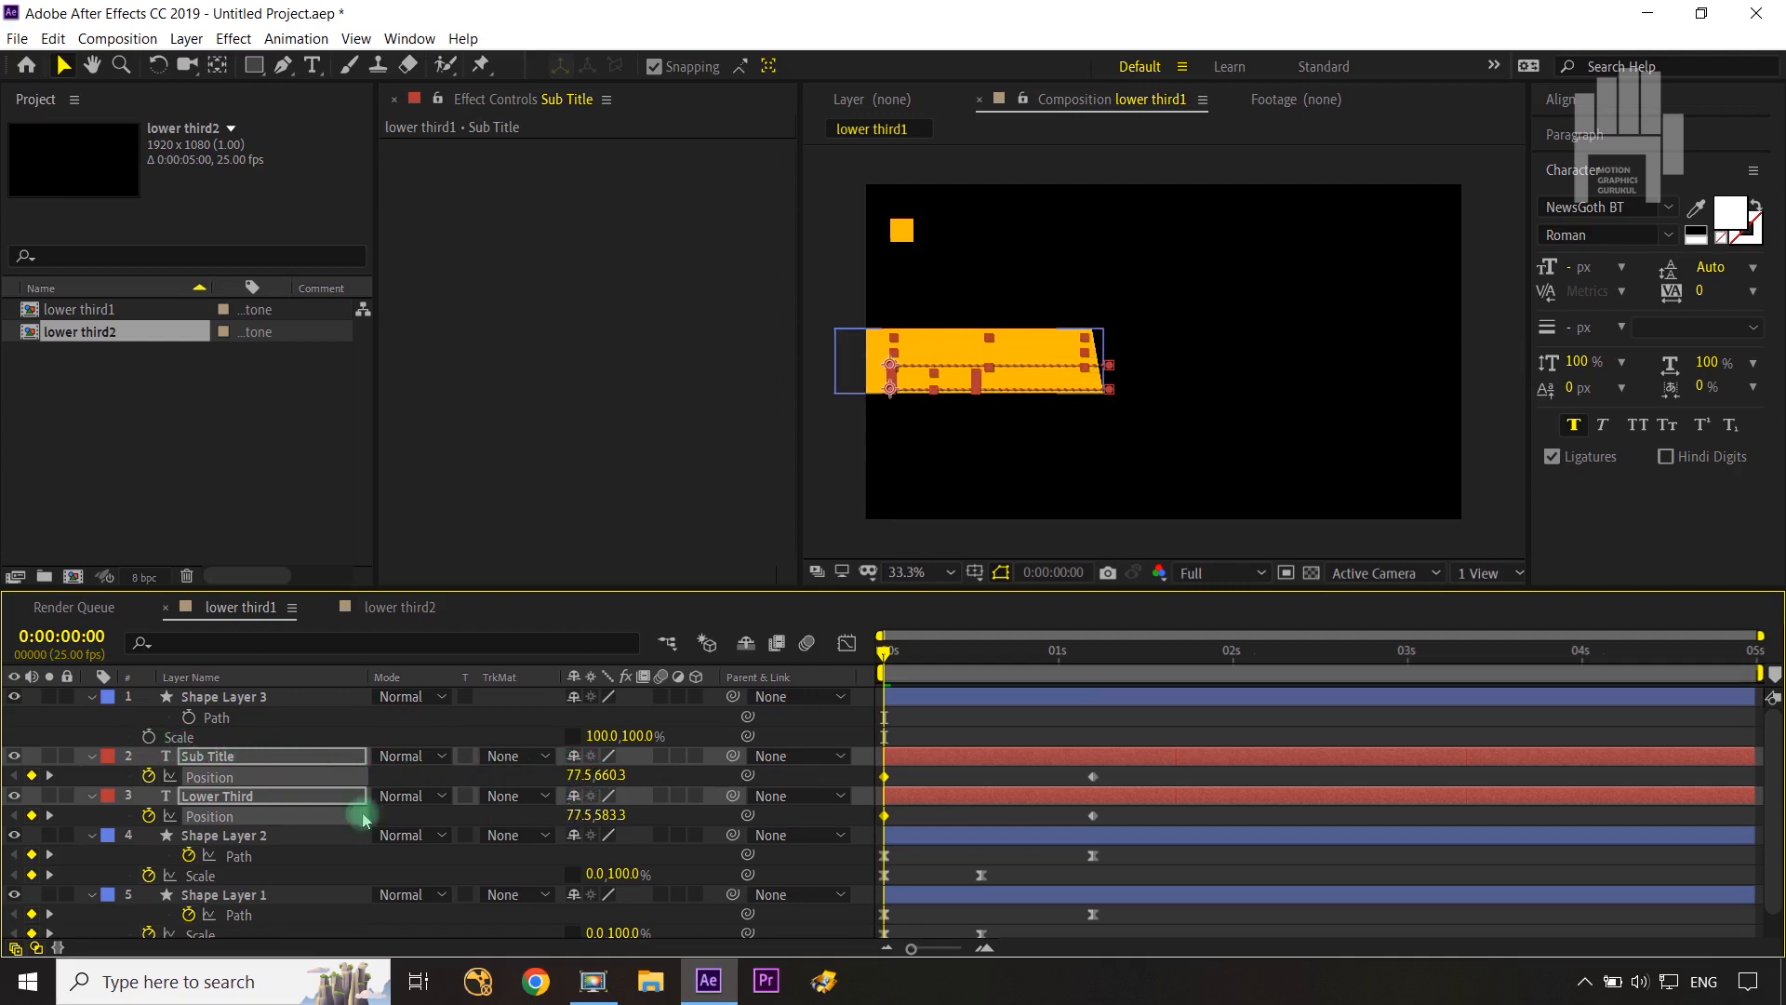
Step: Apply Easy Ease to both text layers' Position keyframes and shape the speed graph for an early peak and a long slowdown
left_click_drag(1107, 789, 842, 821)
key("F9")
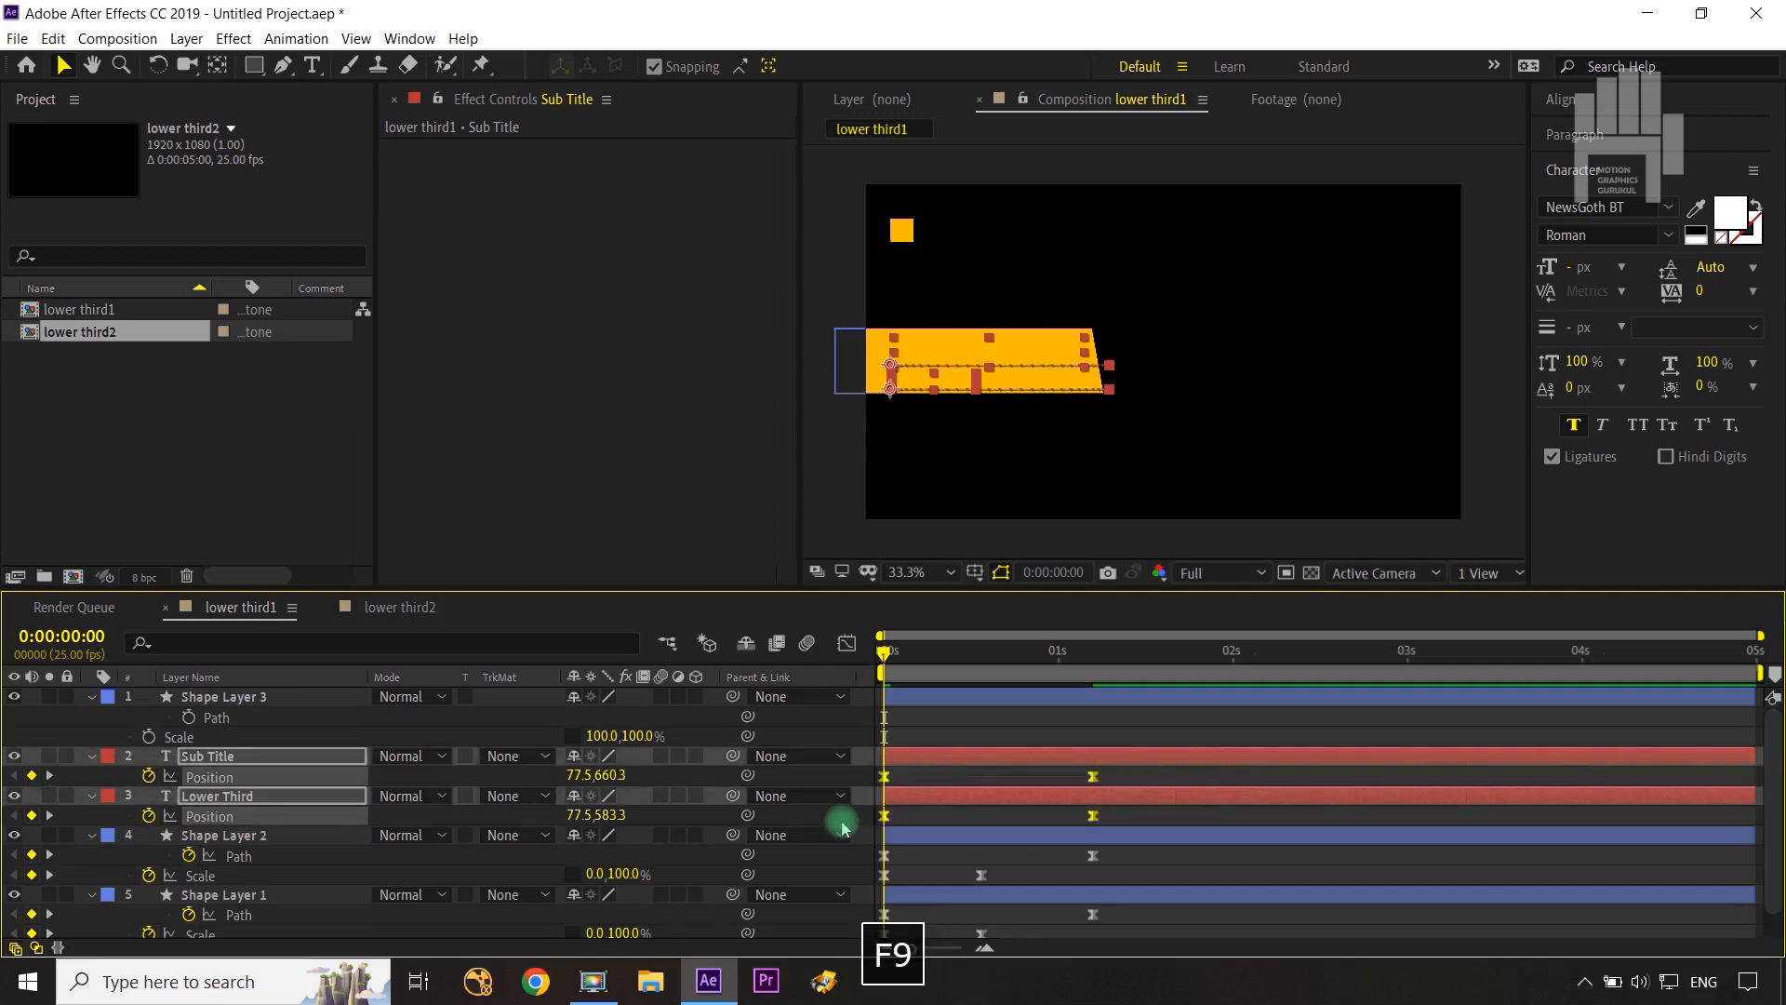
left_click(847, 642)
left_click_drag(1128, 779, 988, 846)
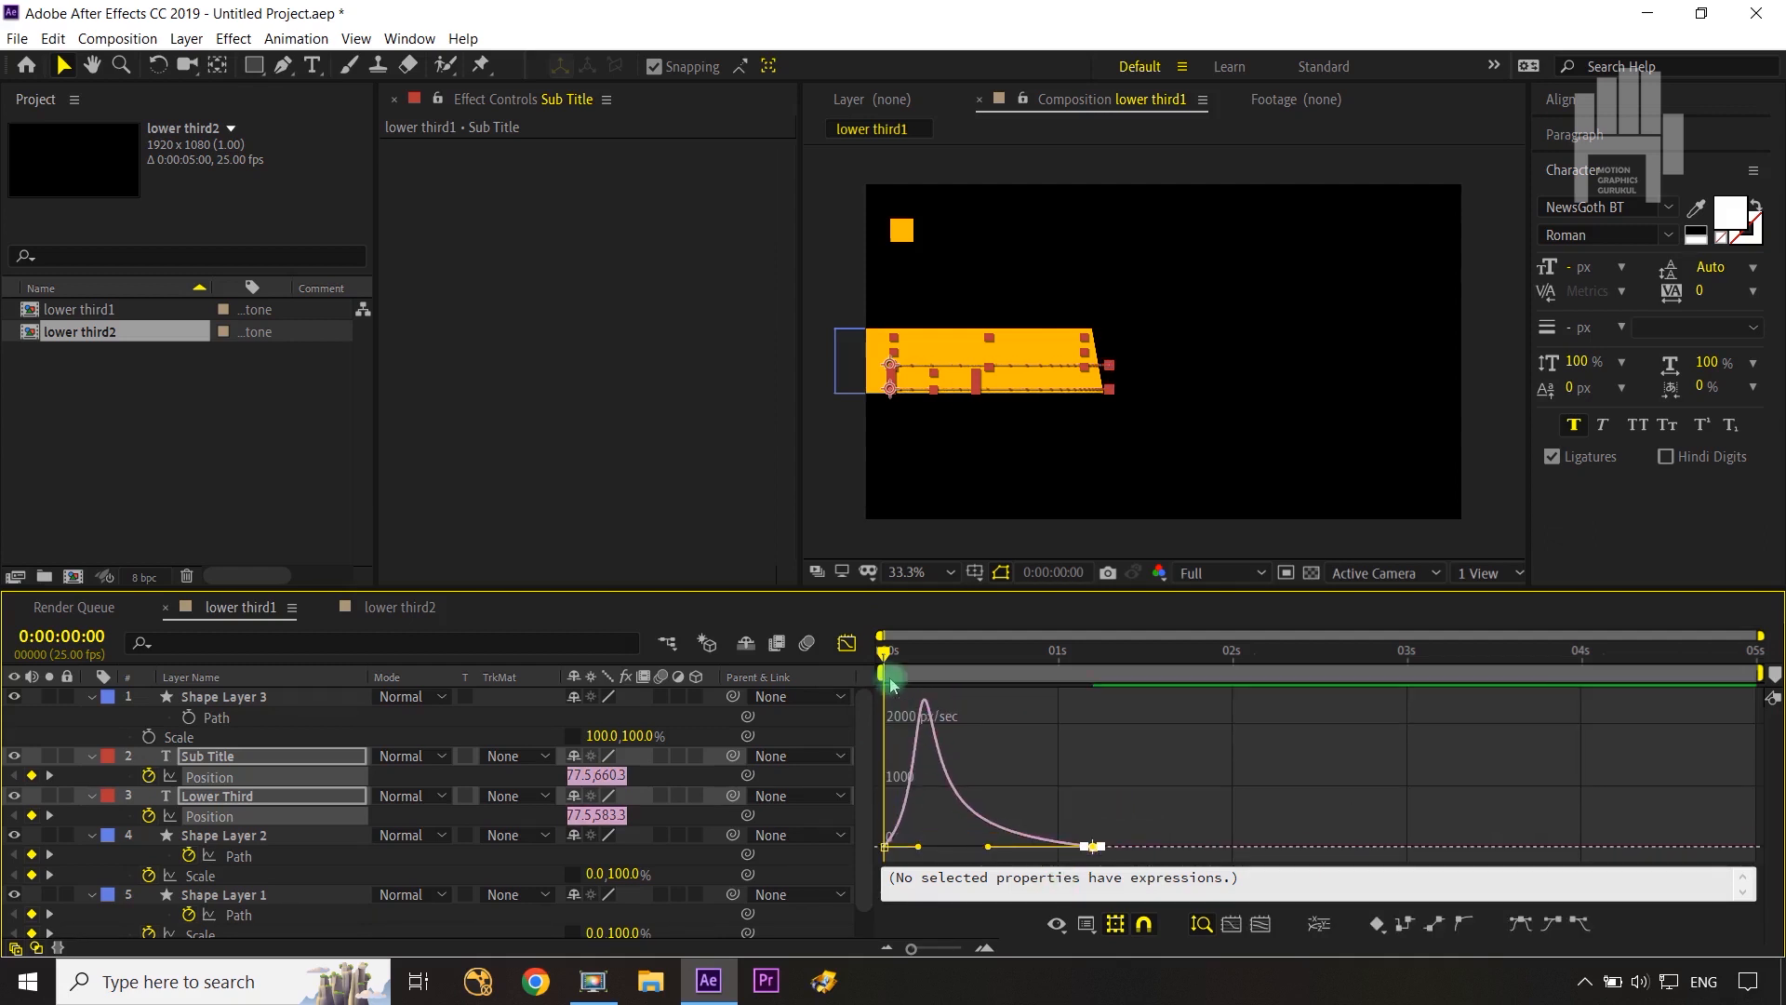
left_click(846, 643)
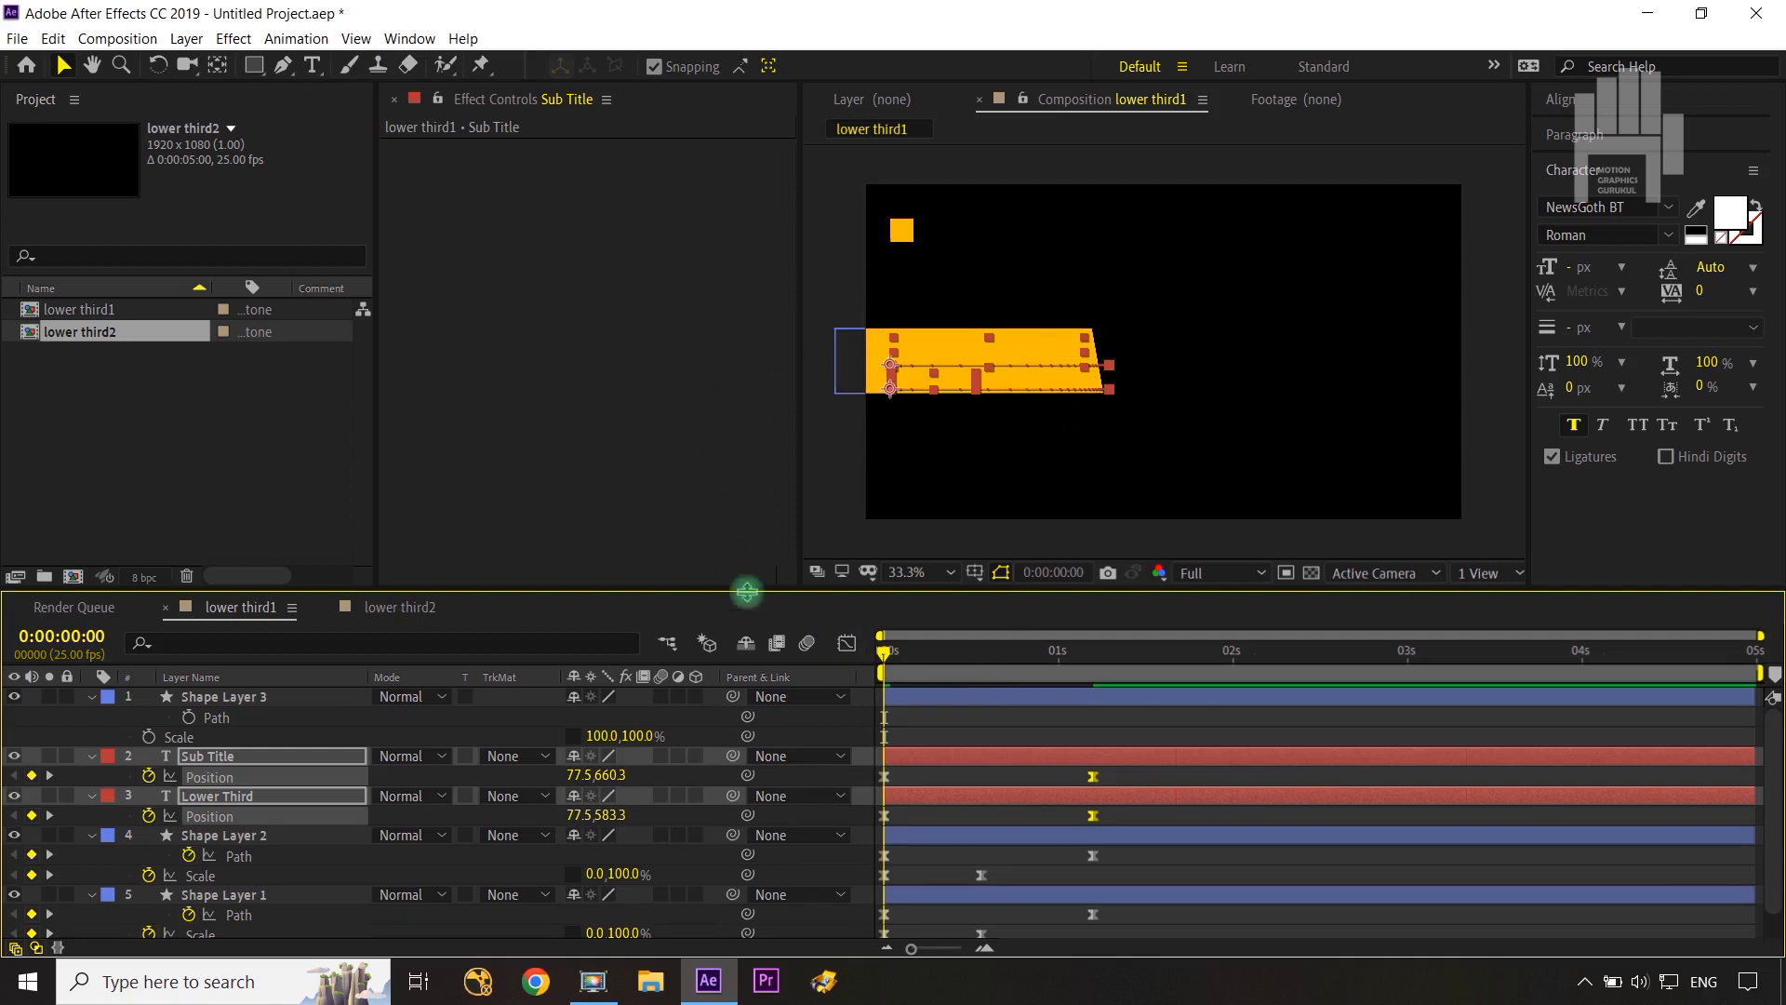
Step: Trim the start of the Sub Title and Lower Third layers to 0:00:00:03
key("ctrl+Right")
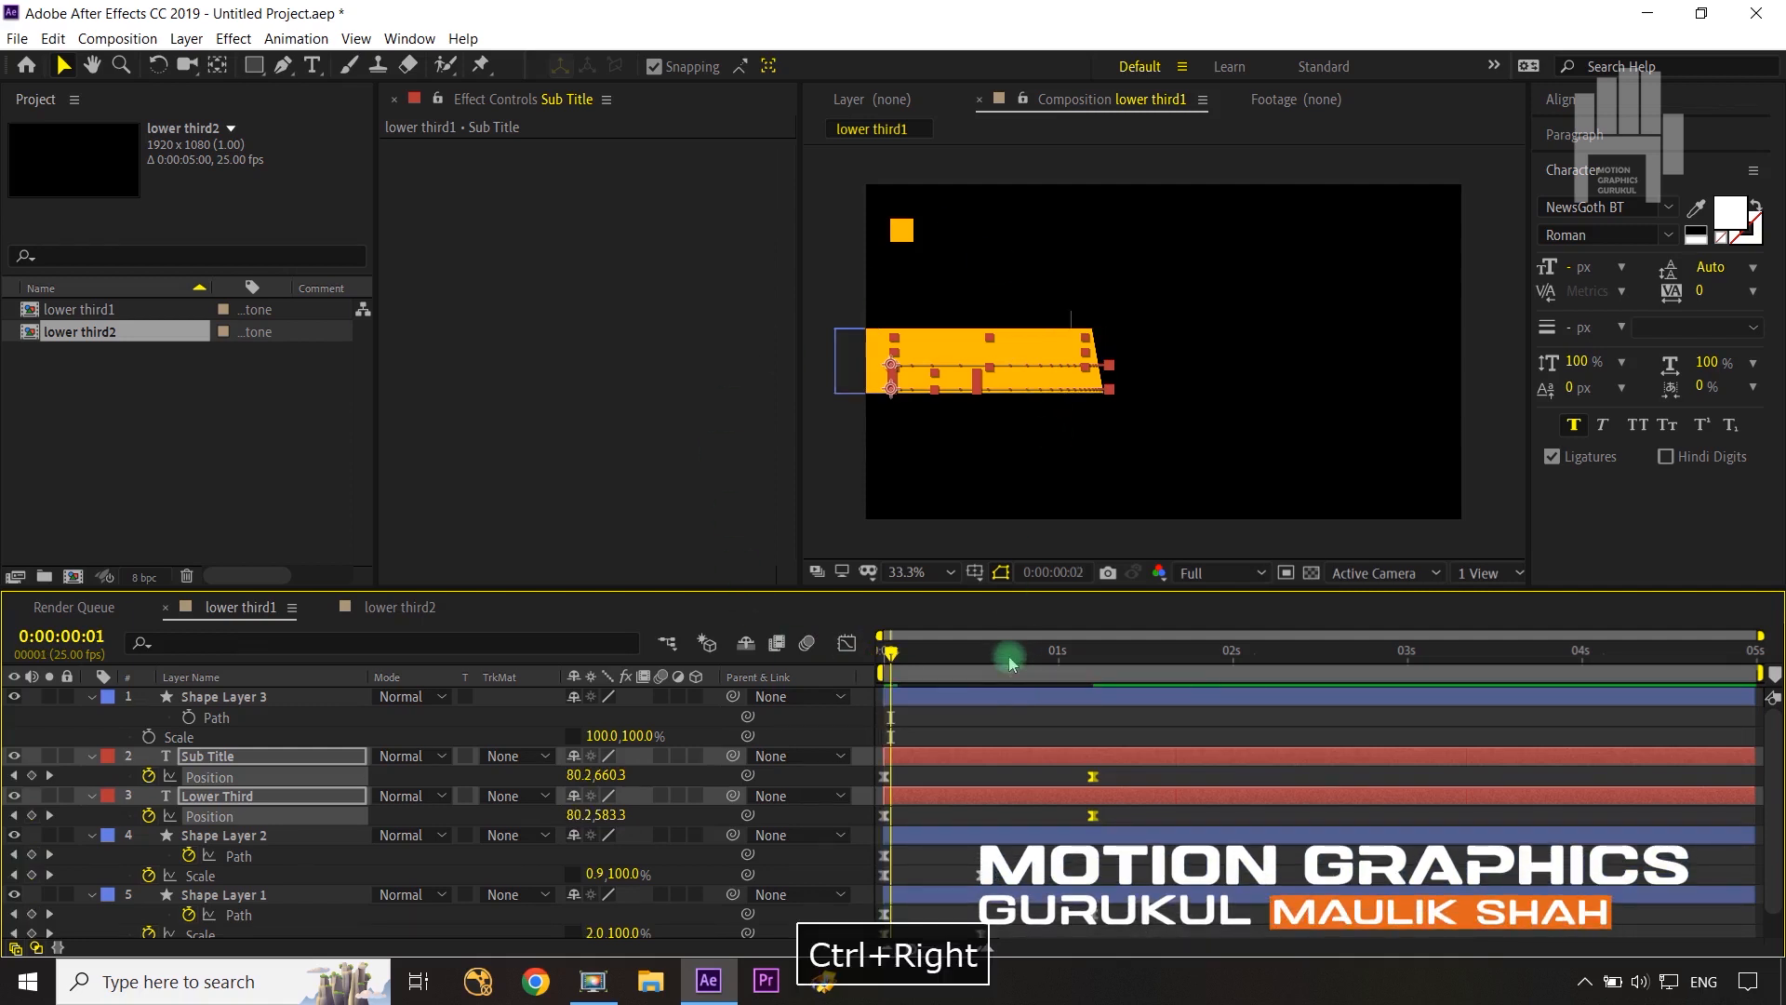
key("ctrl+Right")
key("ctrl+Right")
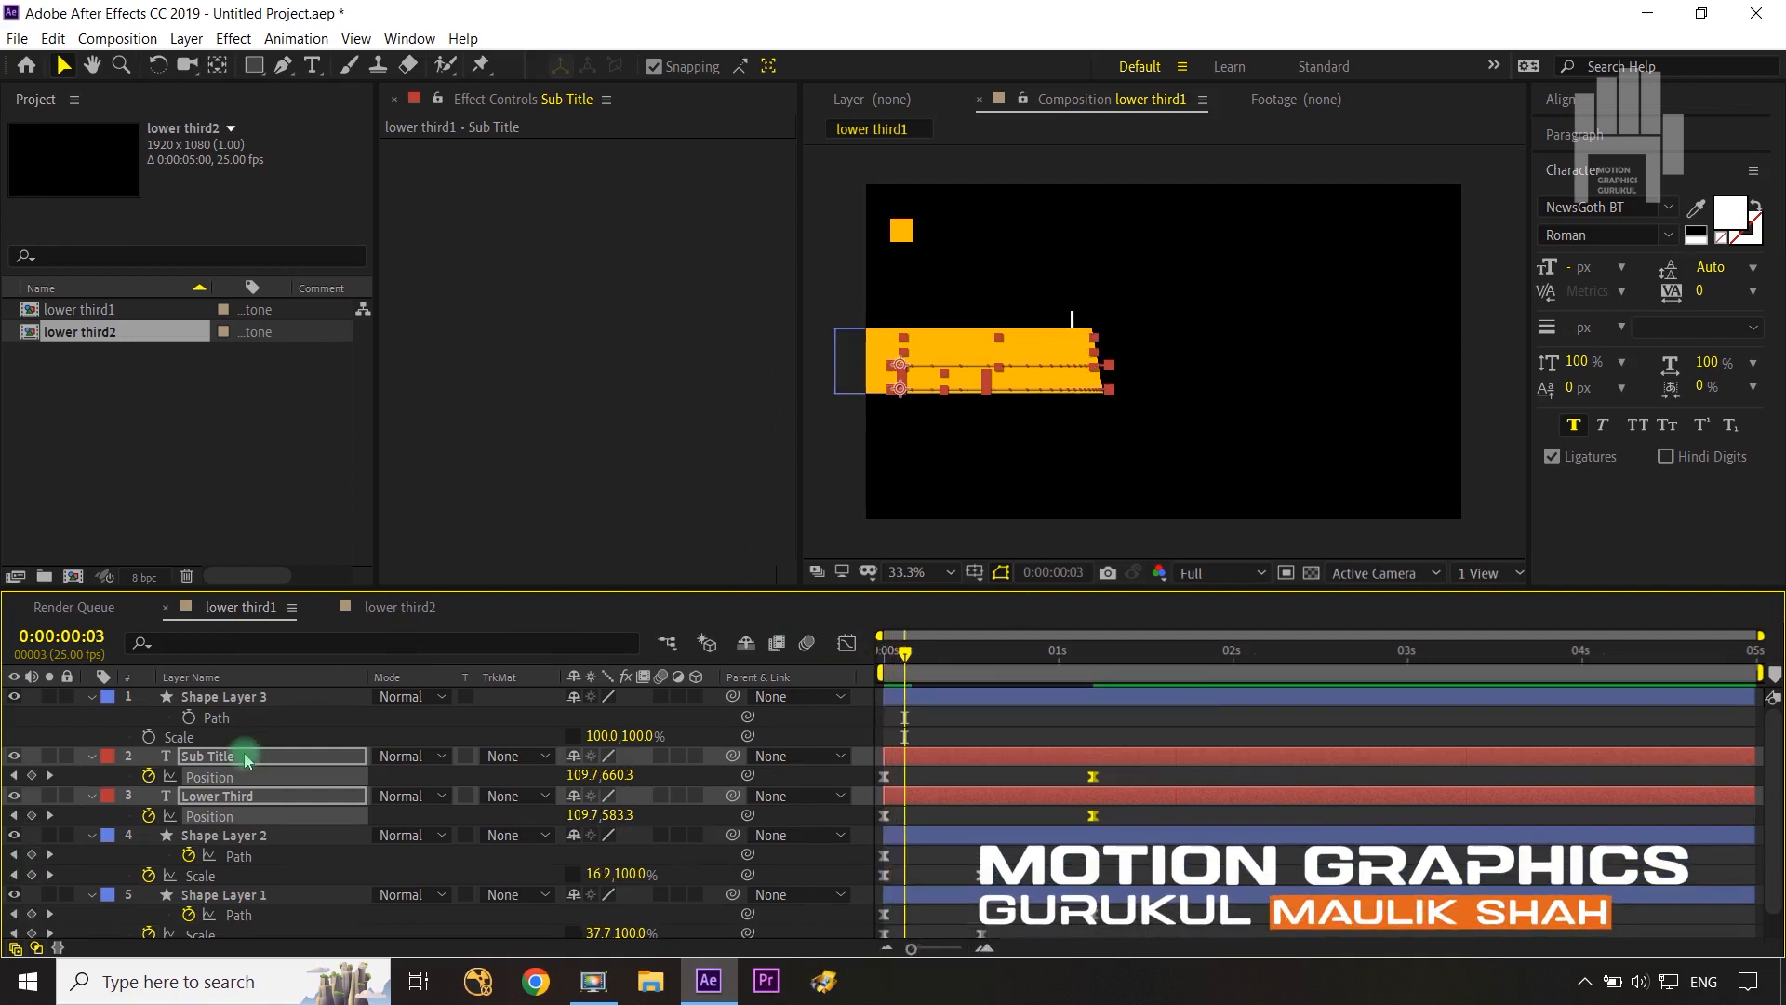
key("alt+bracketleft")
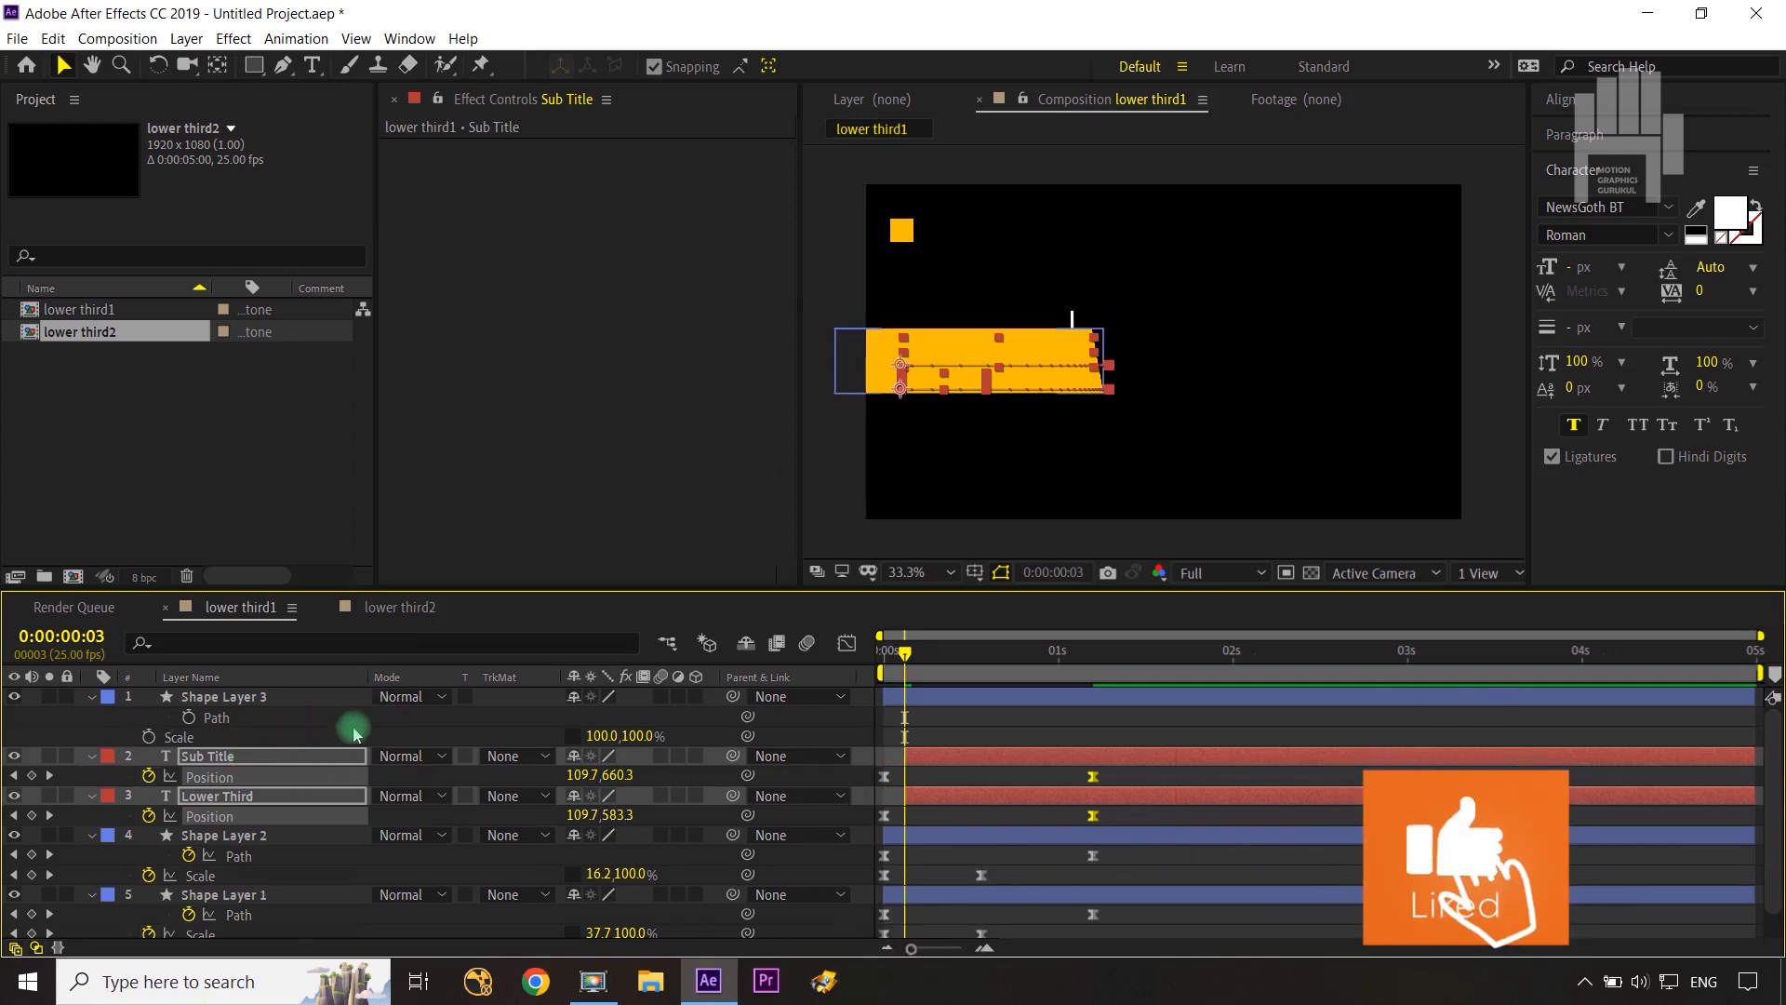
left_click(286, 737)
left_click(270, 756)
left_click(259, 802)
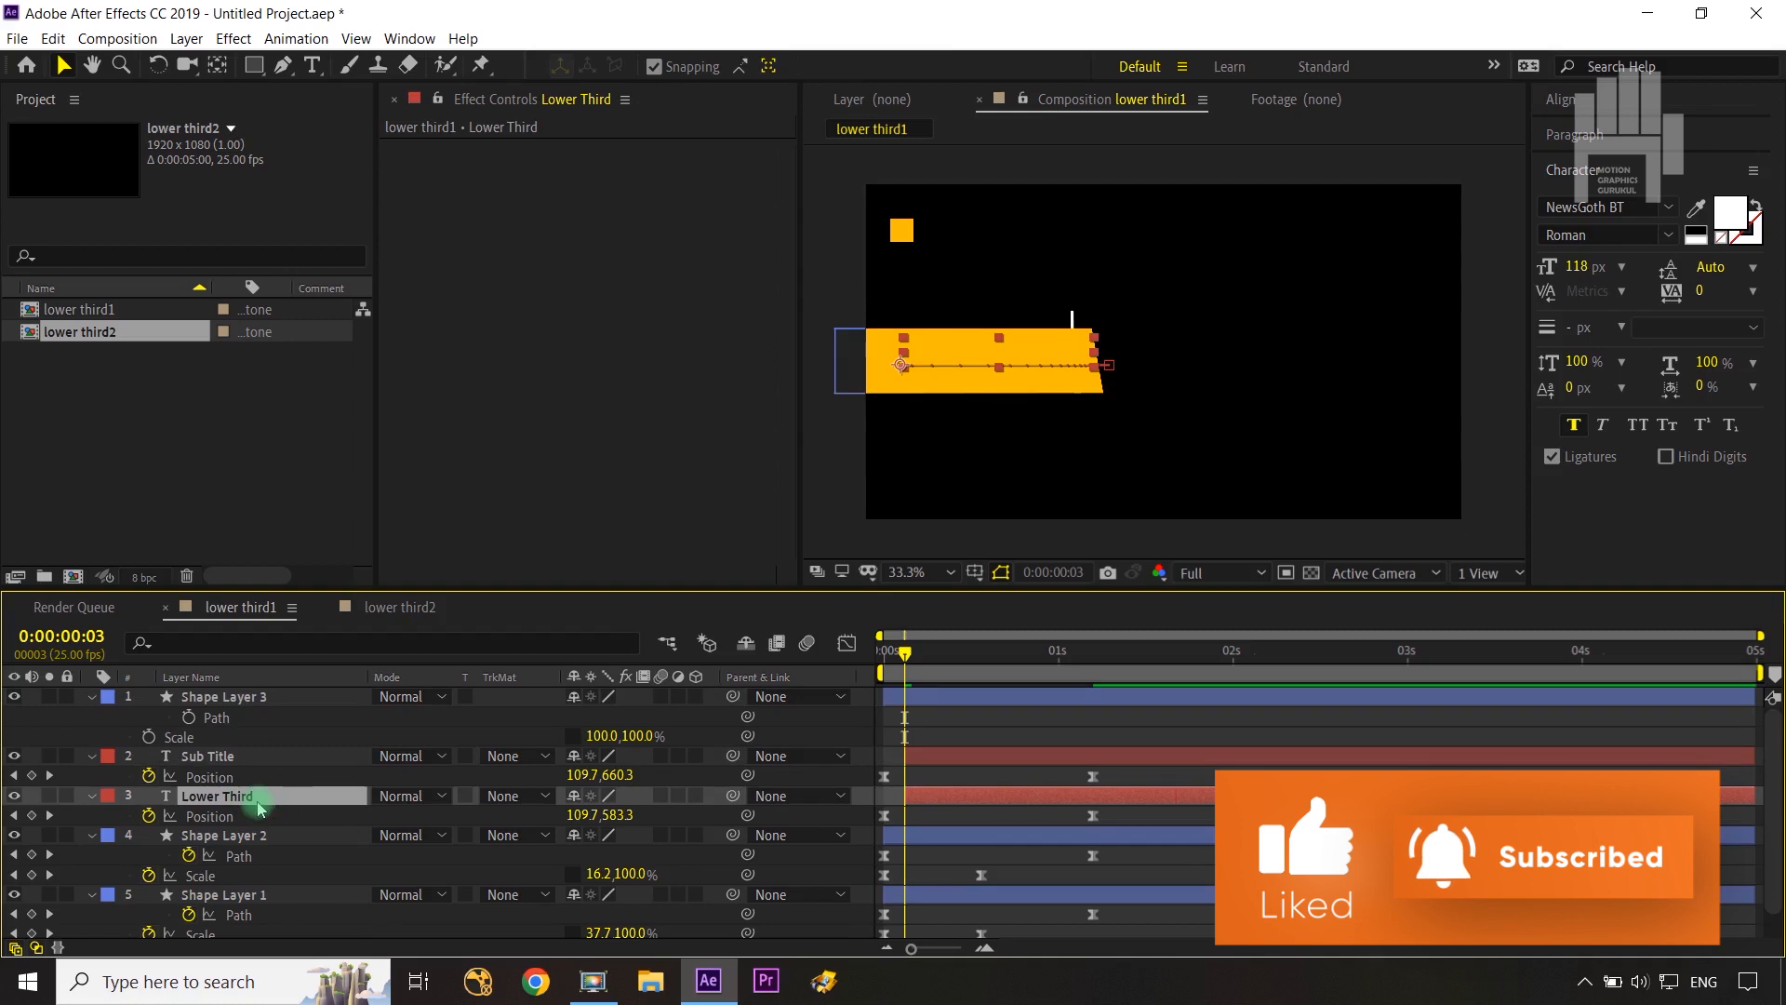
left_click(246, 697)
left_click(244, 756)
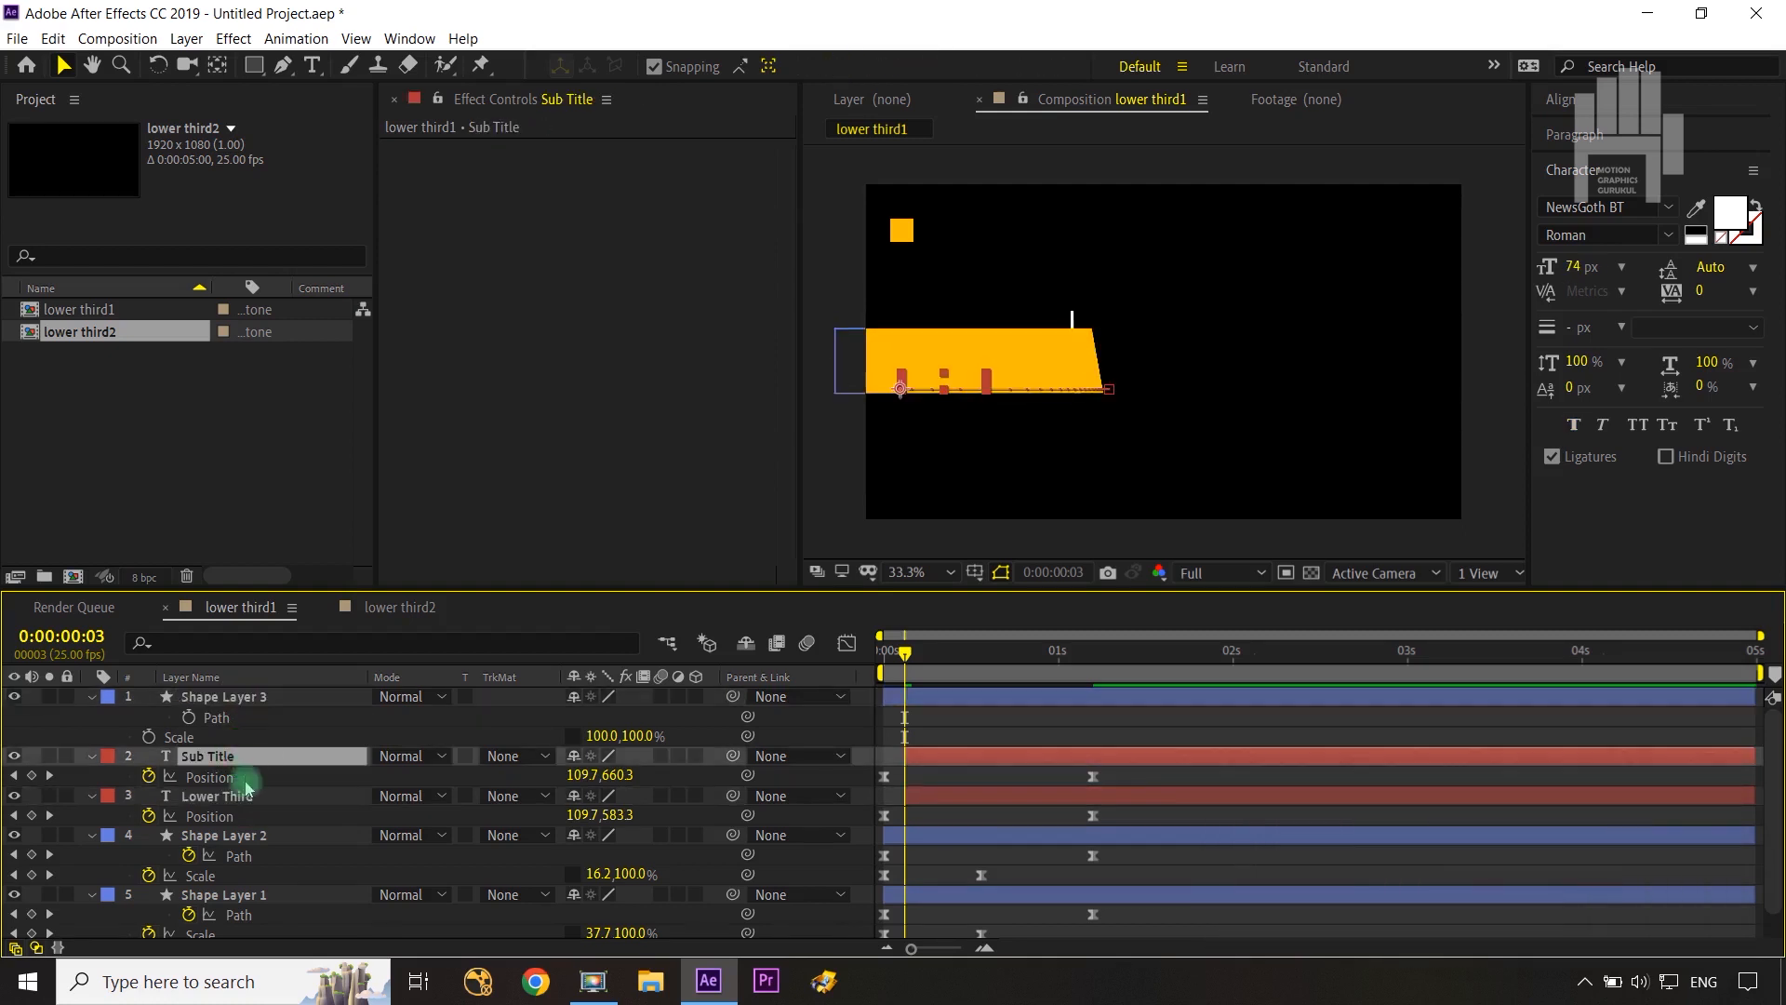
Step: Hide Shape Layer 3 and apply the Set Matte effect to the Lower Third text layer
left_click(247, 798)
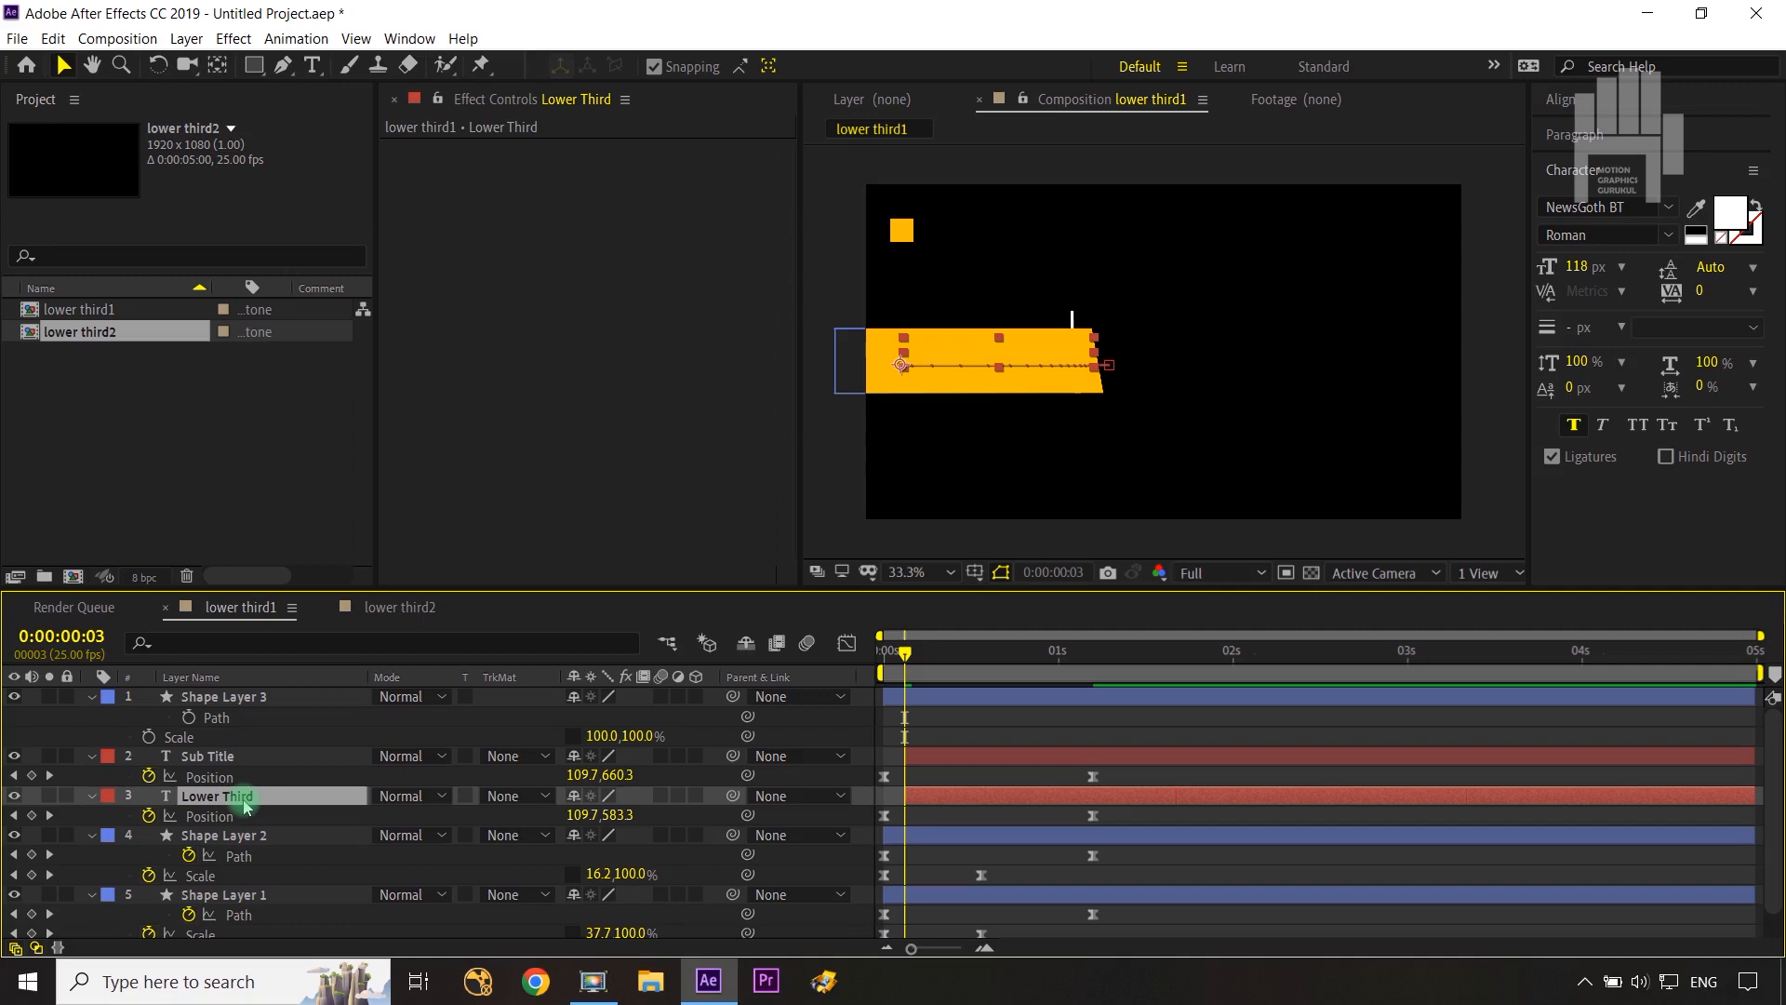
left_click(14, 697)
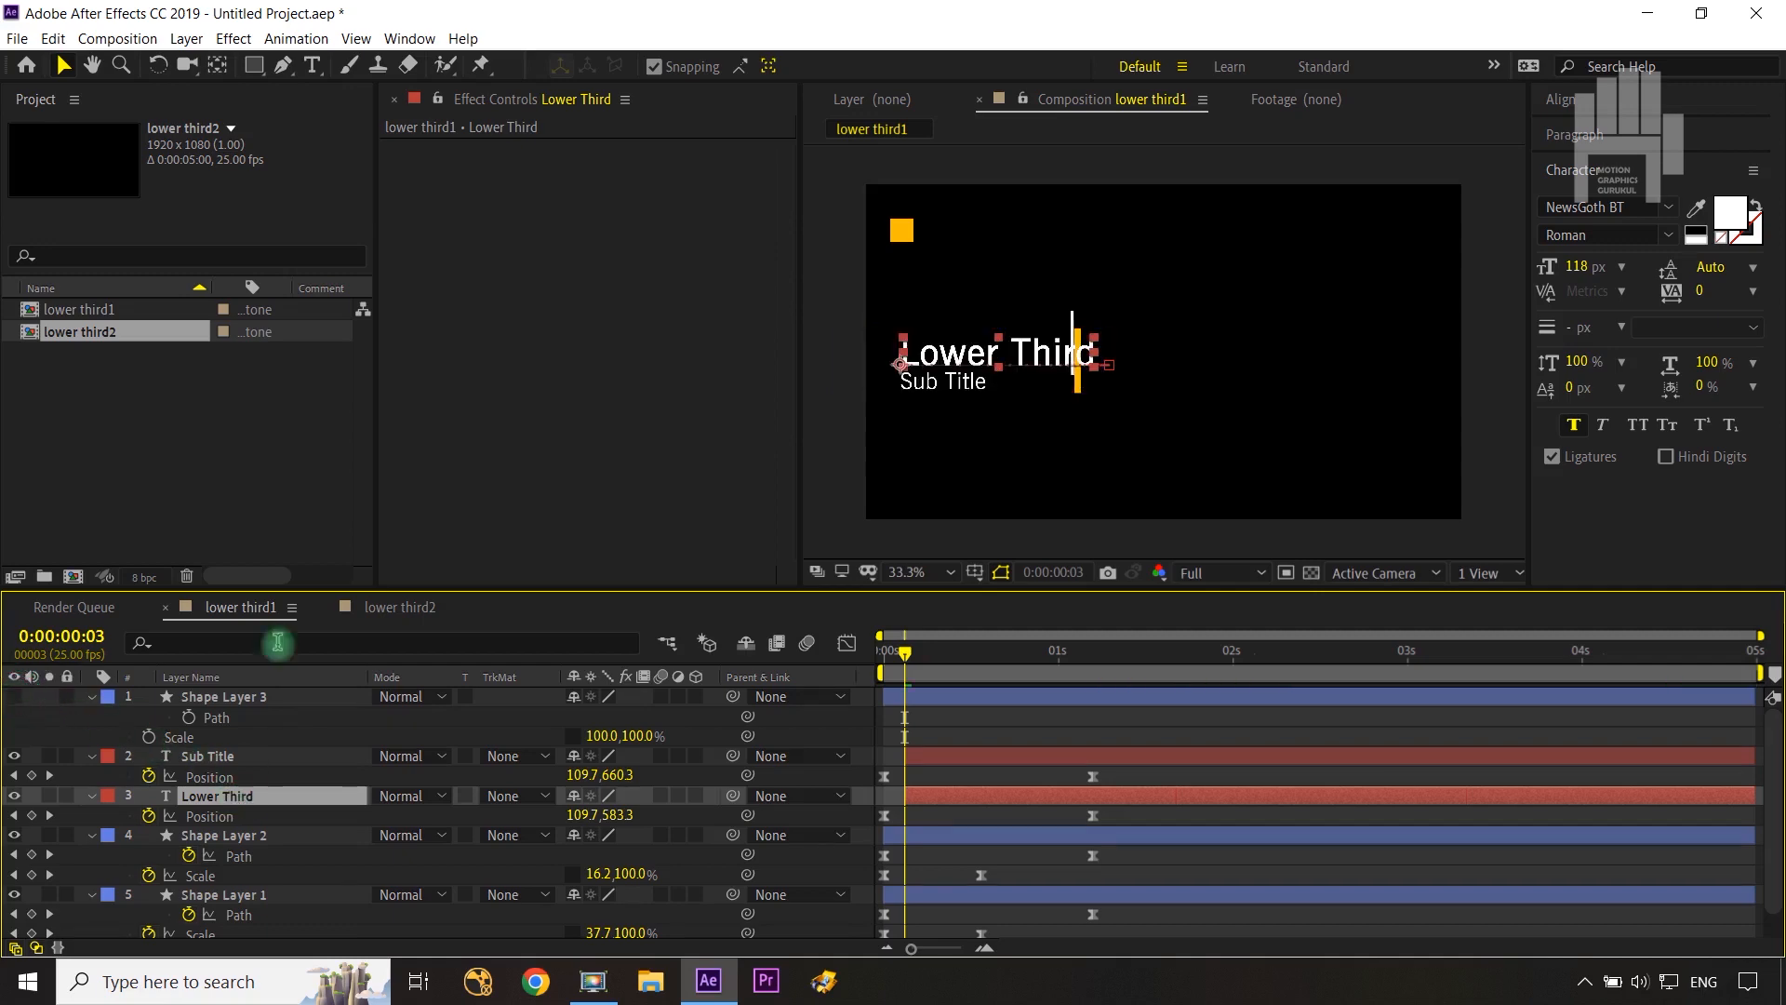
left_click(234, 38)
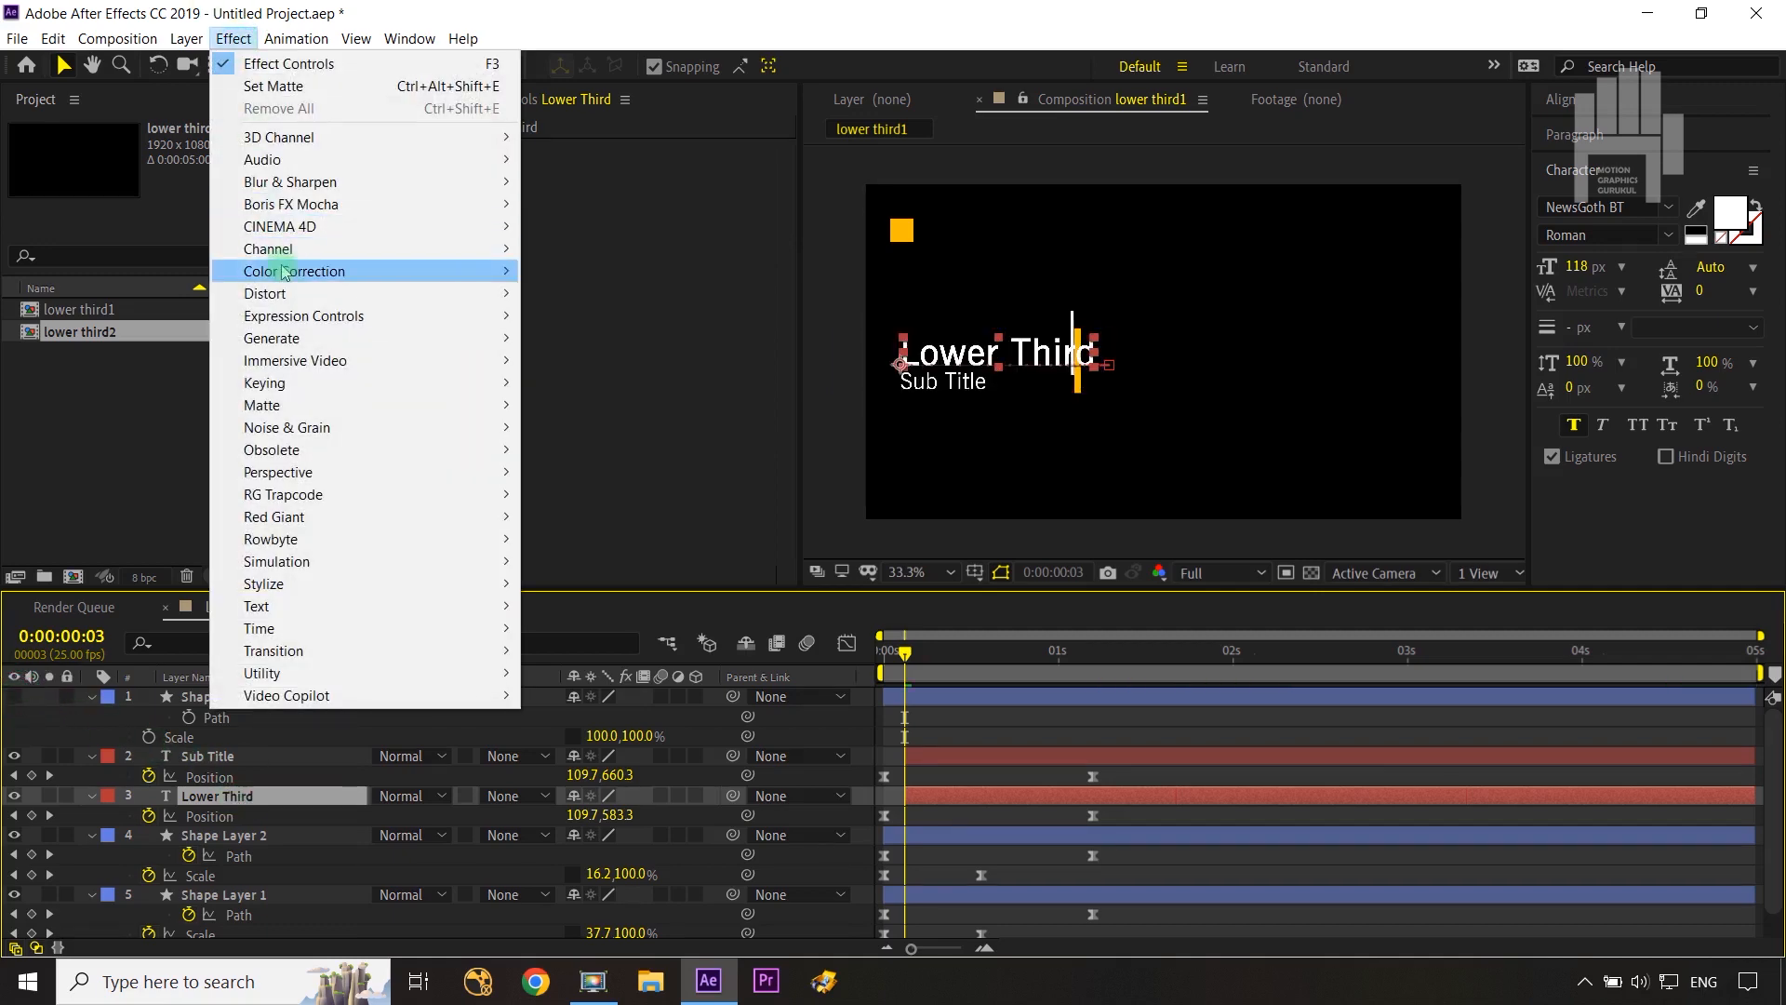
mouse_move(279, 248)
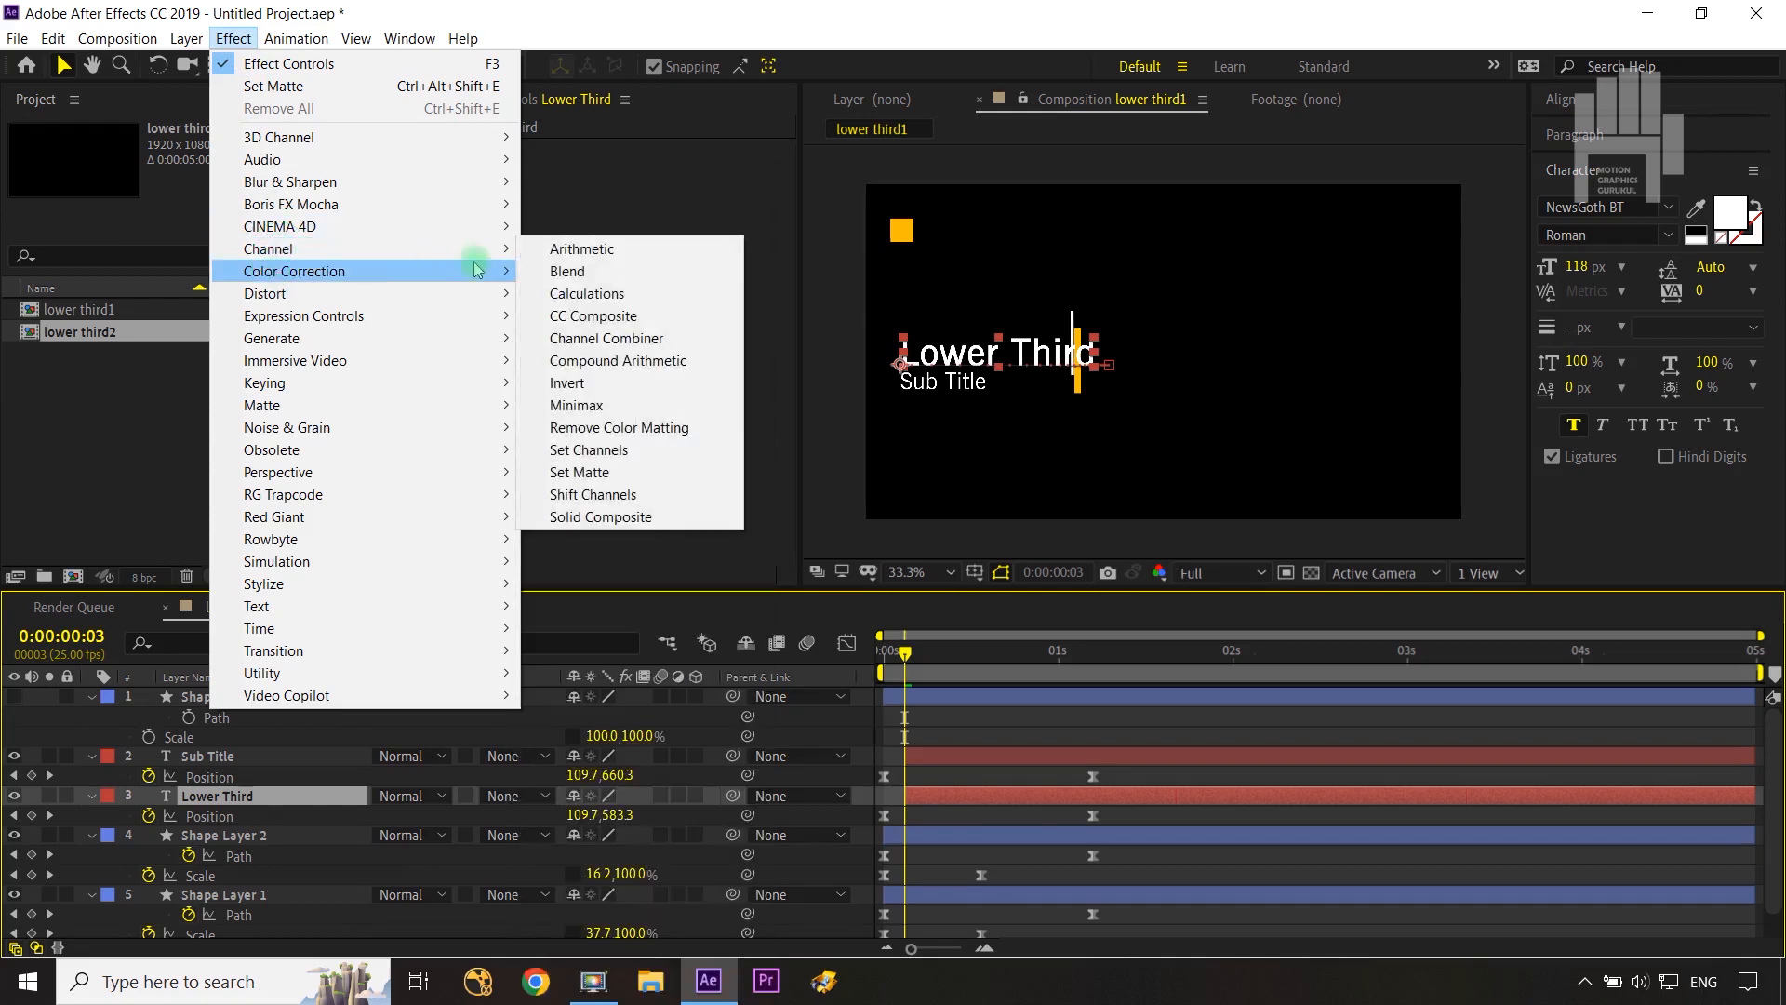
left_click(593, 476)
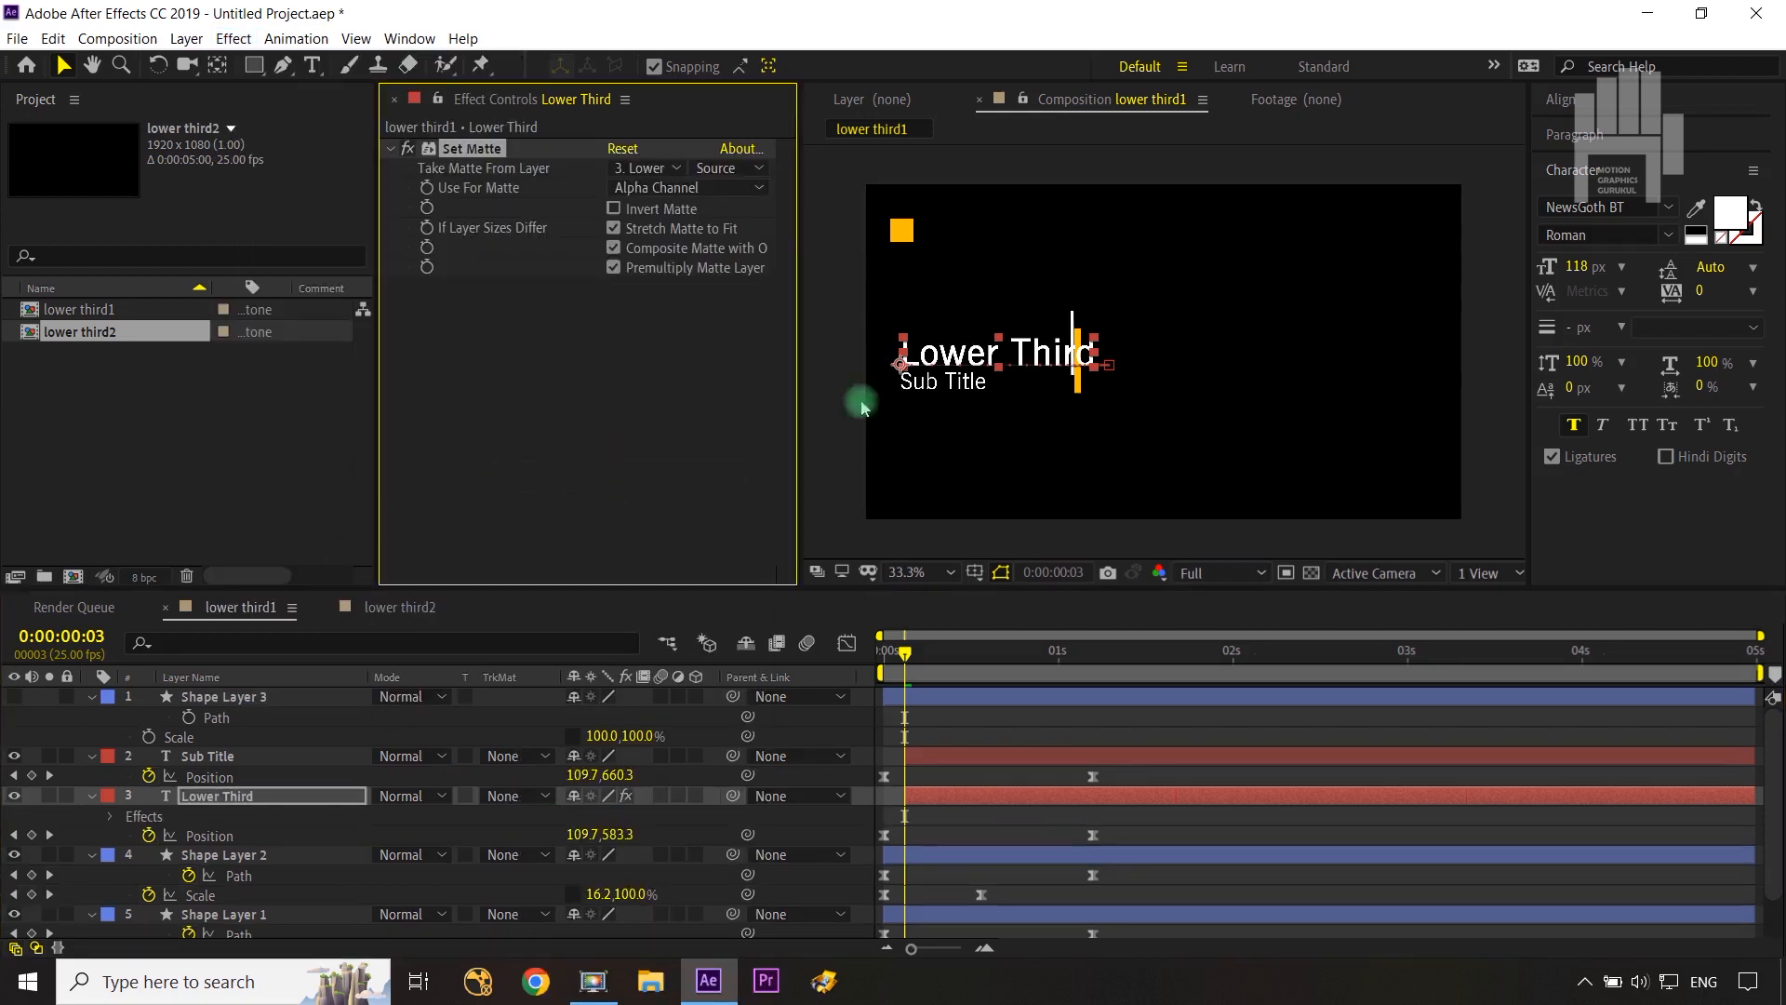
Step: Set the Lower Third matte source to Shape Layer 3 and enable Invert Matte
left_click(656, 168)
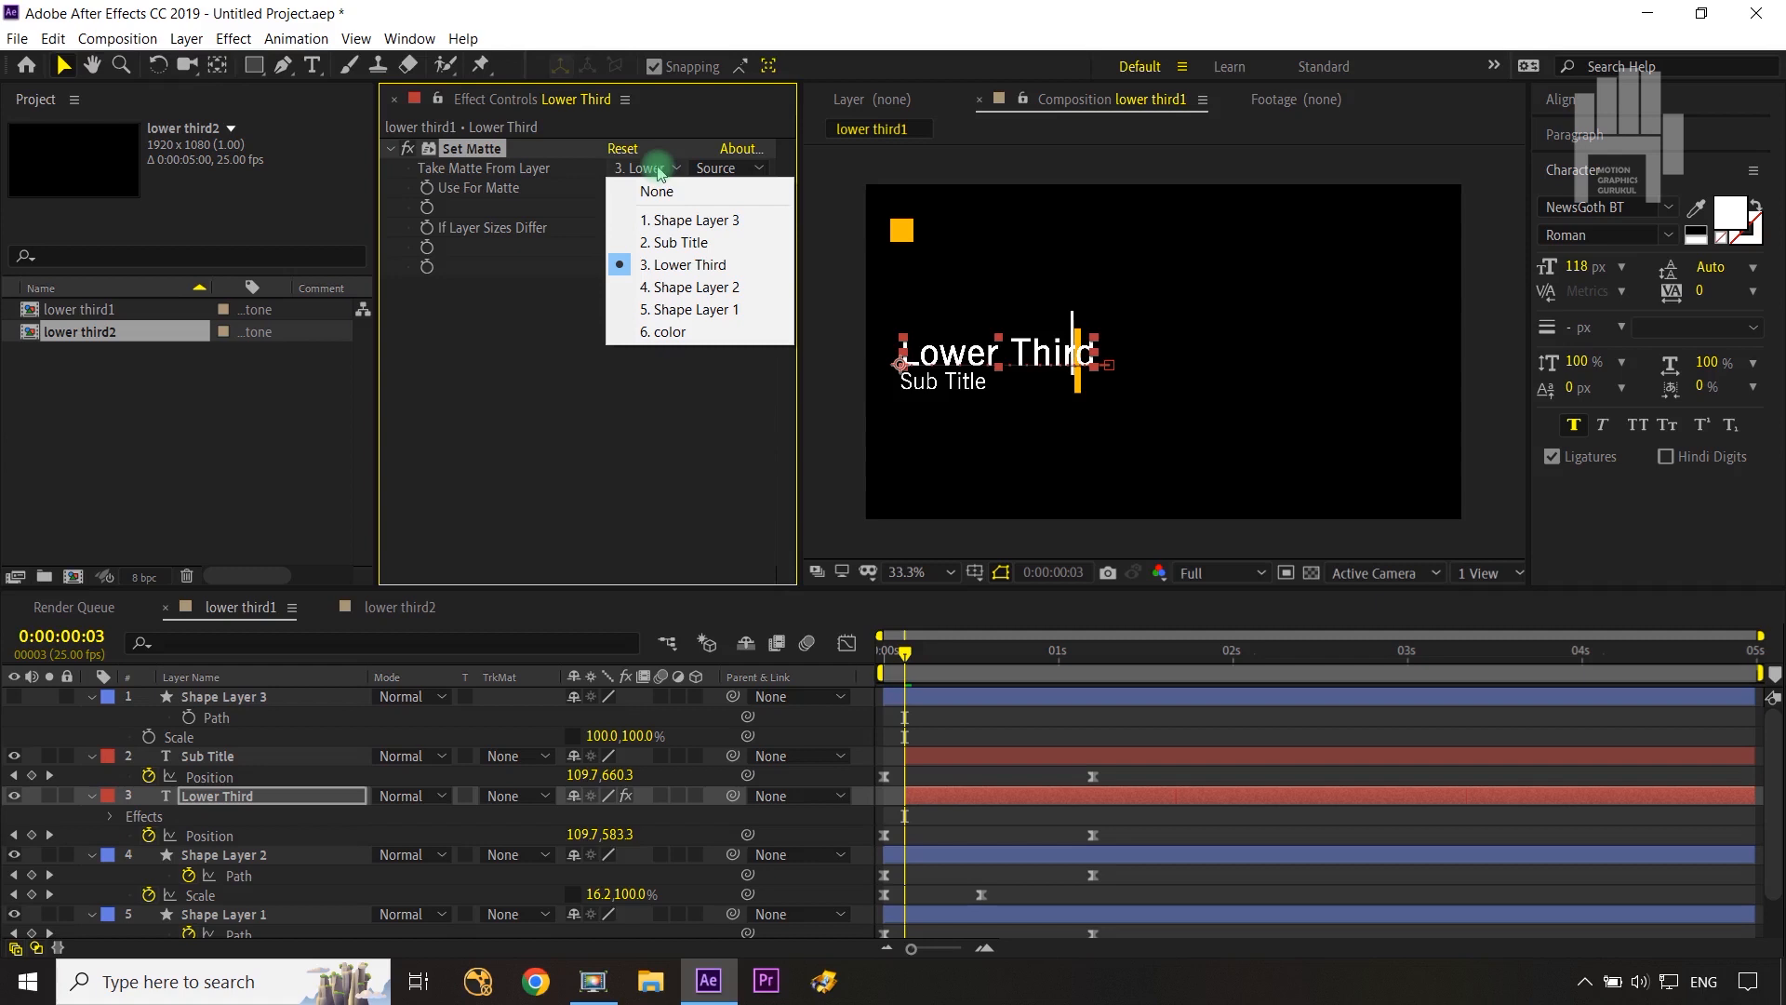
left_click(670, 223)
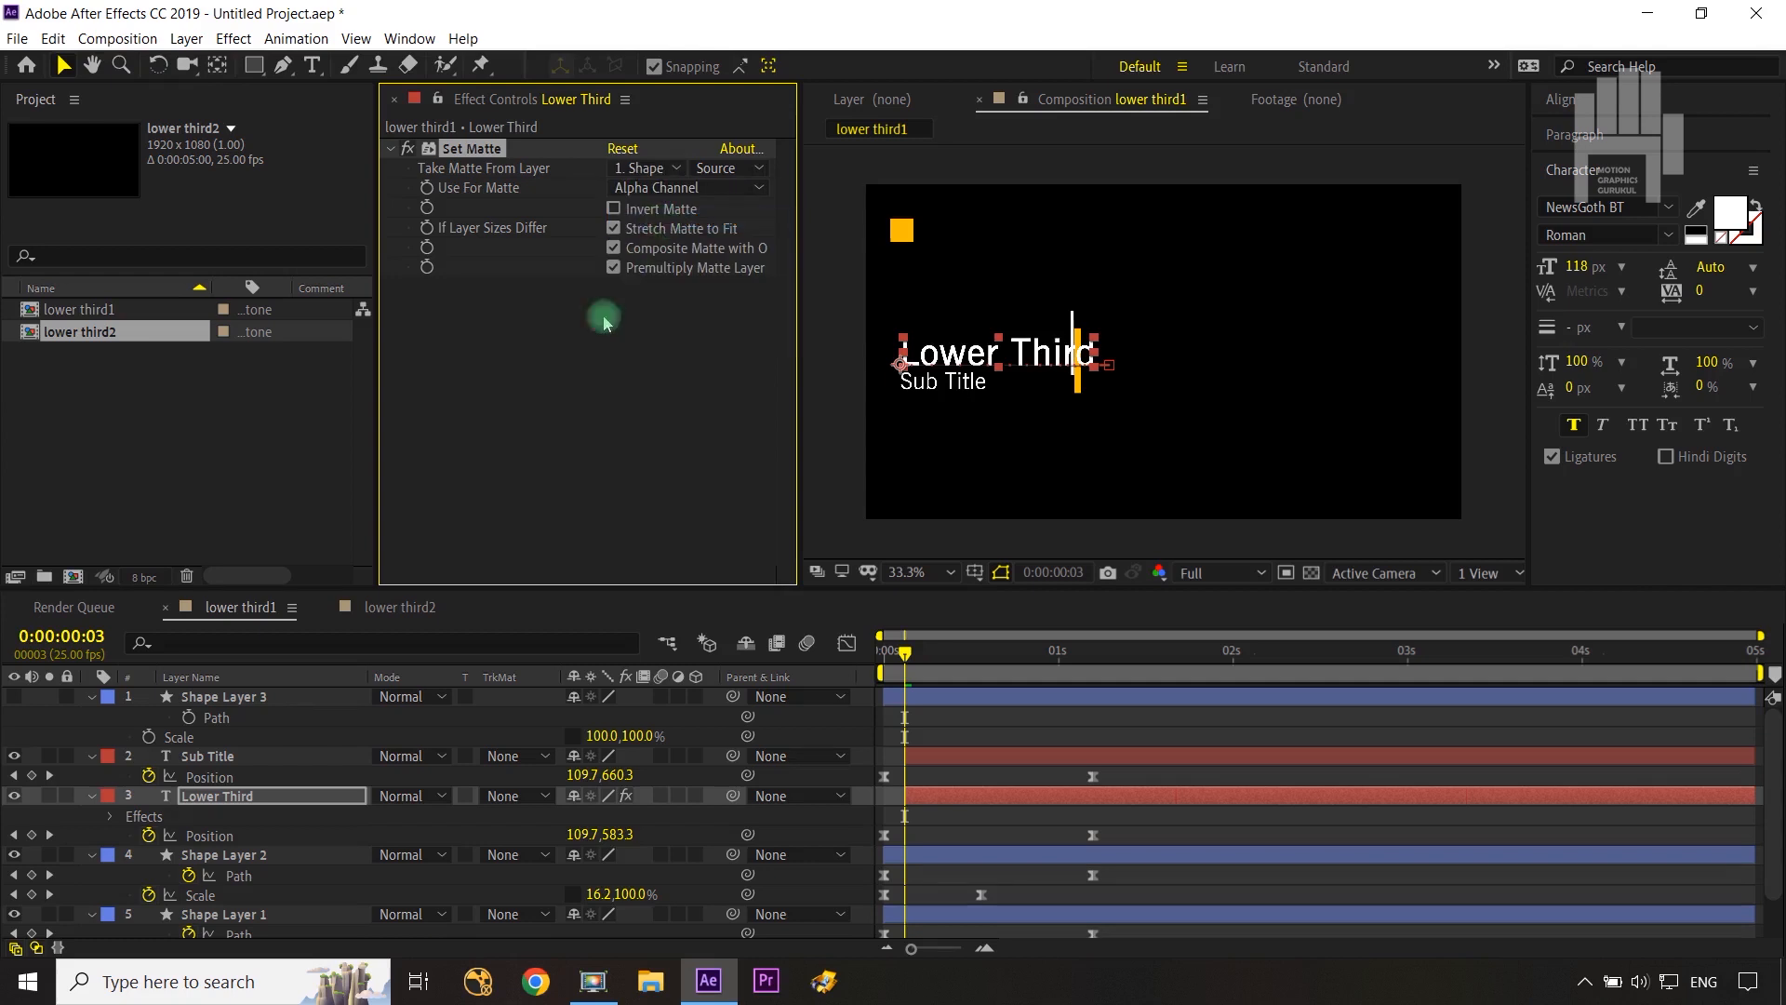
left_click(613, 209)
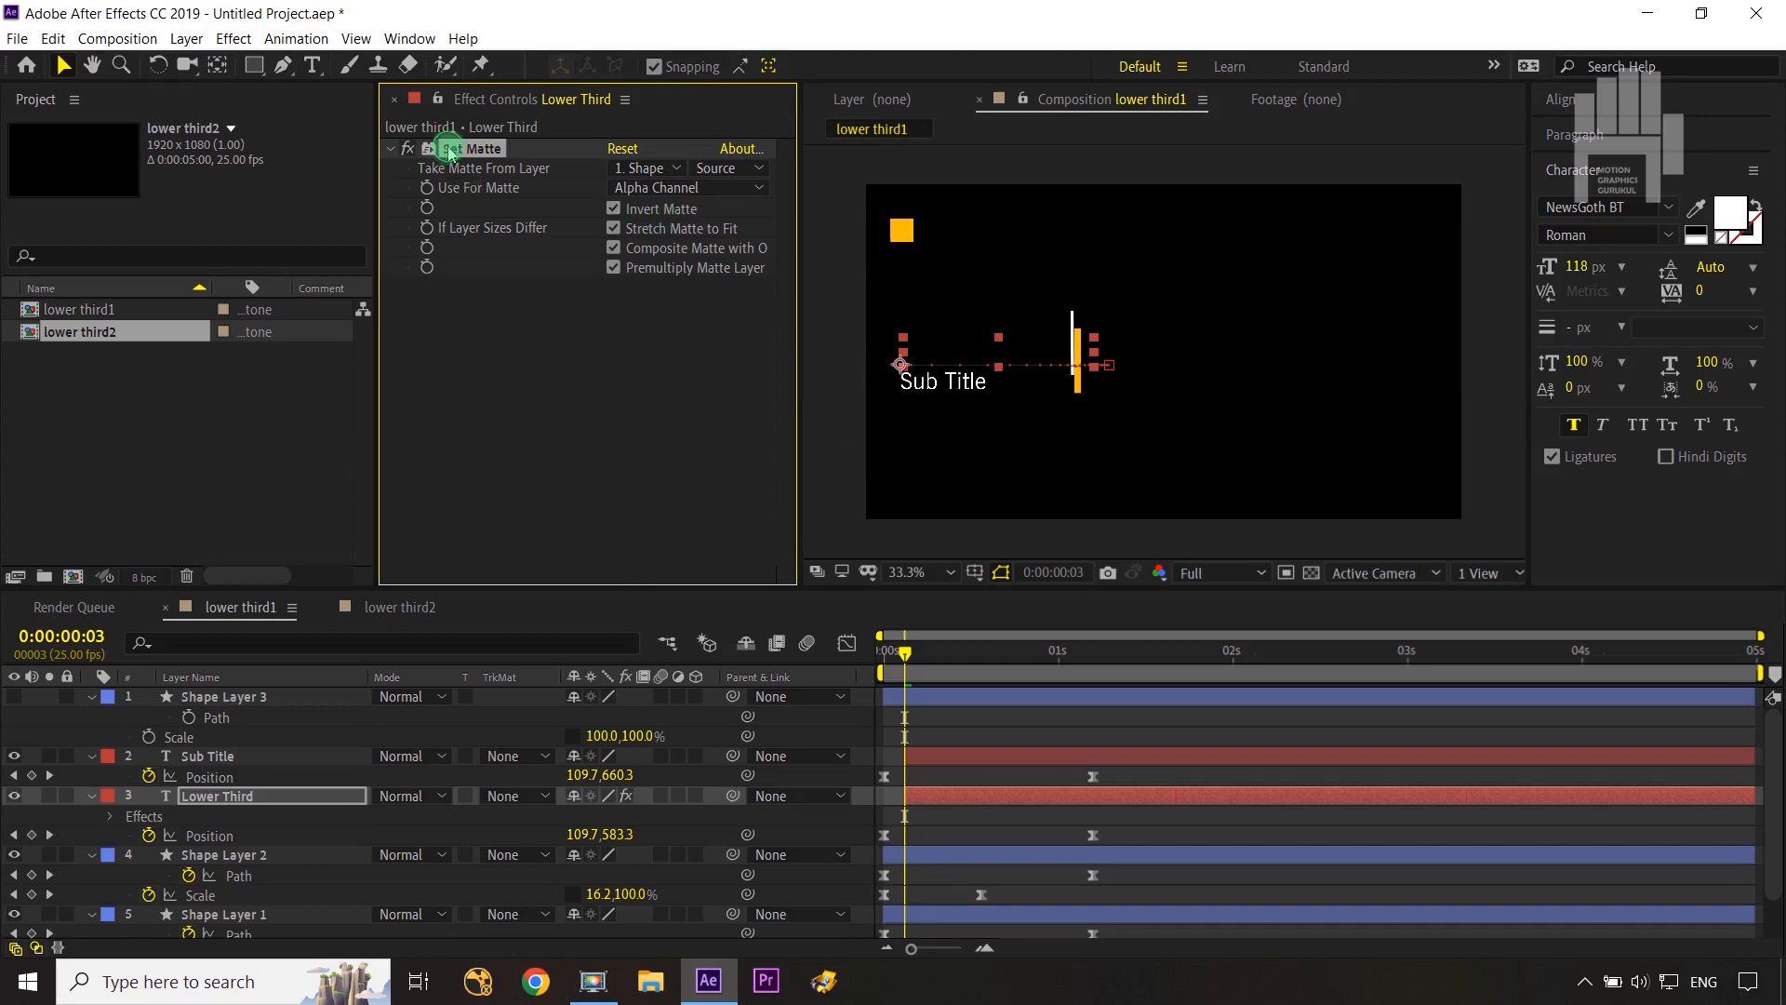
Step: Copy the Set Matte effect from Lower Third to the Sub Title layer
key("ctrl+c")
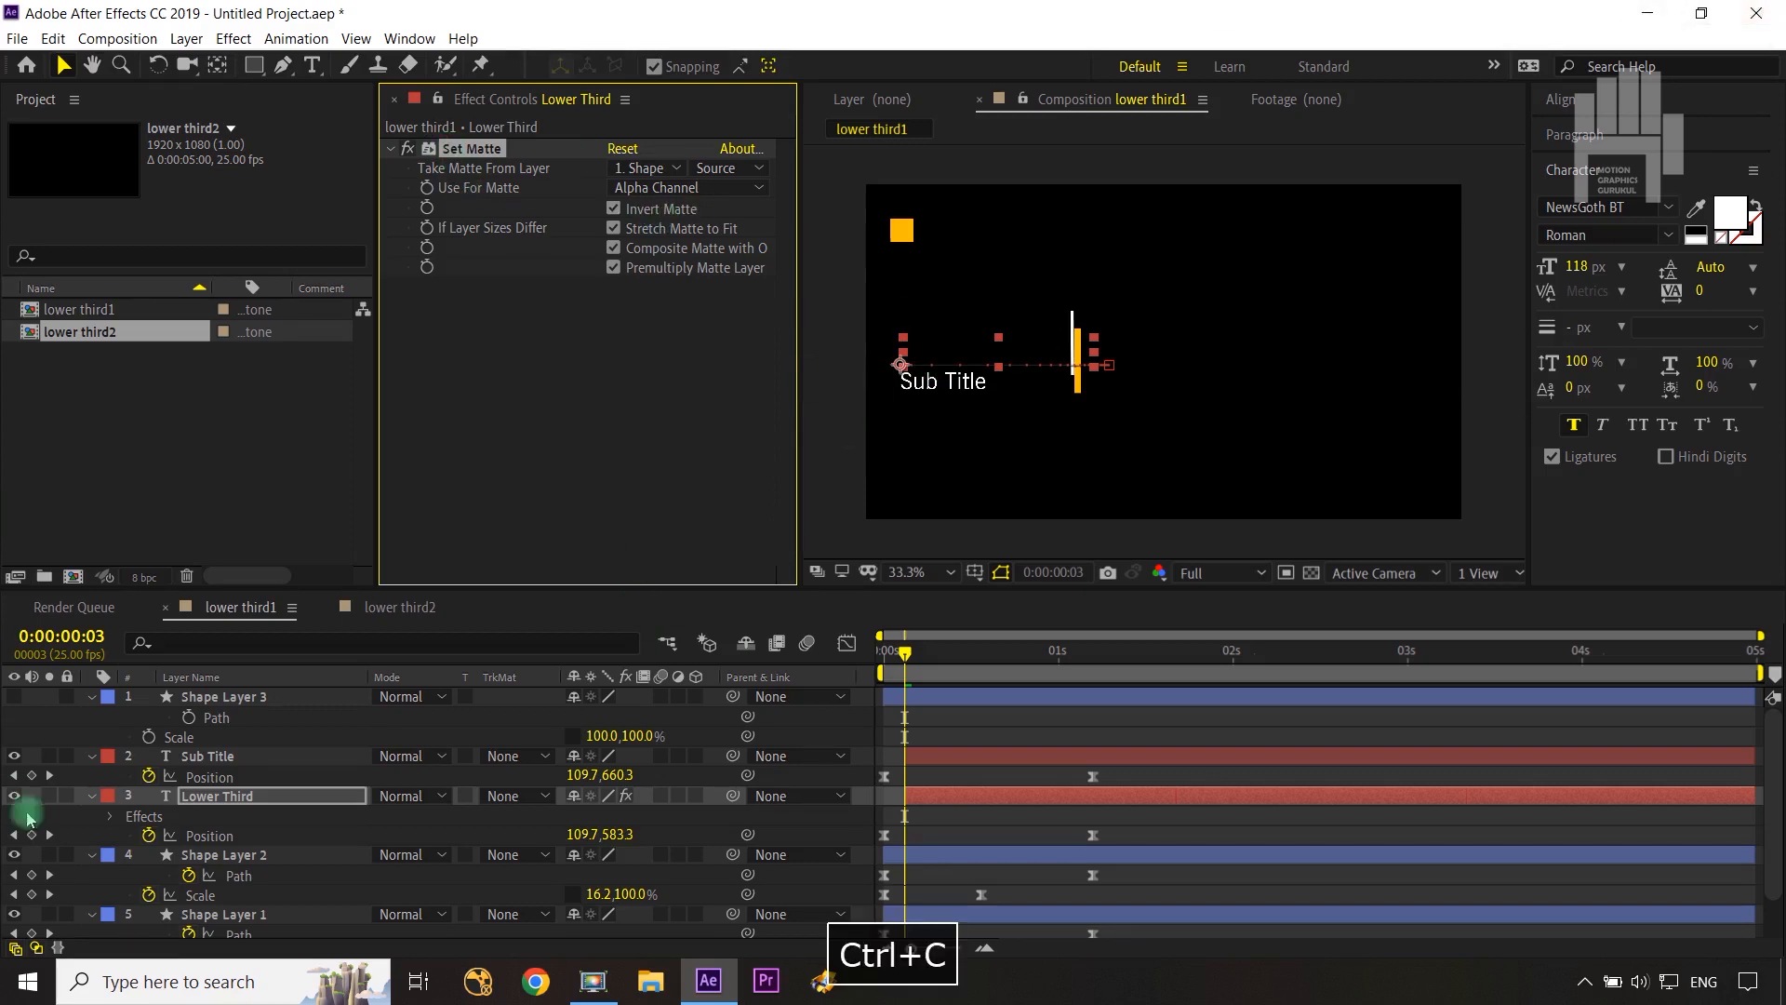
left_click(297, 758)
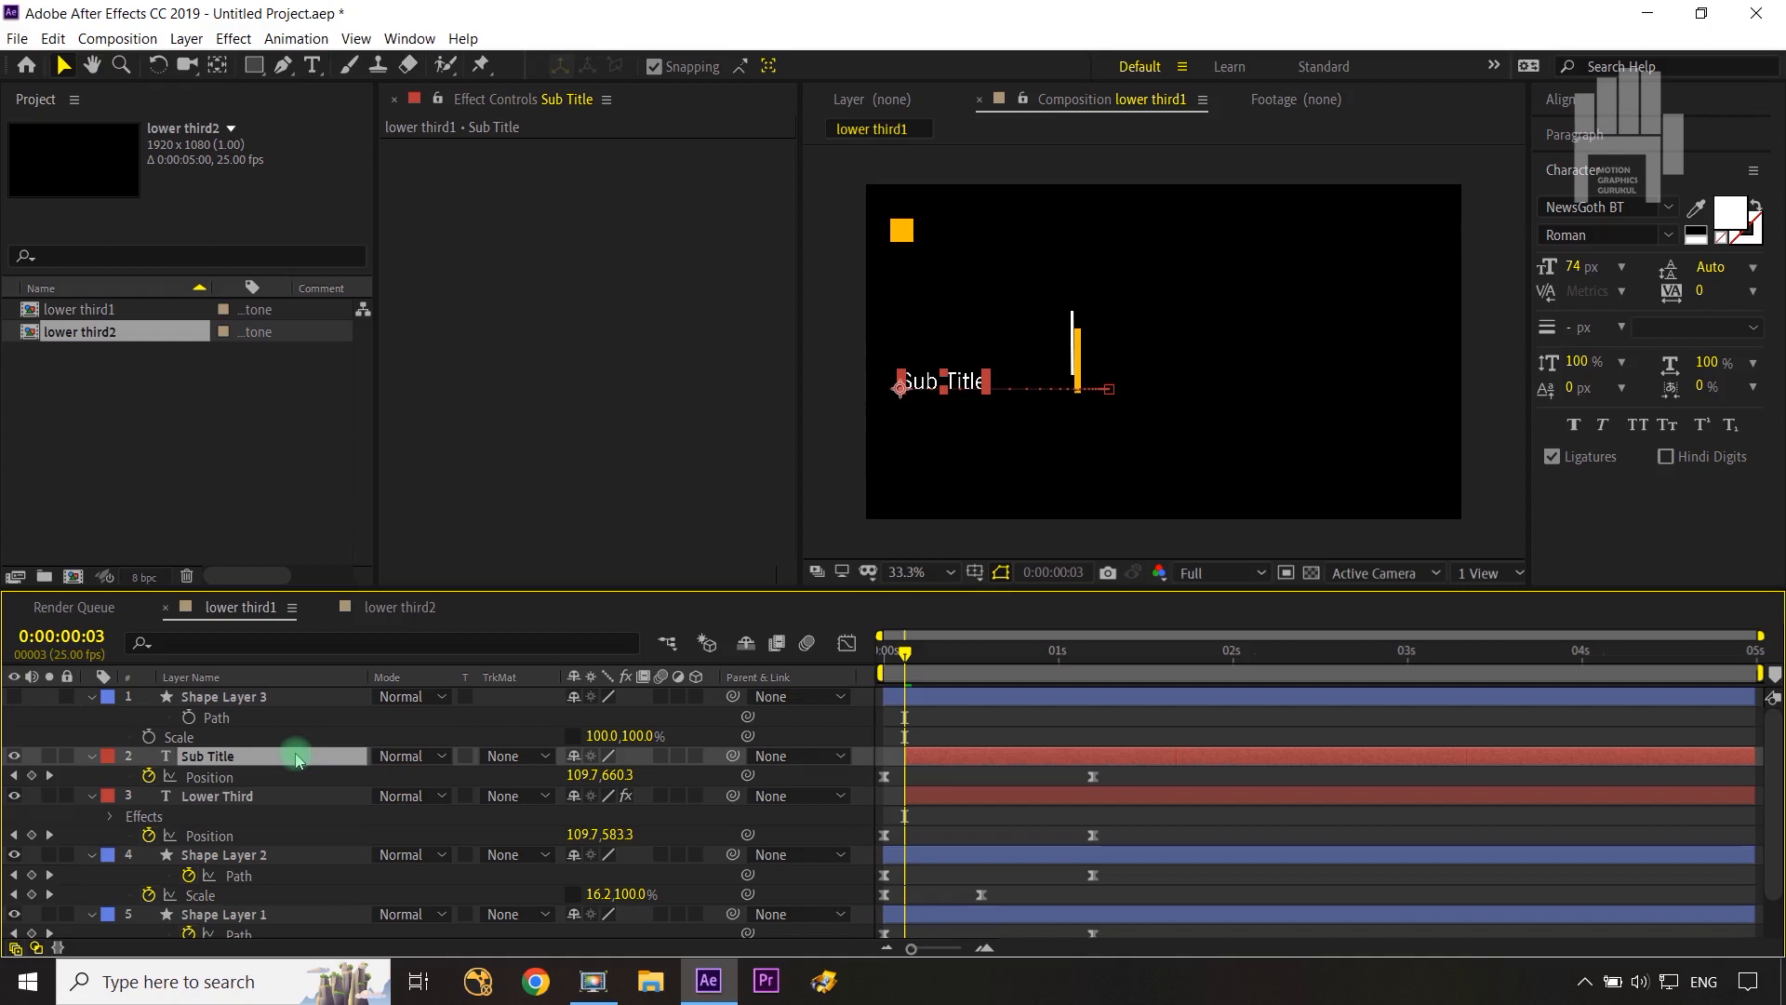
key("ctrl+v")
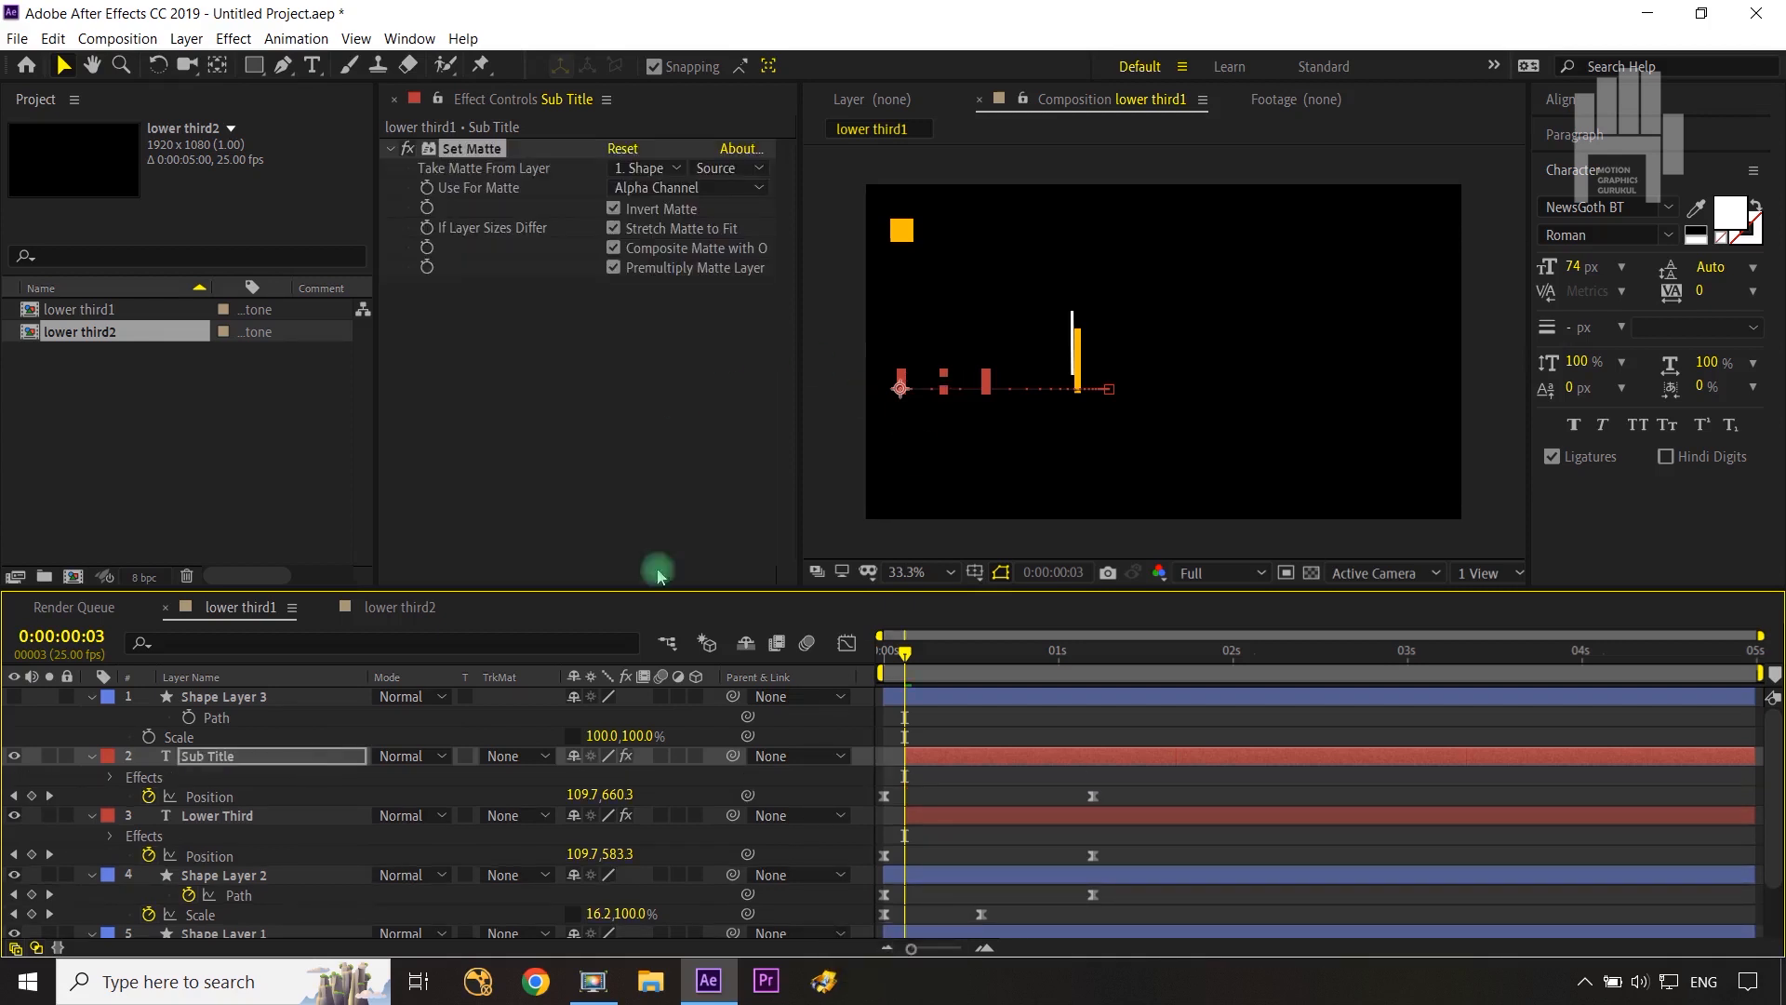
left_click(835, 727)
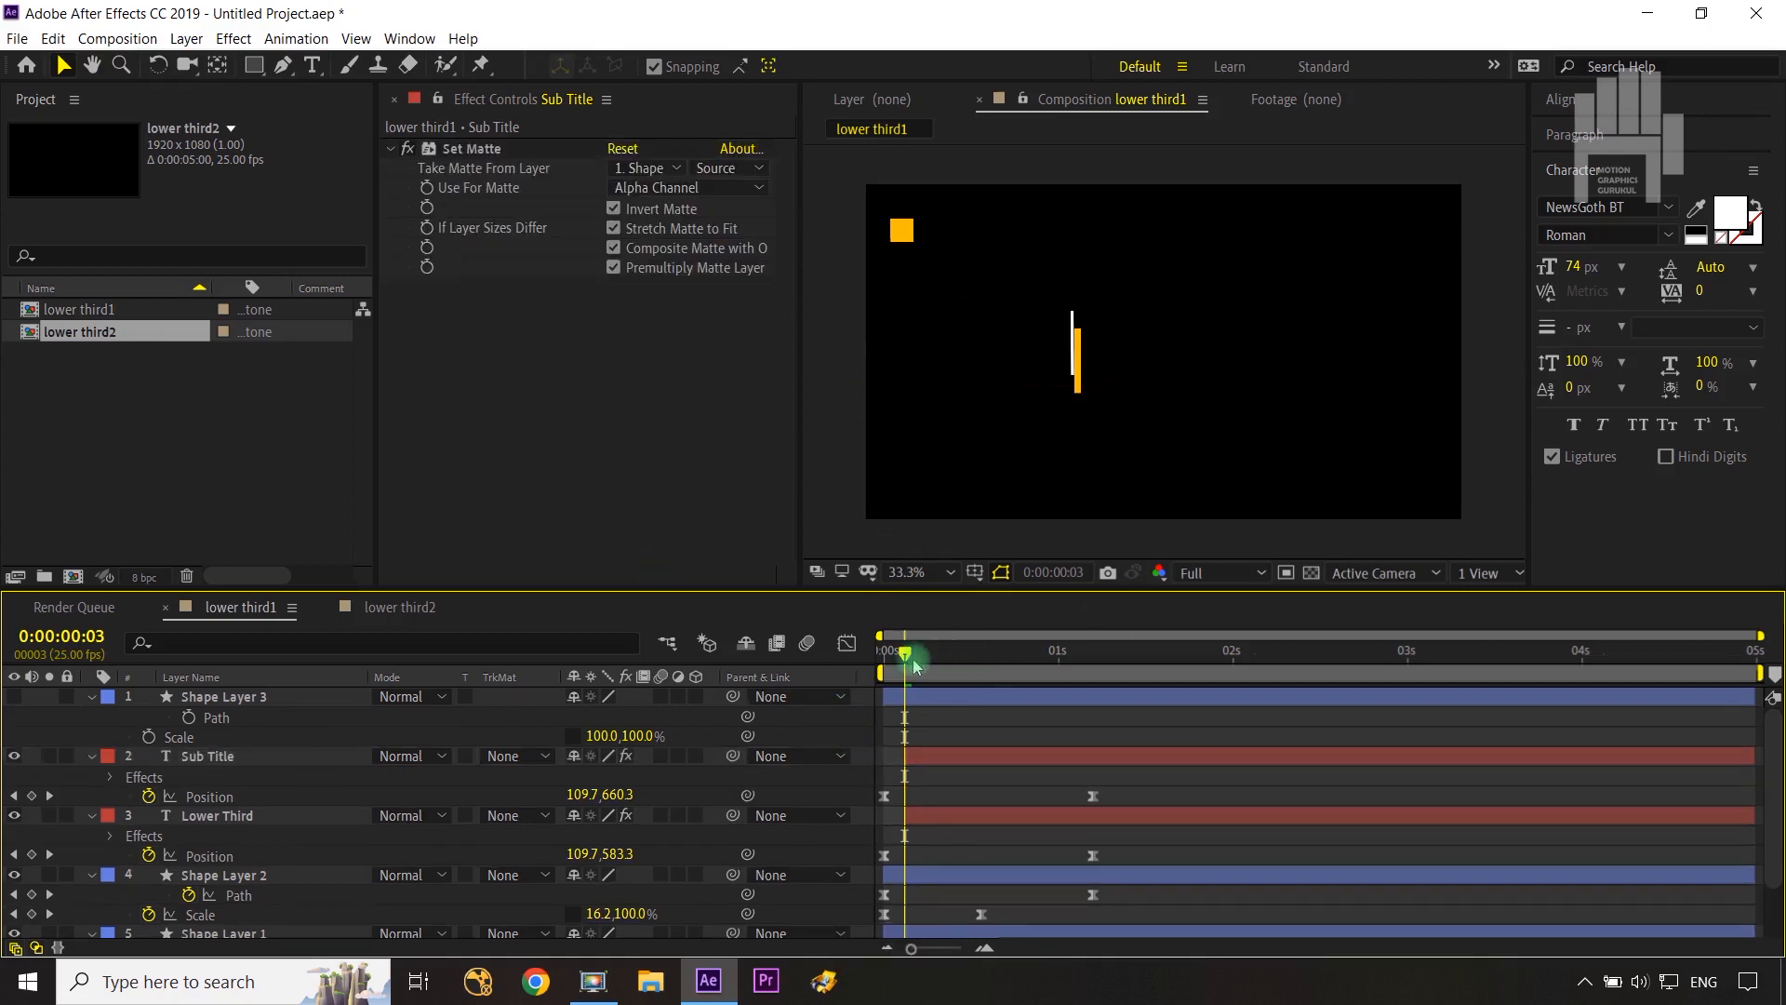
Step: End the work area at 0:00:01:18 and preview the lower third animation from the start
left_click_drag(902, 651, 1184, 668)
key("n")
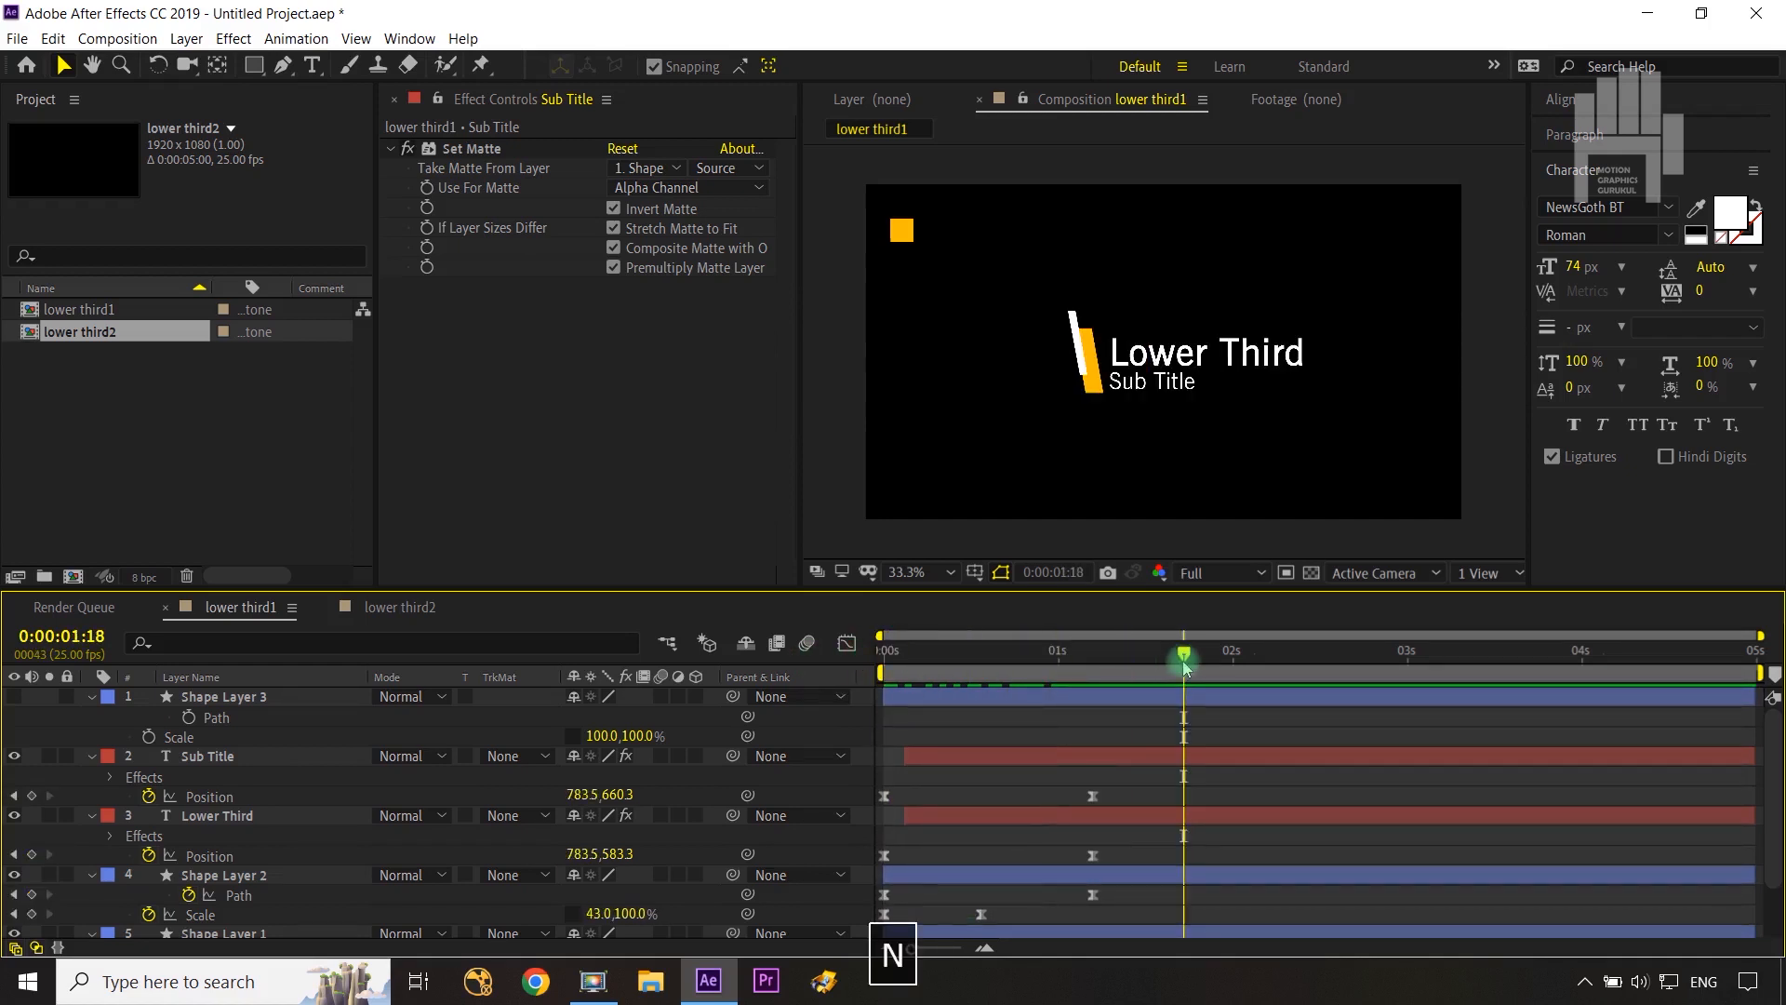
key("Home")
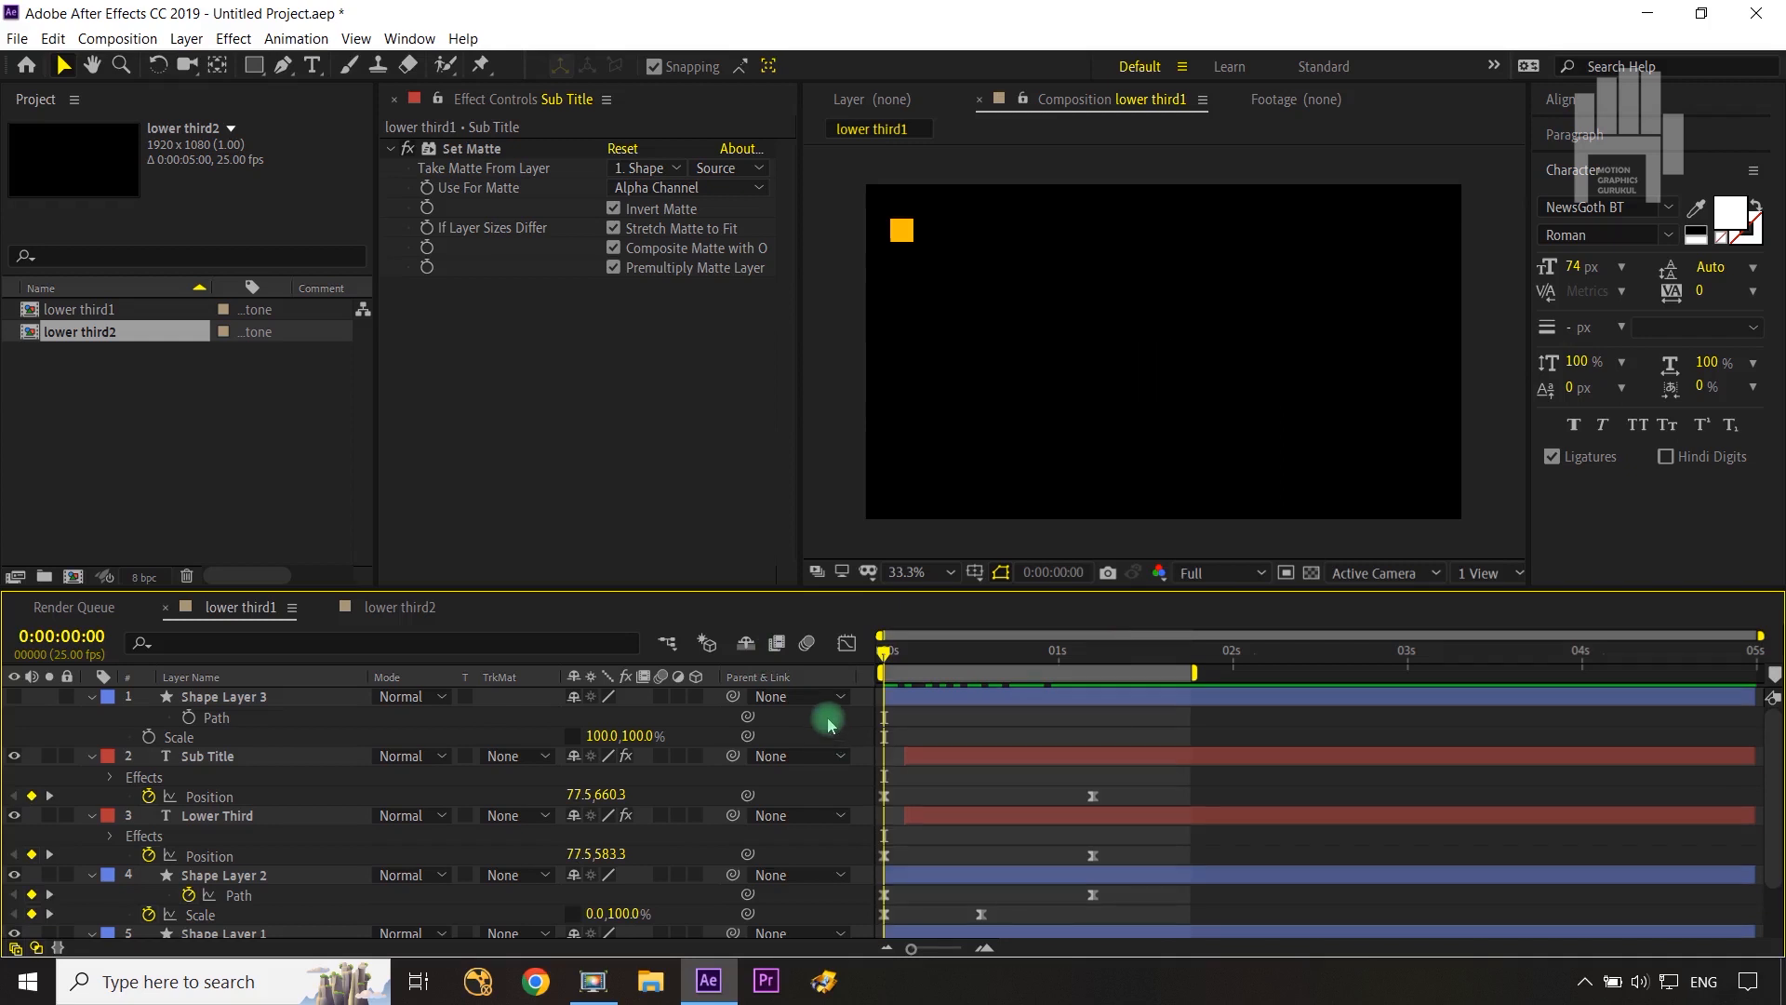
key("space")
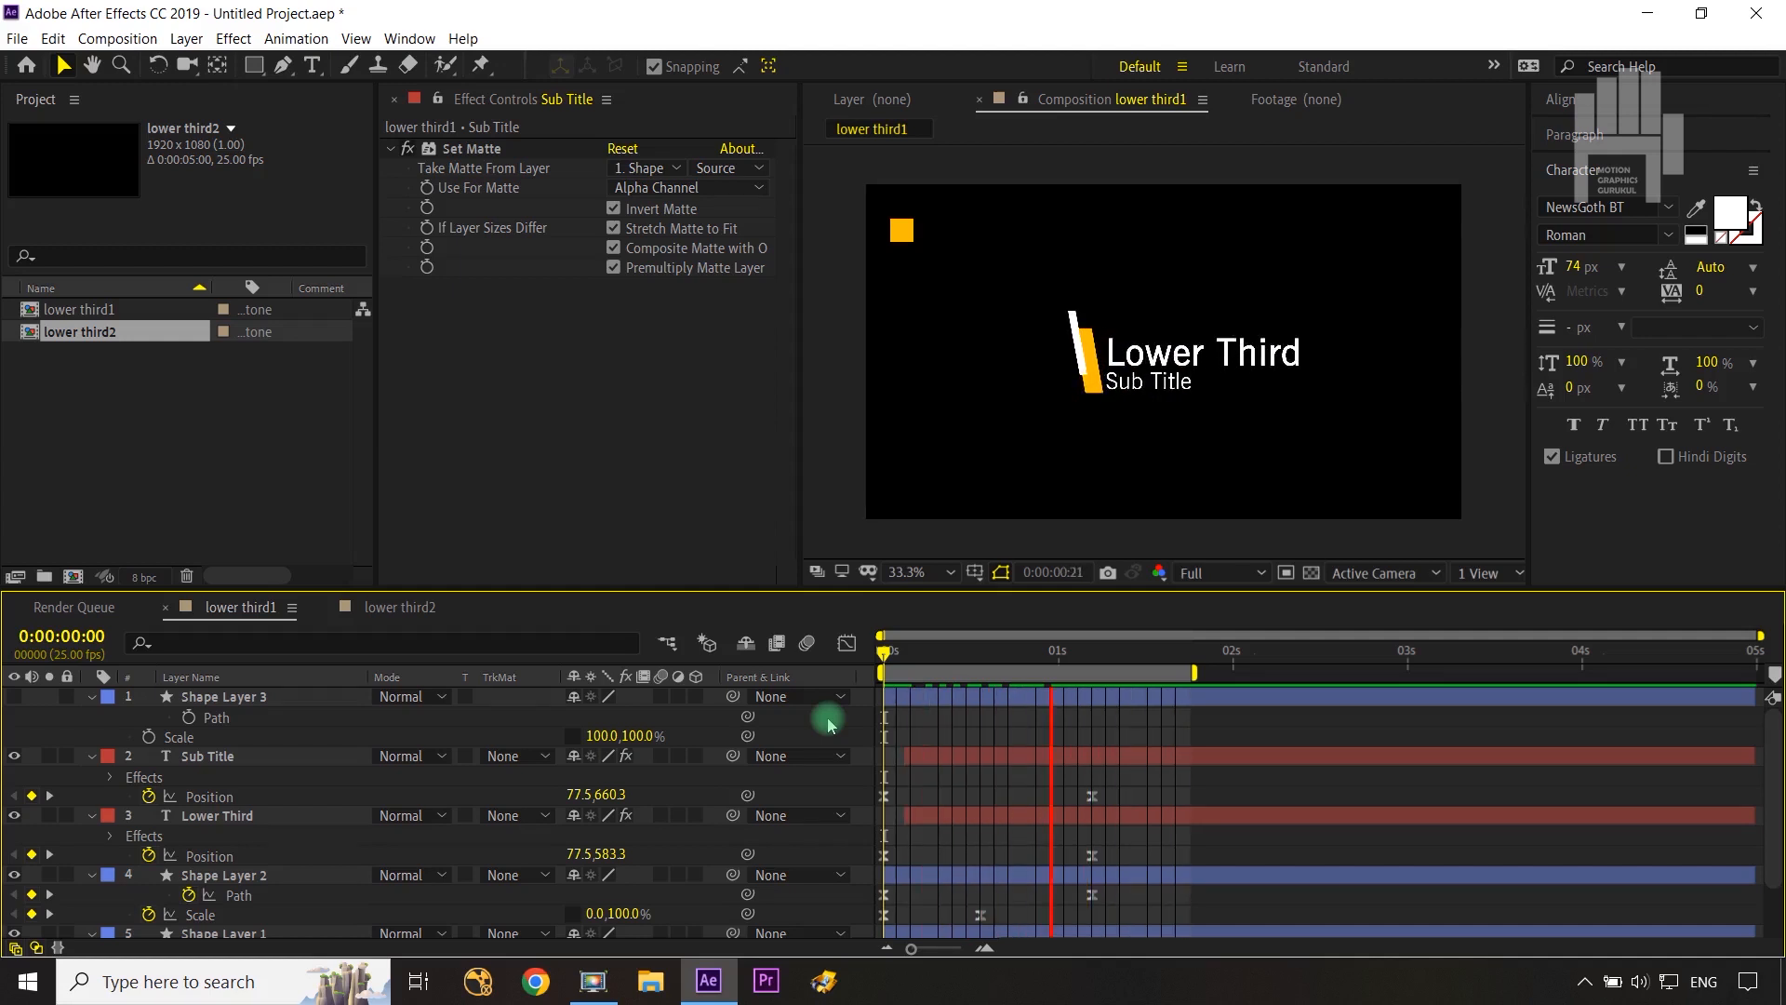
key("space")
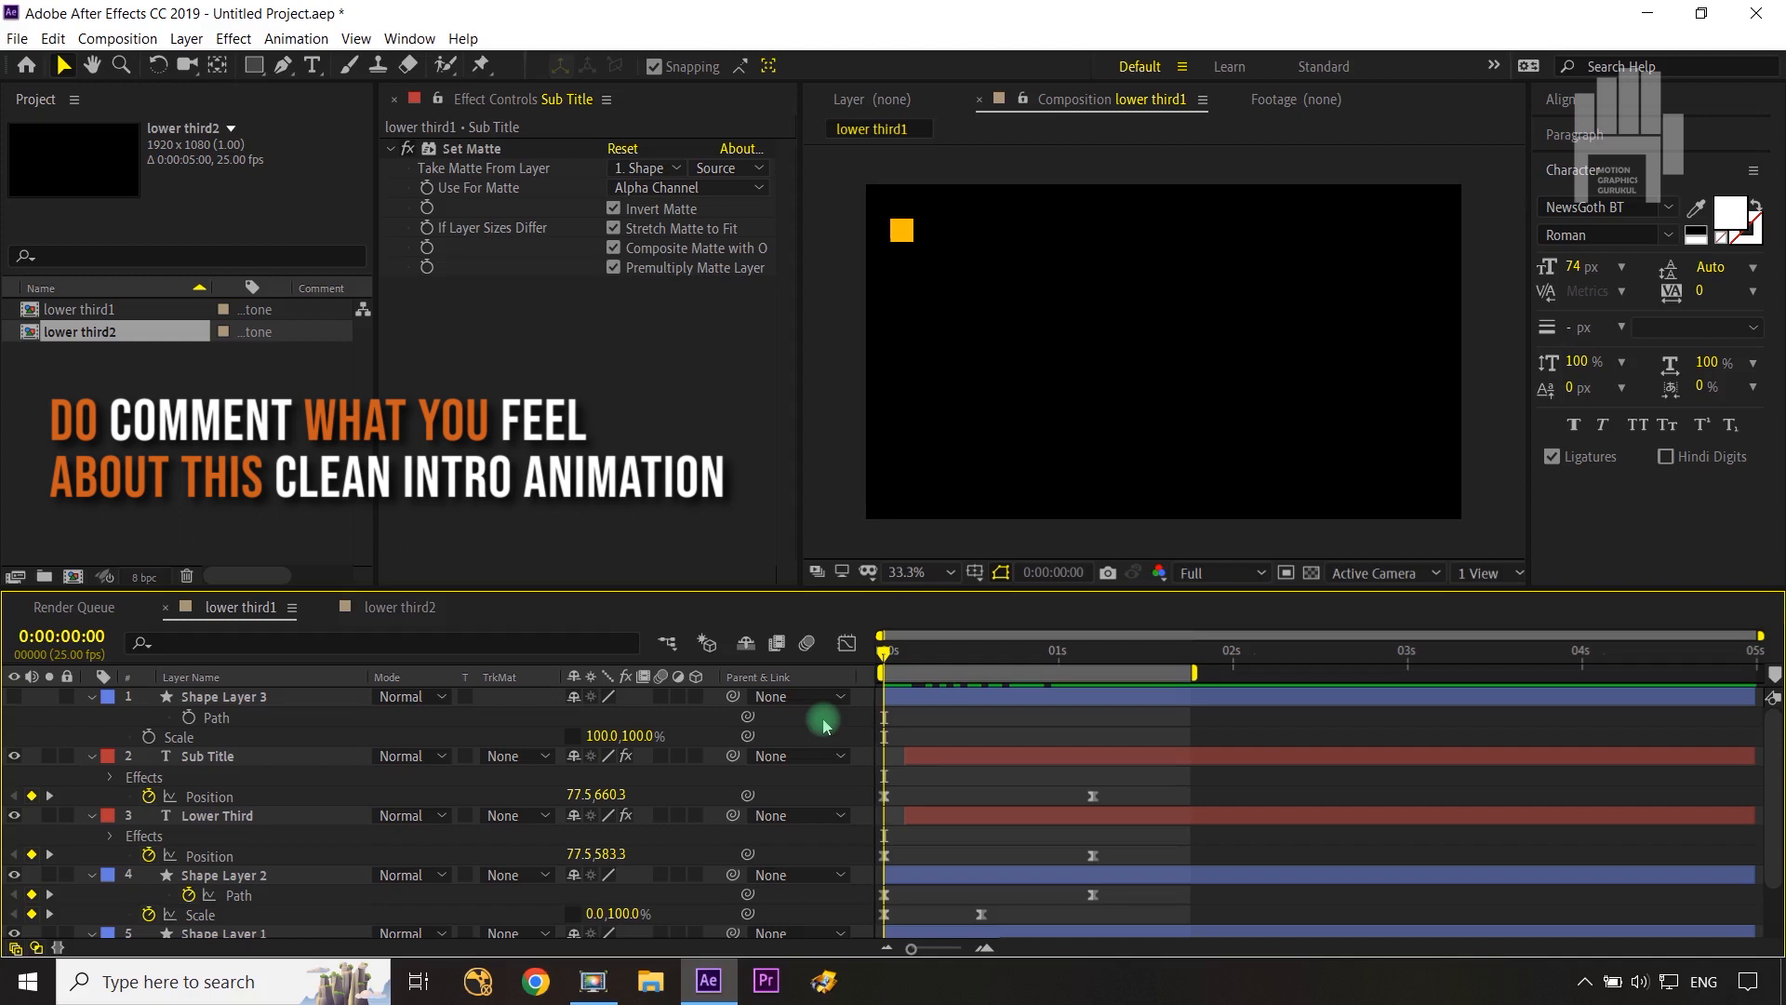
Step: In the lower third2 composition, draw a small rounded-rectangle circle about 85 px wide near the centre of the frame
left_click(397, 607)
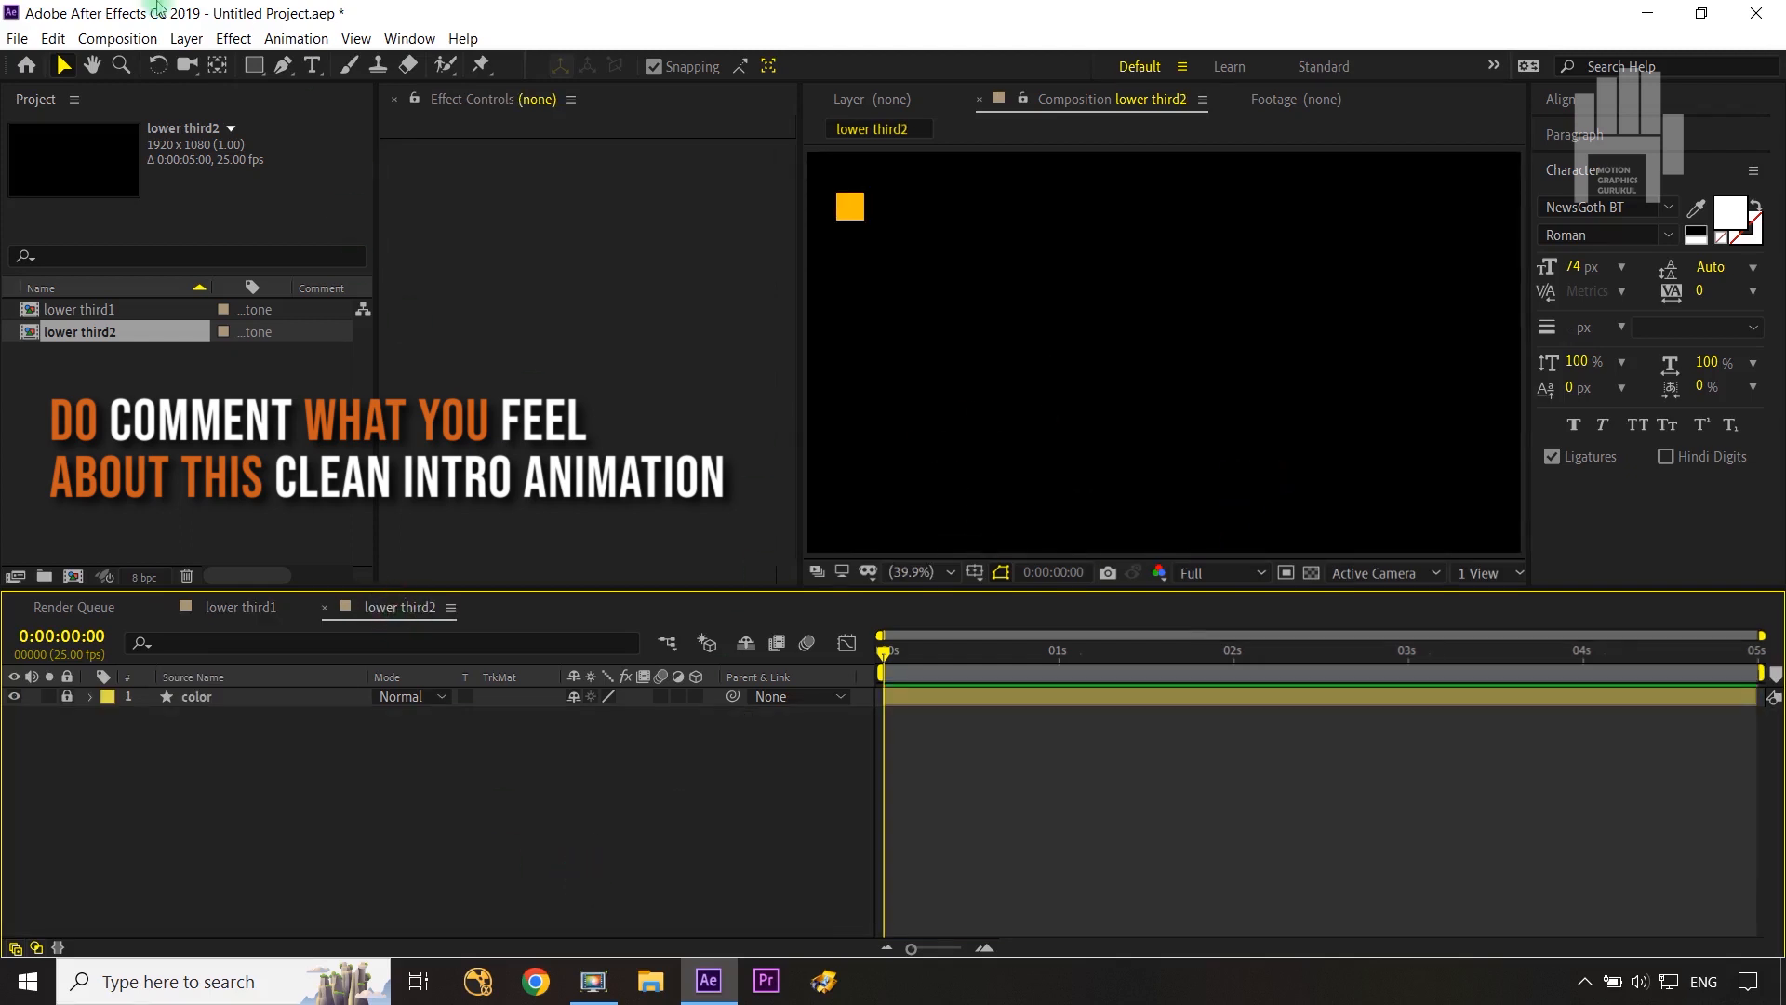
mouse_move(253, 64)
left_mouse_down()
mouse_move(337, 115)
mouse_move(321, 89)
left_mouse_up()
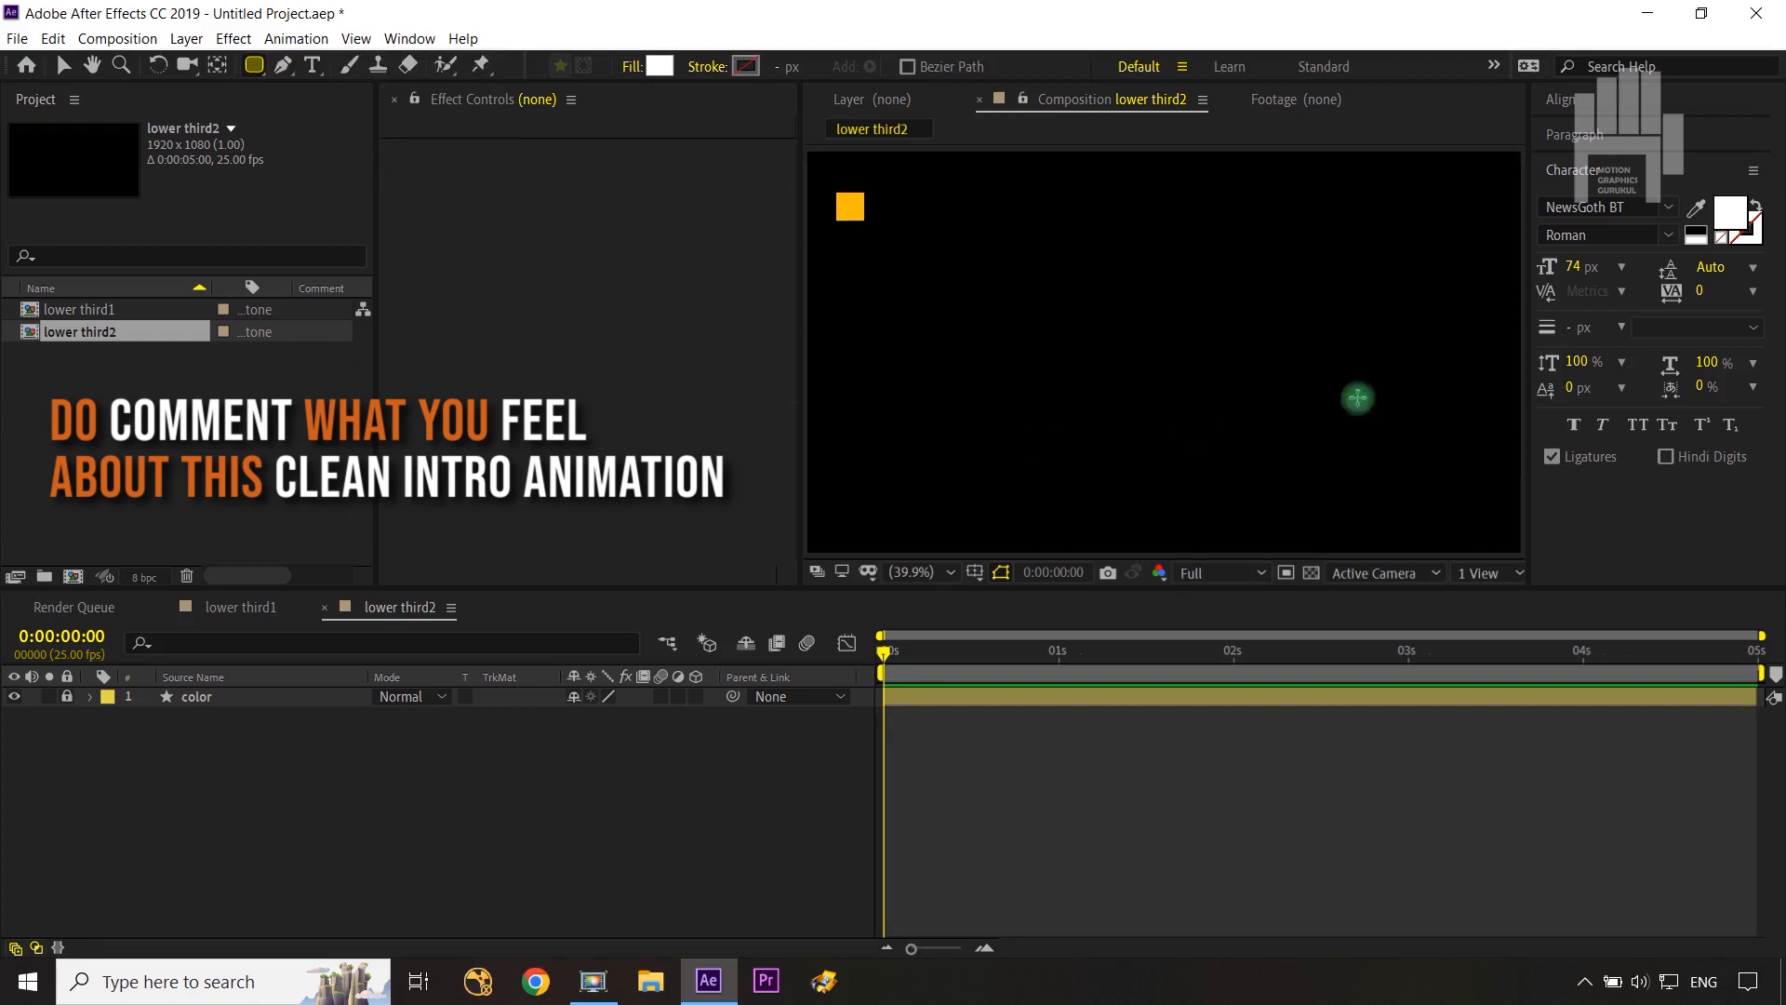
left_click_drag(1045, 332, 1071, 363)
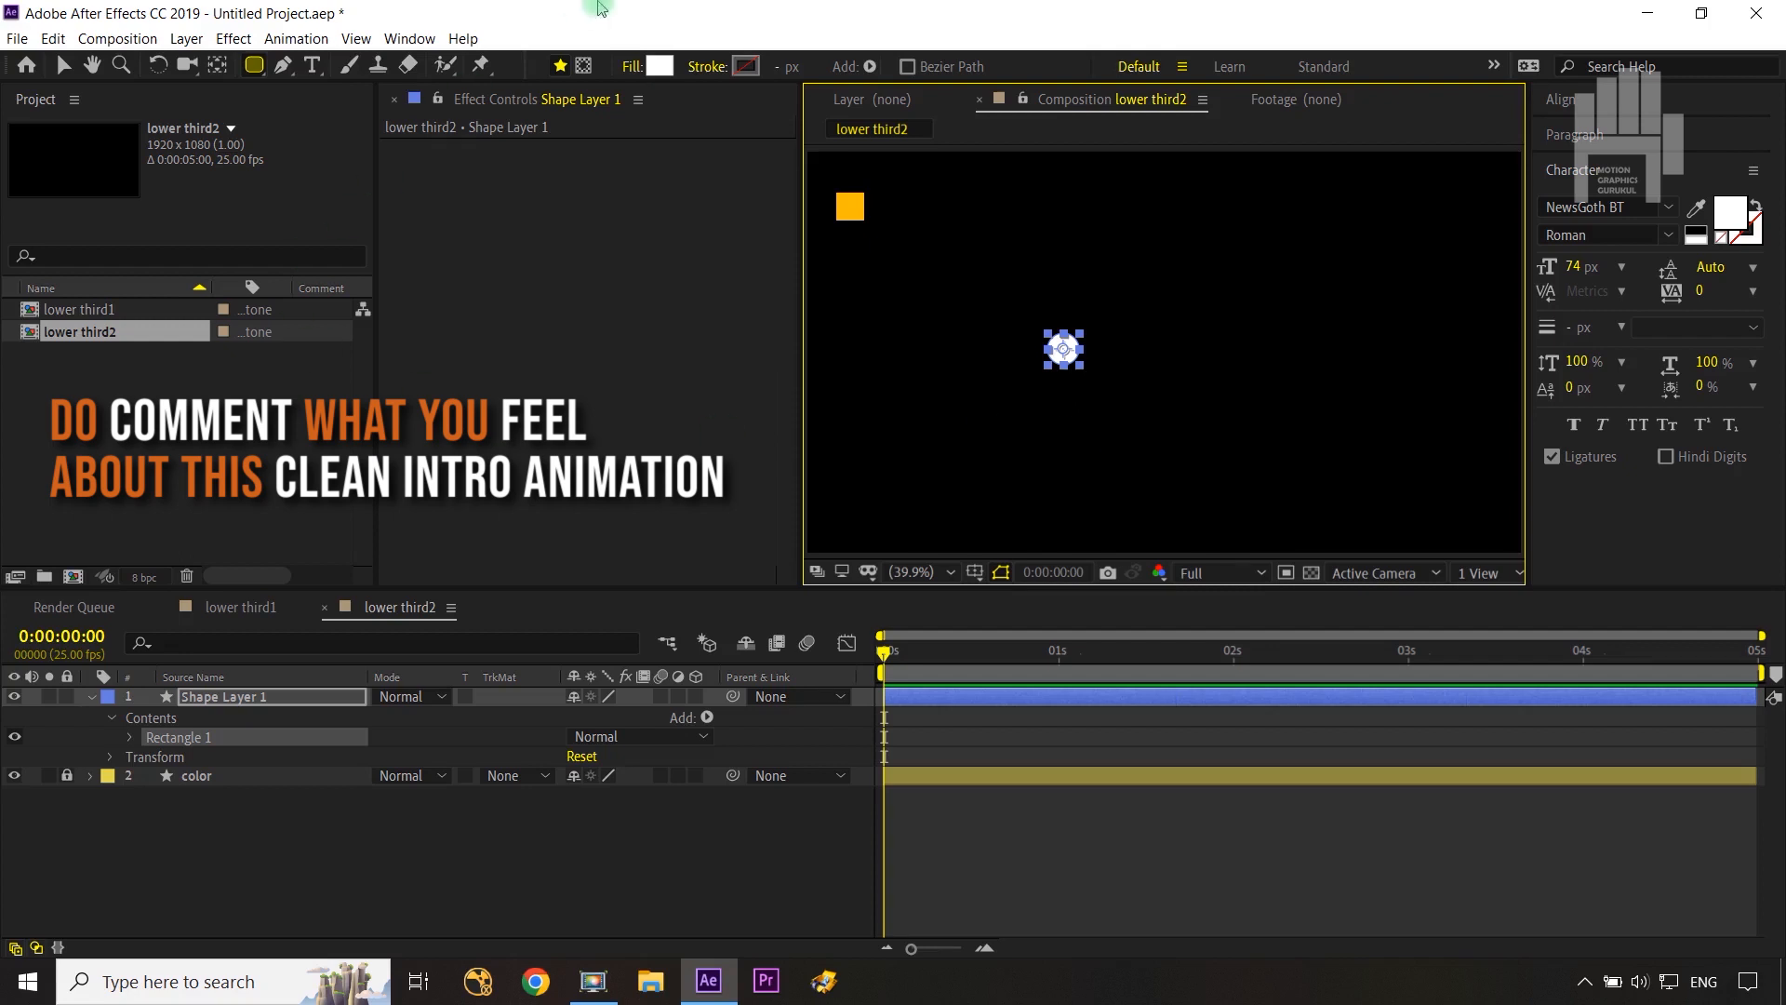
Step: Set the circle's fill to the orange FEBB02 sampled from the colour reference square
left_click(659, 65)
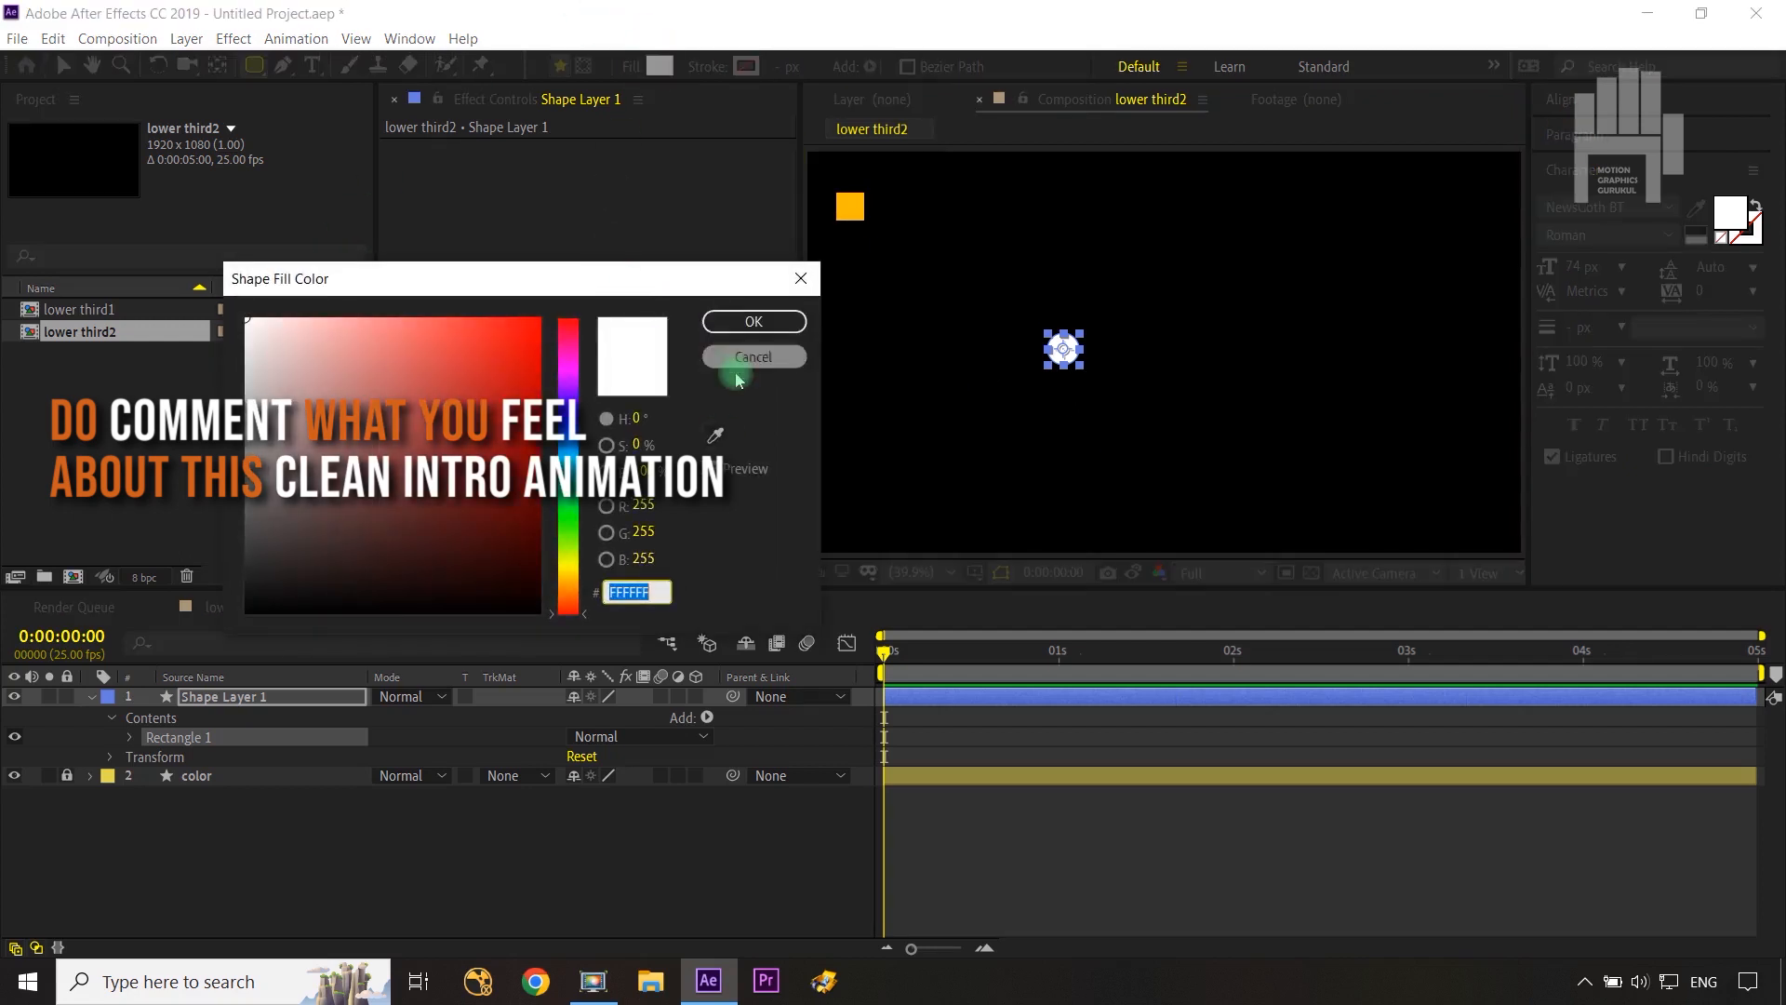
left_click(716, 435)
left_click(849, 204)
left_click(753, 321)
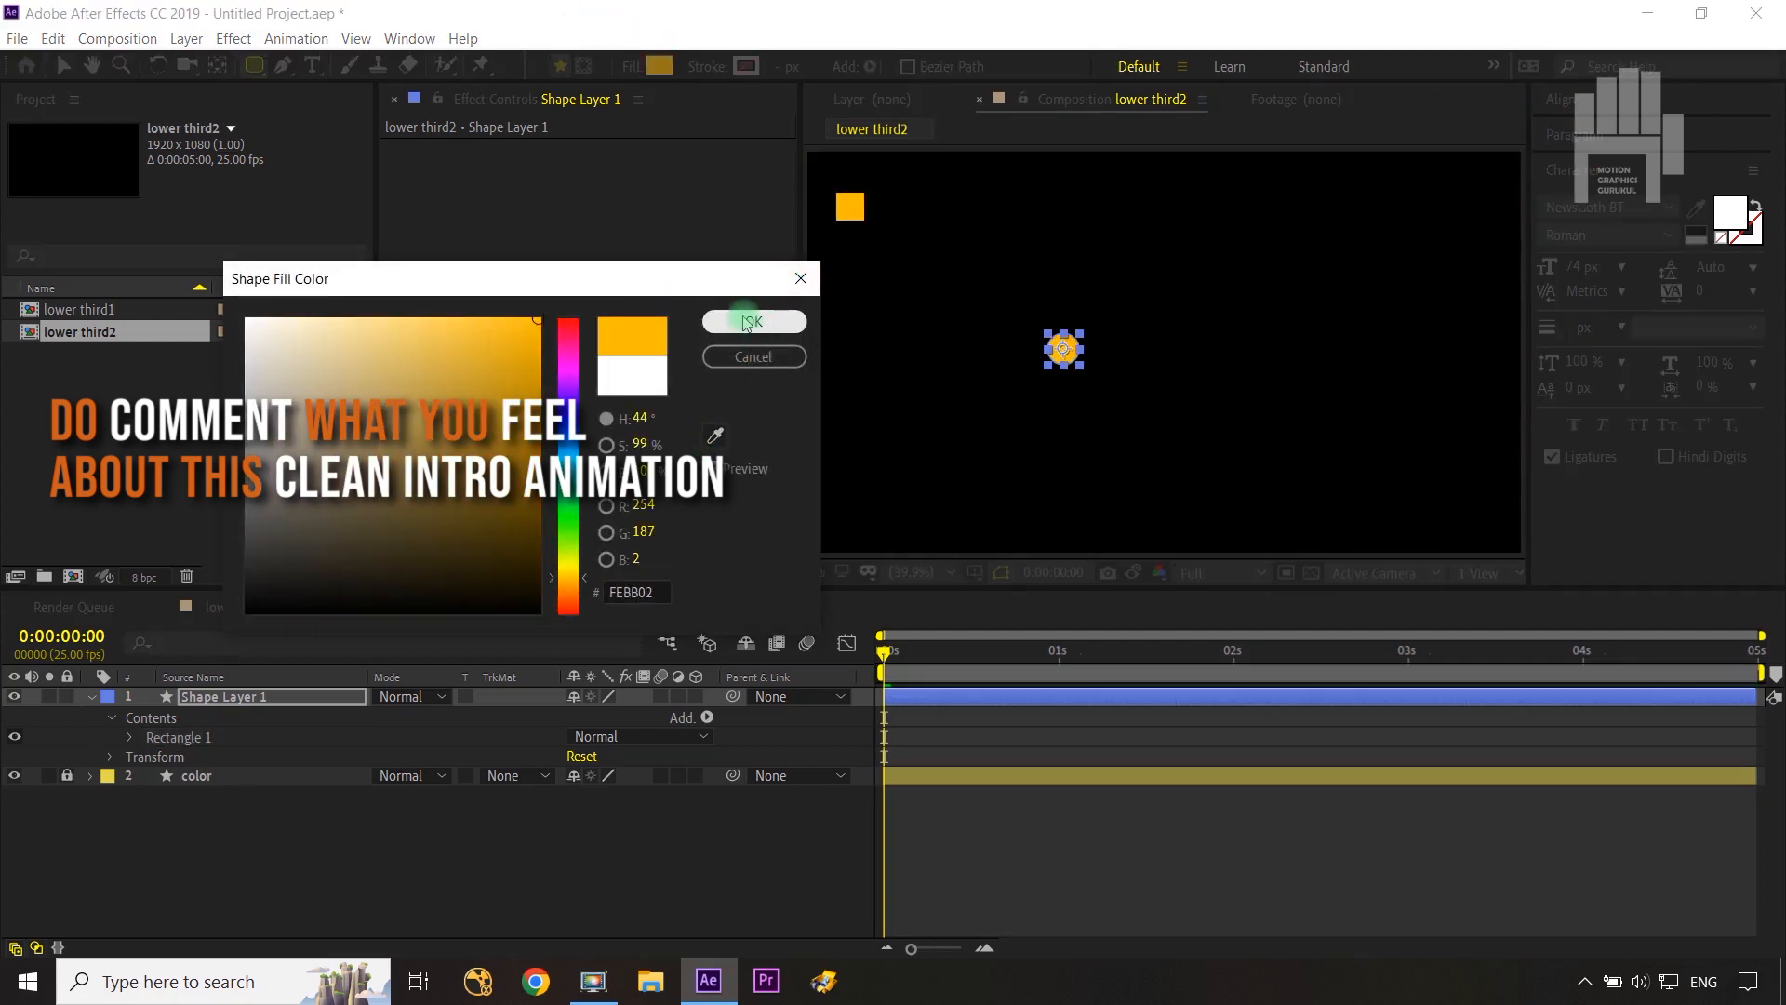
left_click(491, 833)
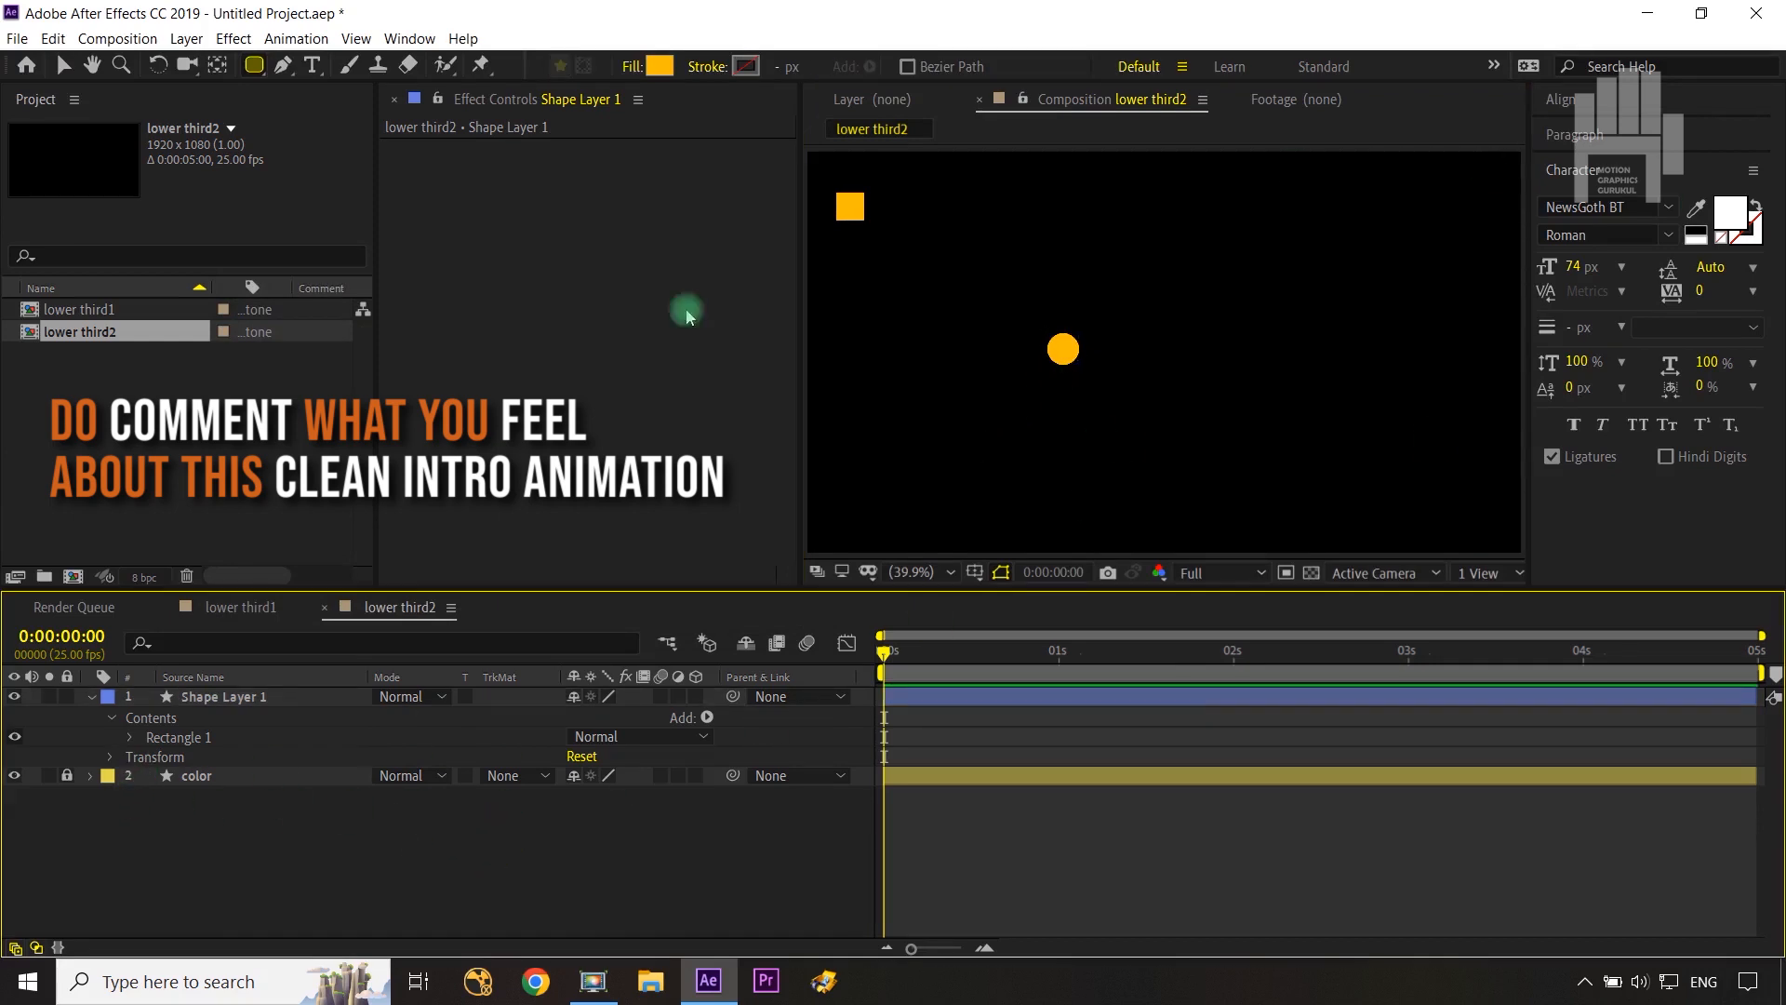
Step: Expand Shape Layer 1's Rectangle Path 1 and add a Size keyframe at 0:00:00:00
left_click(275, 715)
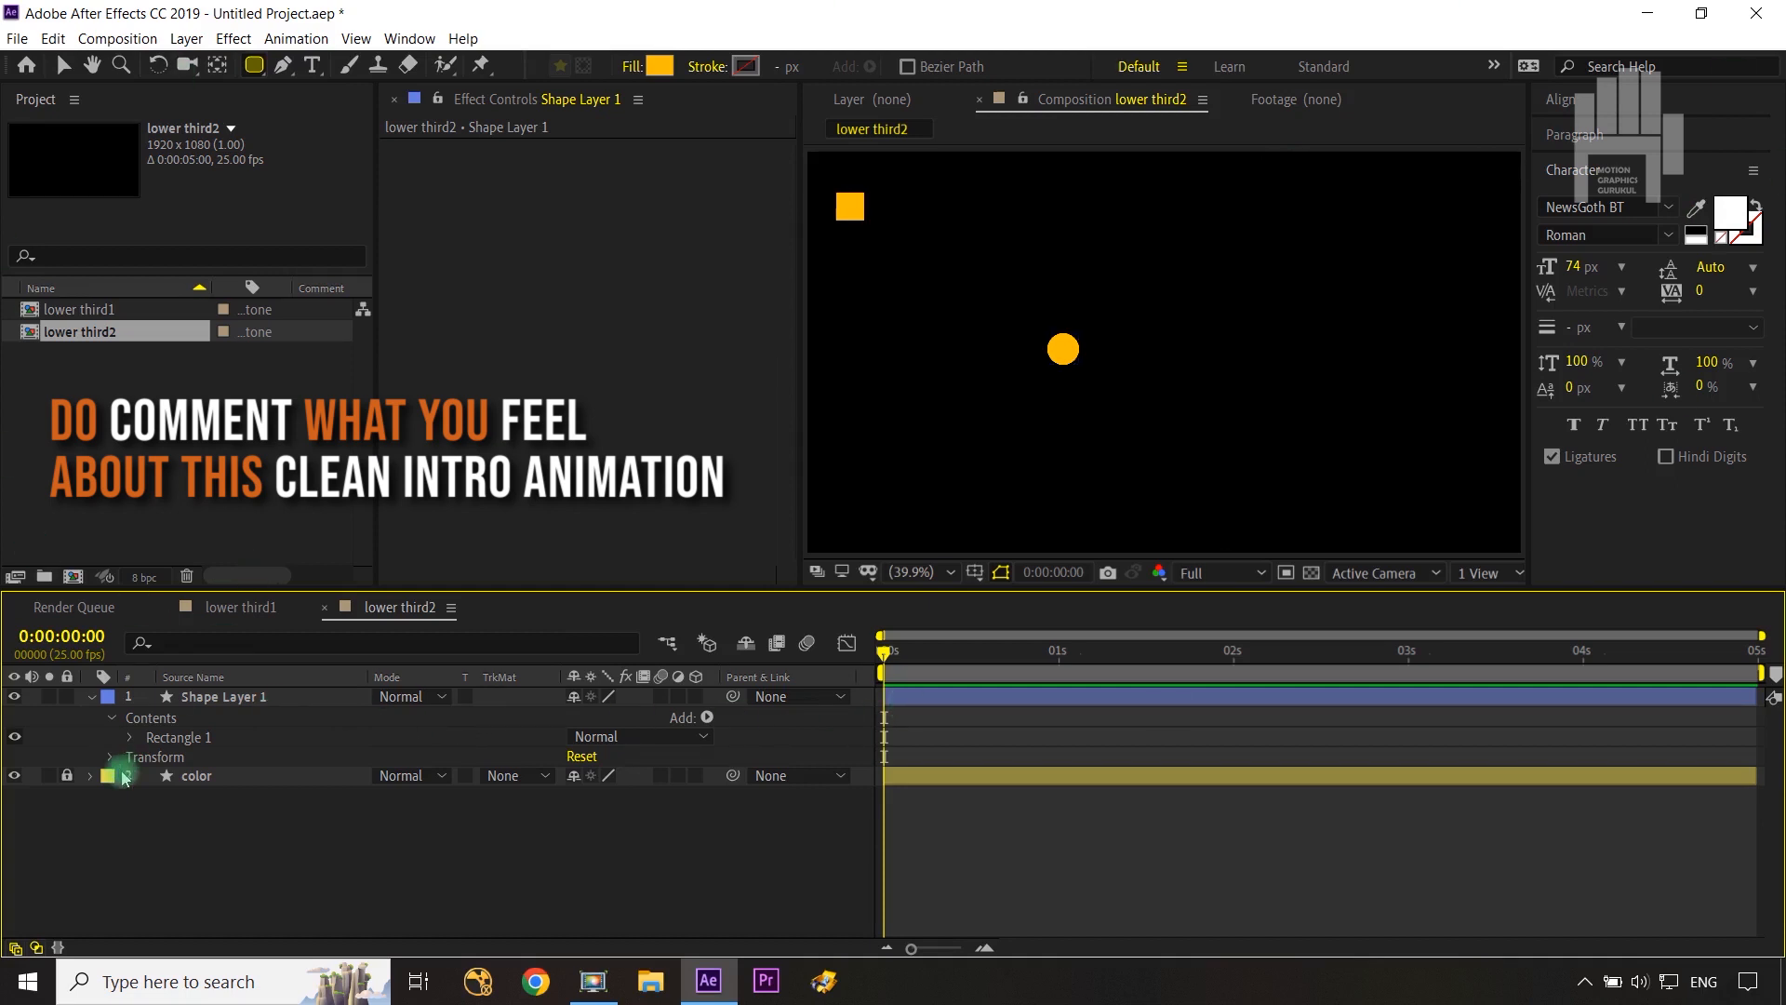
left_click(129, 737)
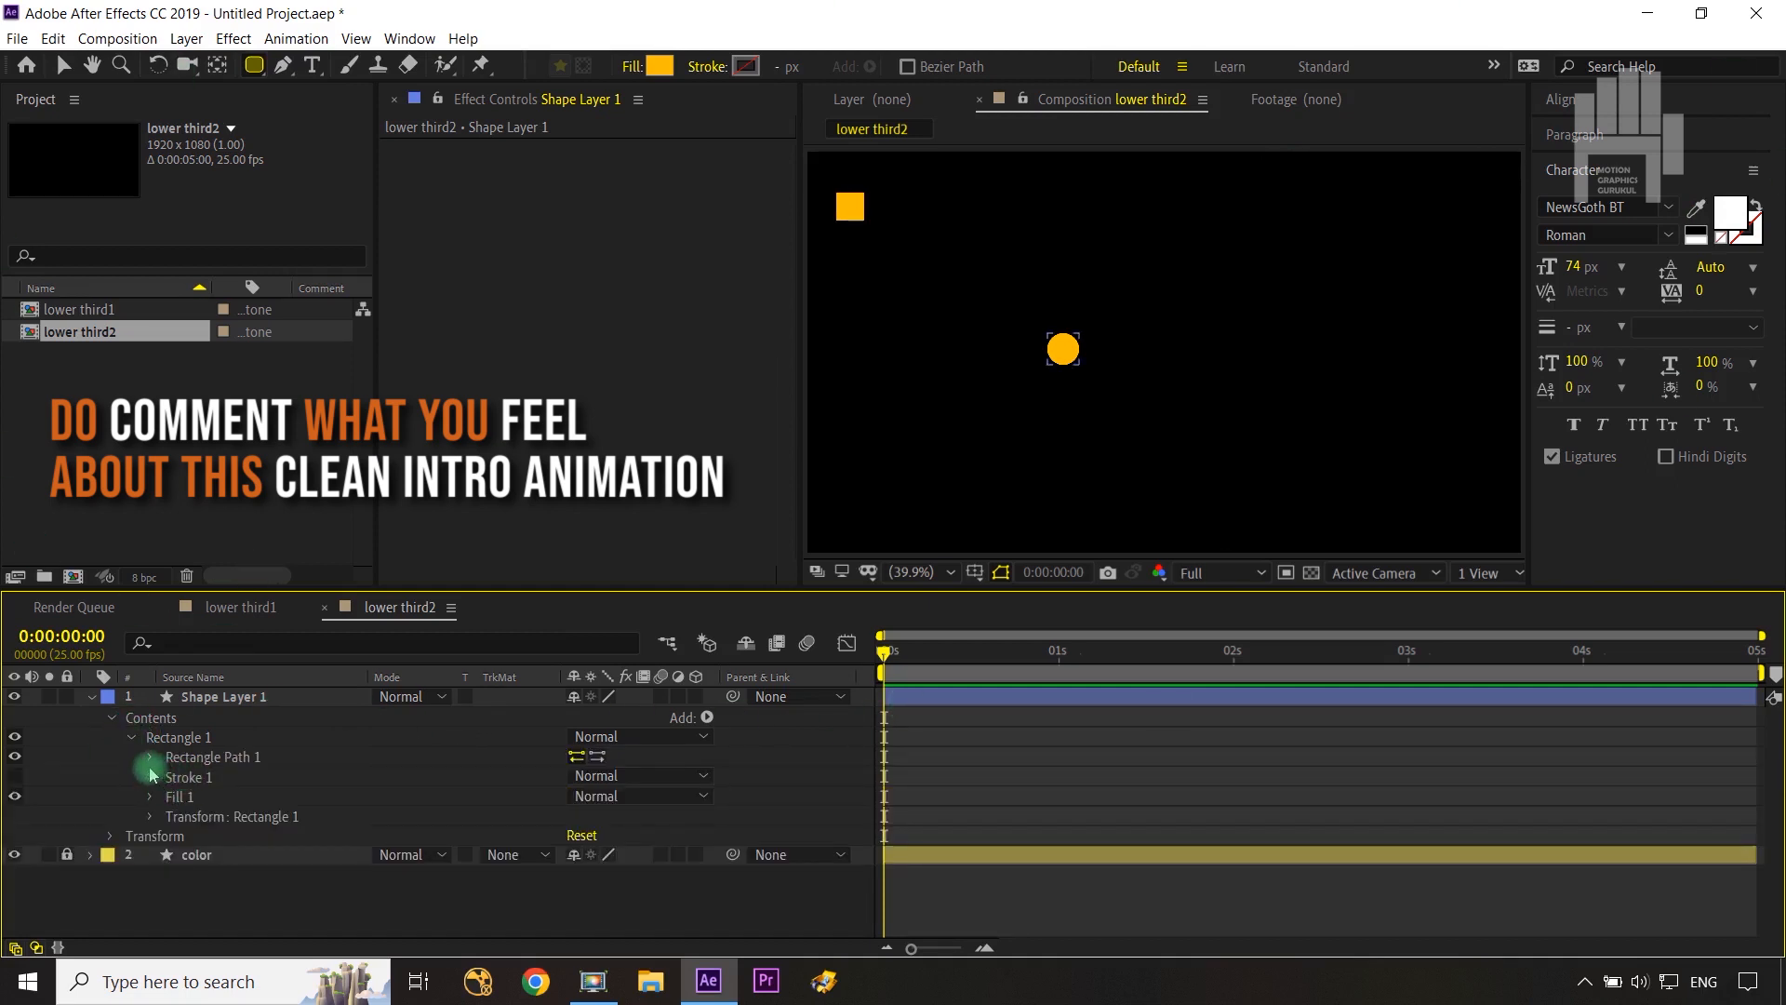
left_click(151, 756)
left_click(189, 777)
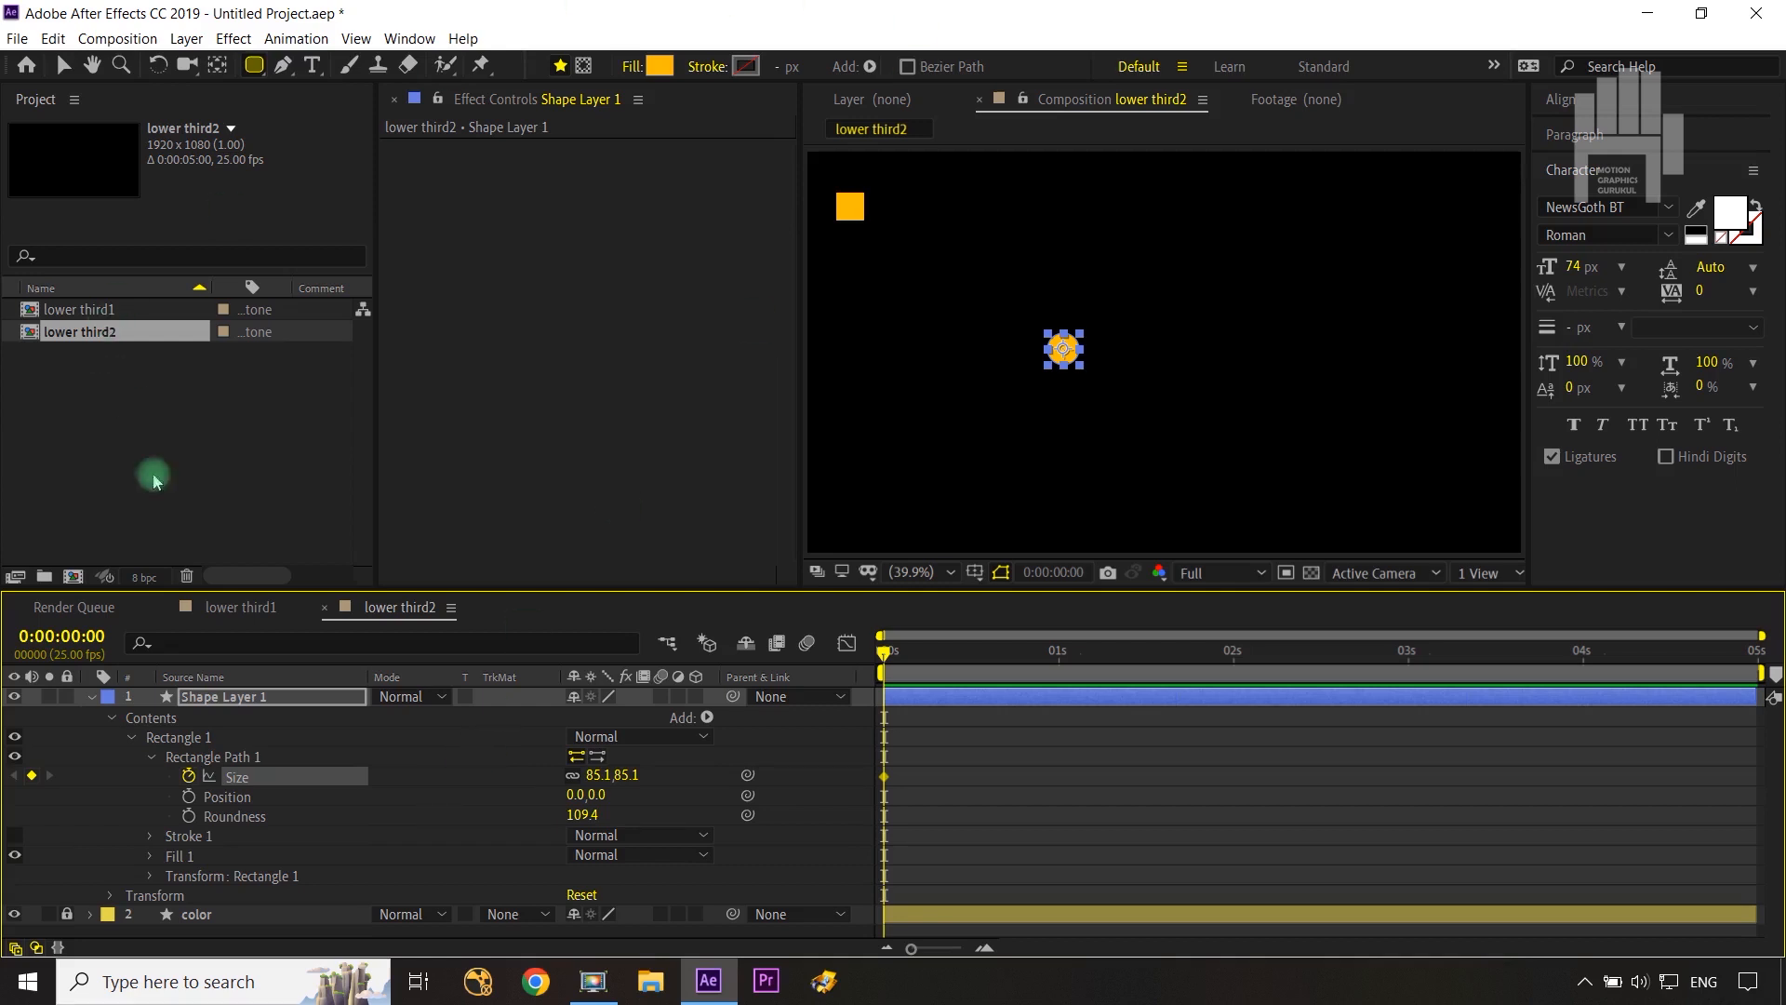
Step: Add a Rotation keyframe to Shape Layer 1 at 0:00:00:00 and show only the layer's keyframed properties
left_click(91, 698)
left_click(237, 706)
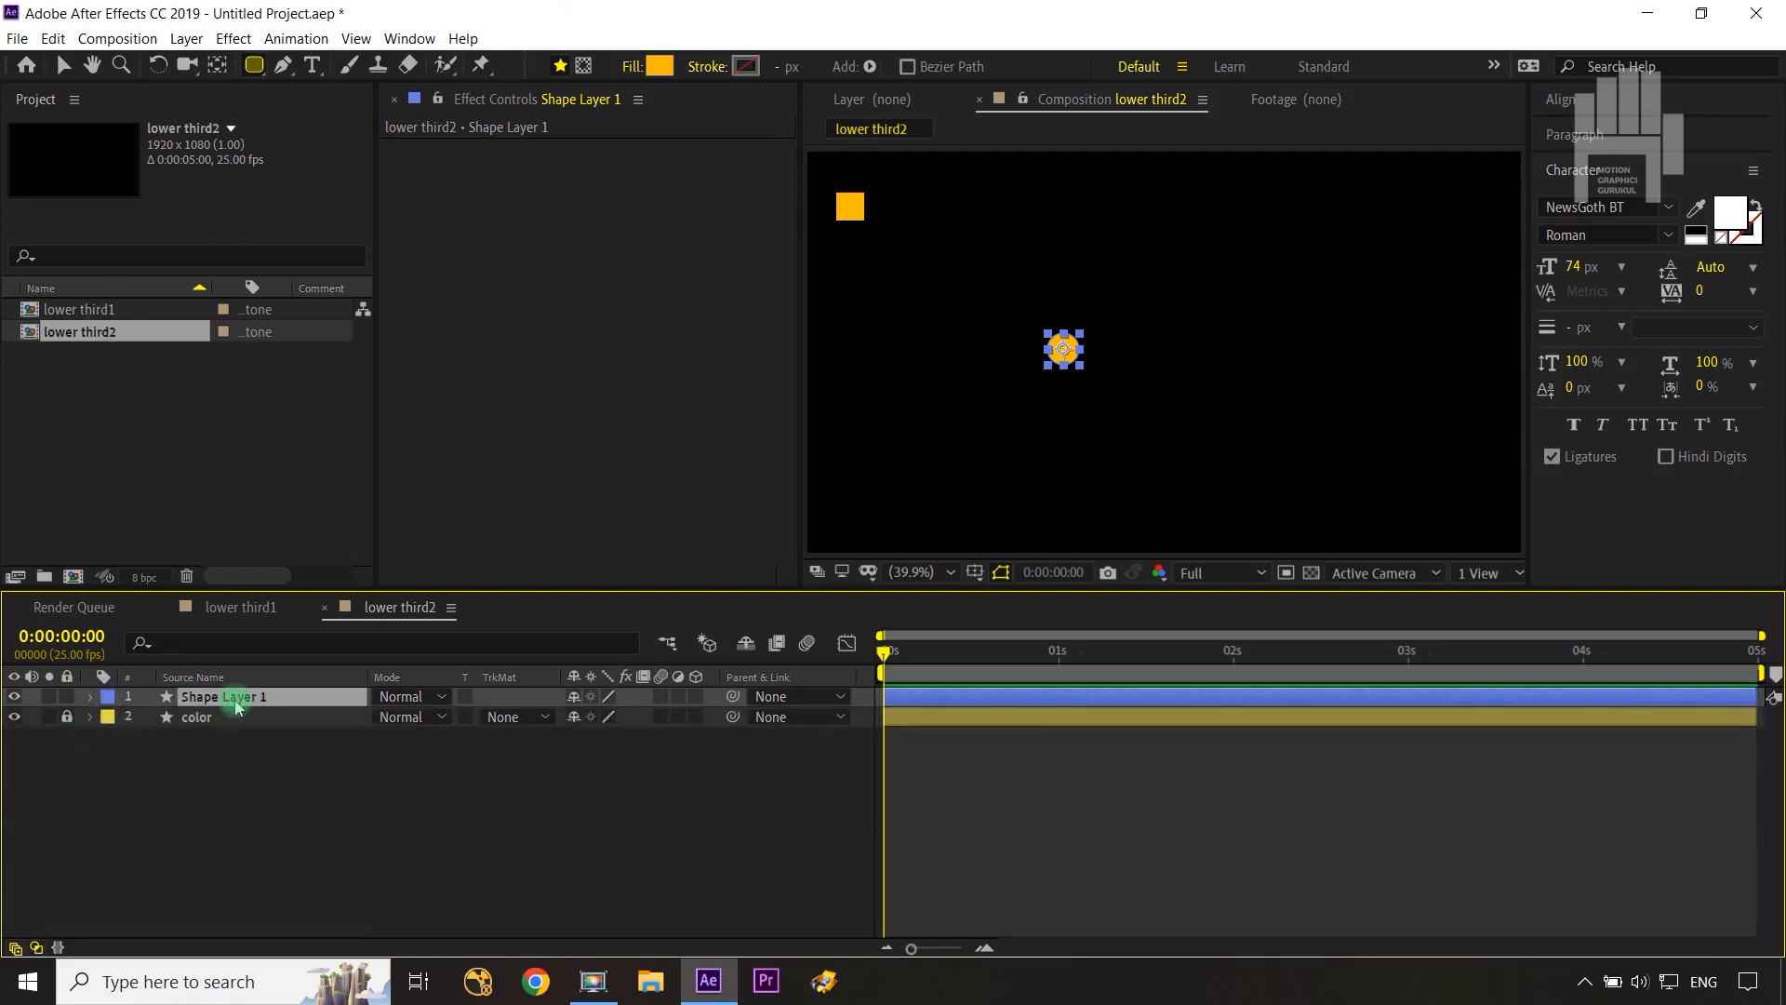
key("shift+r")
key("r")
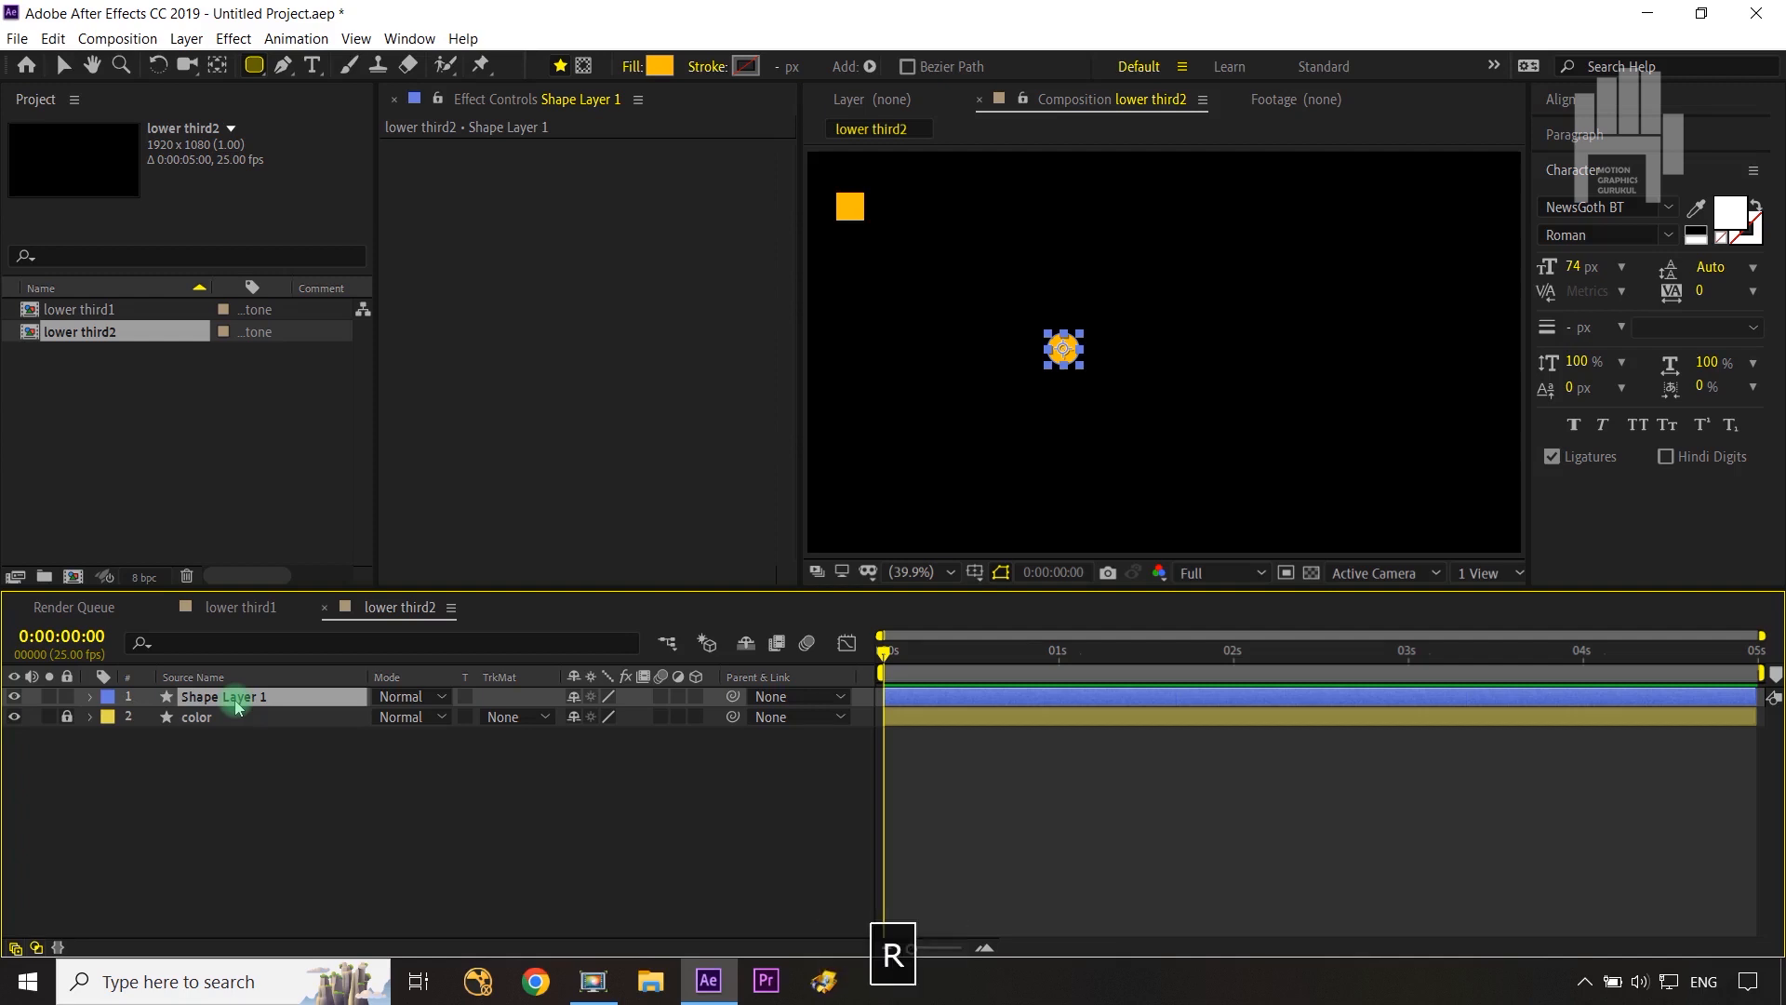
left_click(149, 718)
left_click(244, 697)
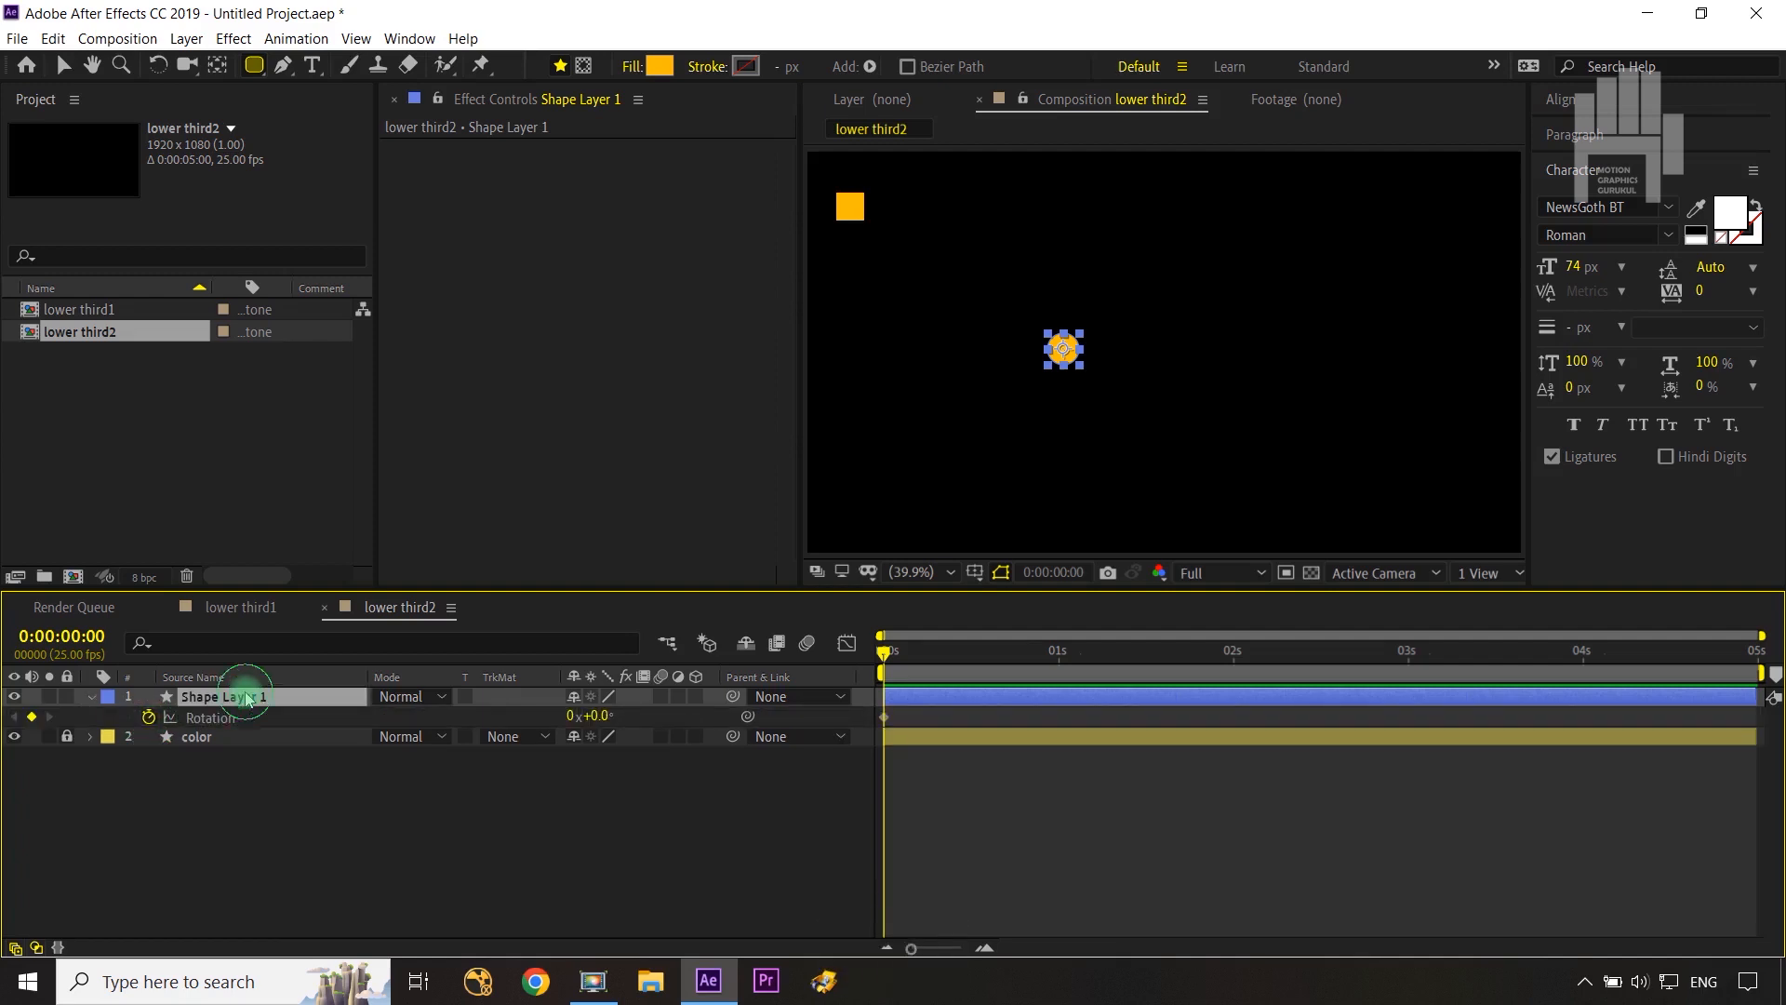
key("u")
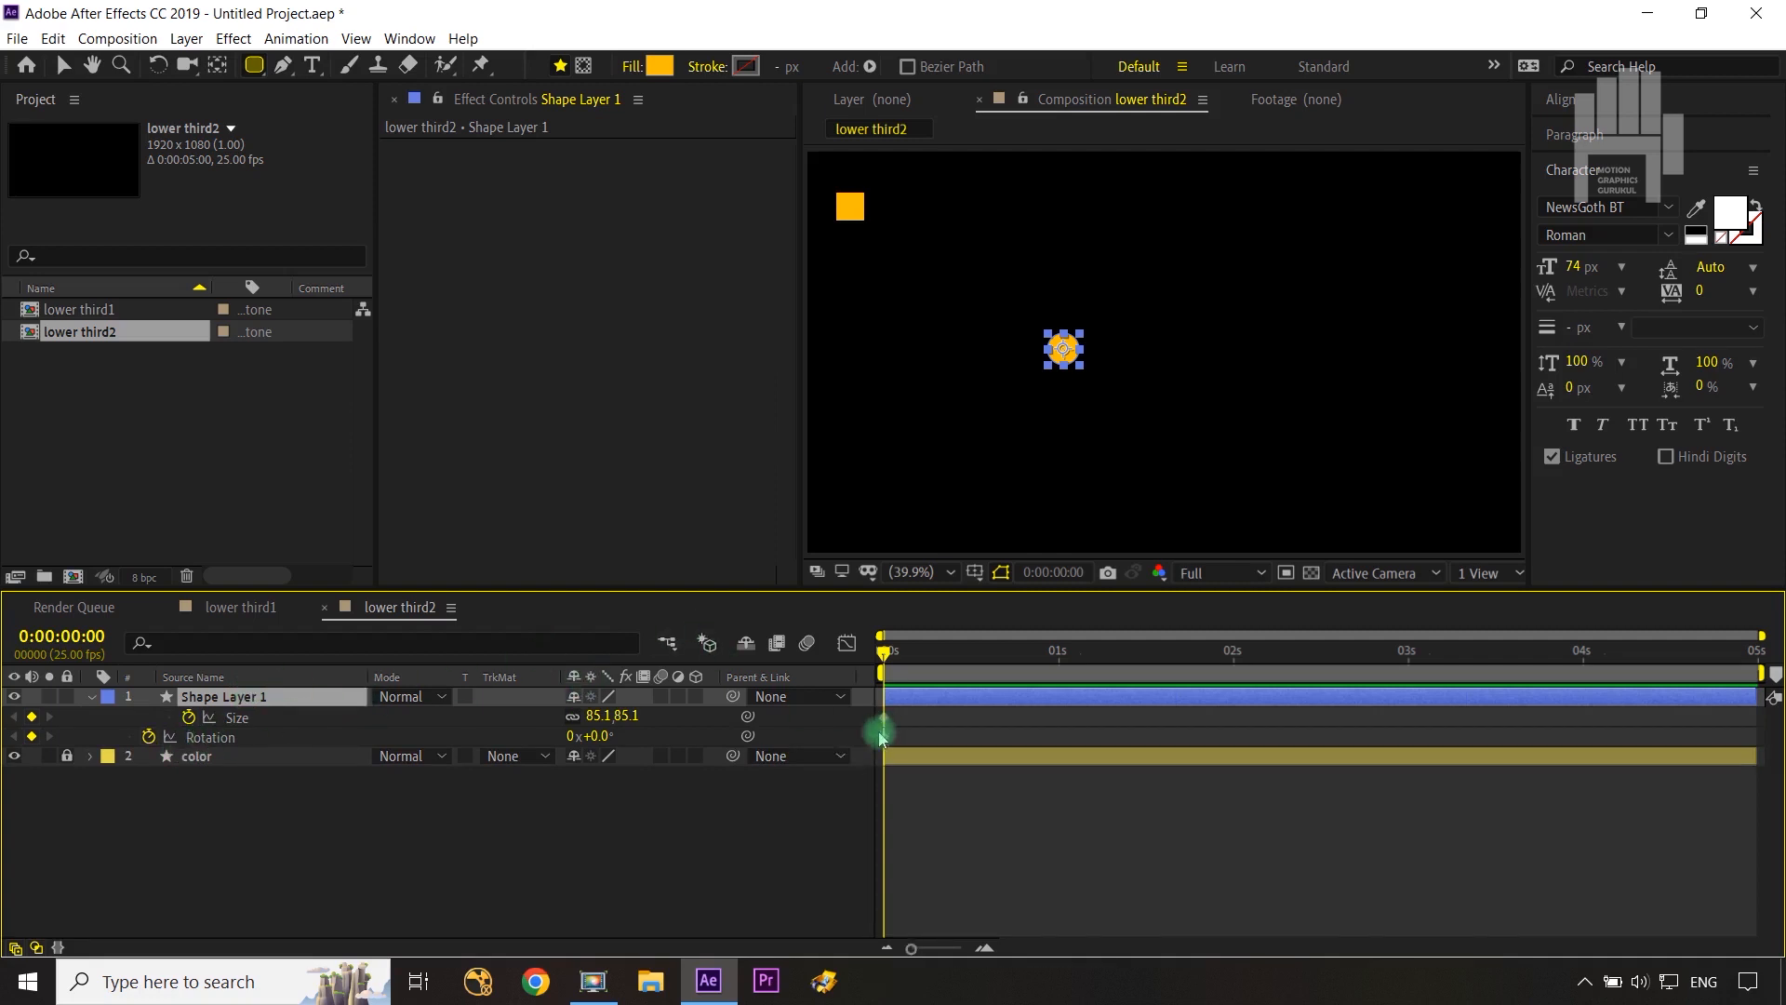
Step: At 0:00:01:05, unlink the Size proportions and keyframe Shape Layer 1's Size at 302.1, 64.1 and its Rotation at -90°
key("shift+Page_Down")
key("shift+Page_Down")
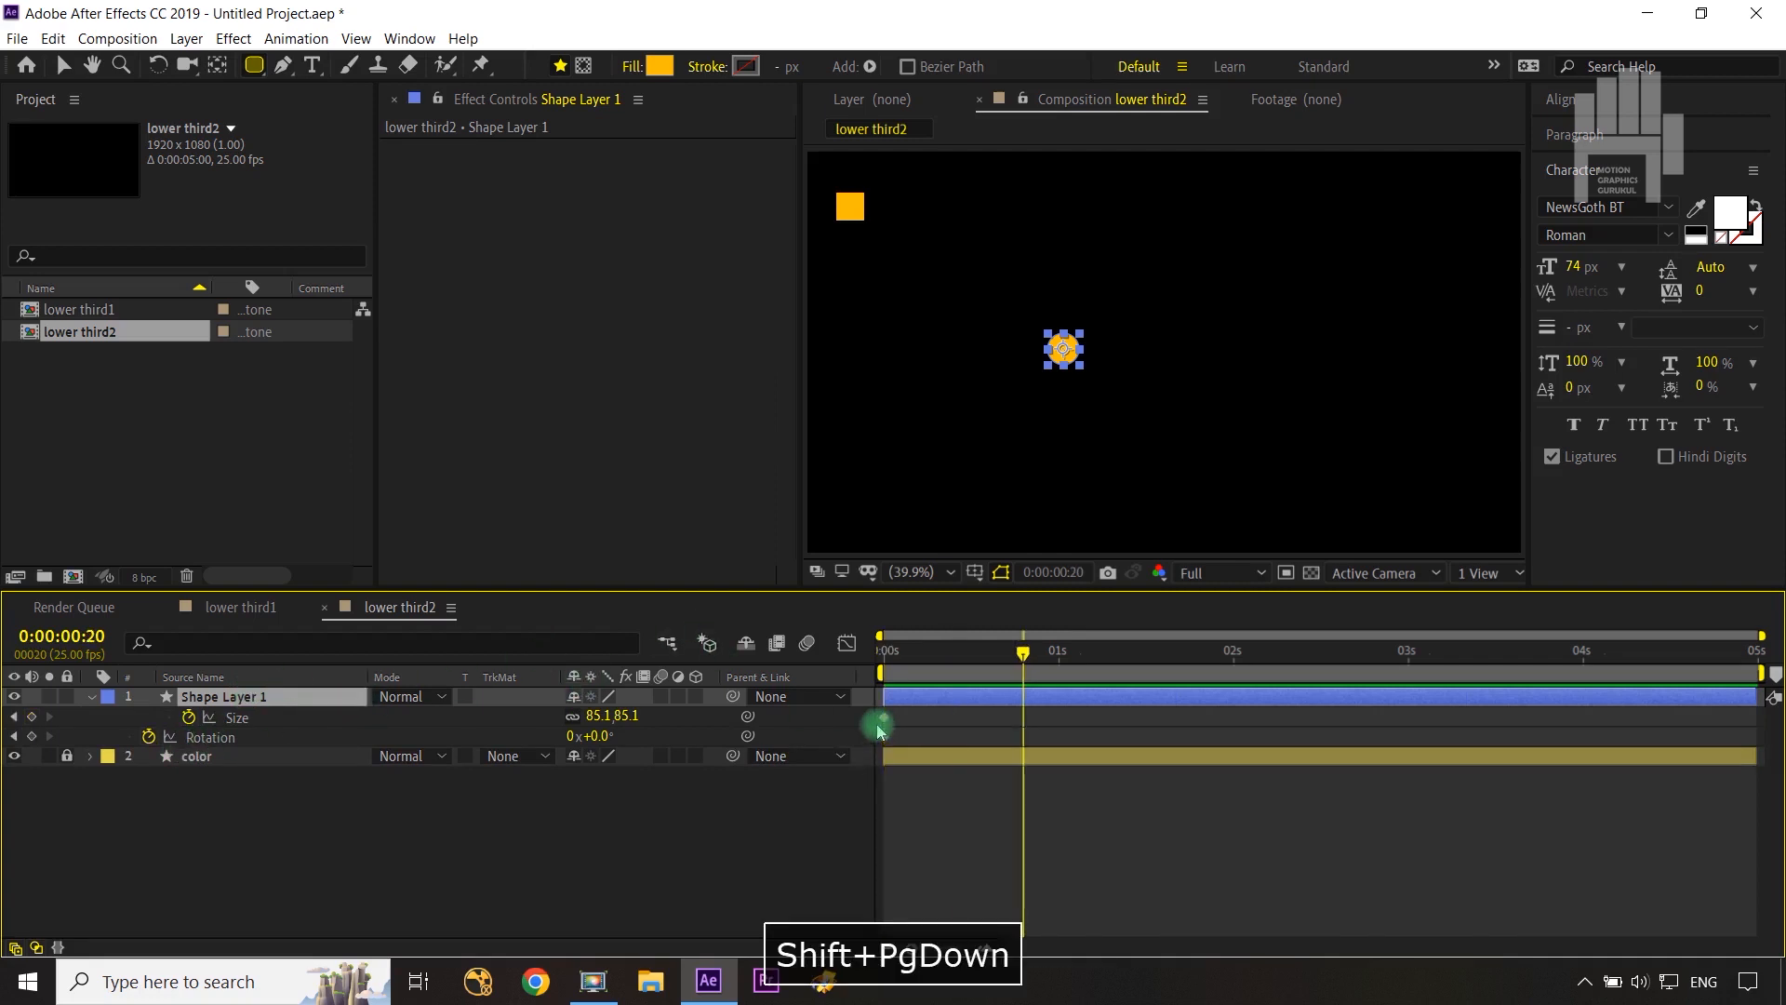
left_click(346, 690)
key("shift+Page_Down")
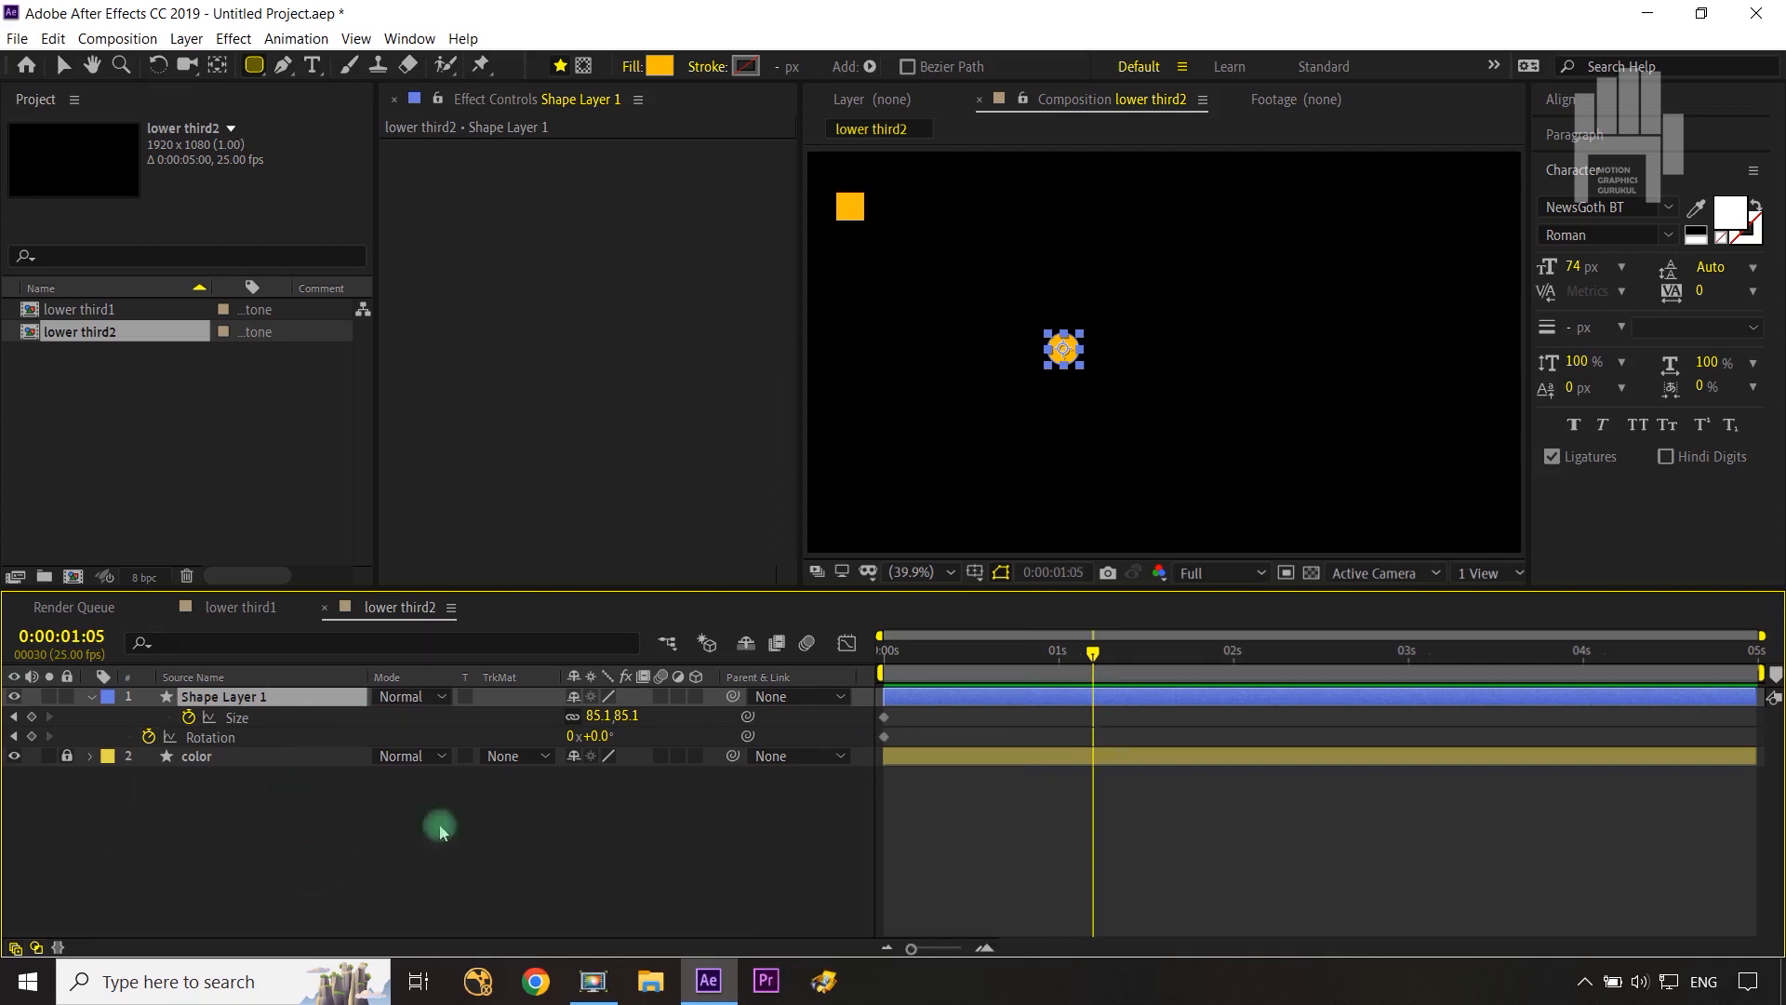
left_click(572, 717)
left_click_drag(598, 714, 825, 696)
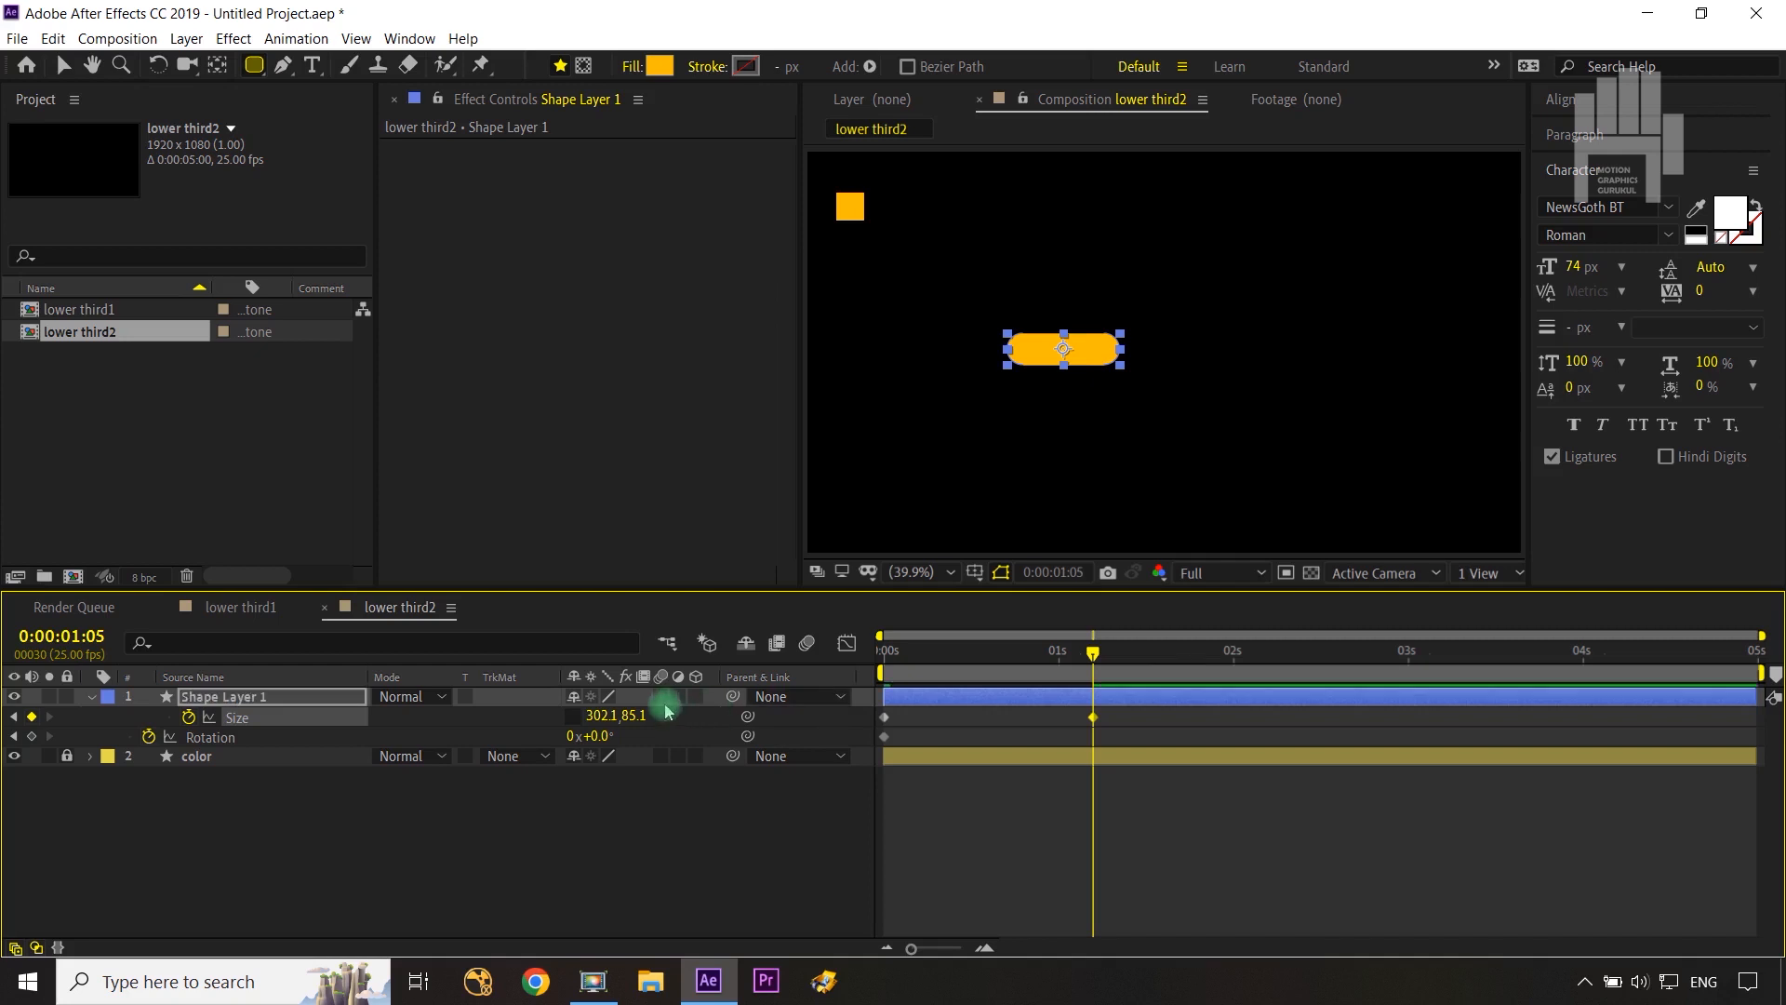
left_click_drag(638, 715, 616, 717)
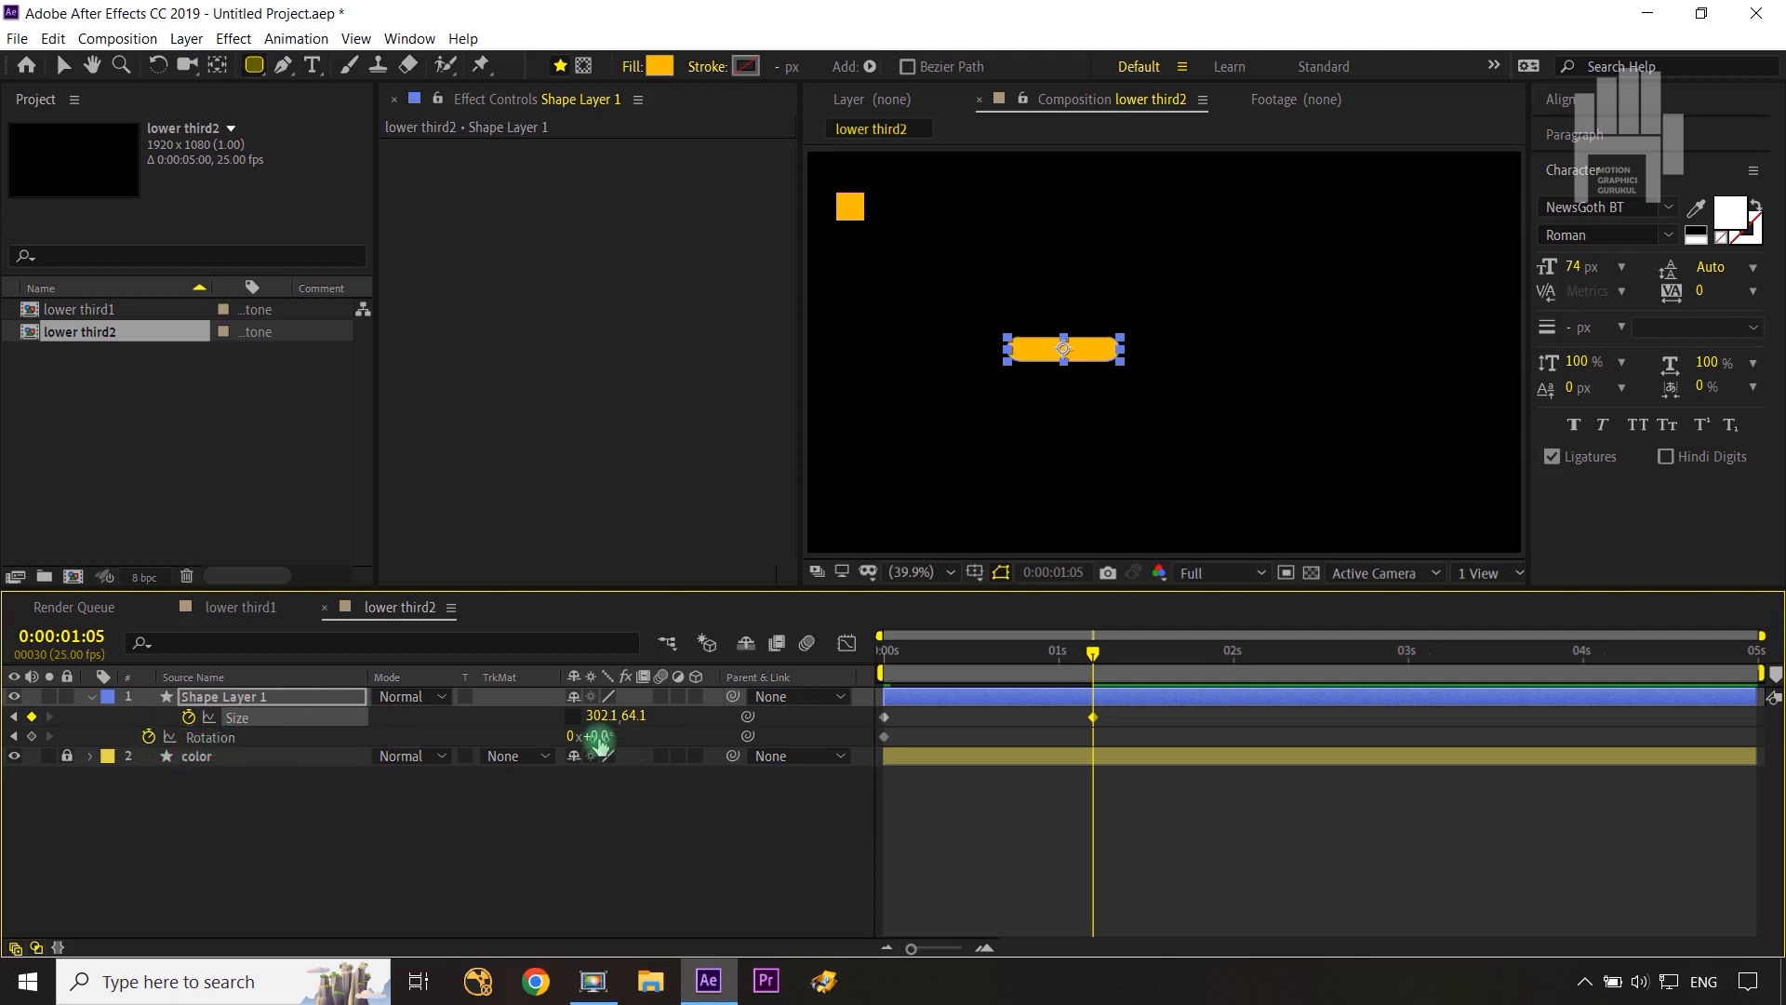
type("-90")
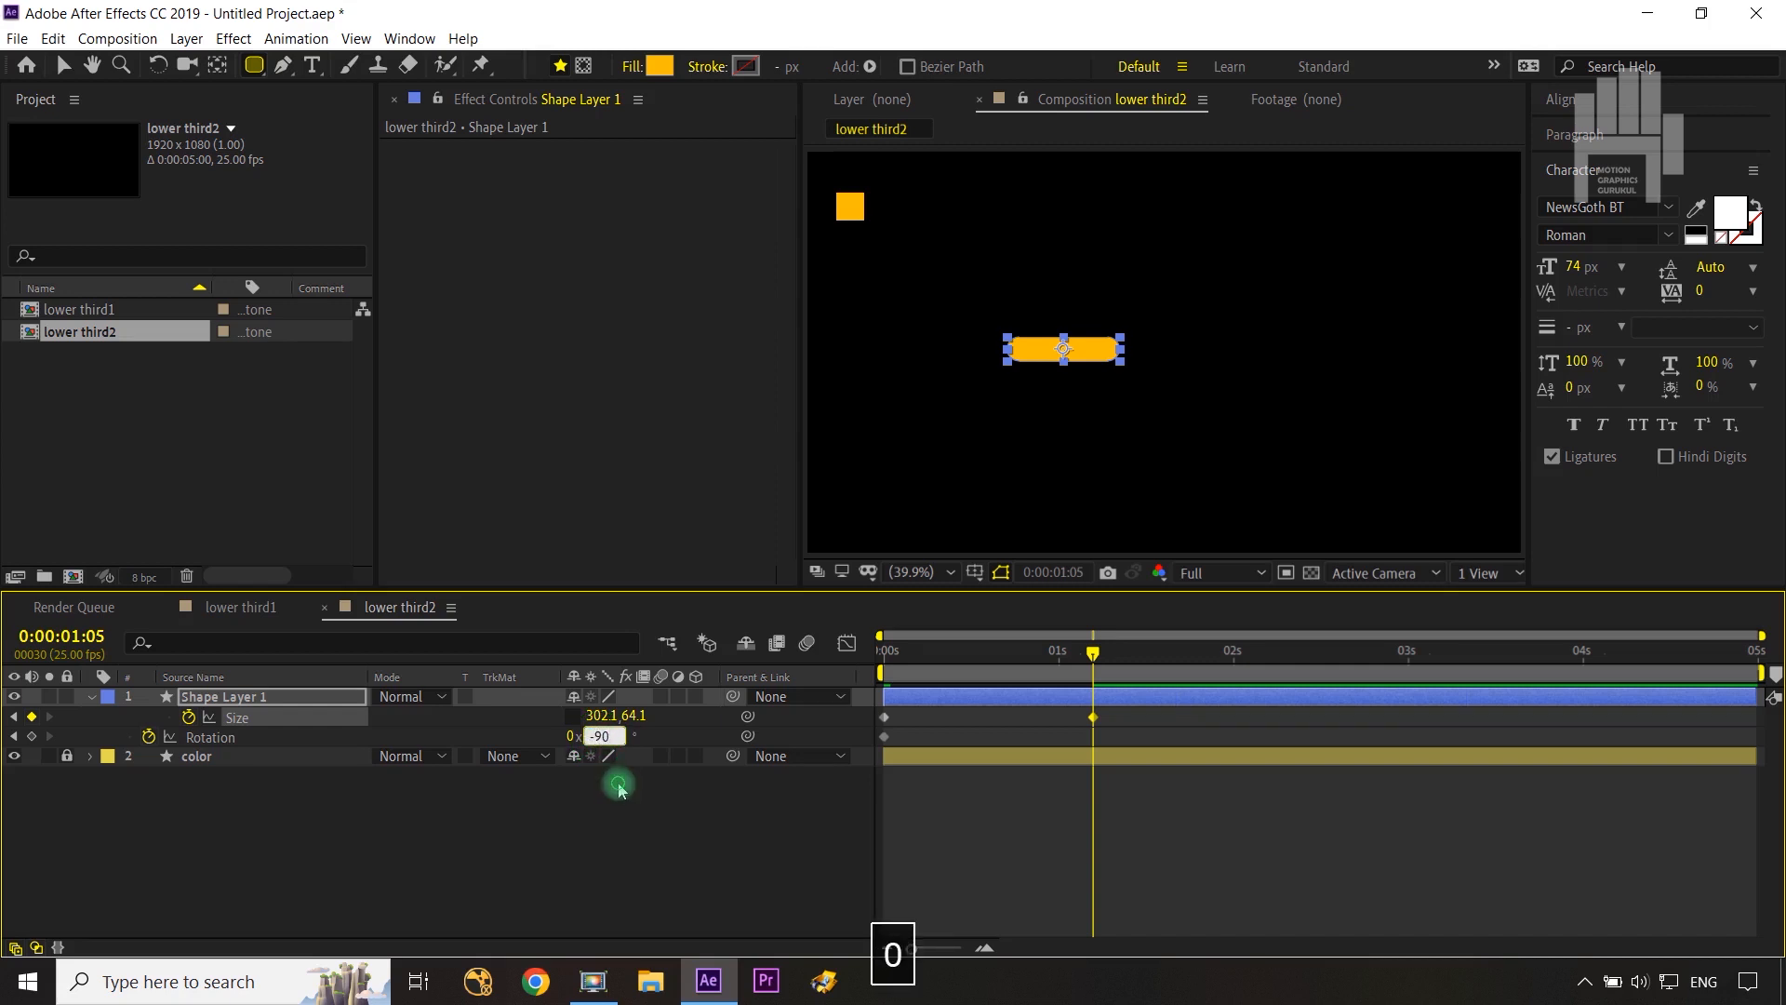
left_click(619, 786)
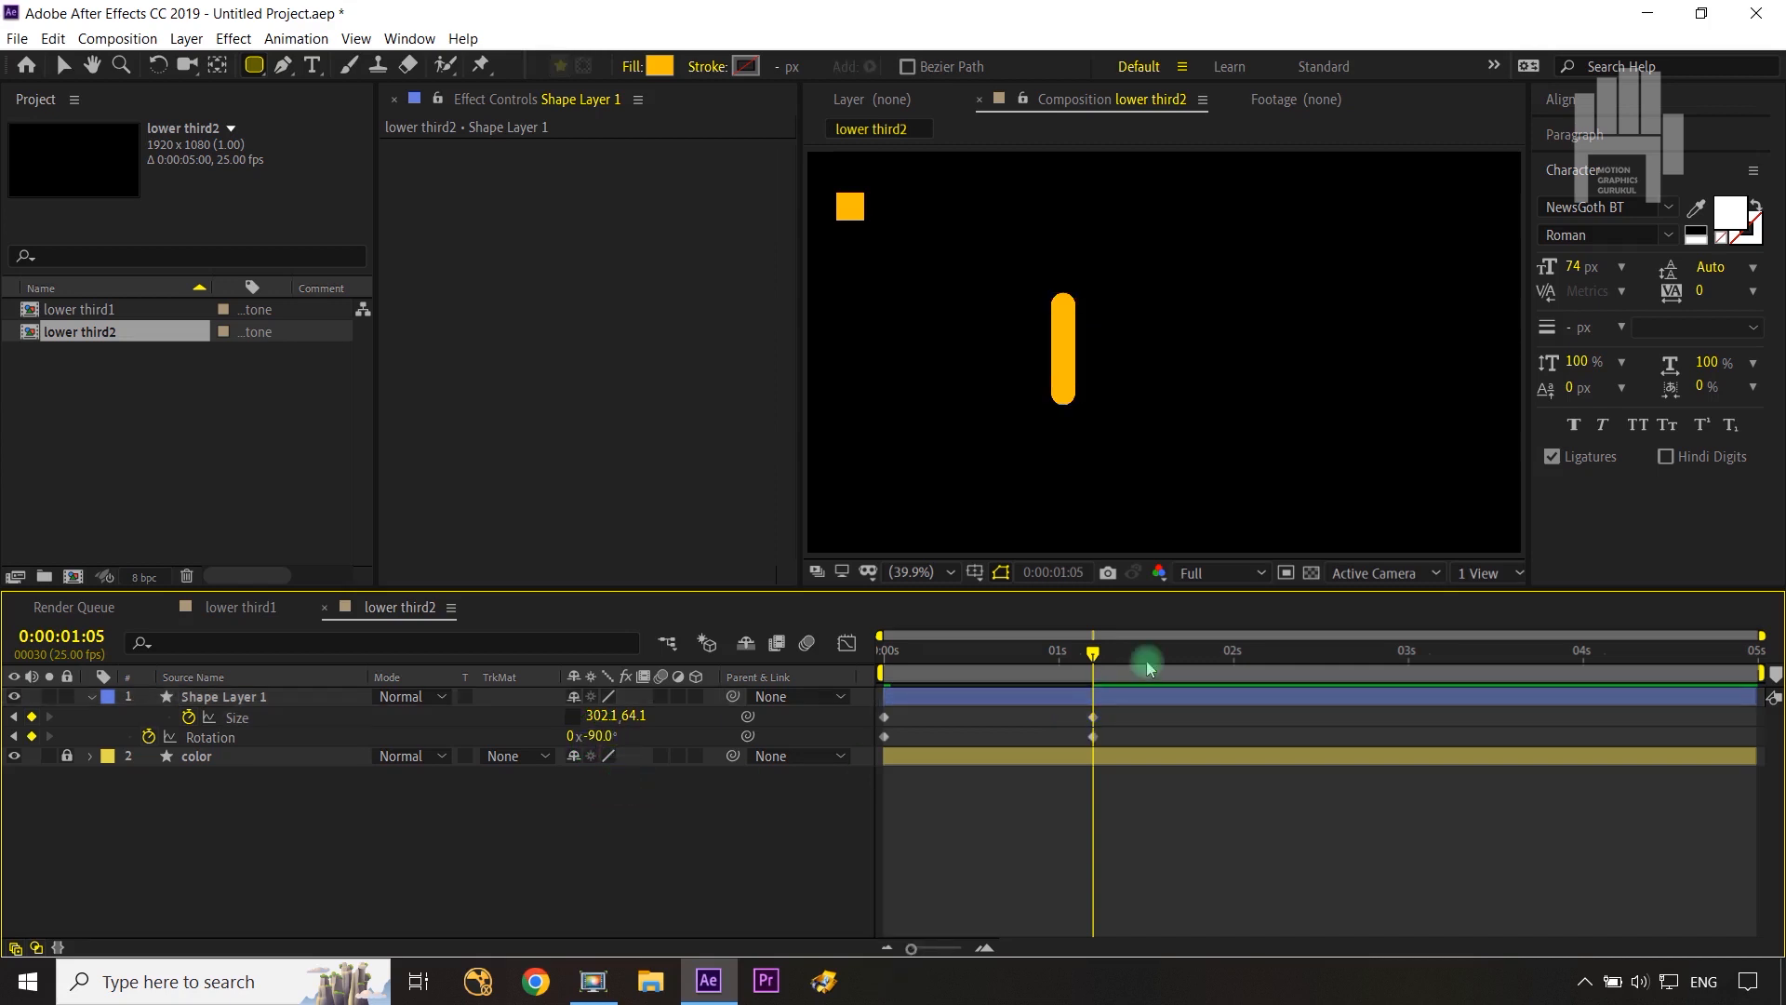
Step: Review the bar's motion and move Shape Layer 1's first Rotation keyframe to 0:00:00:10
left_click_drag(1083, 658, 1107, 728)
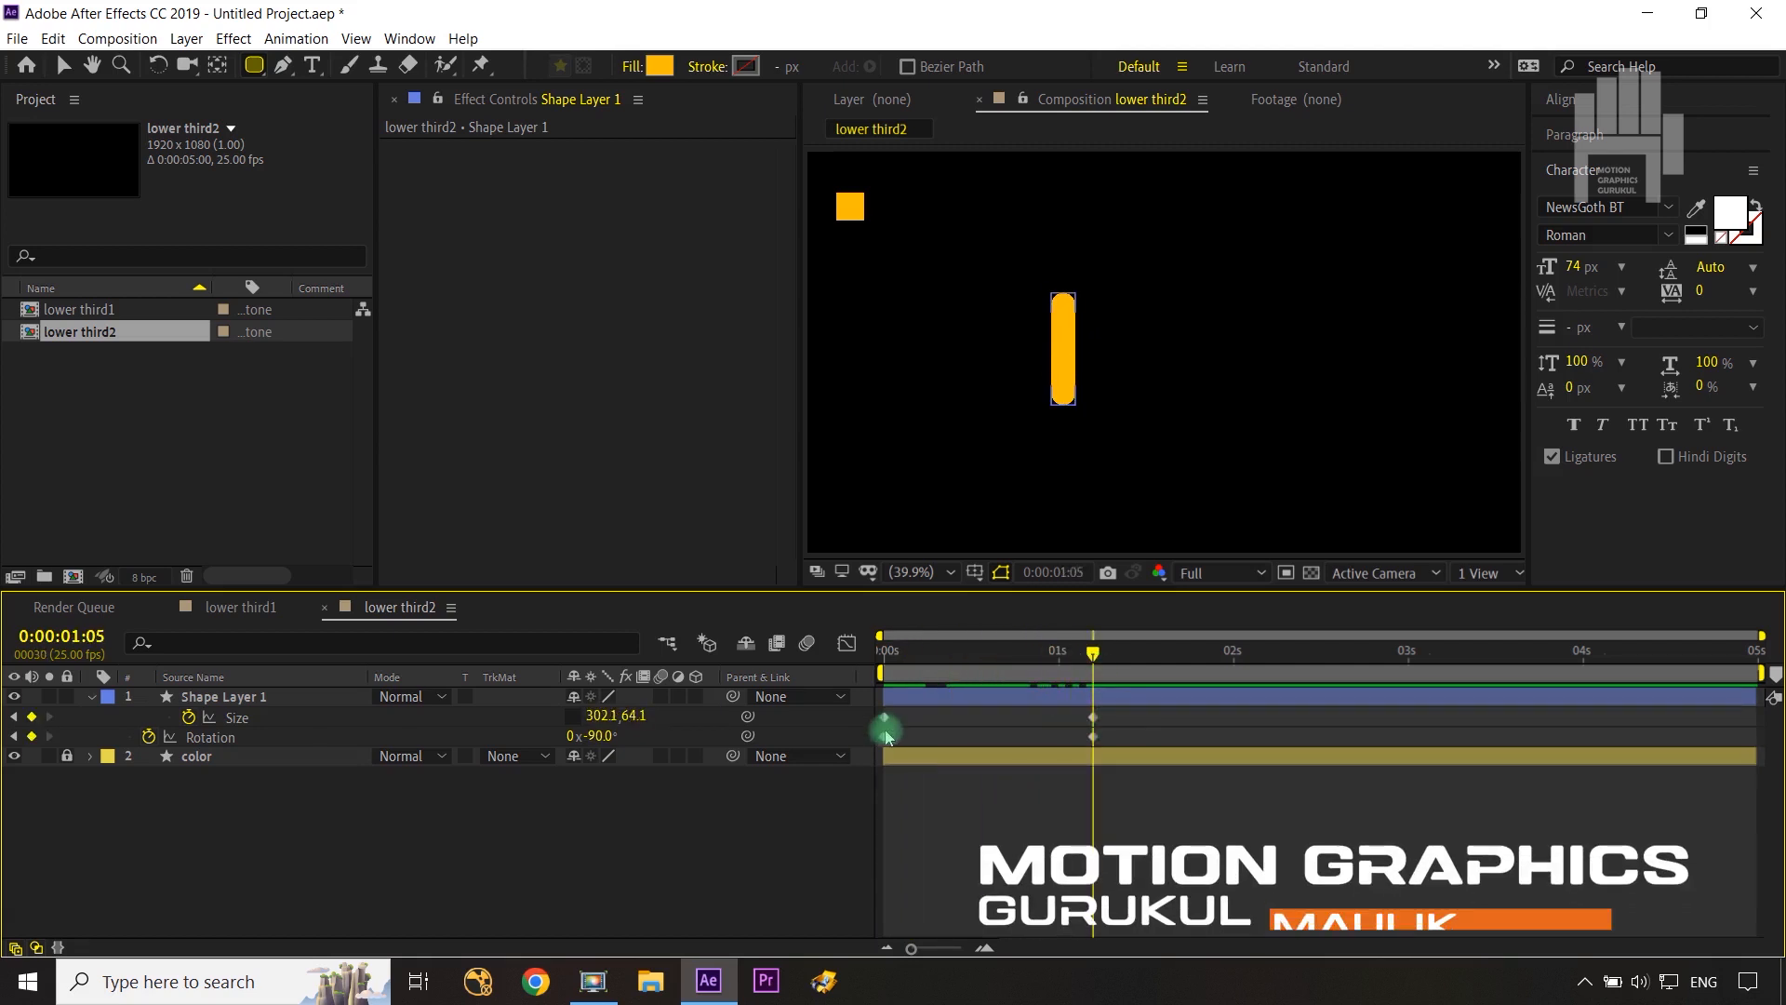
left_click_drag(1070, 659, 877, 662)
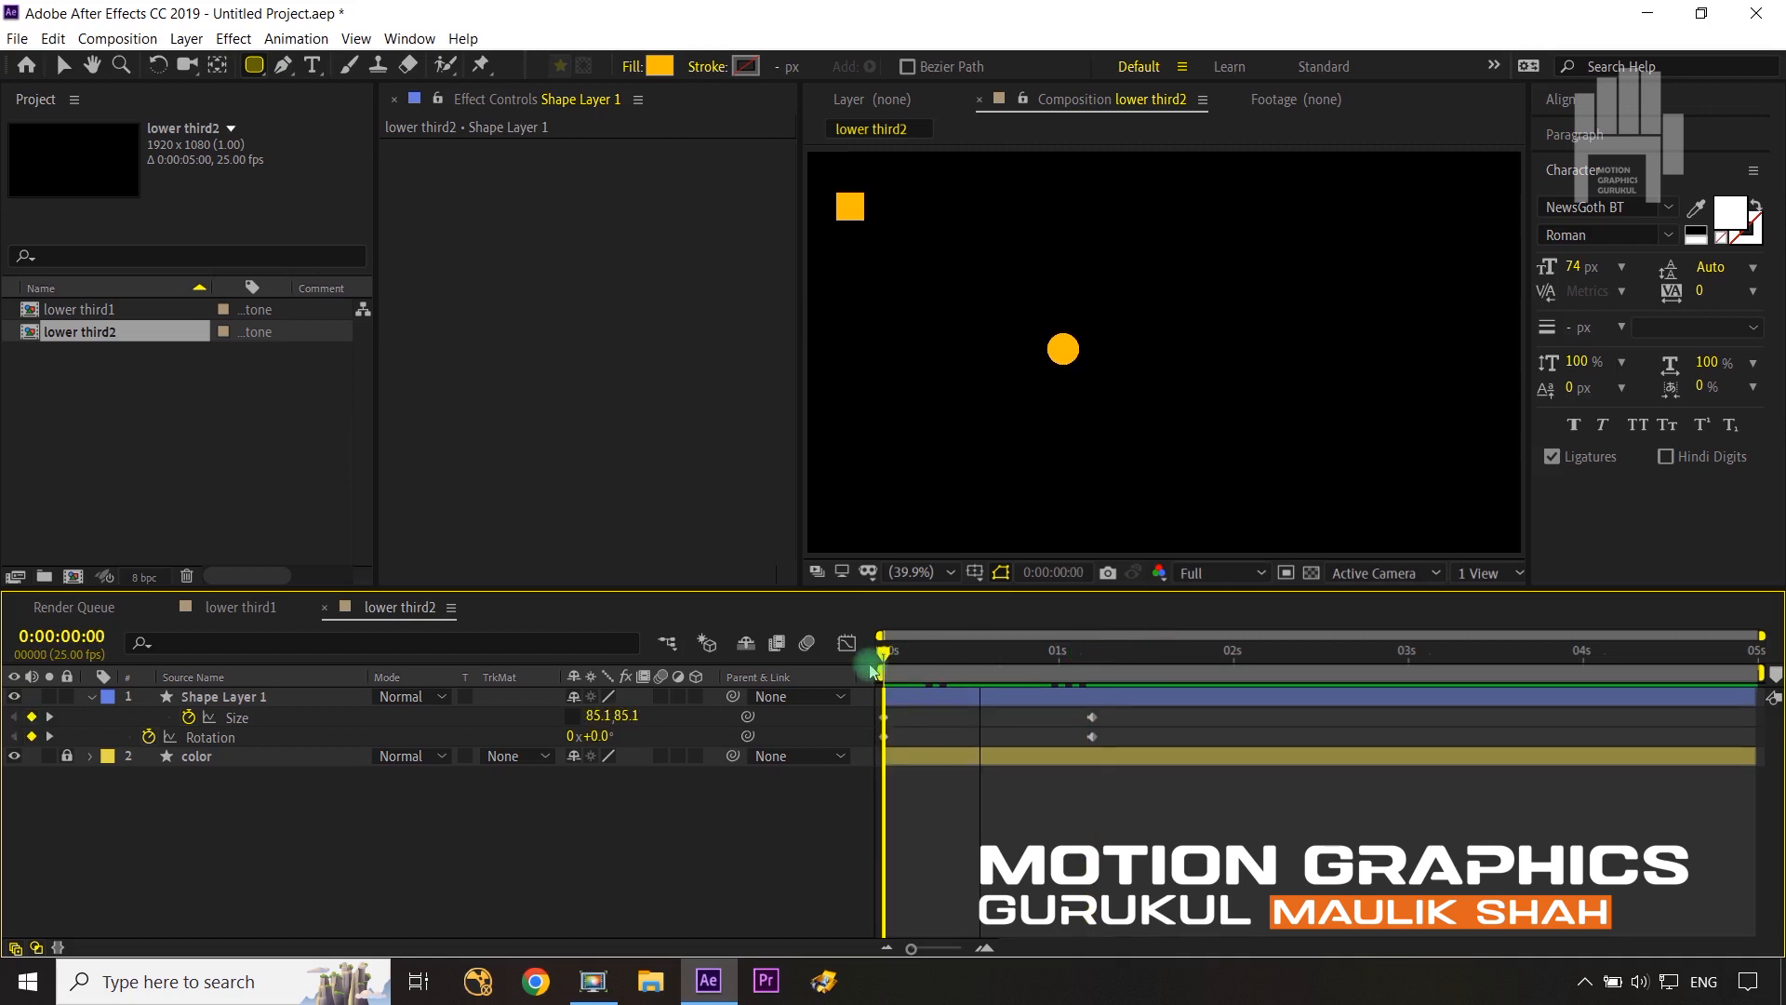
key("shift+Page_Down")
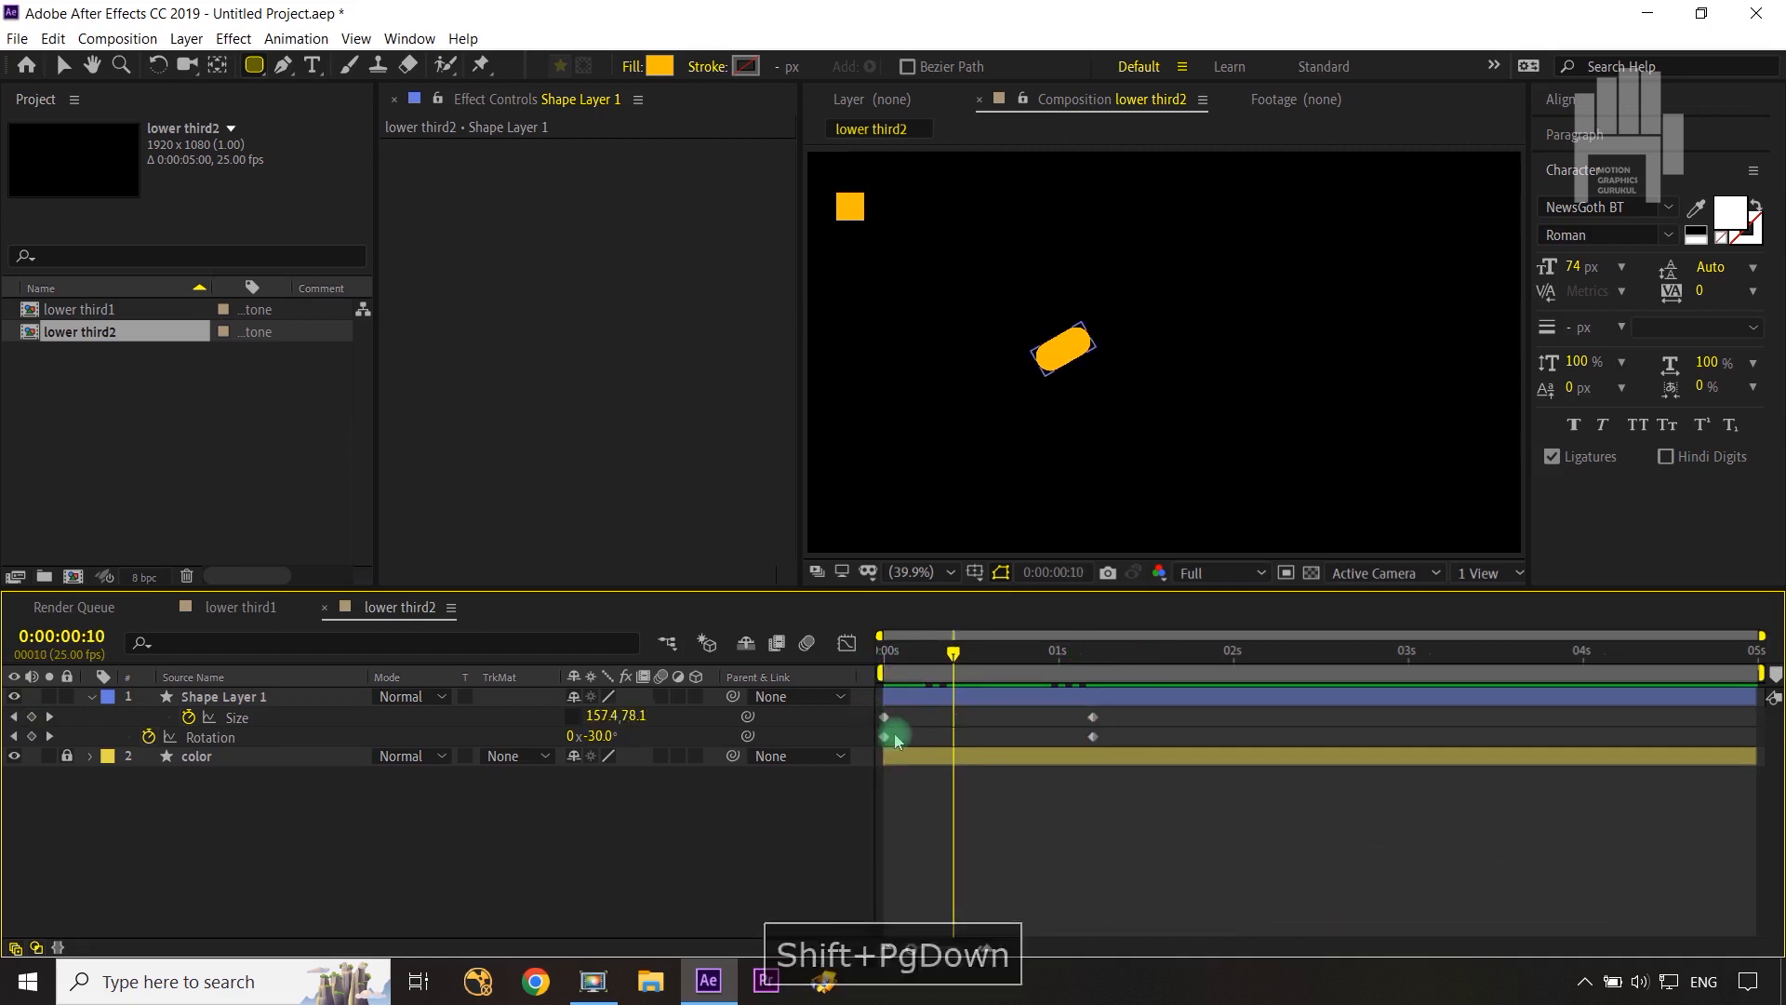
left_click_drag(885, 736, 961, 758)
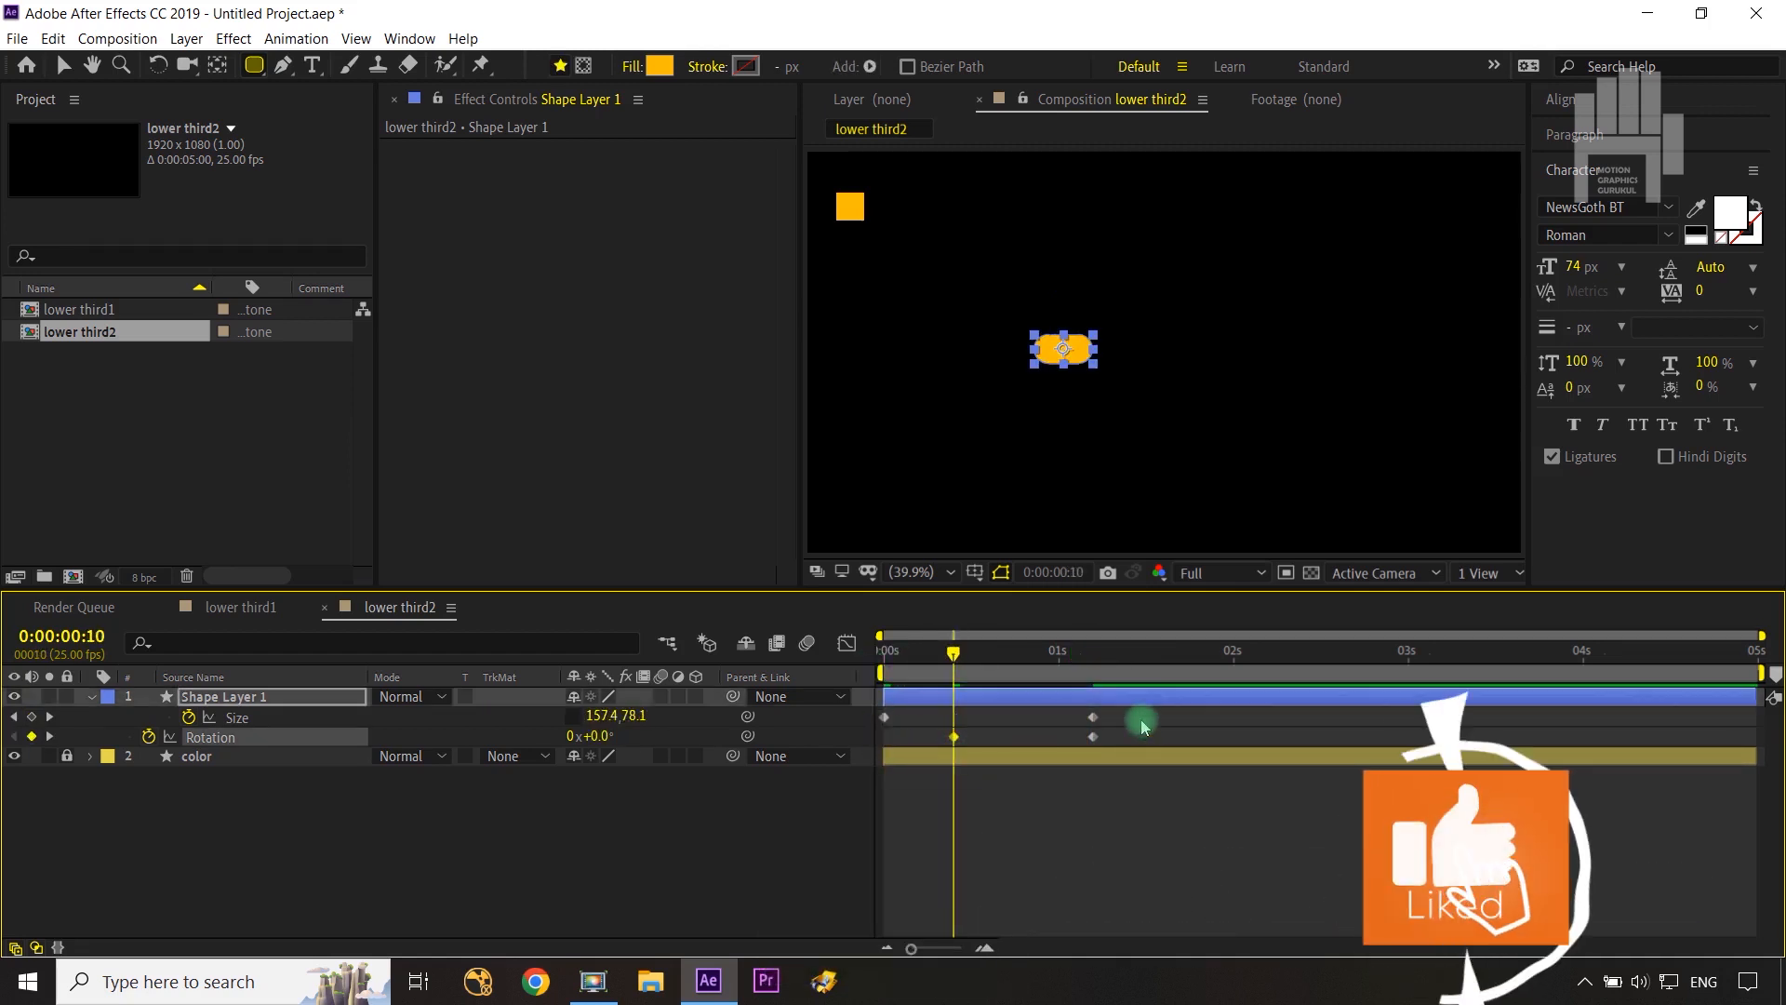
Step: Easy Ease all Size and Rotation keyframes, raise the end keyframes' incoming influence to 100% in the speed graph, and scrub to 0:00:01:05
left_click_drag(1128, 717, 875, 745)
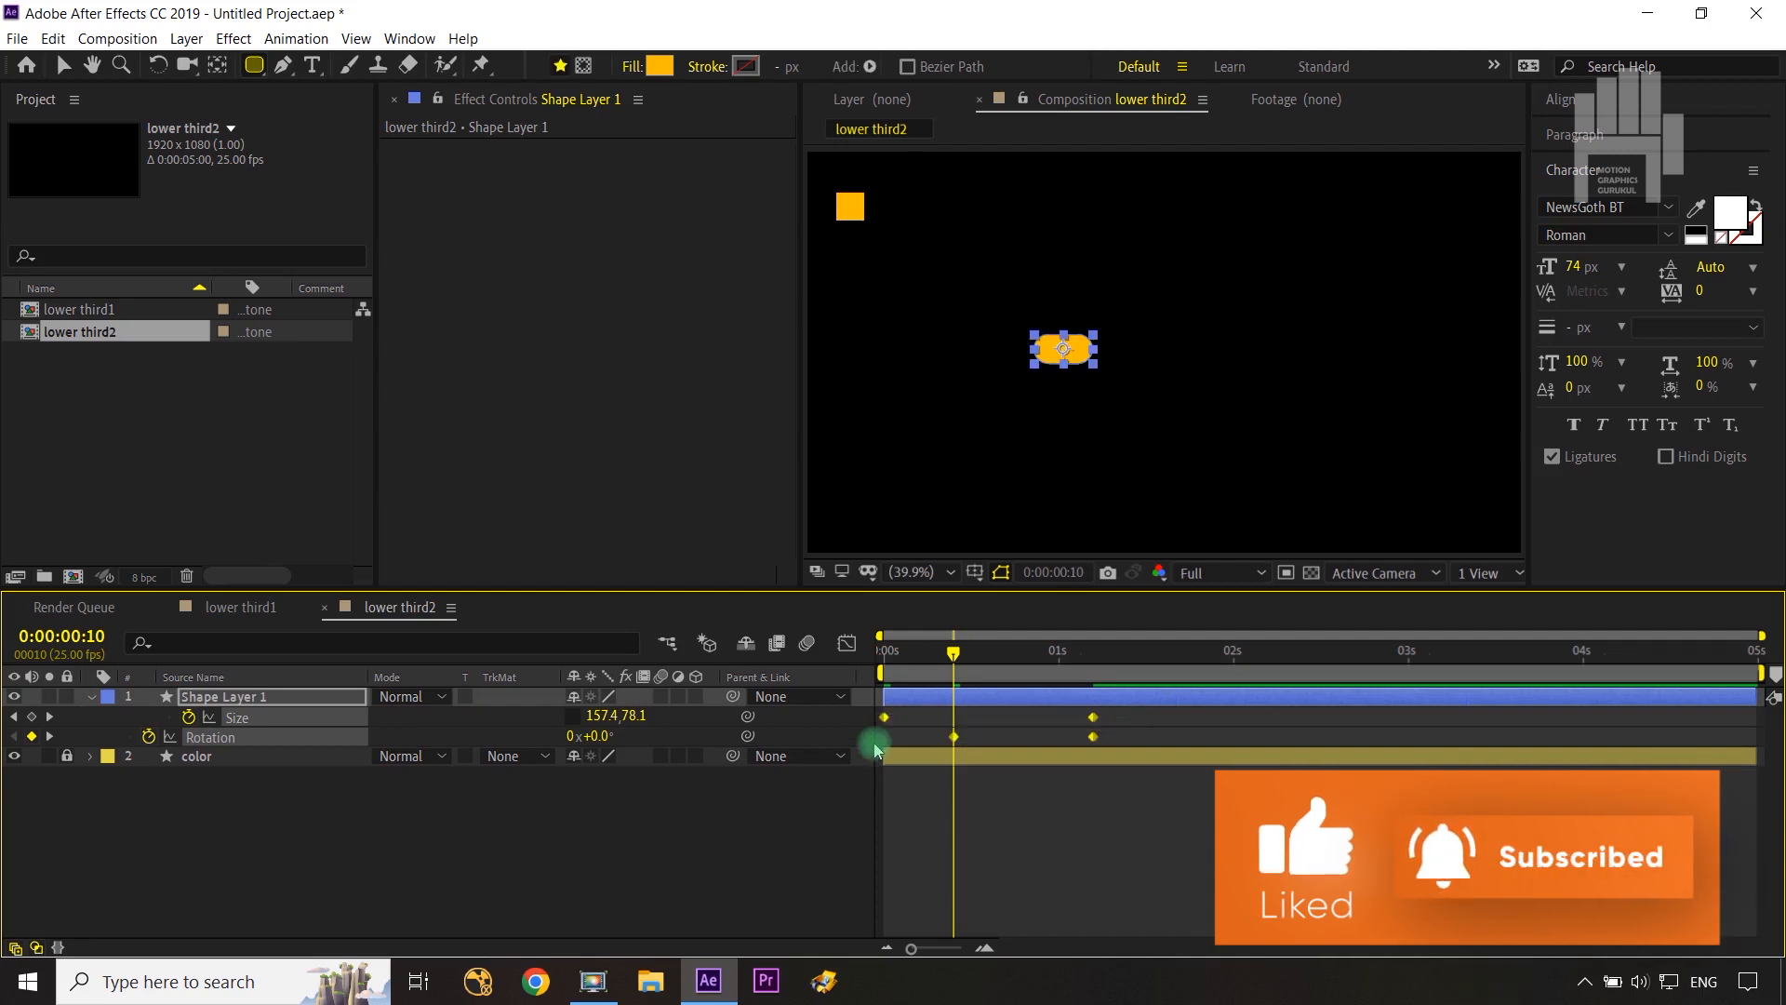
key("F9")
left_click(847, 643)
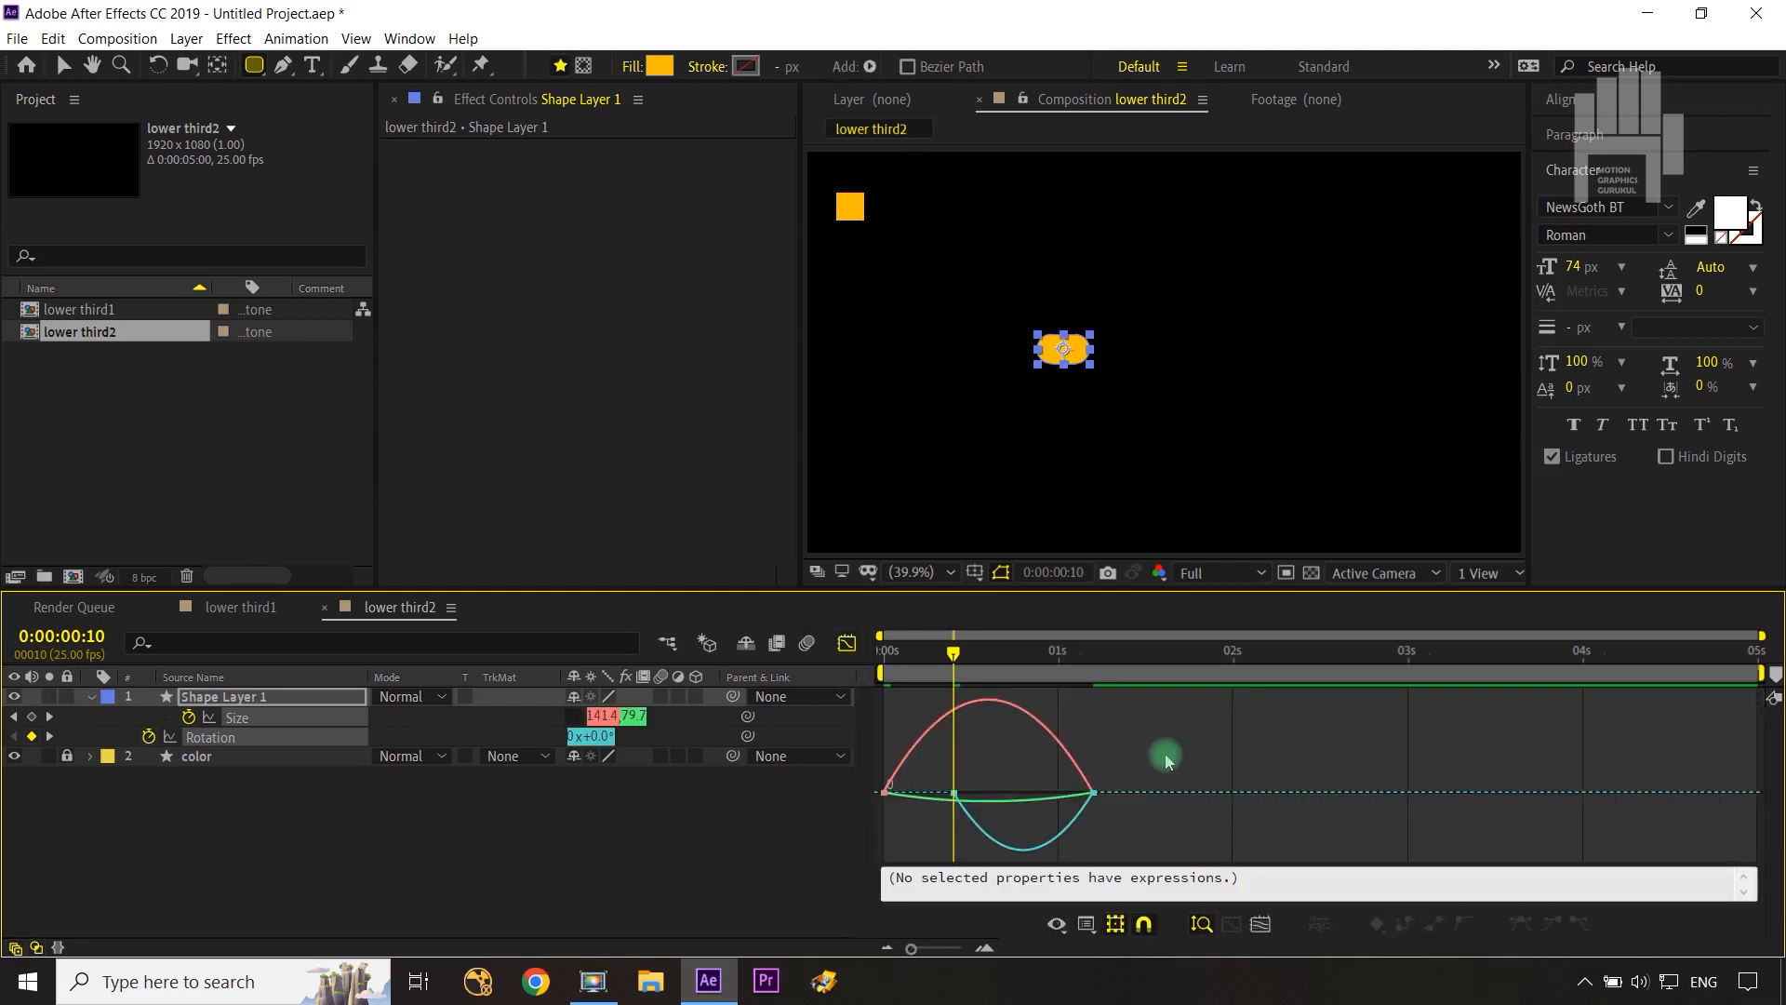
left_click_drag(1165, 756, 962, 800)
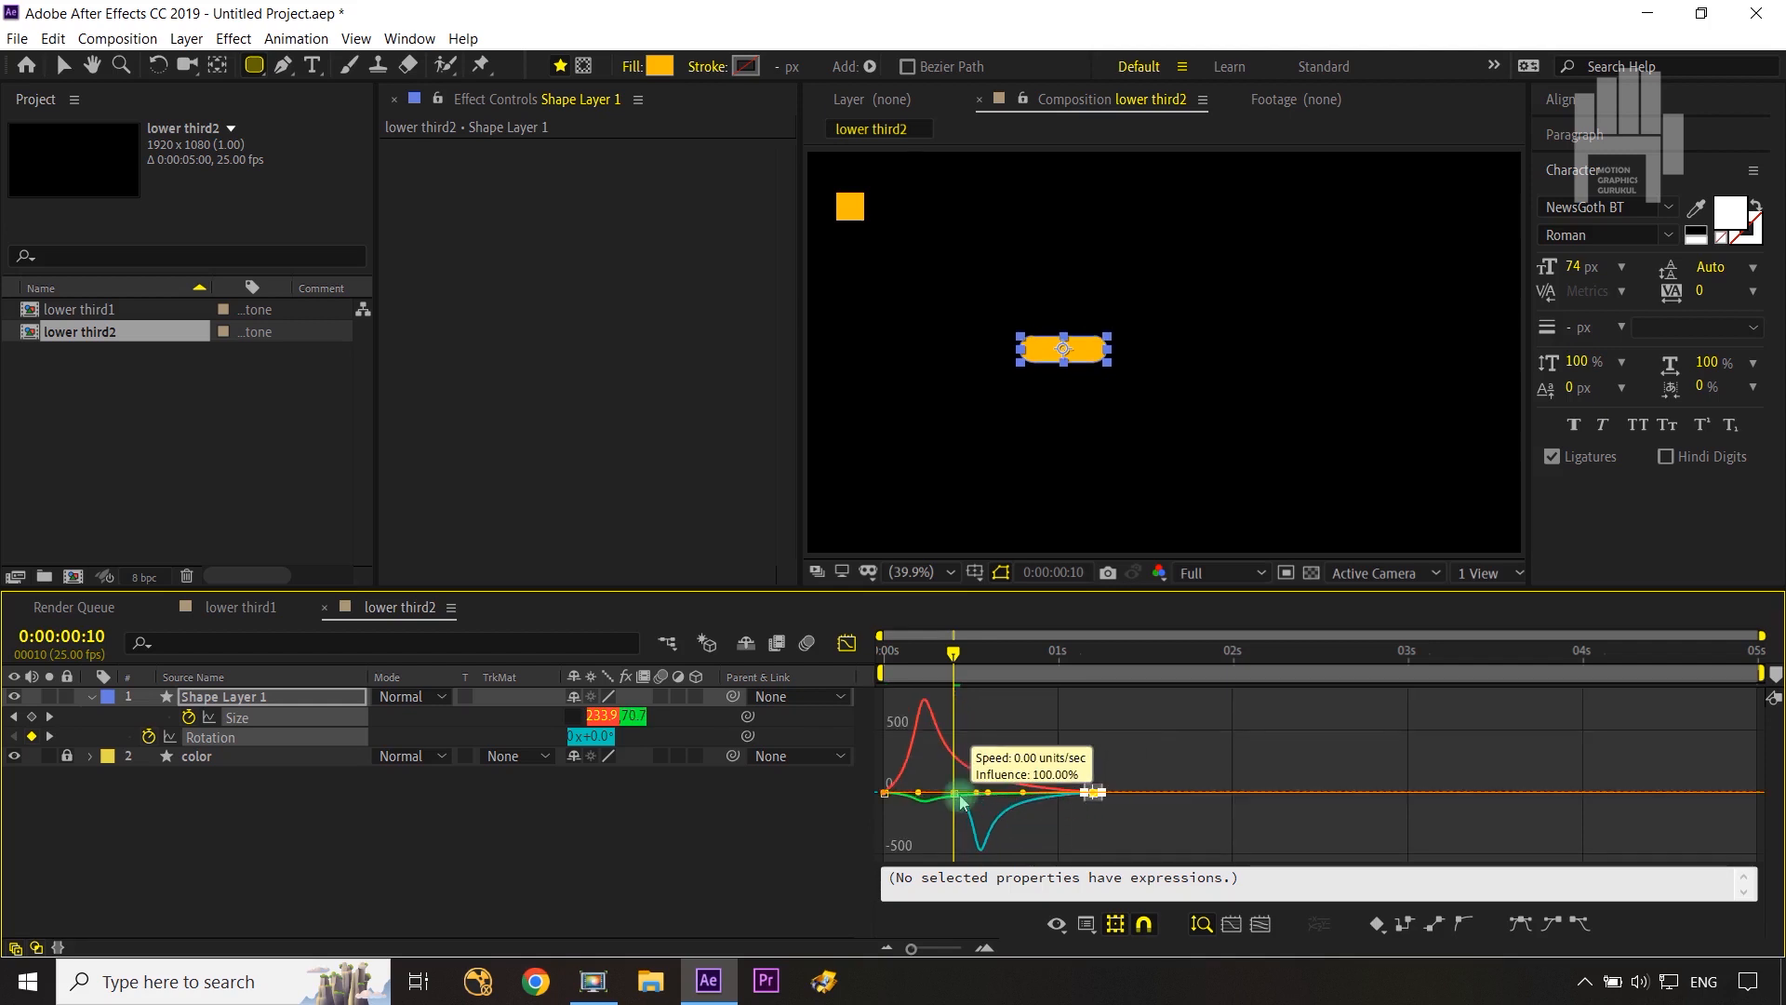
left_click(846, 643)
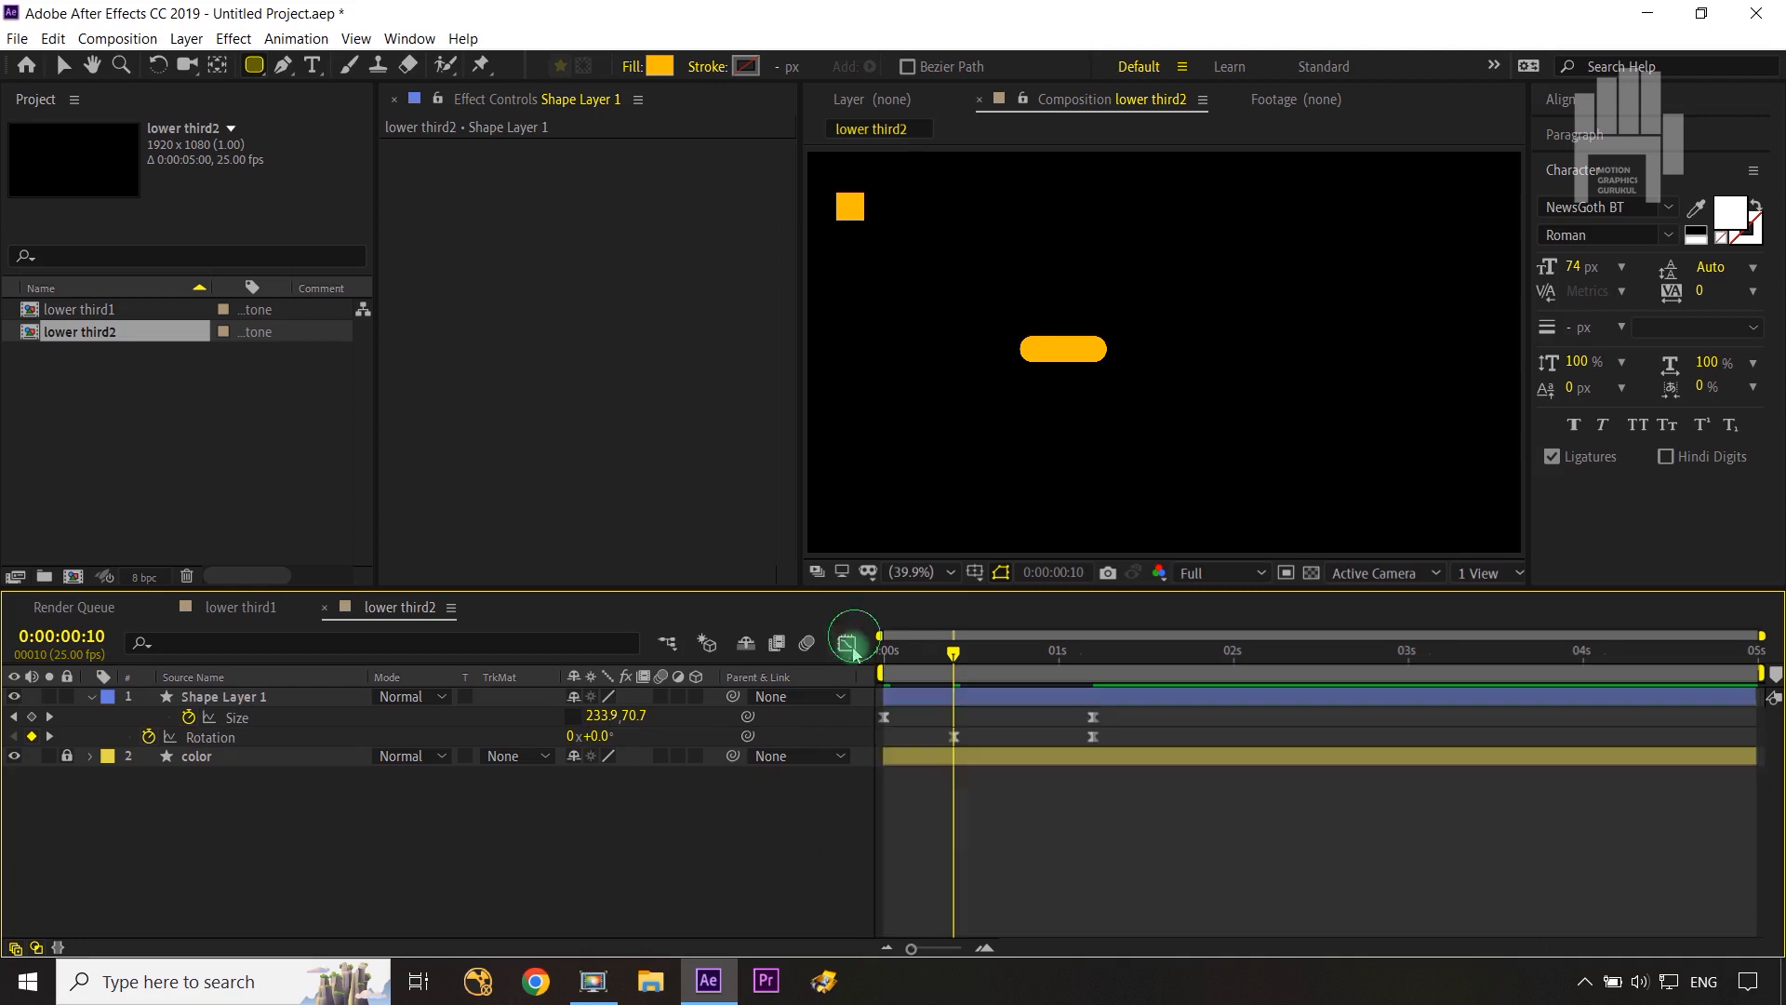
left_click_drag(955, 652, 1092, 666)
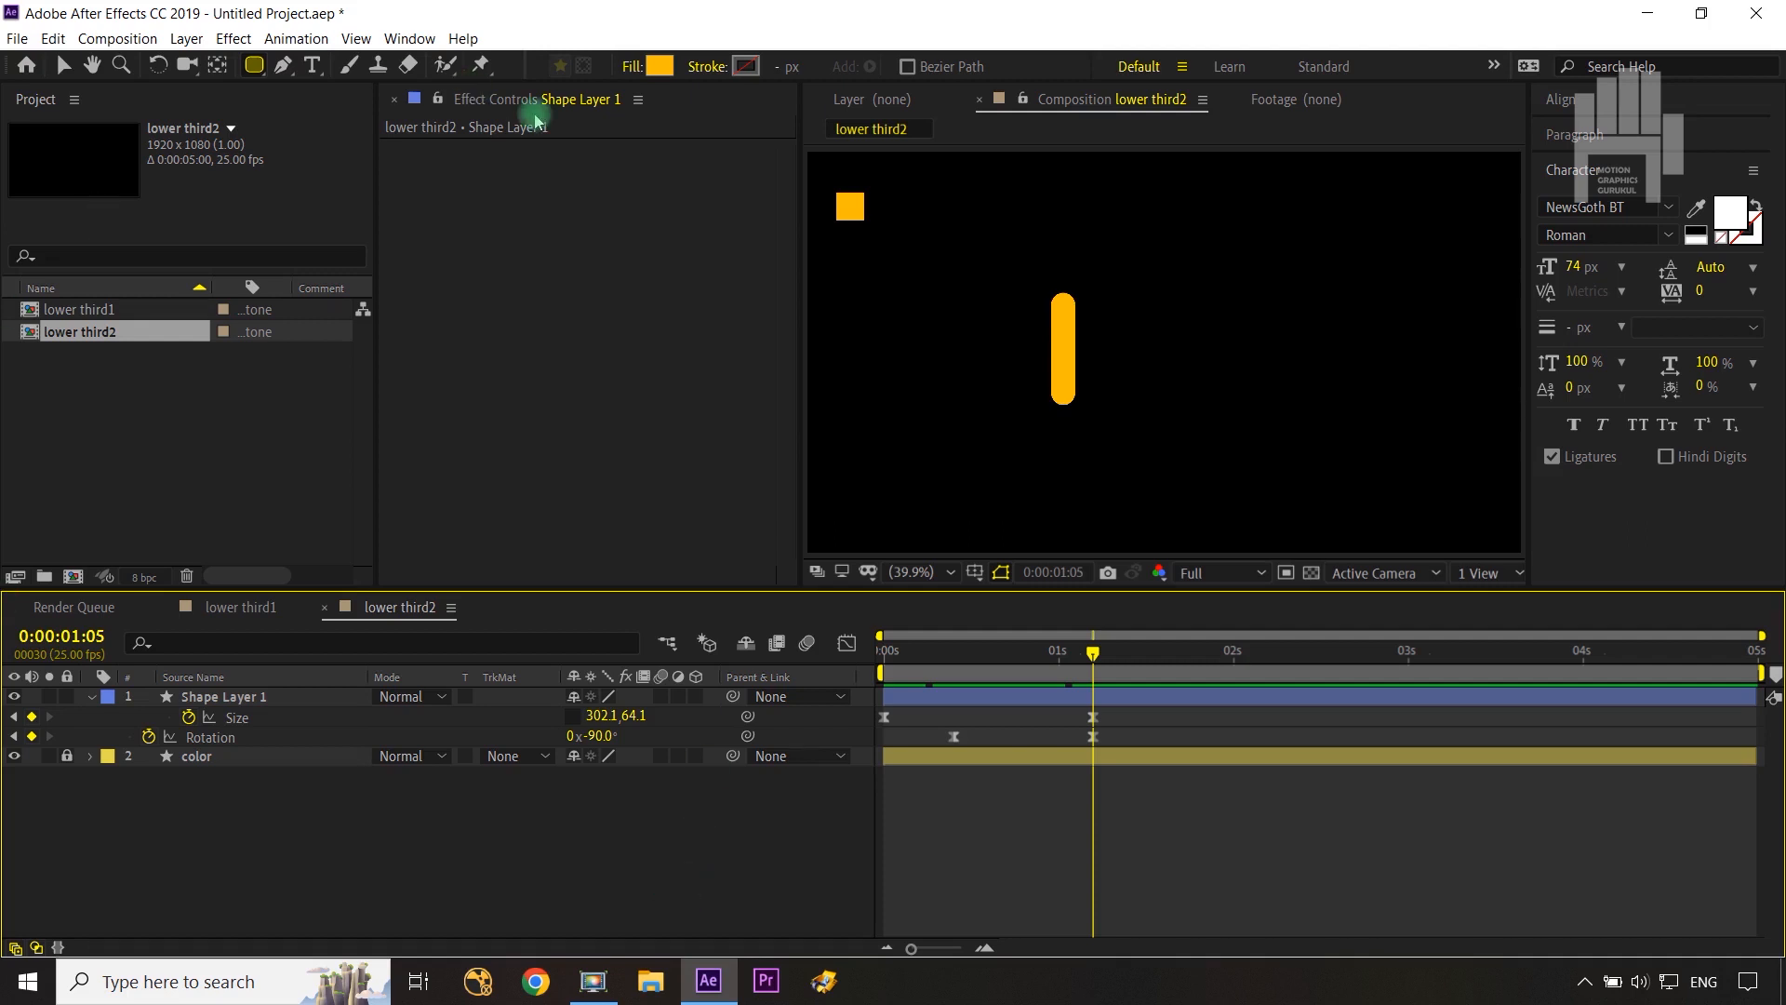
Step: Add a text layer reading "Lower third" beside the vertical orange bar
left_click(312, 67)
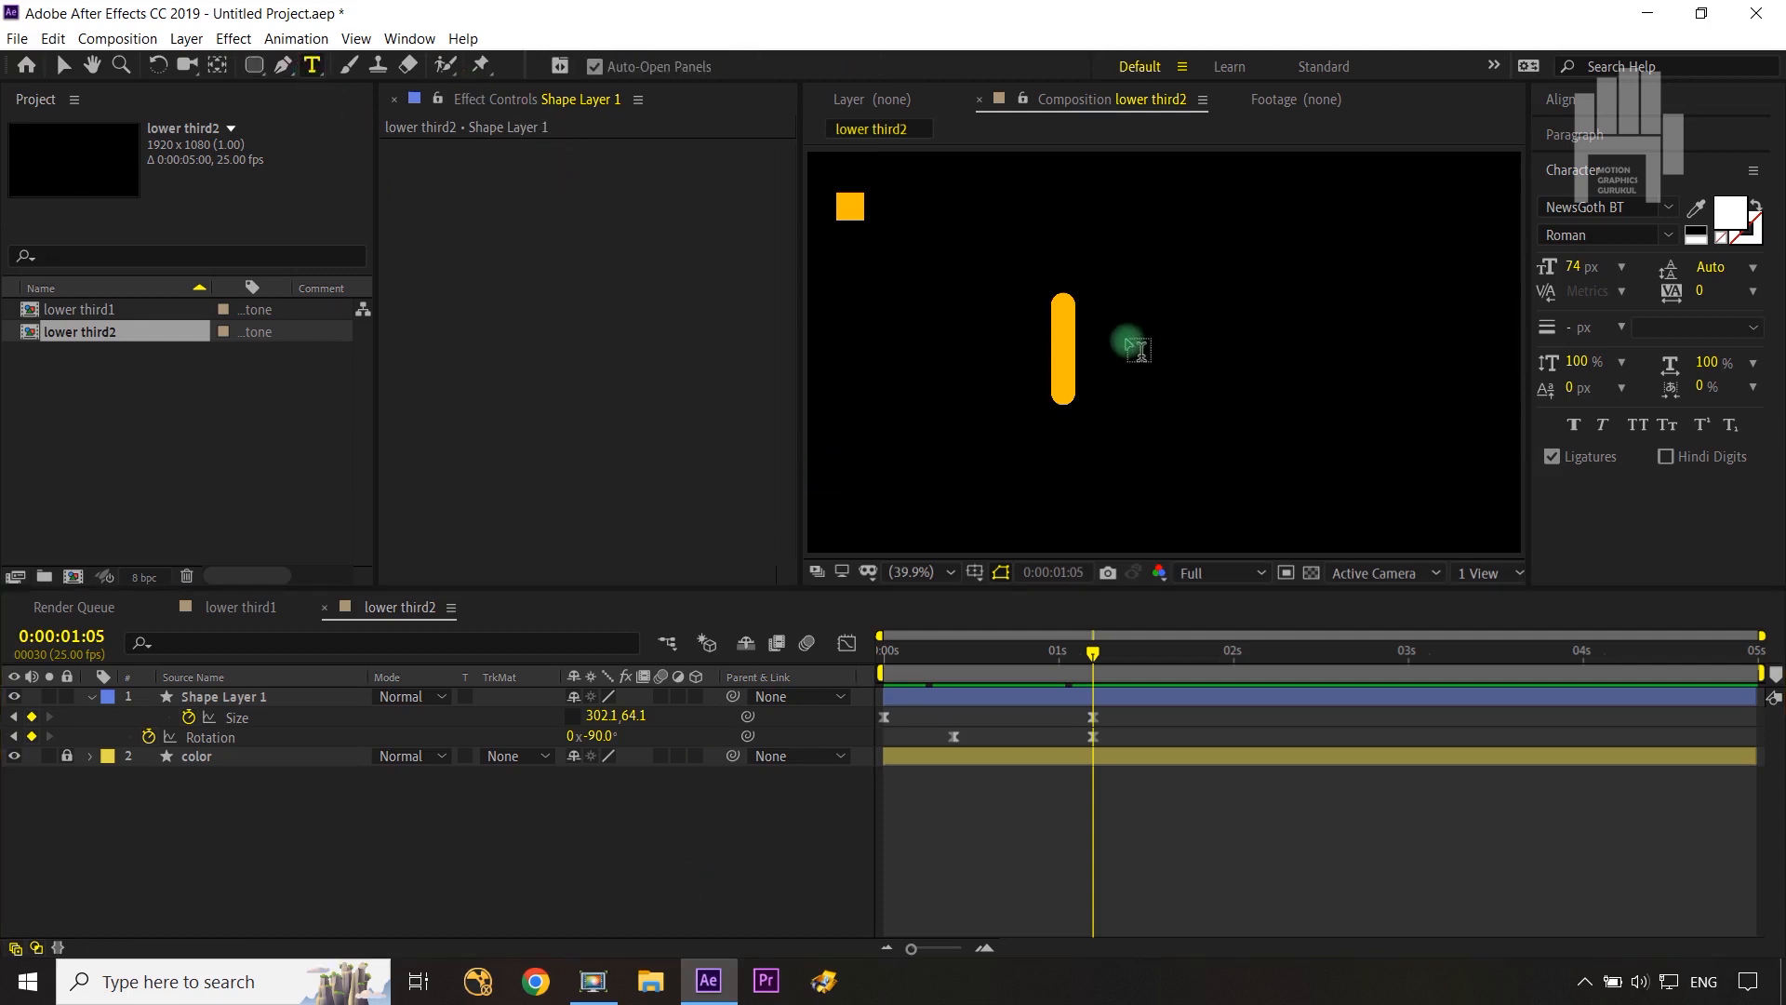
left_click(1155, 366)
type("LO")
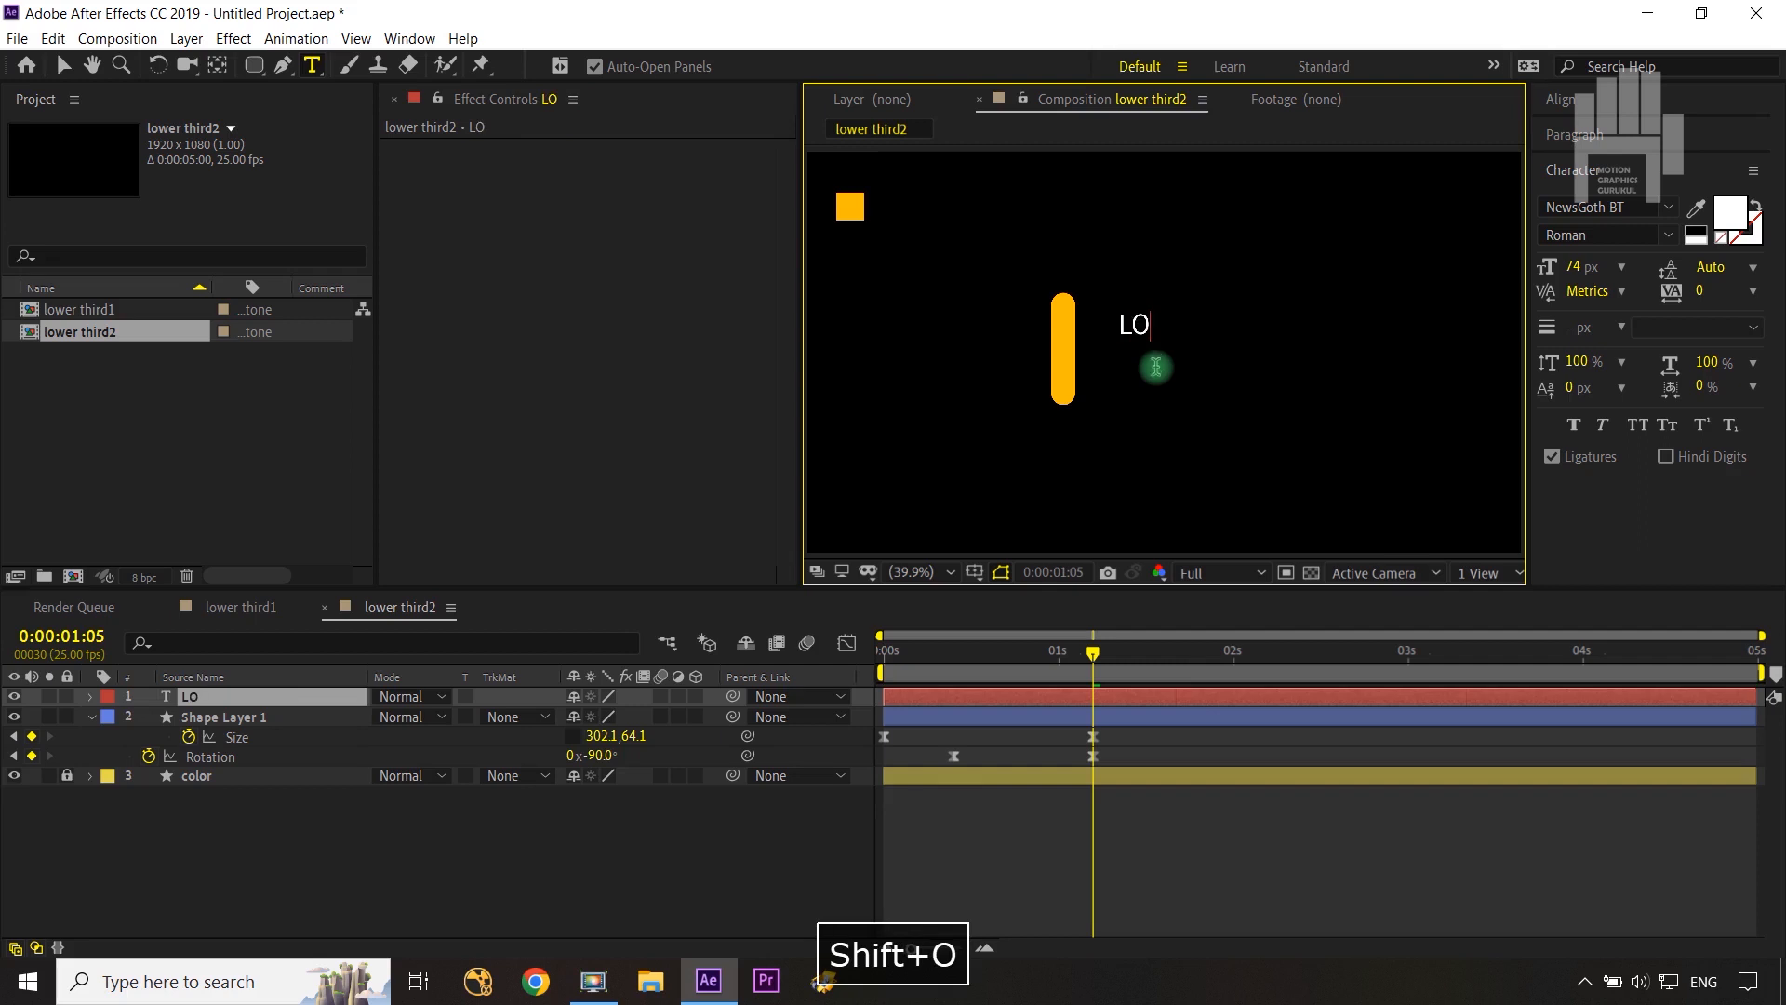
key("BackSpace")
type("ower ")
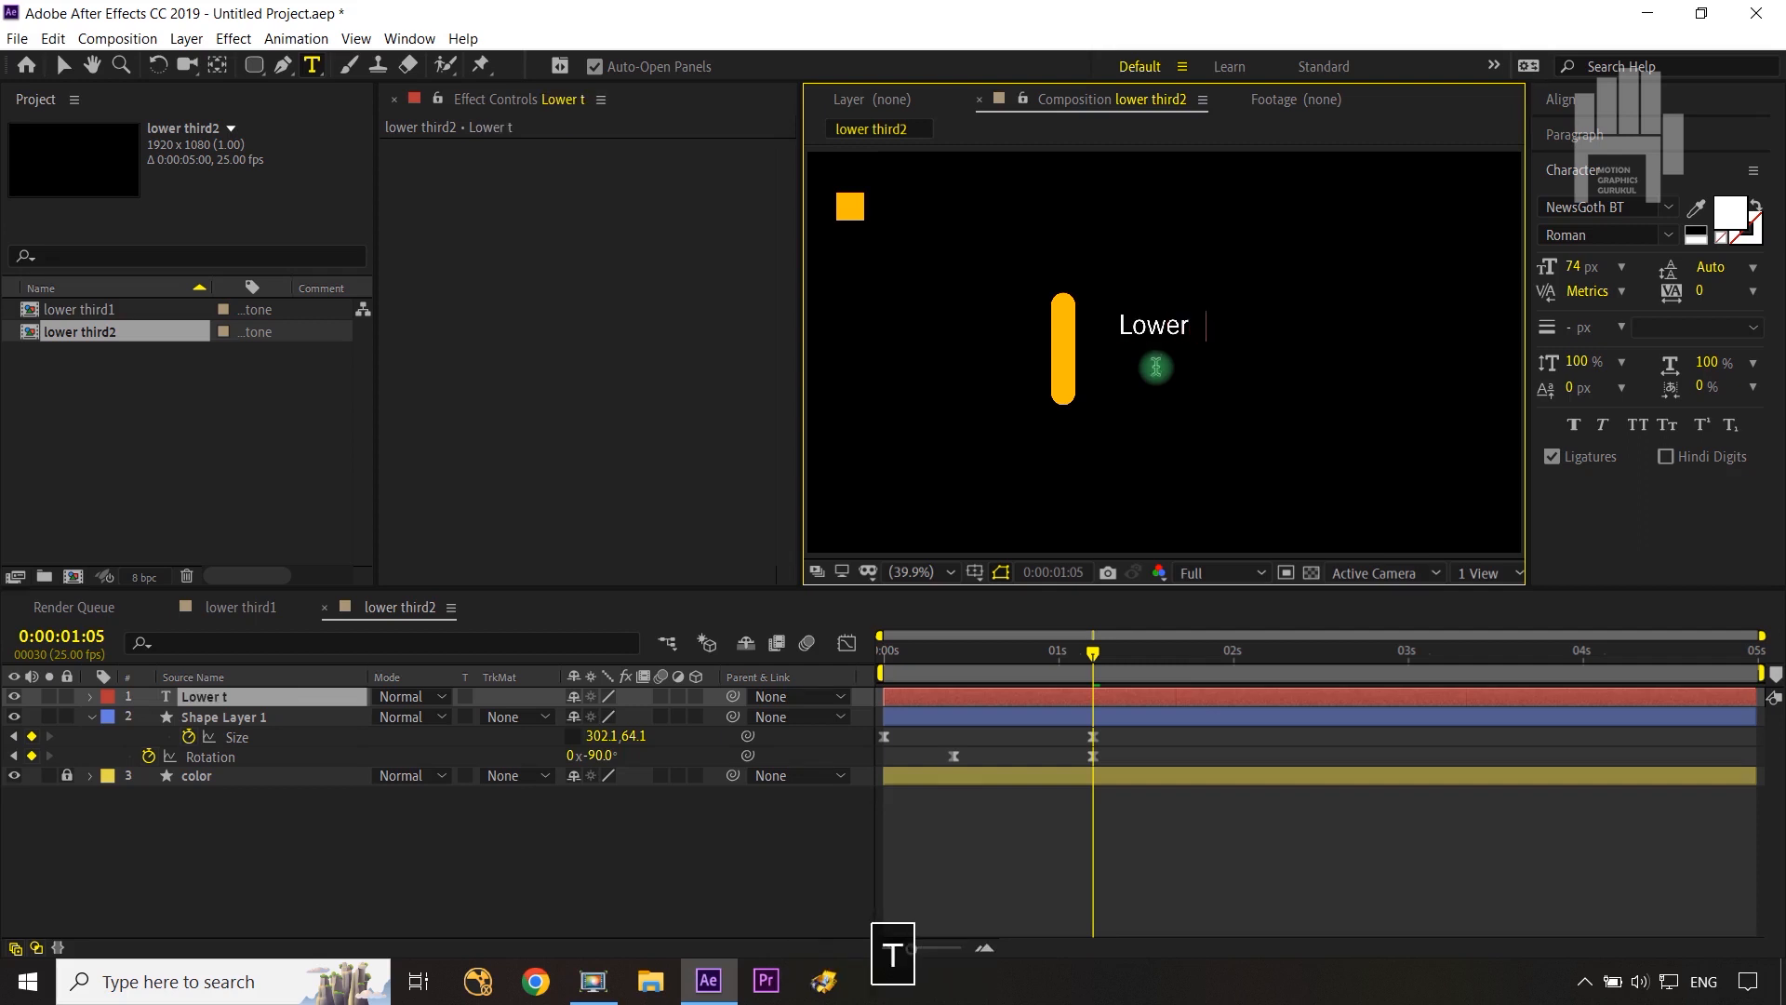
type("third")
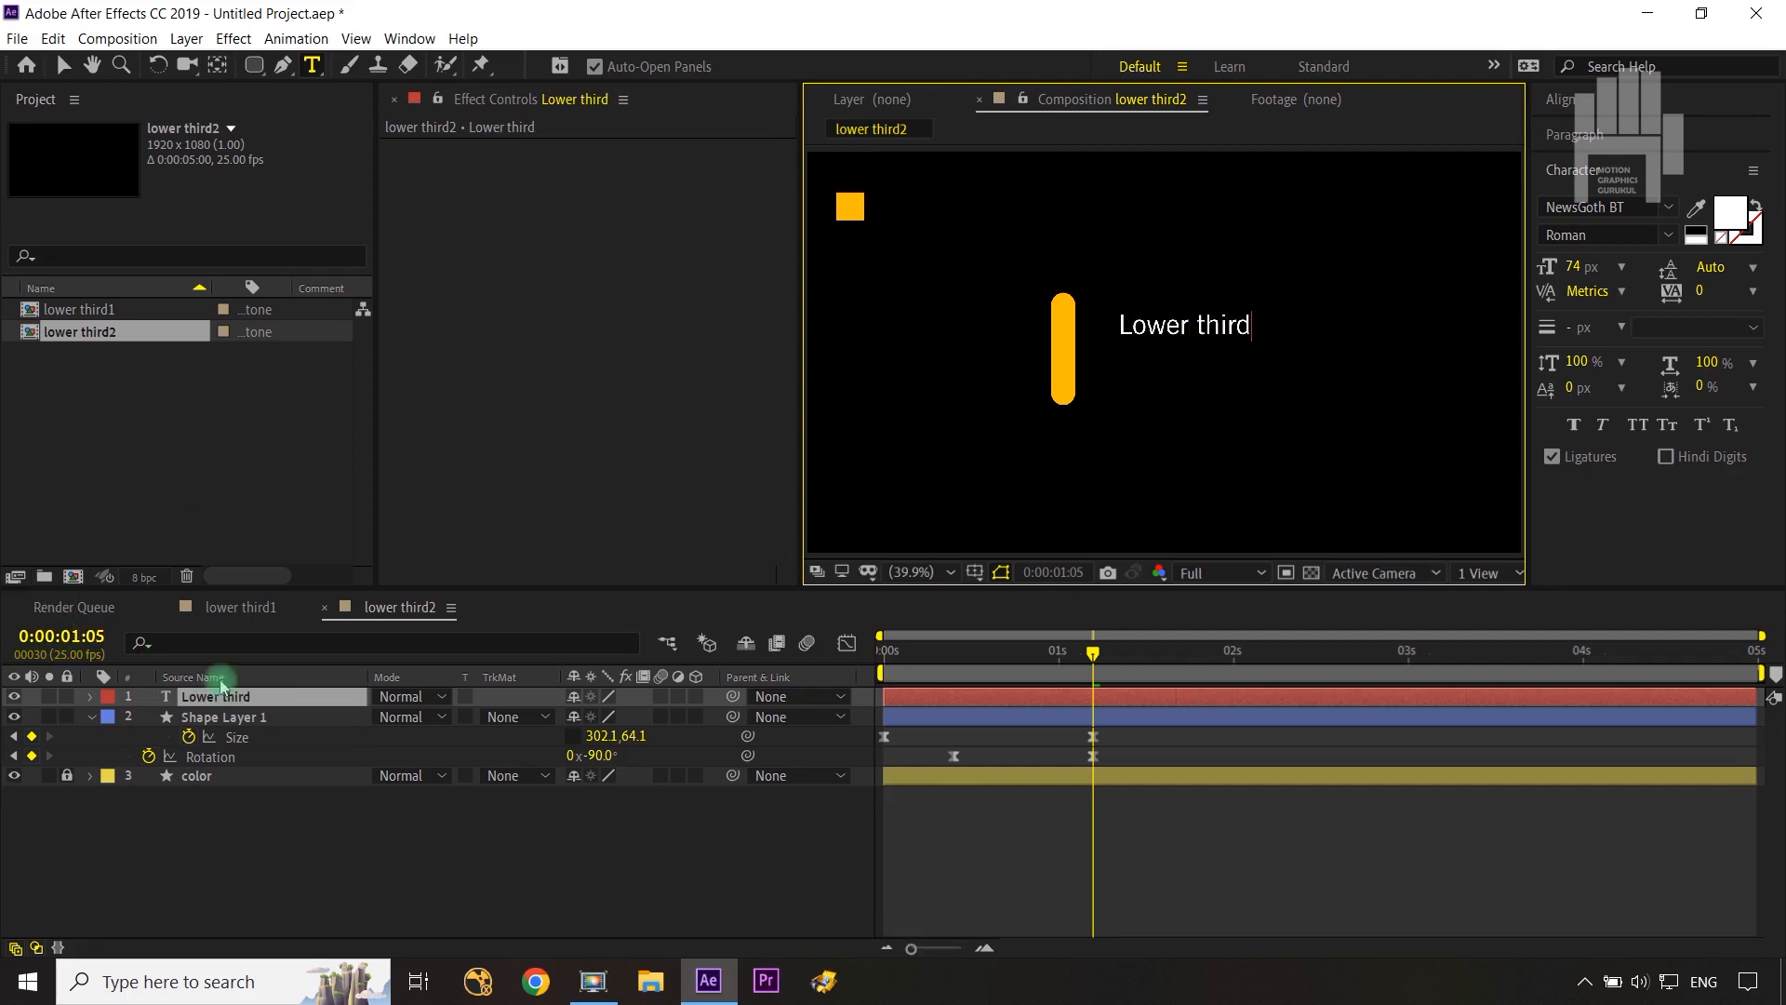
Step: Set the font size of the "Lower third" text to 136 px
left_click(246, 696)
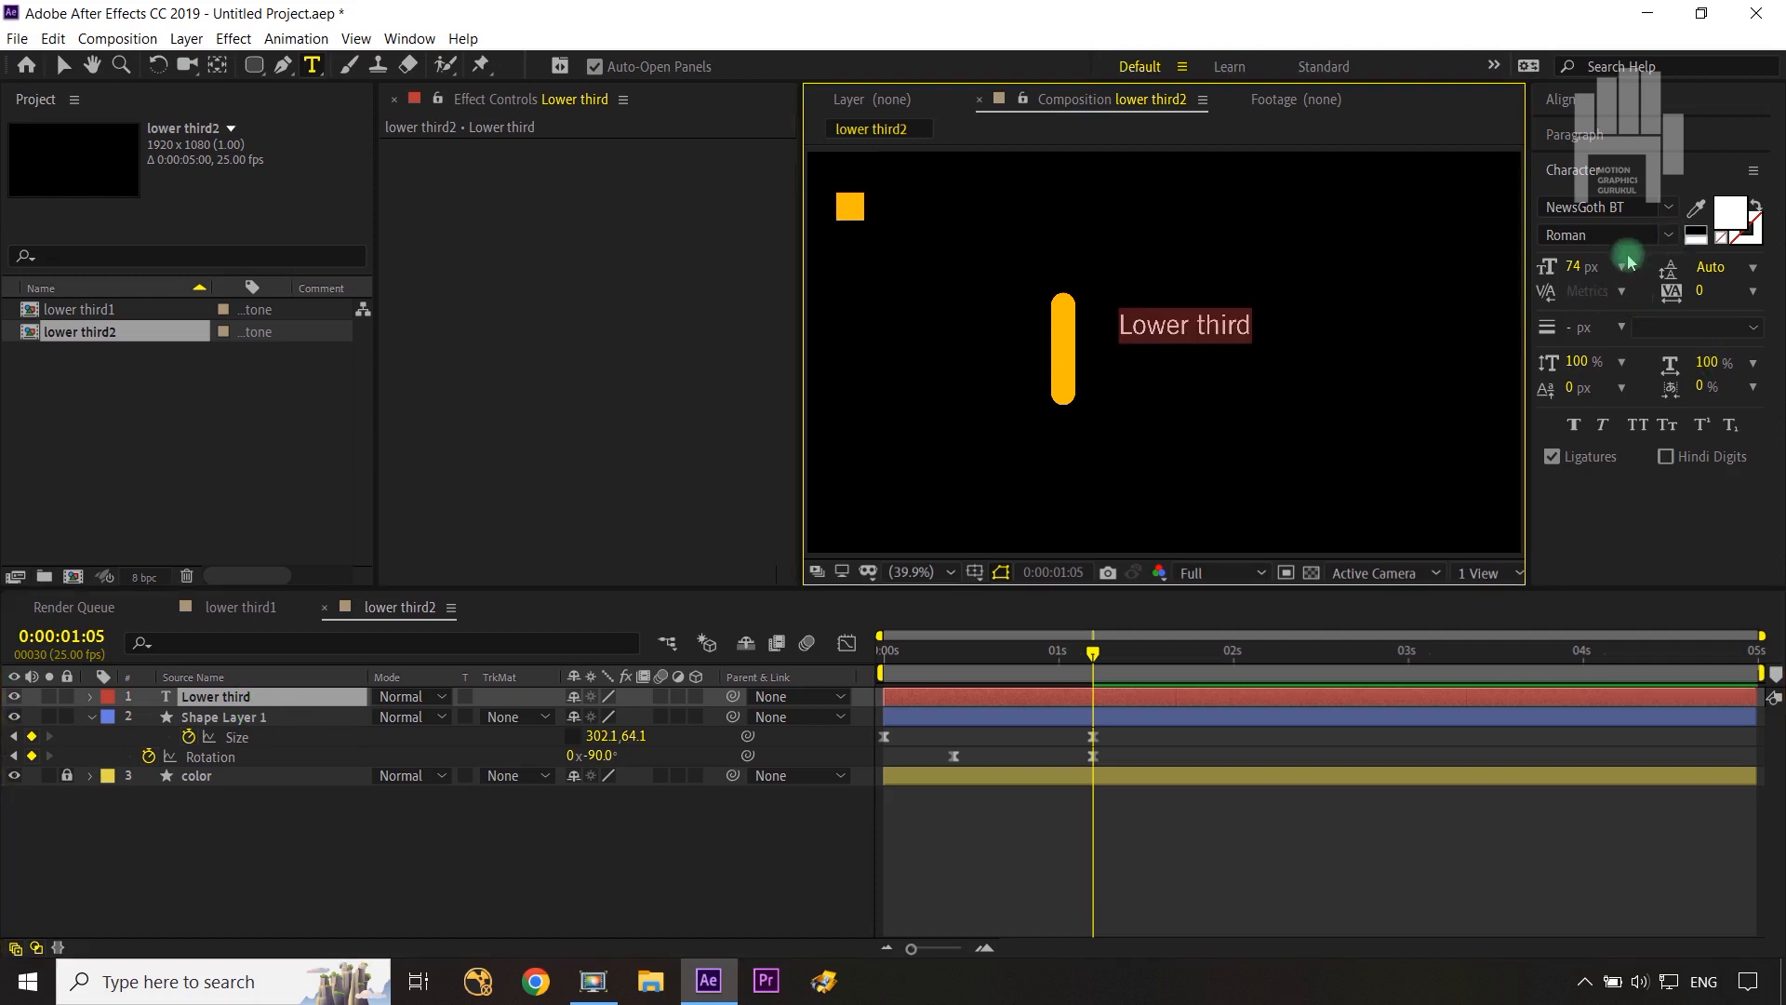
left_click_drag(1568, 268, 1640, 260)
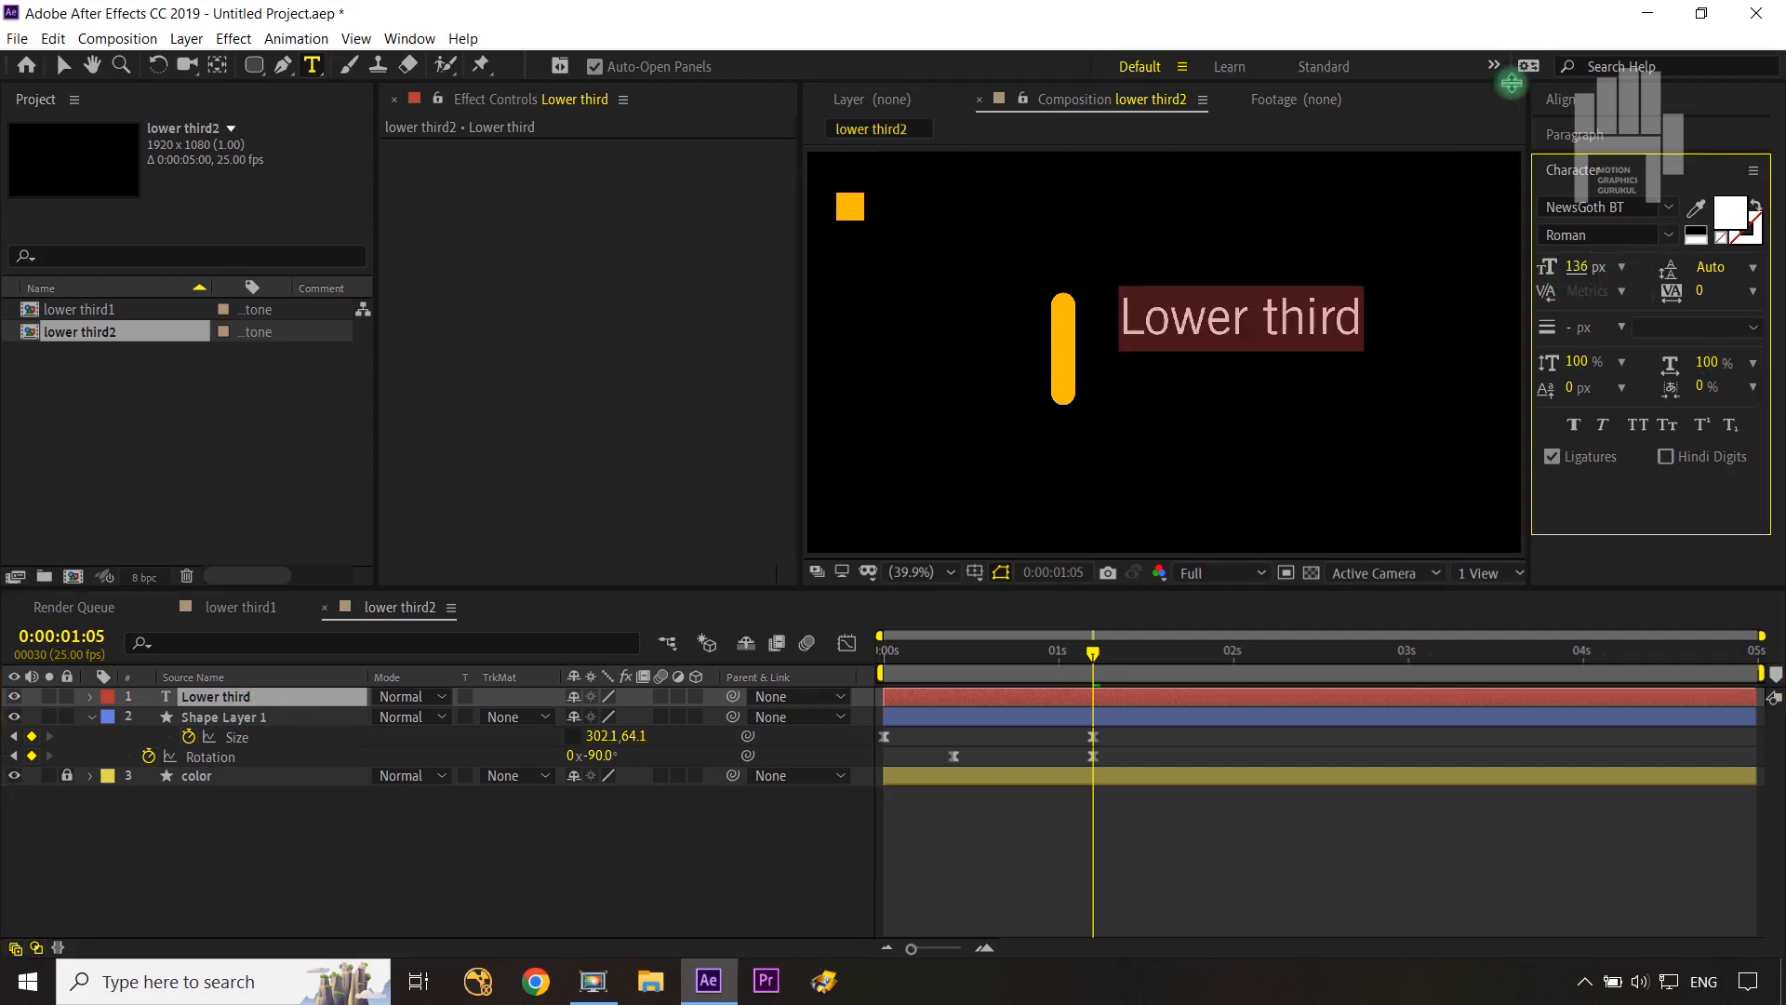
left_click(250, 700)
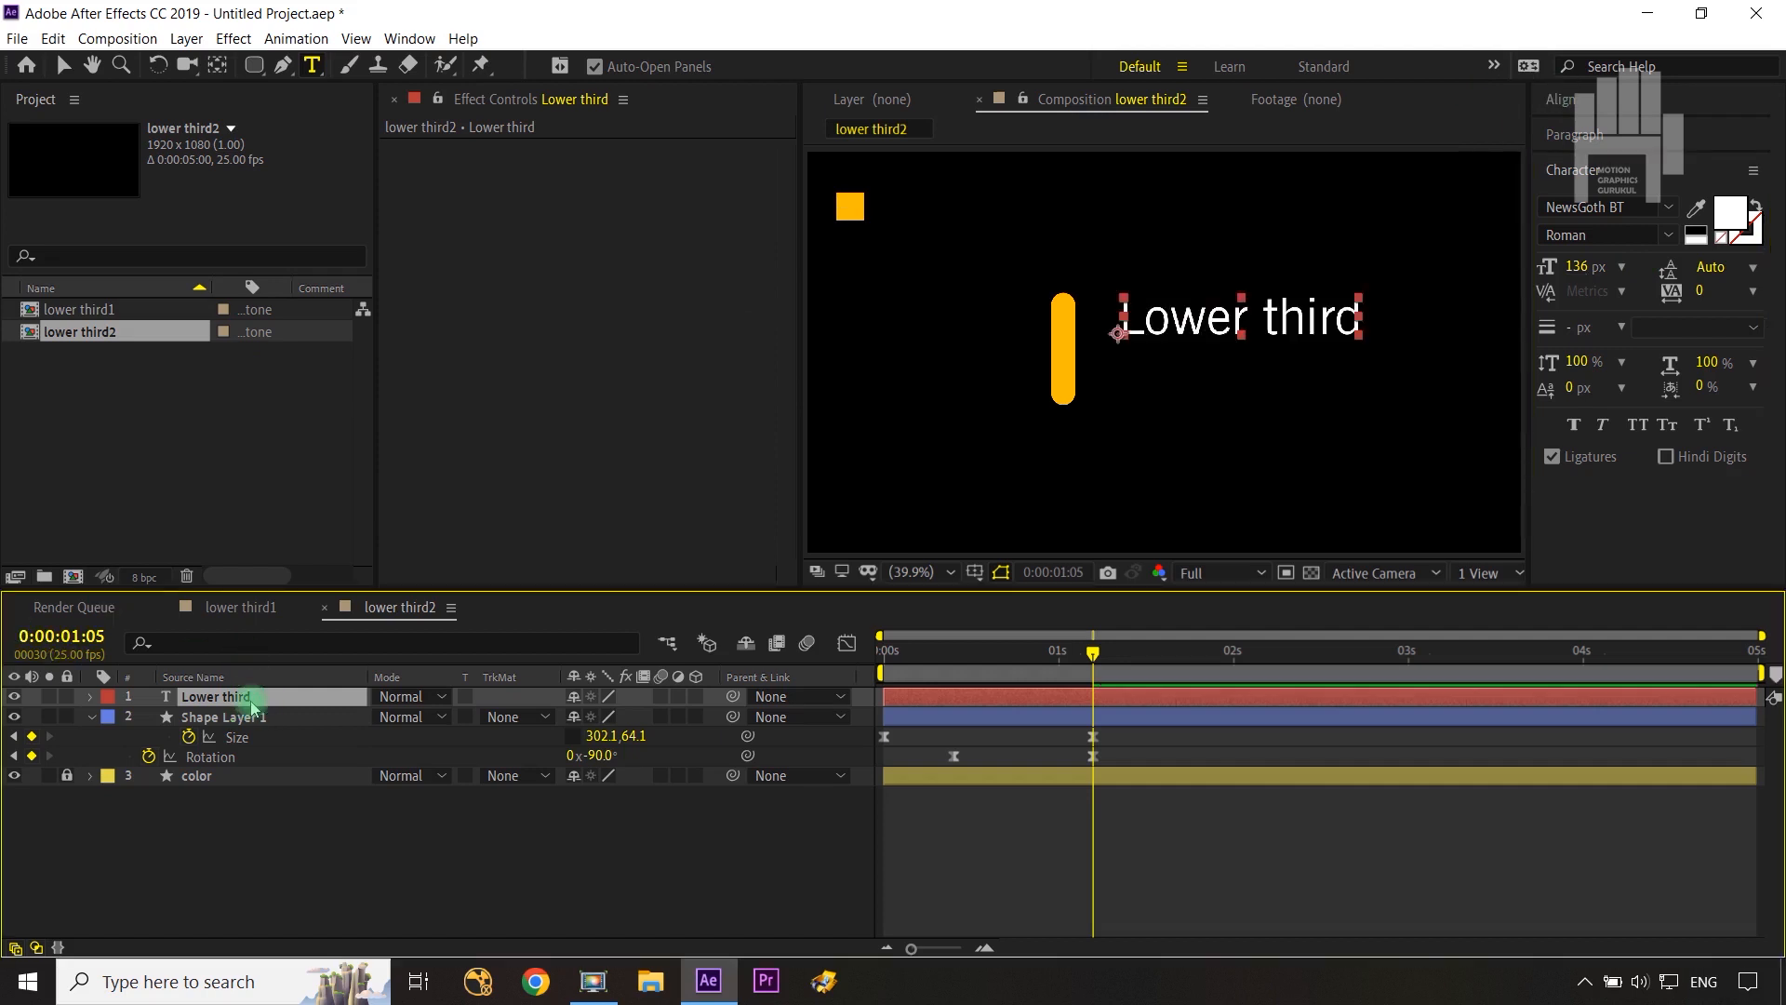
Step: Move the "Lower third" text close beside the vertical orange bar, level with the bar's upper half
key("v")
left_click(1182, 321)
left_click_drag(1182, 321, 1157, 354)
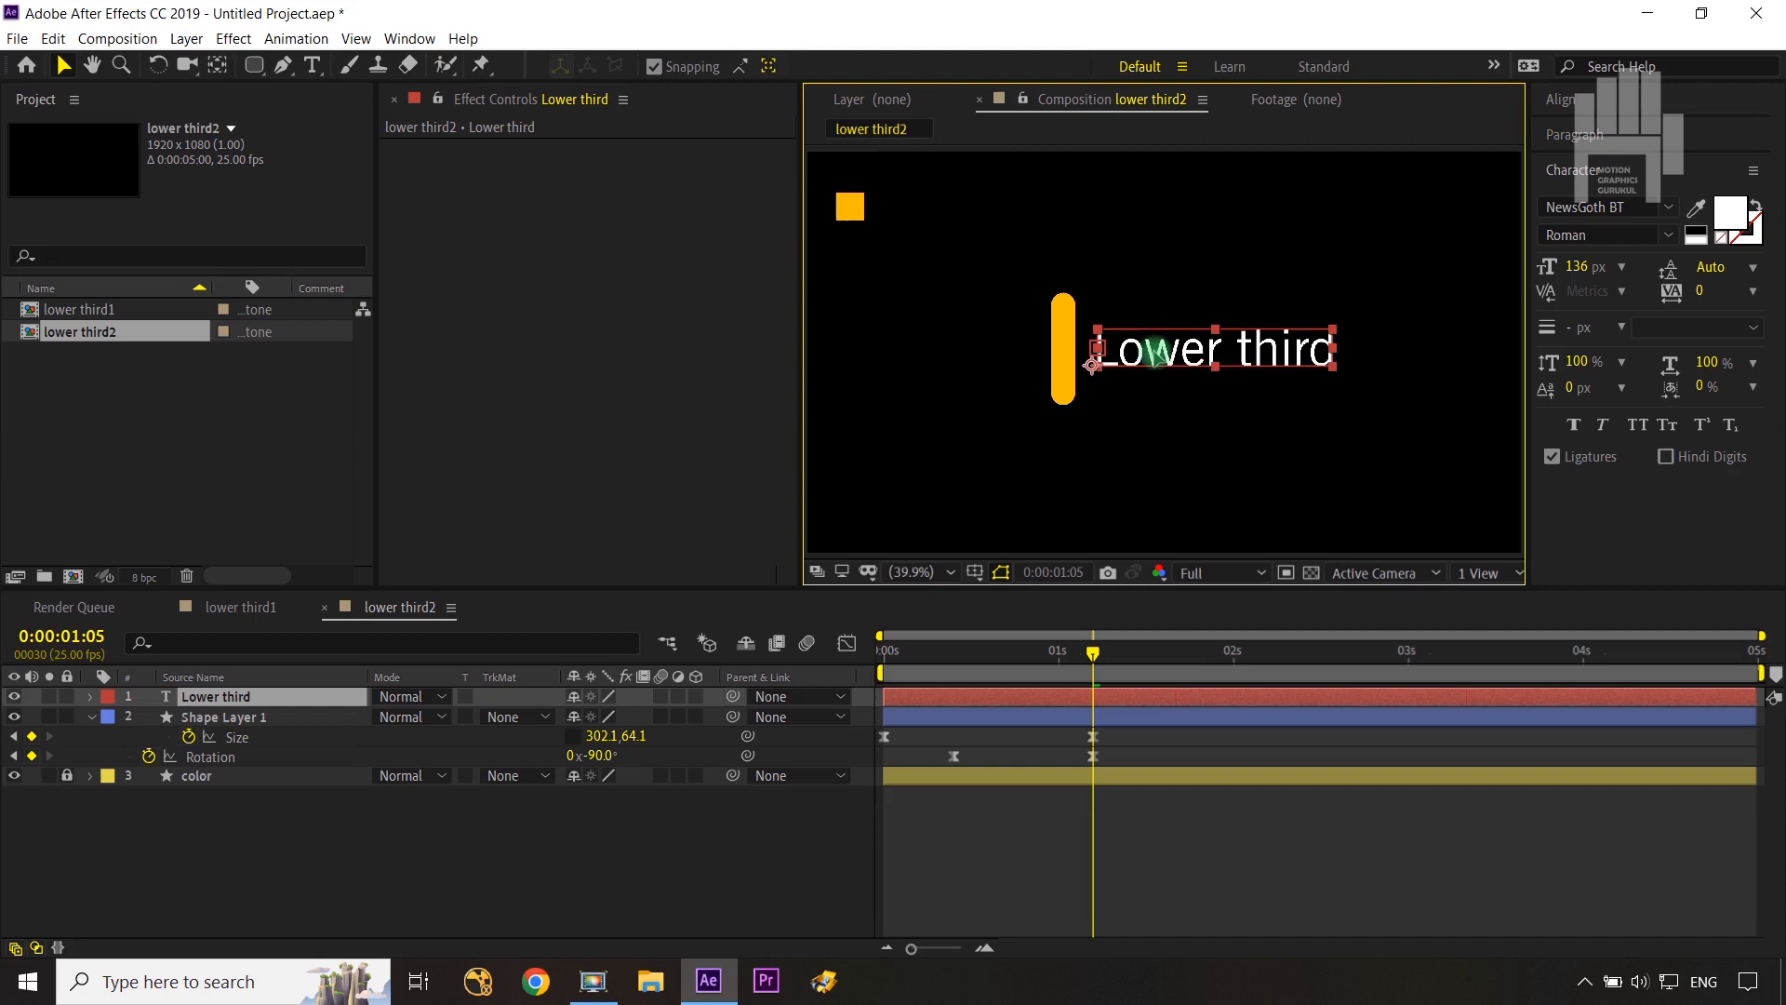
left_click(749, 828)
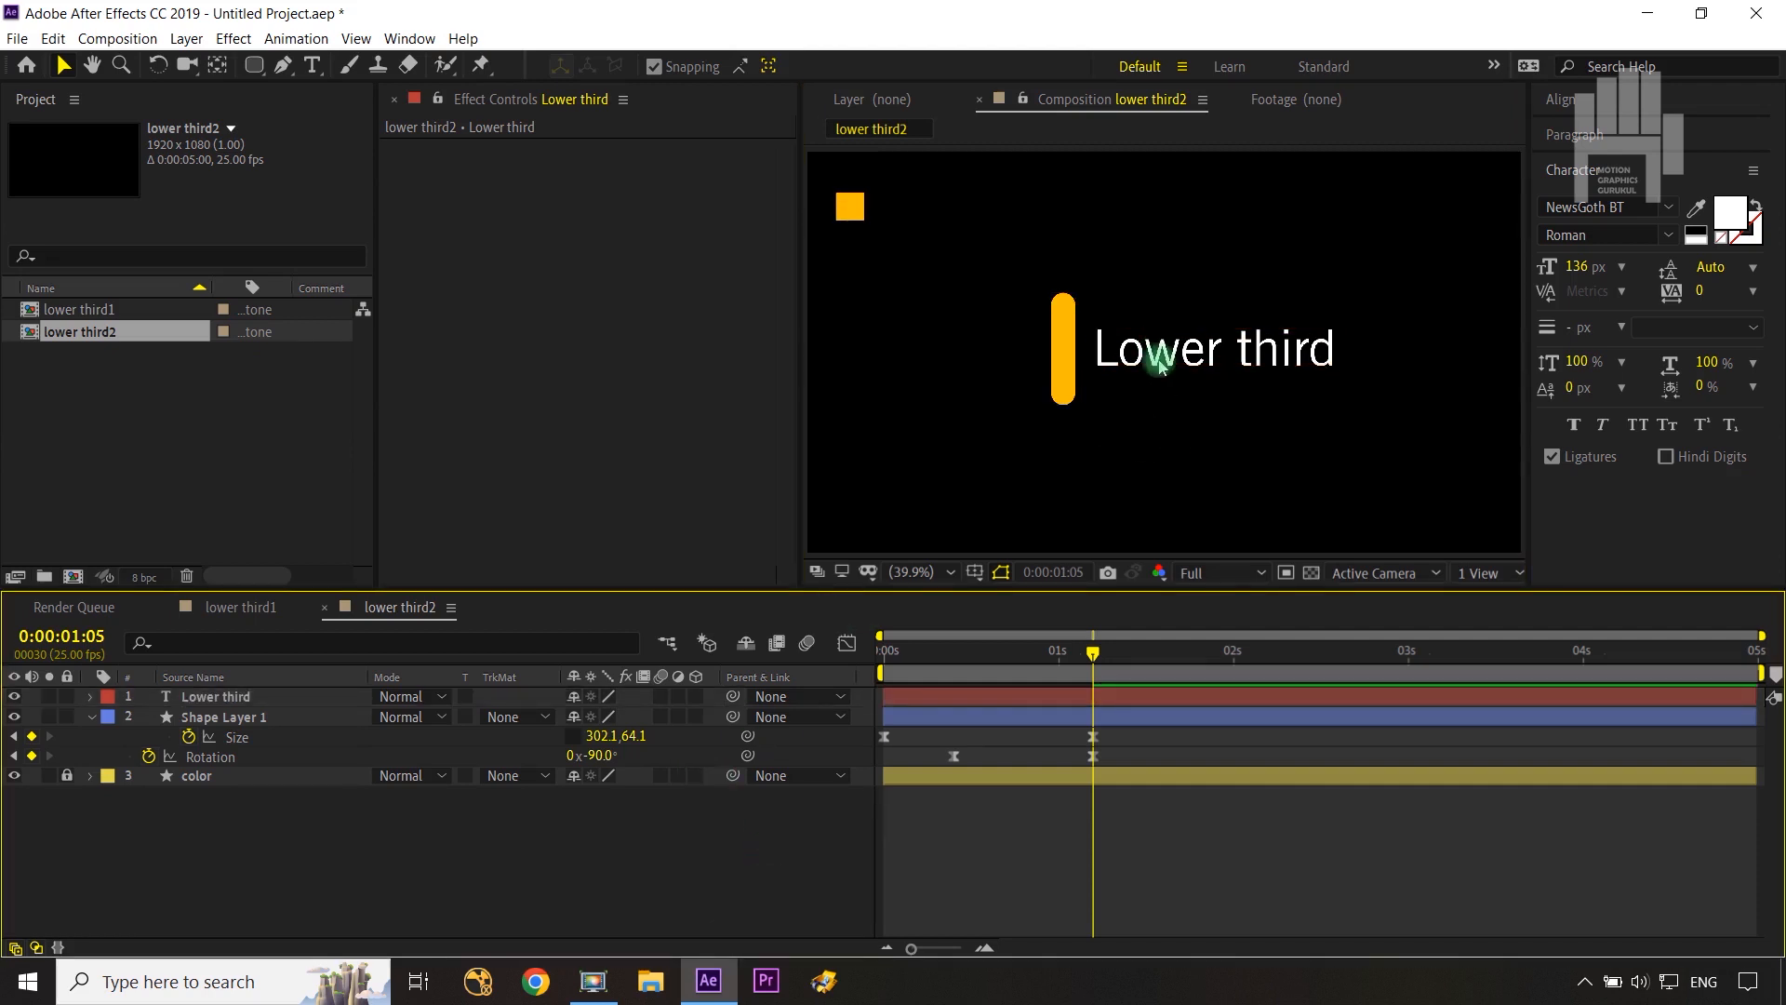
left_click_drag(1156, 355, 1151, 339)
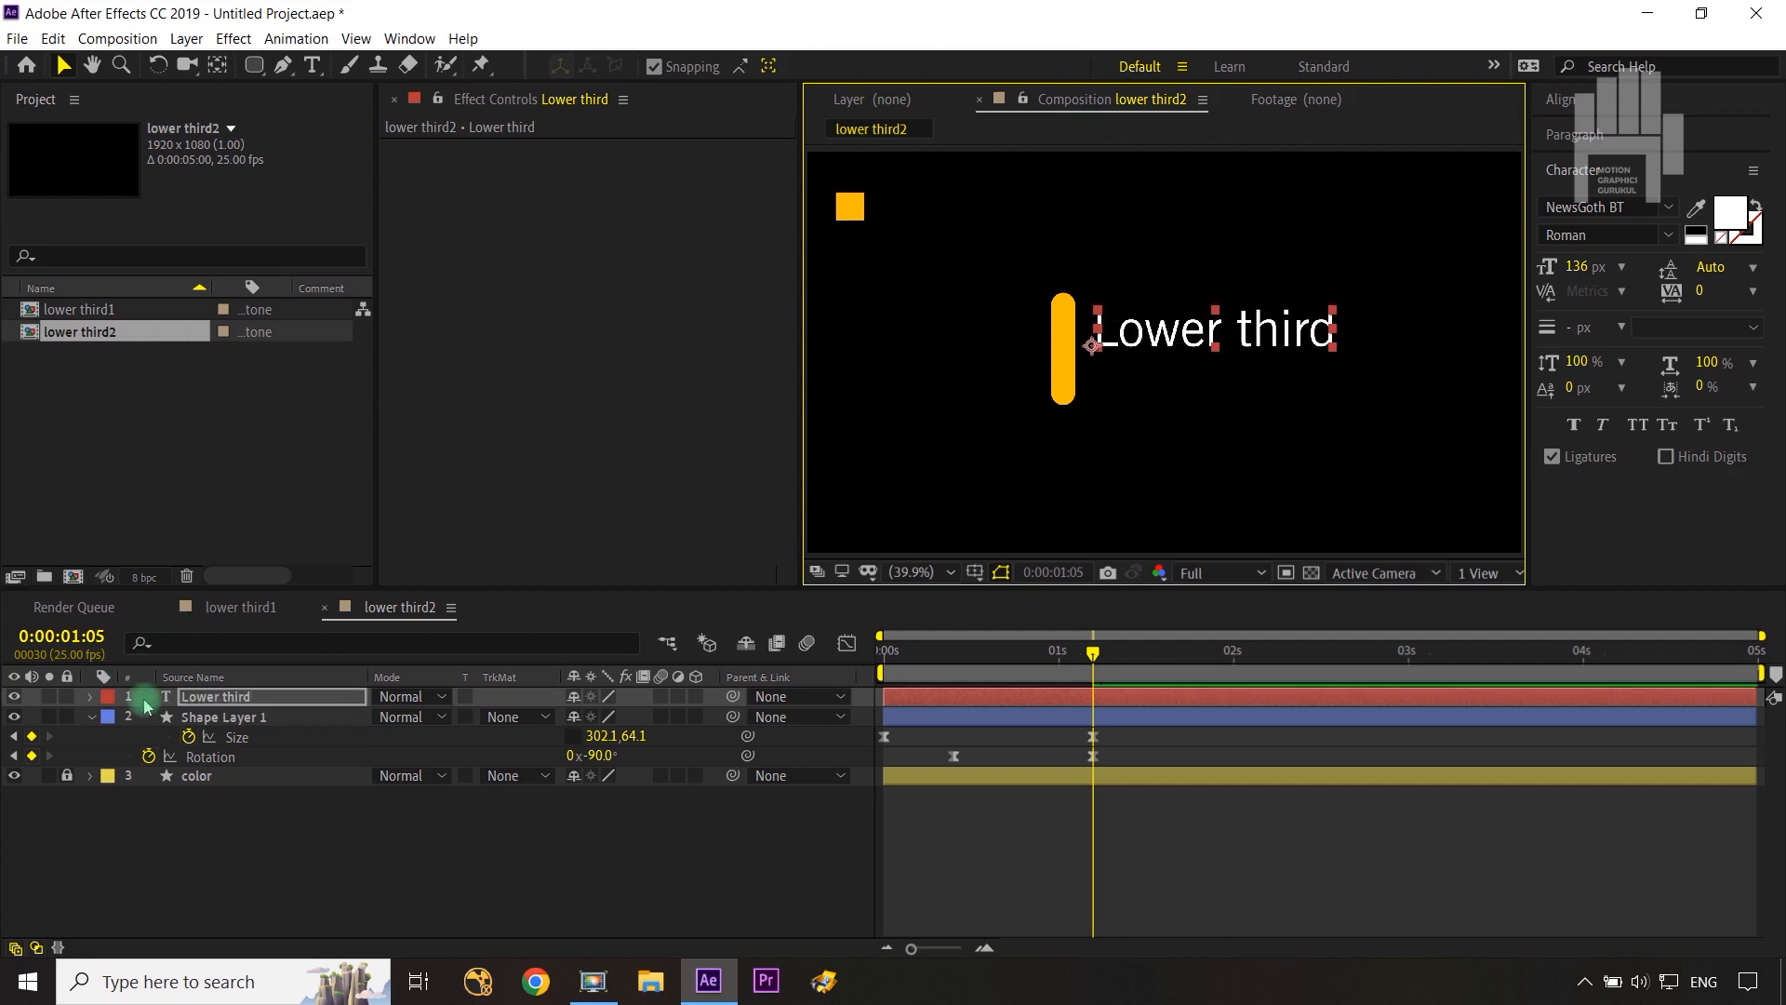
Step: Duplicate the "Lower third" text layer and lower the copy beneath the original to position 766.0, 640.2
left_click(212, 704)
key("ctrl+d")
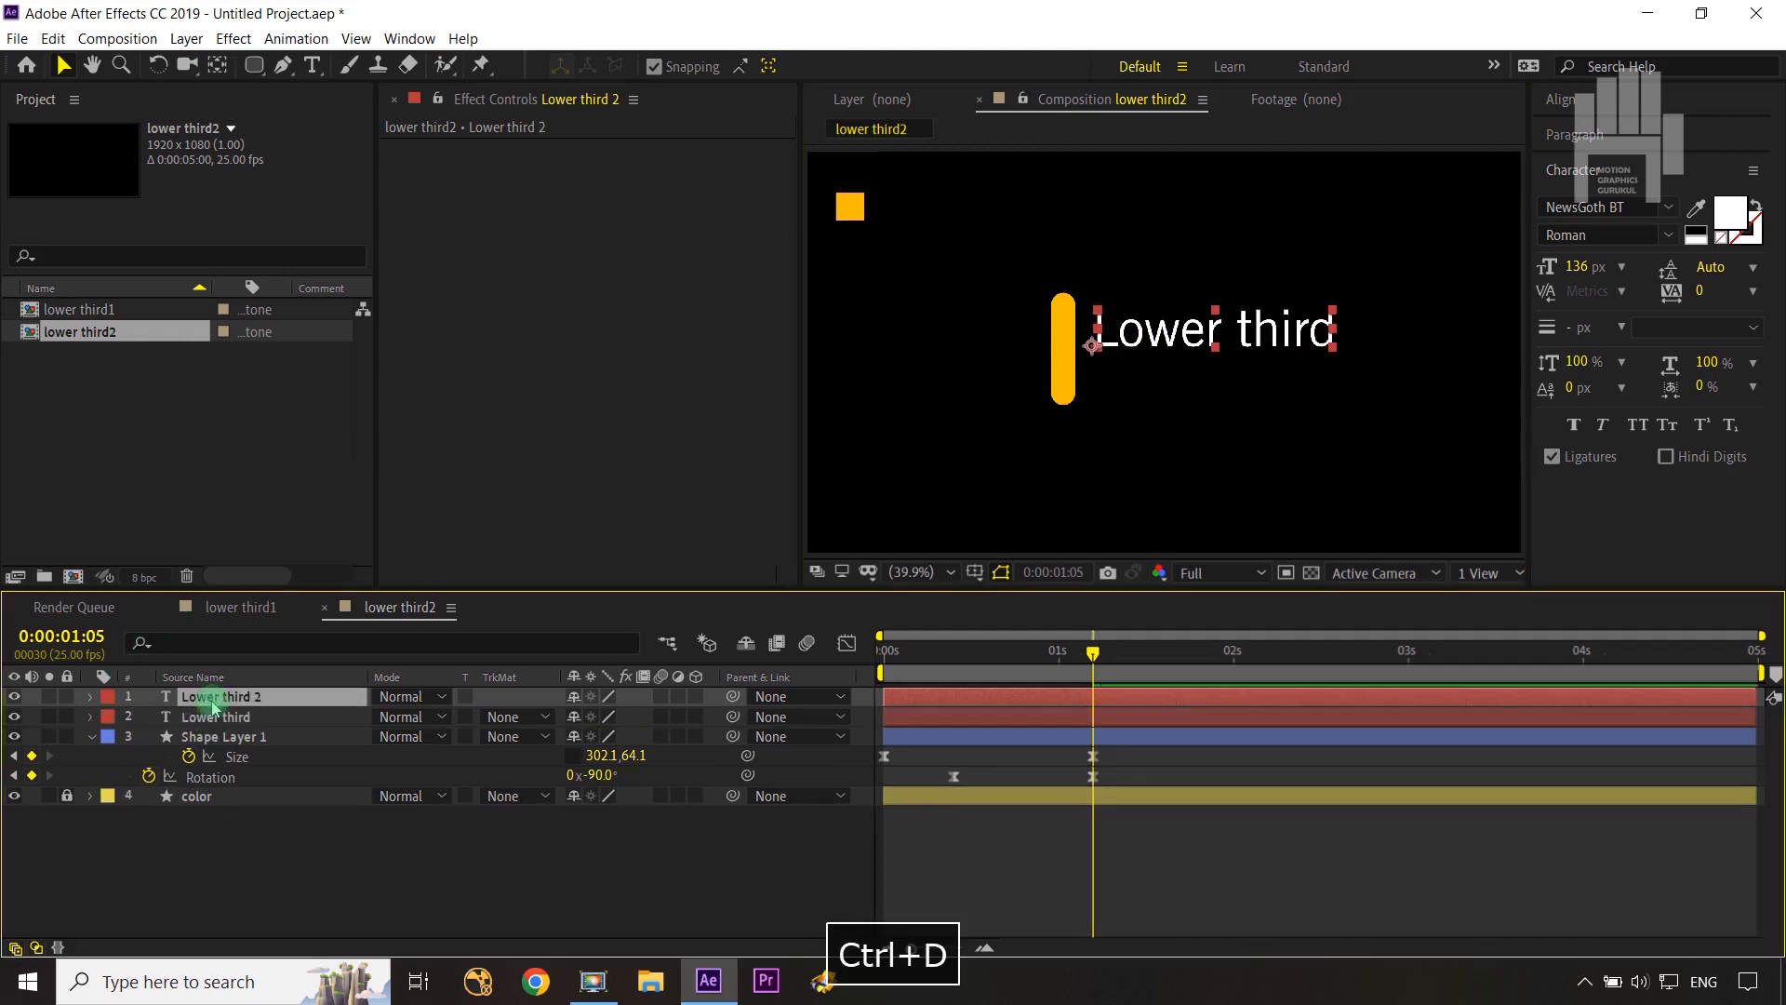
key("p")
left_click_drag(614, 715, 756, 714)
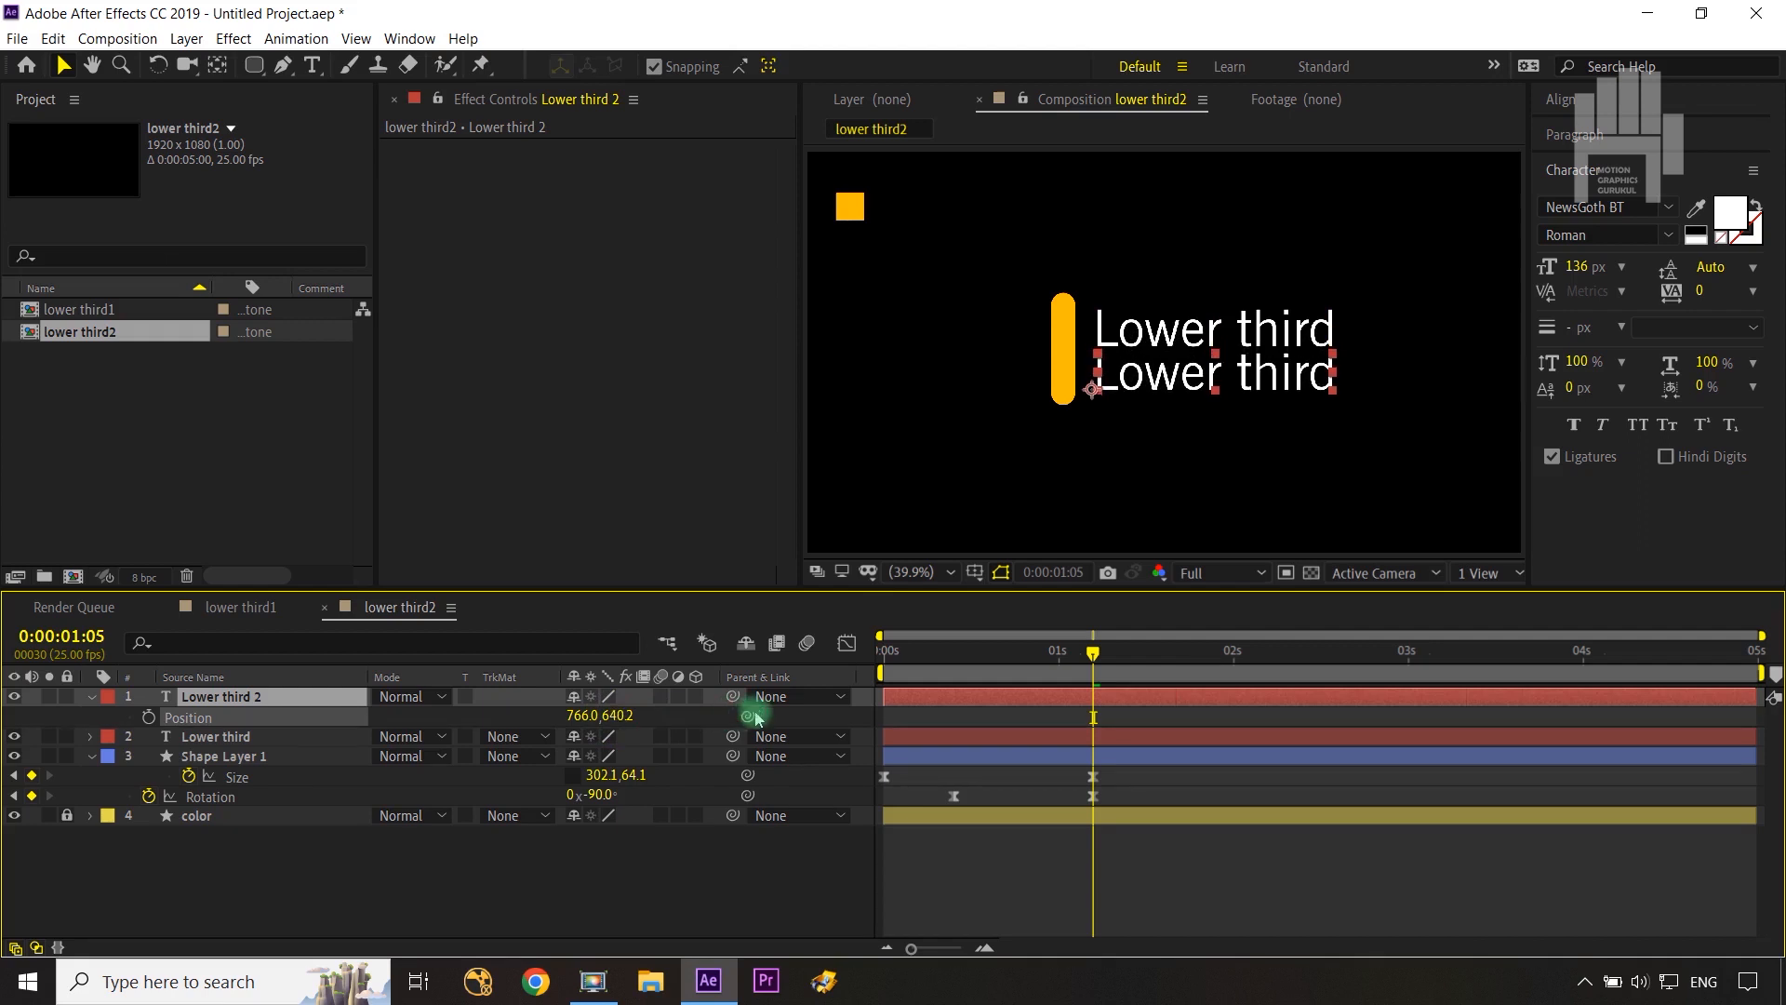
Step: Change the lower text line's wording to "Sub Title"
double_click(307, 696)
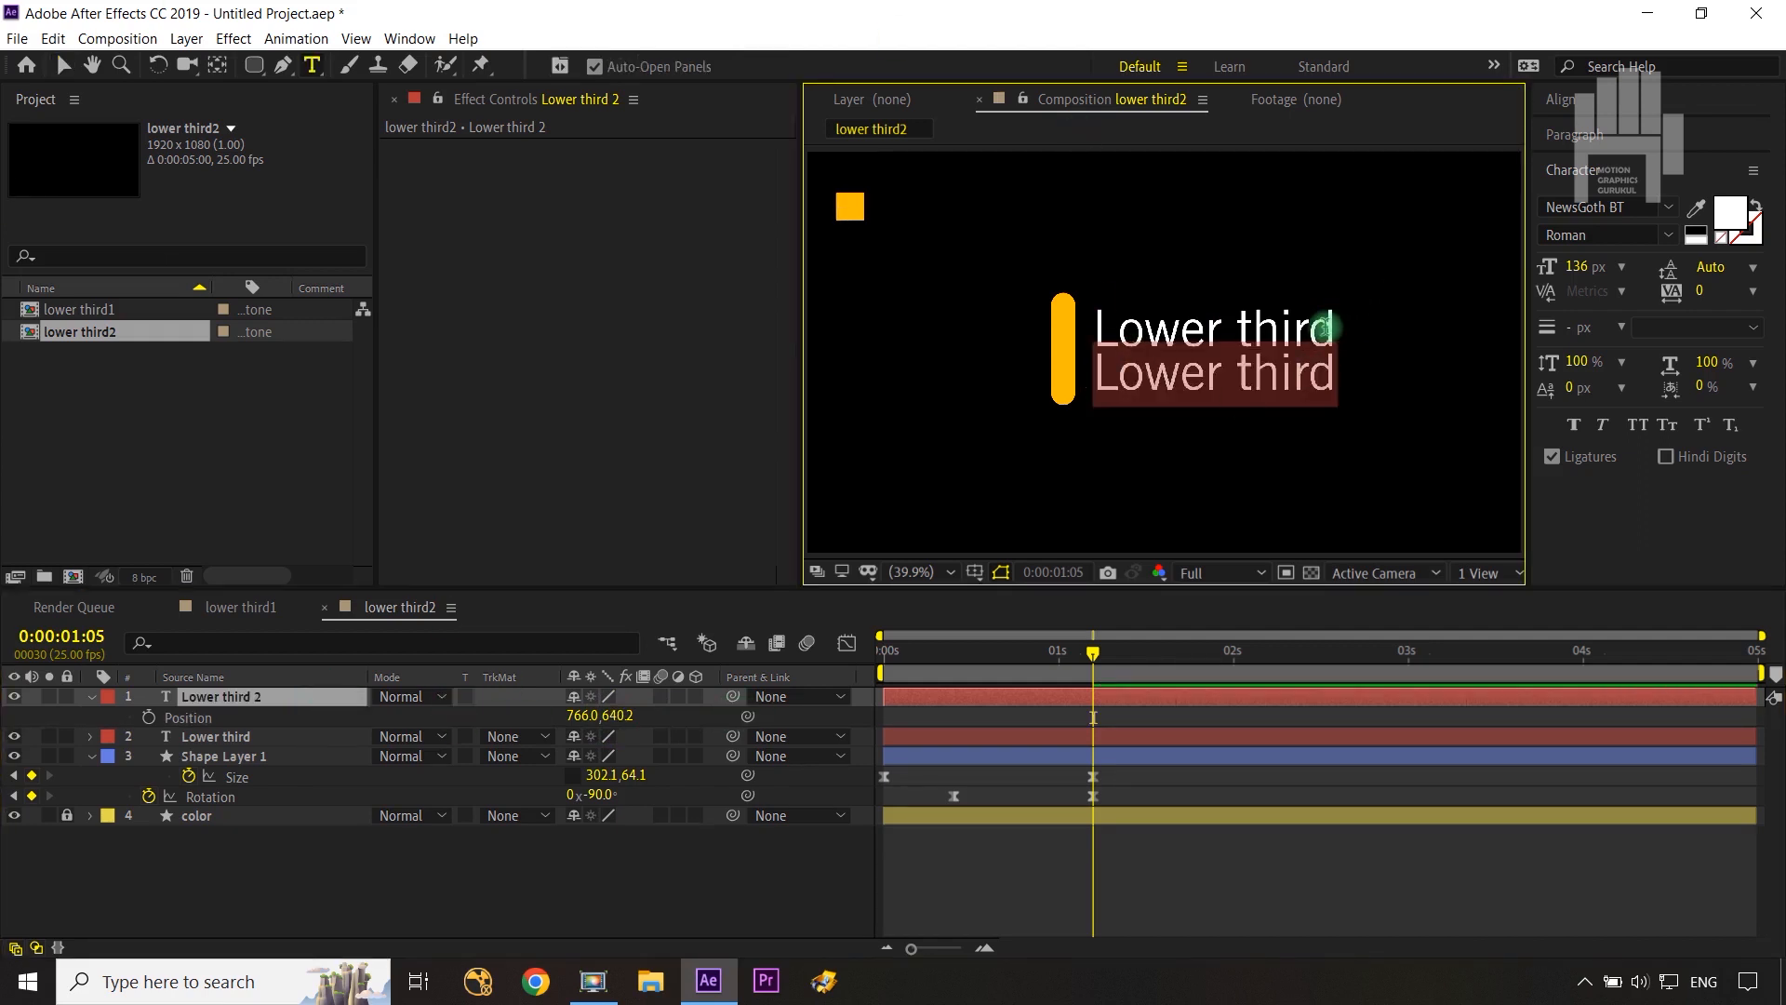
type("Sub ")
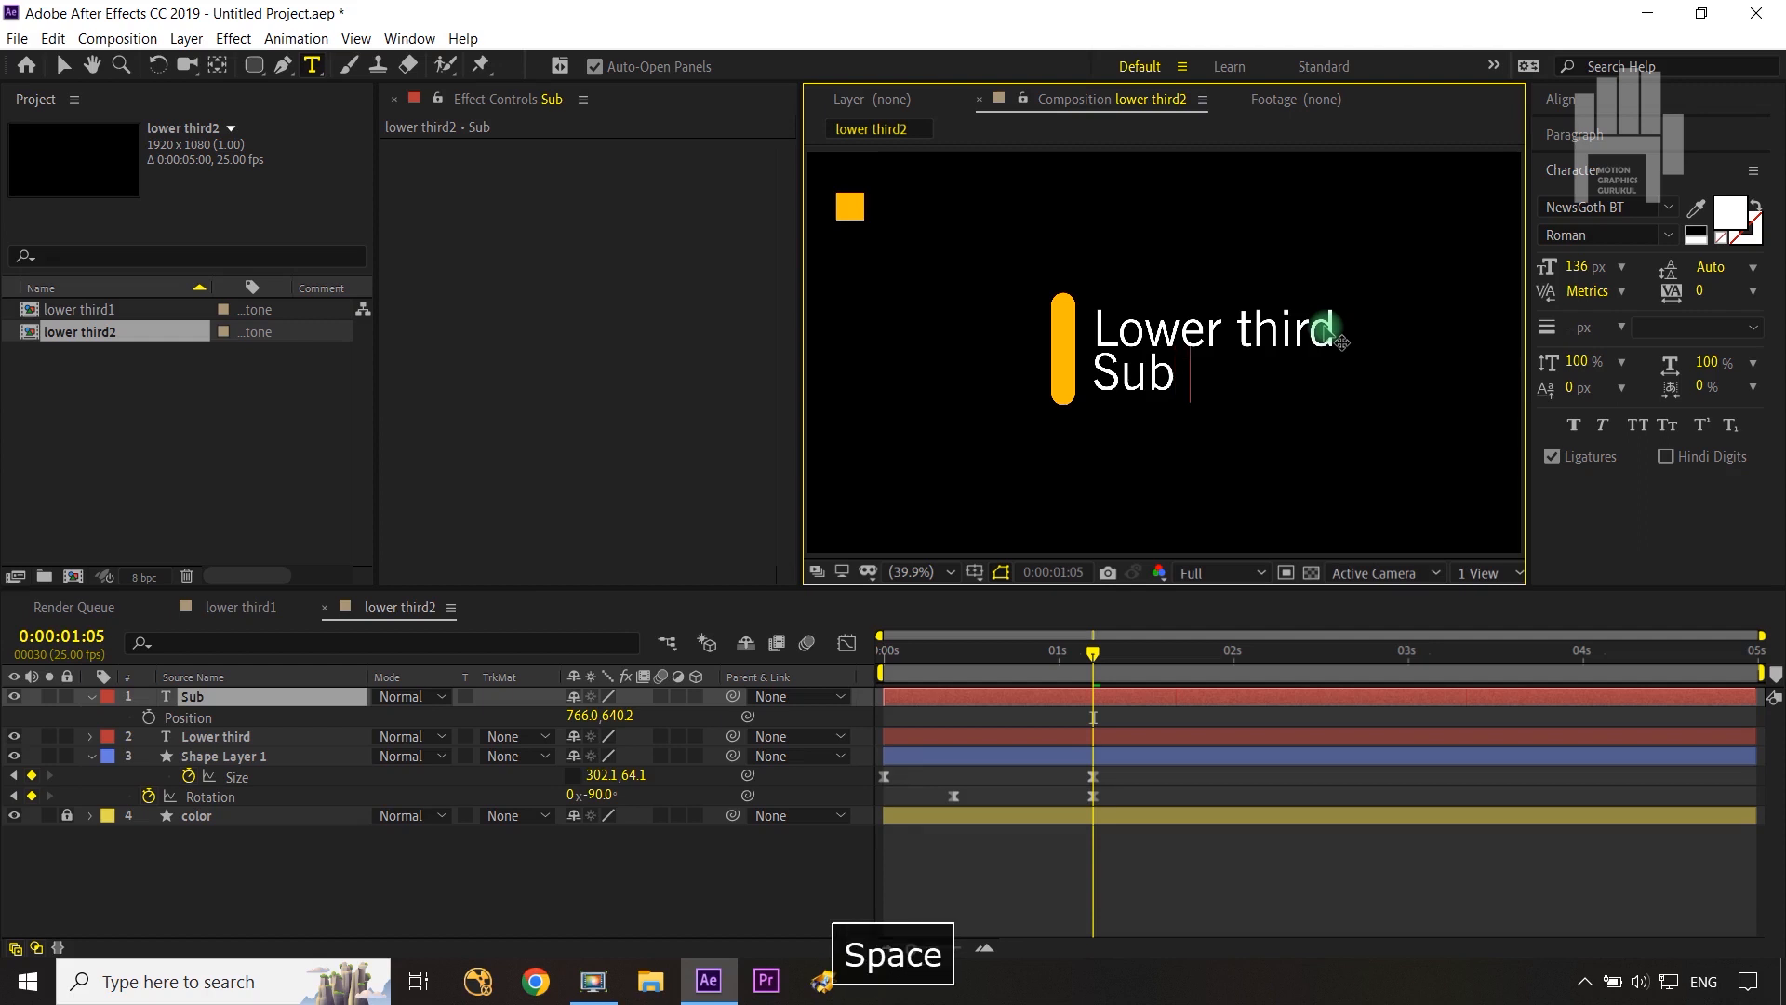
type("Title")
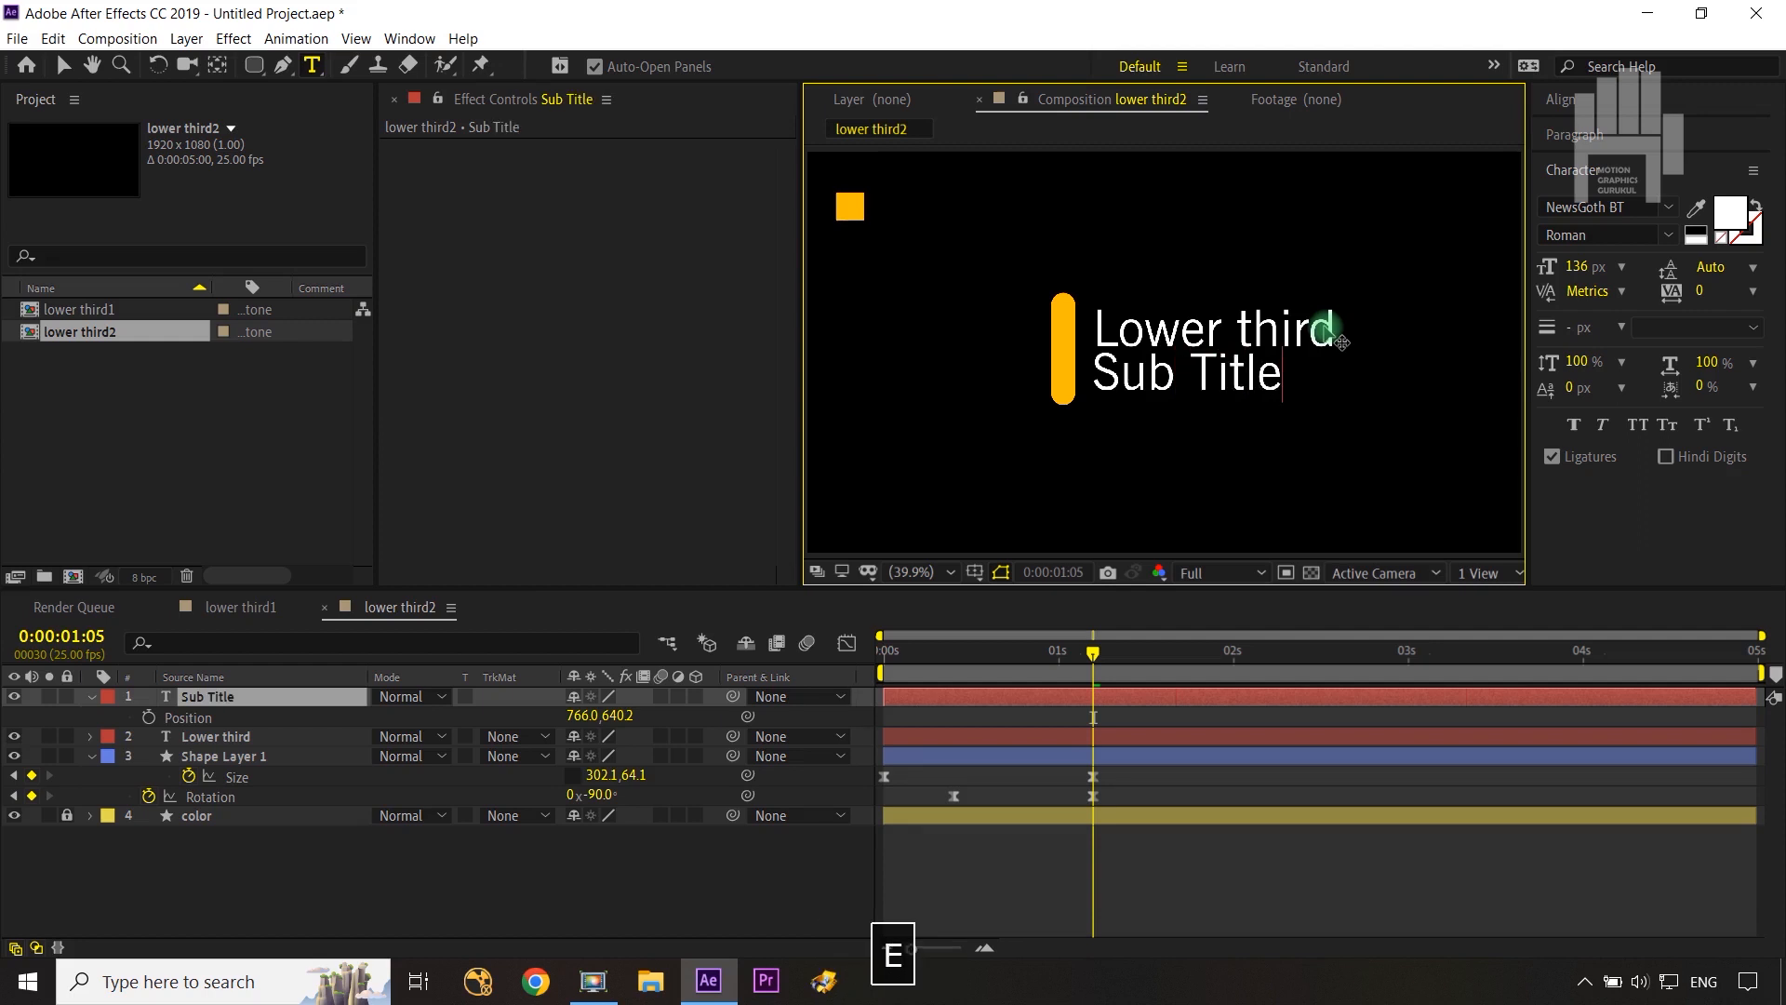
Step: Set the font size of the "Sub Title" text to 100 px
left_click(216, 707)
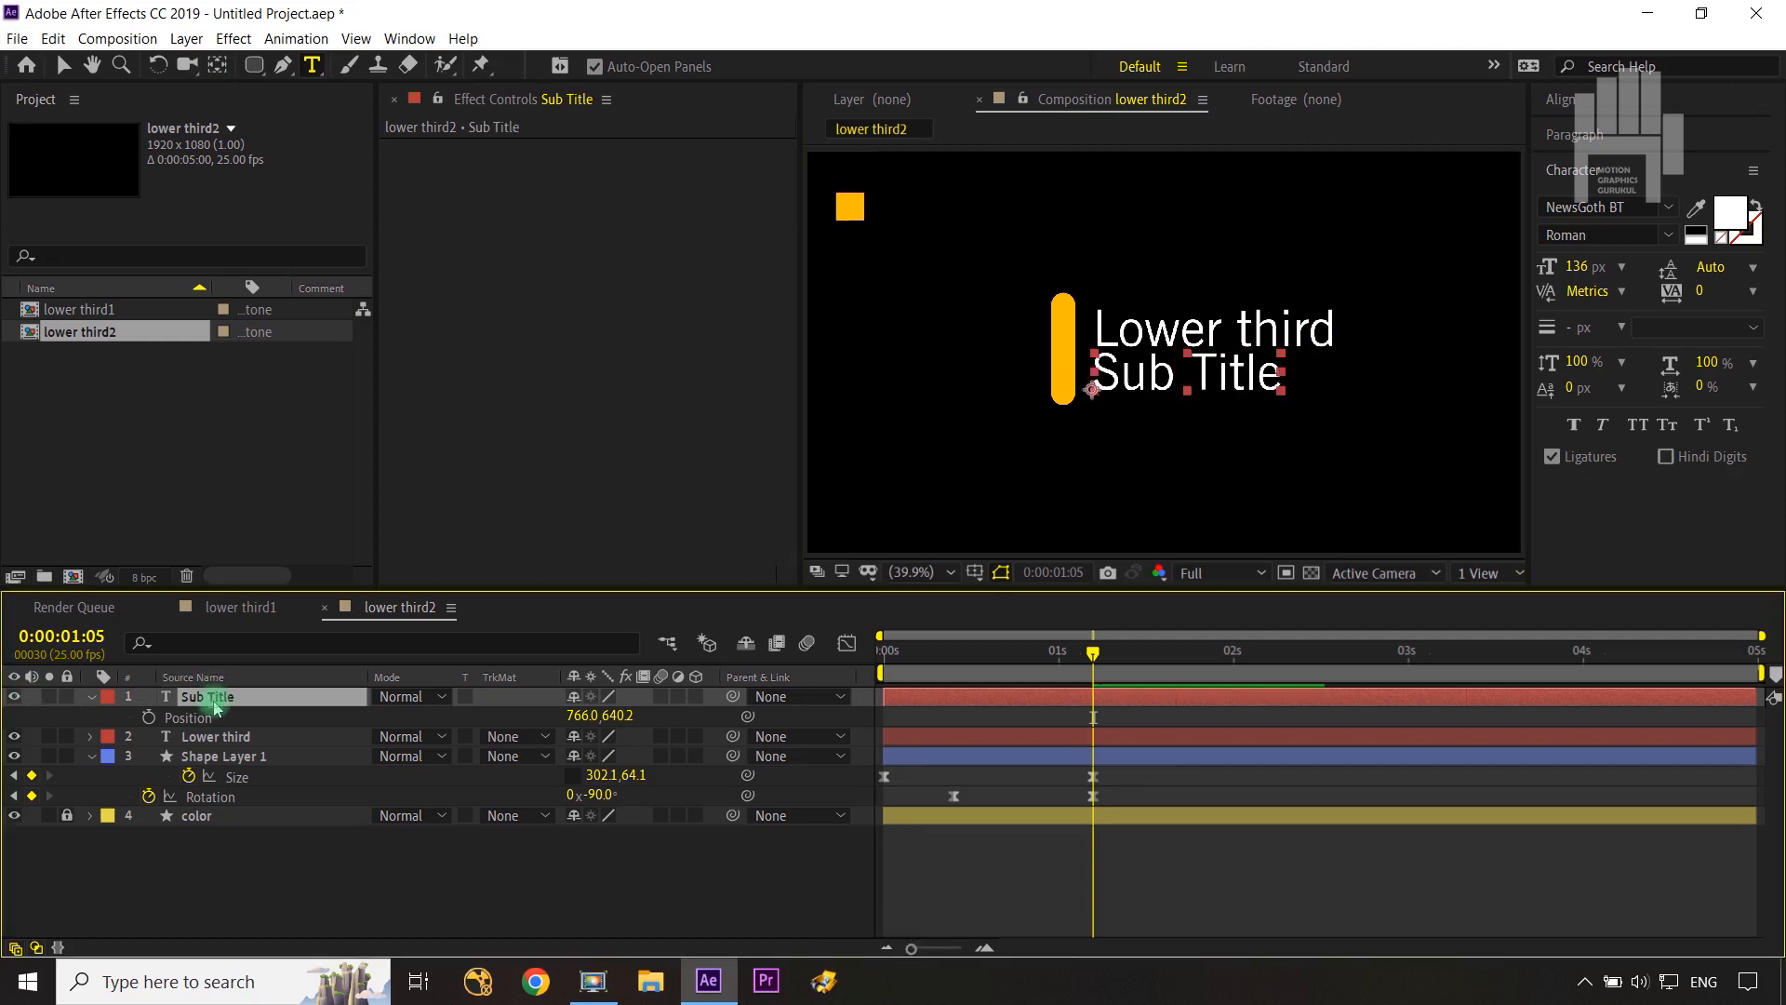
double_click(216, 707)
left_click_drag(1572, 270, 1532, 271)
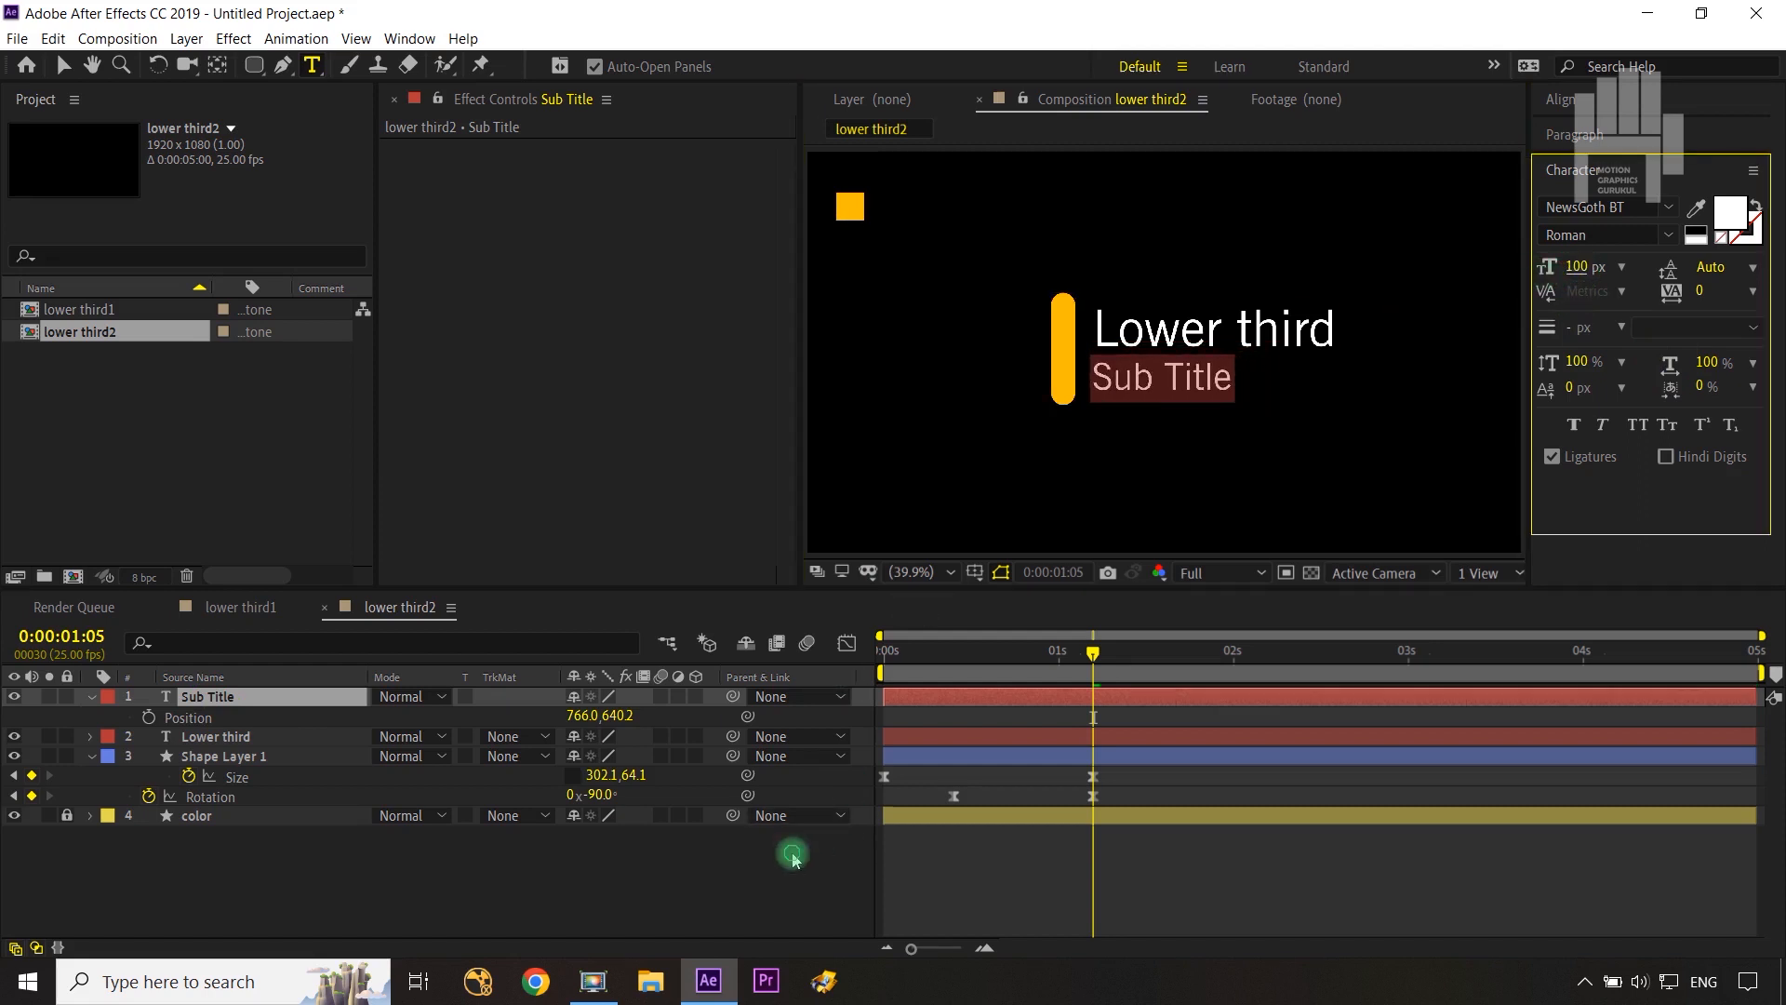
left_click(733, 902)
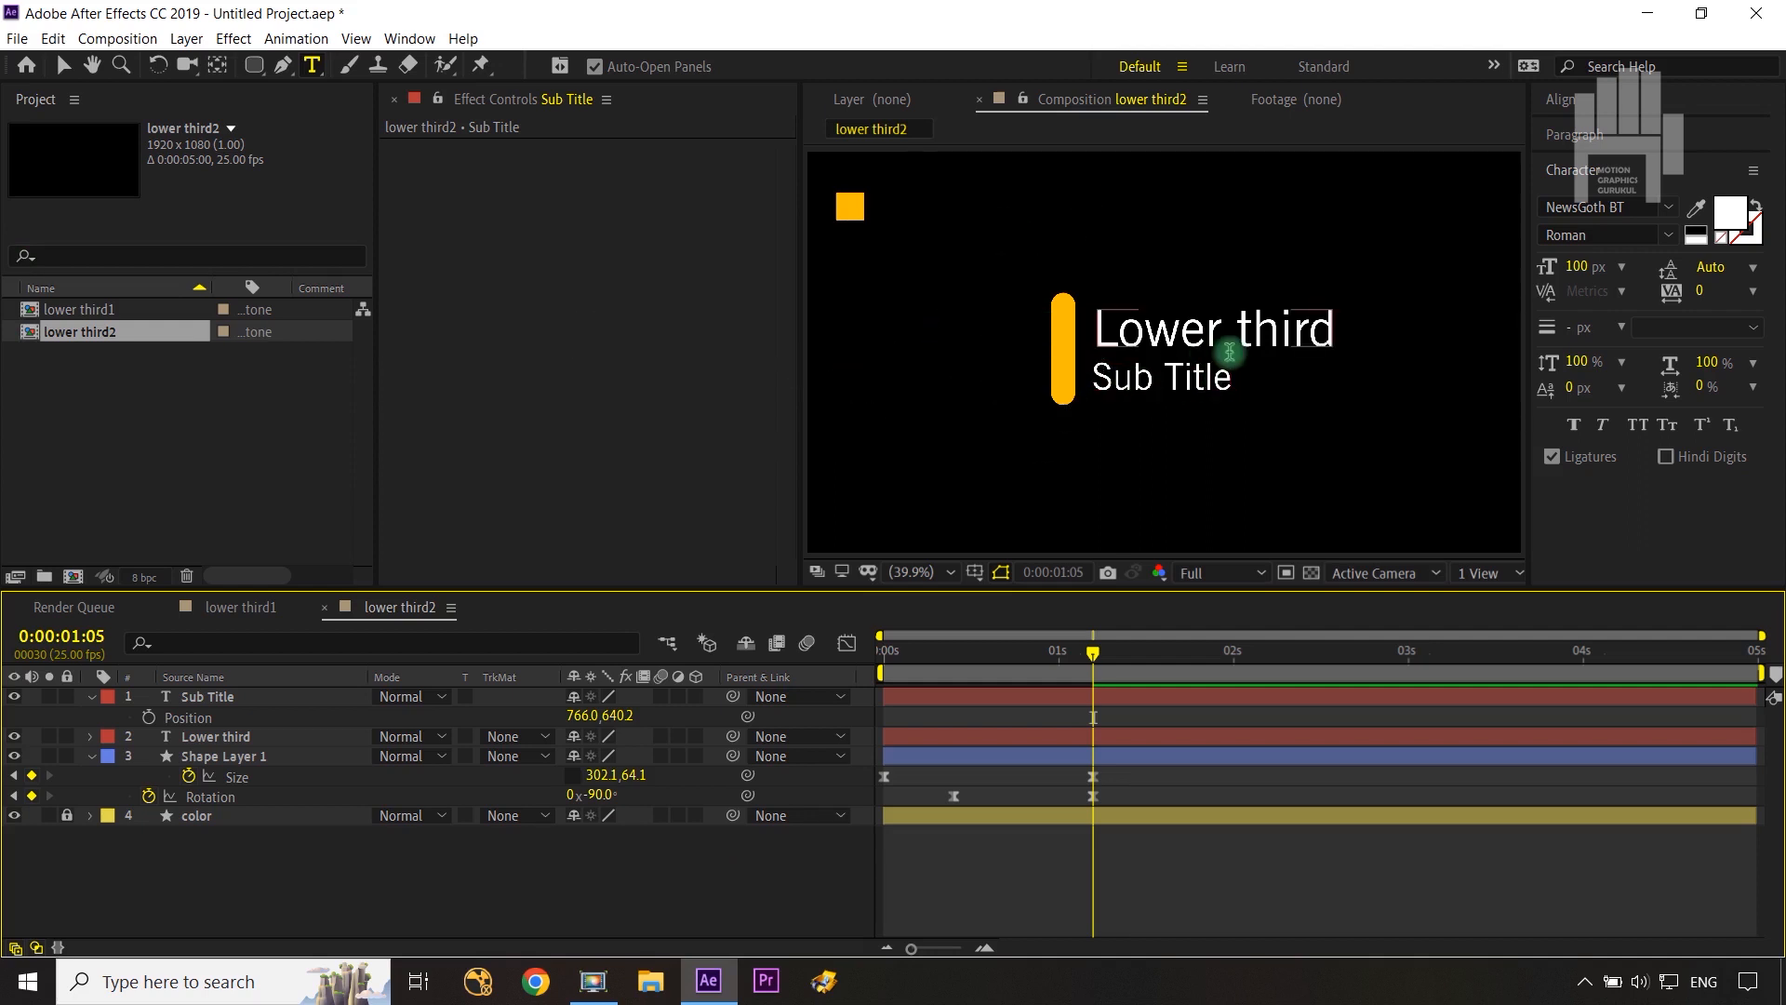
key("v")
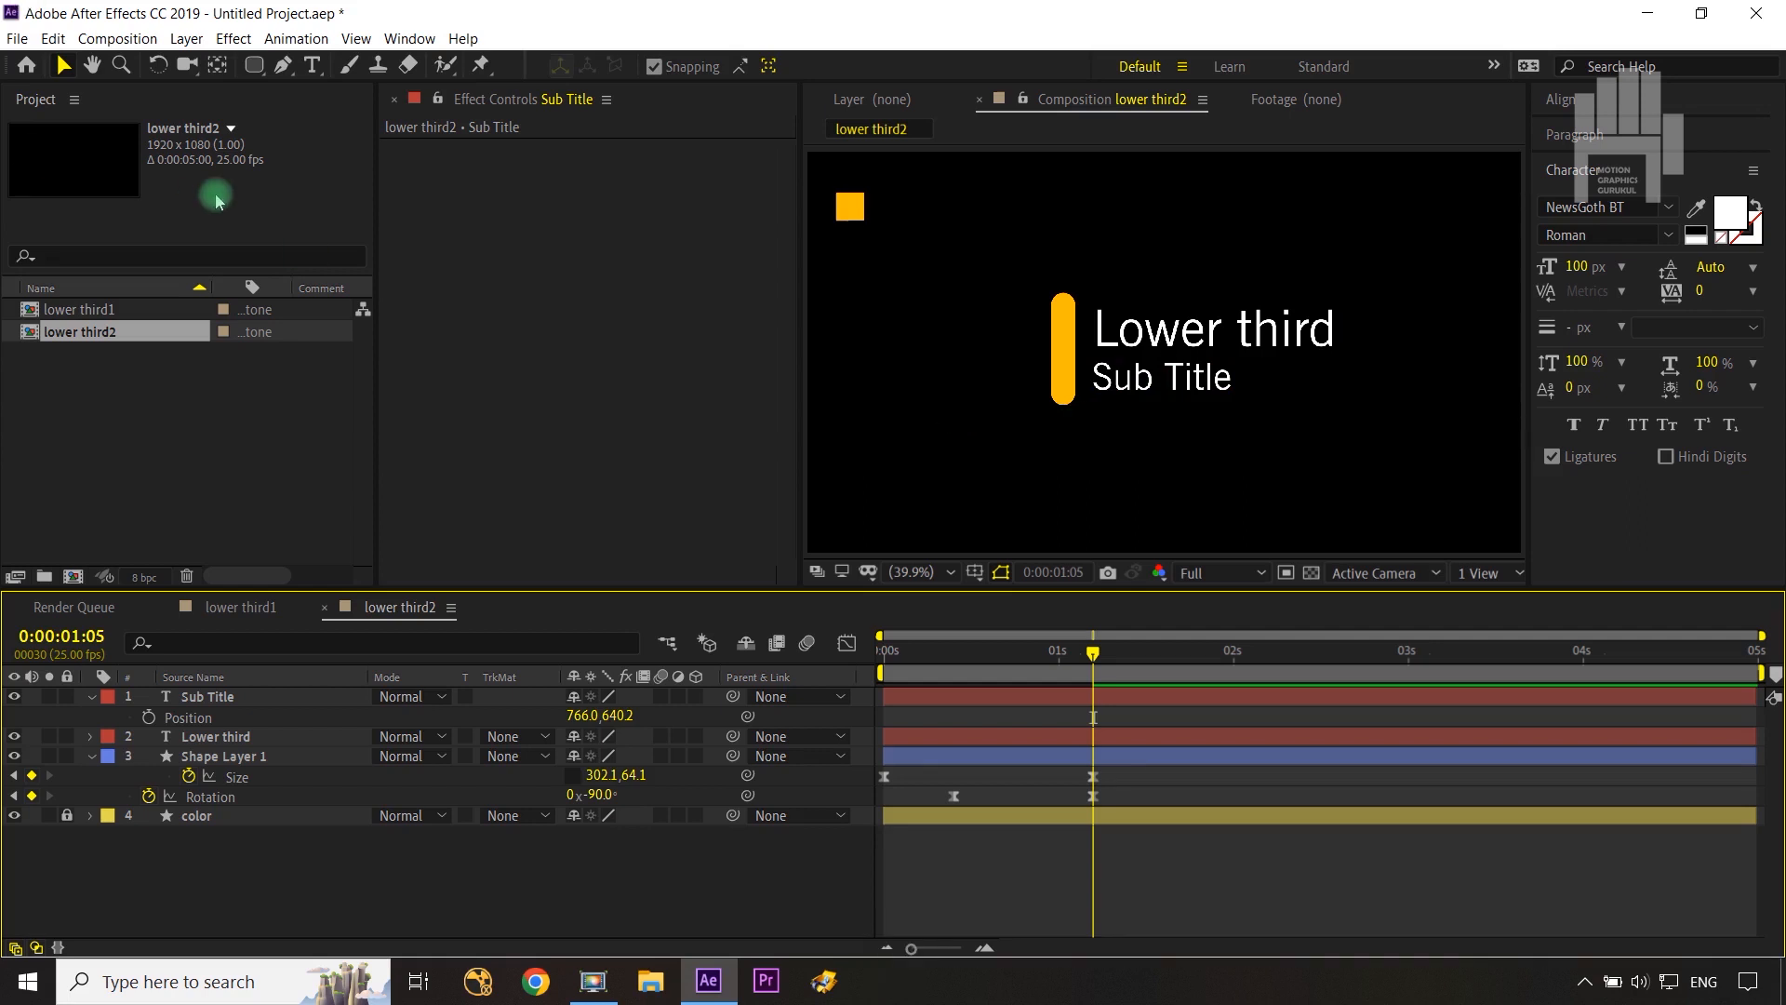
Step: Draw a rectangle shape from the bar's vertical centerline across both text lines, and hide its layer
left_click_drag(253, 65, 365, 78)
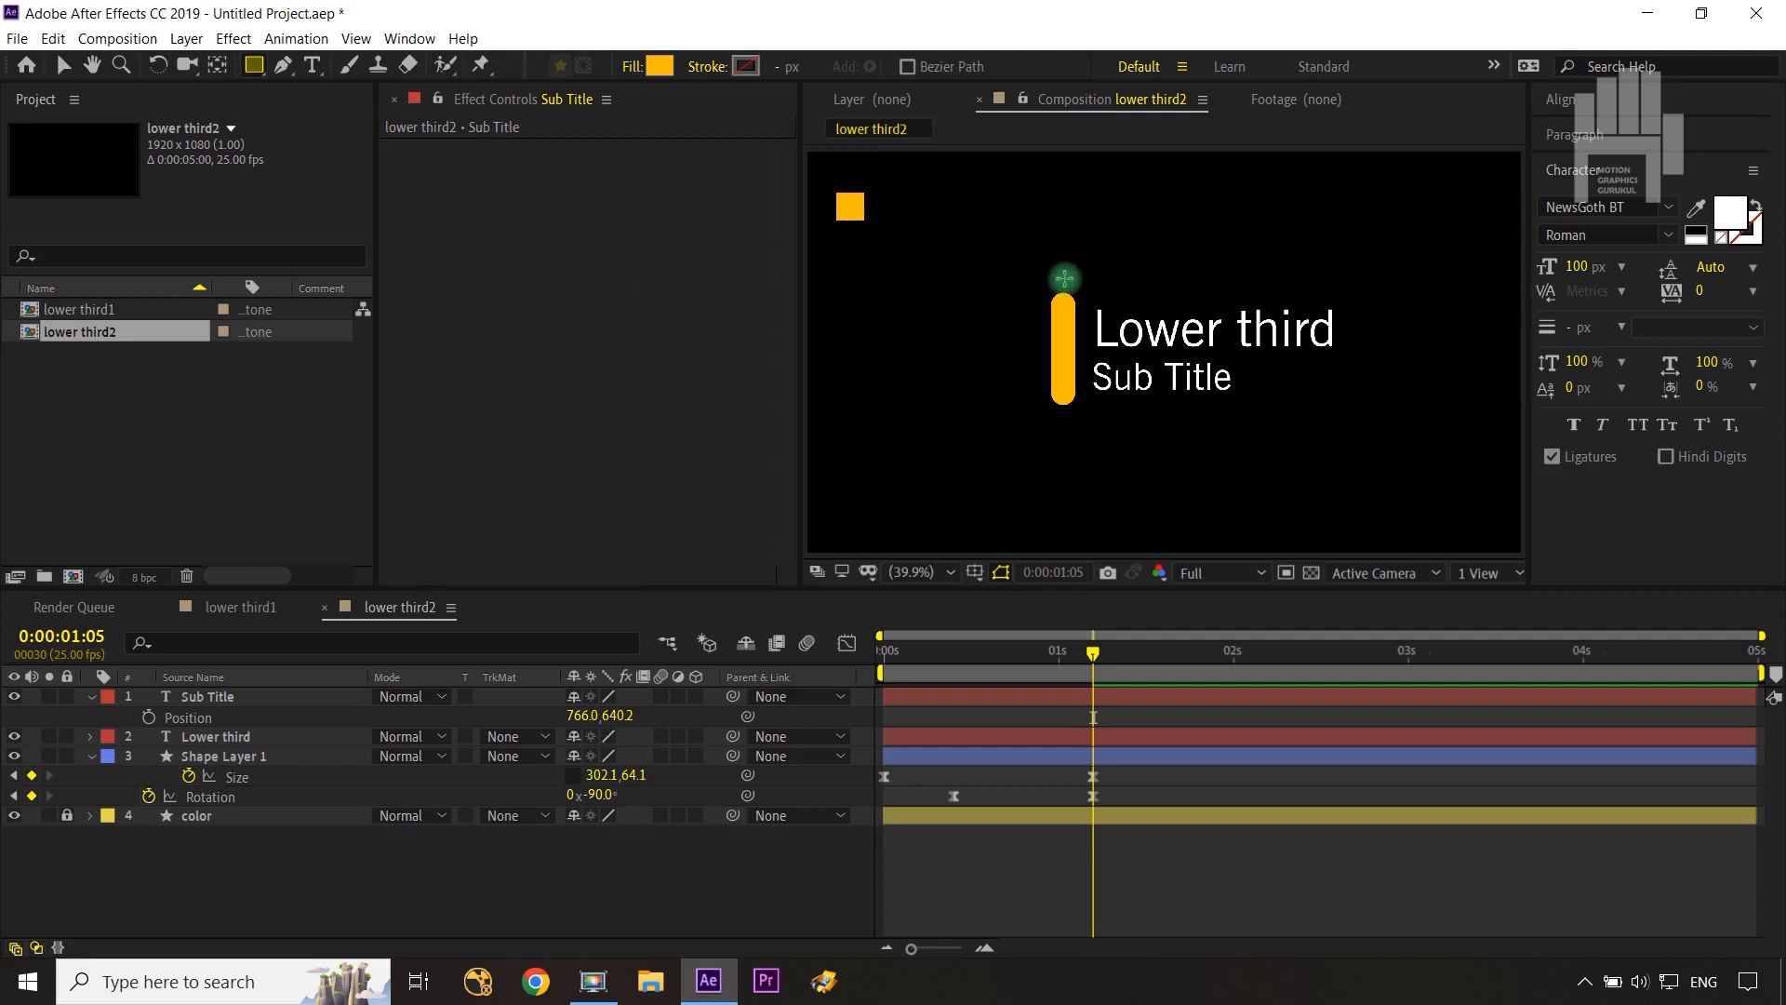
mouse_move(1065, 278)
left_mouse_down()
mouse_move(1104, 384)
mouse_move(1433, 421)
left_mouse_up()
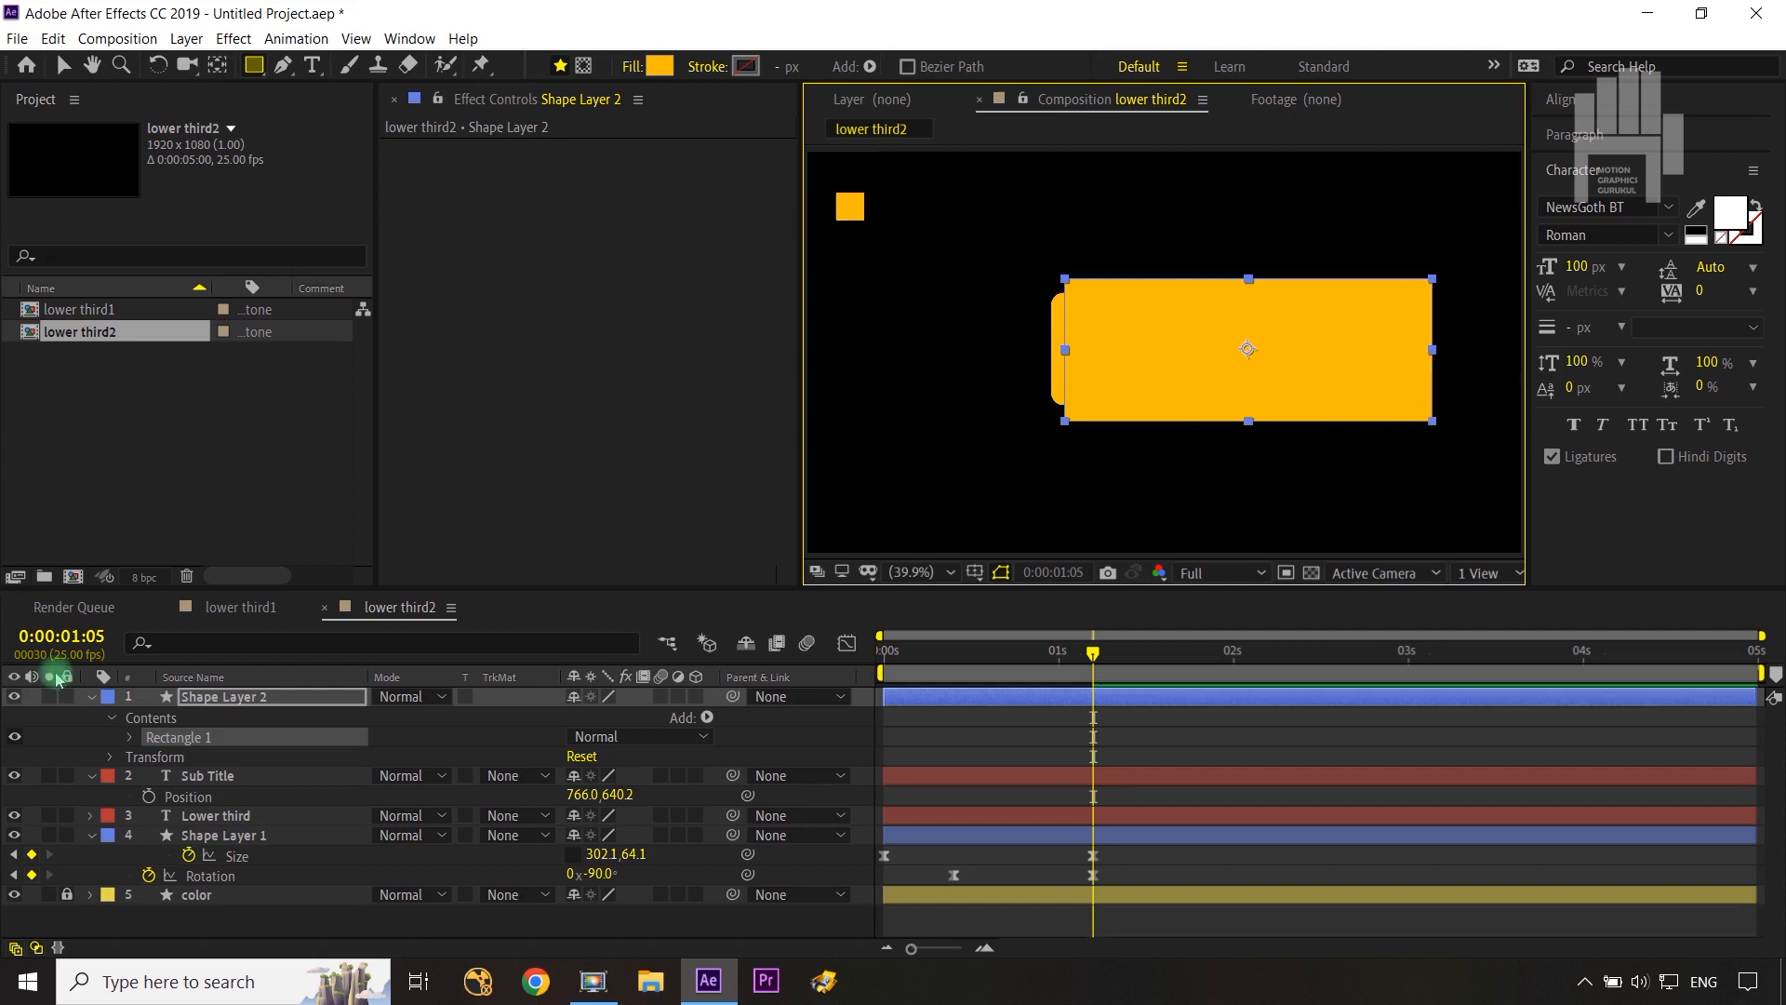
left_click(91, 775)
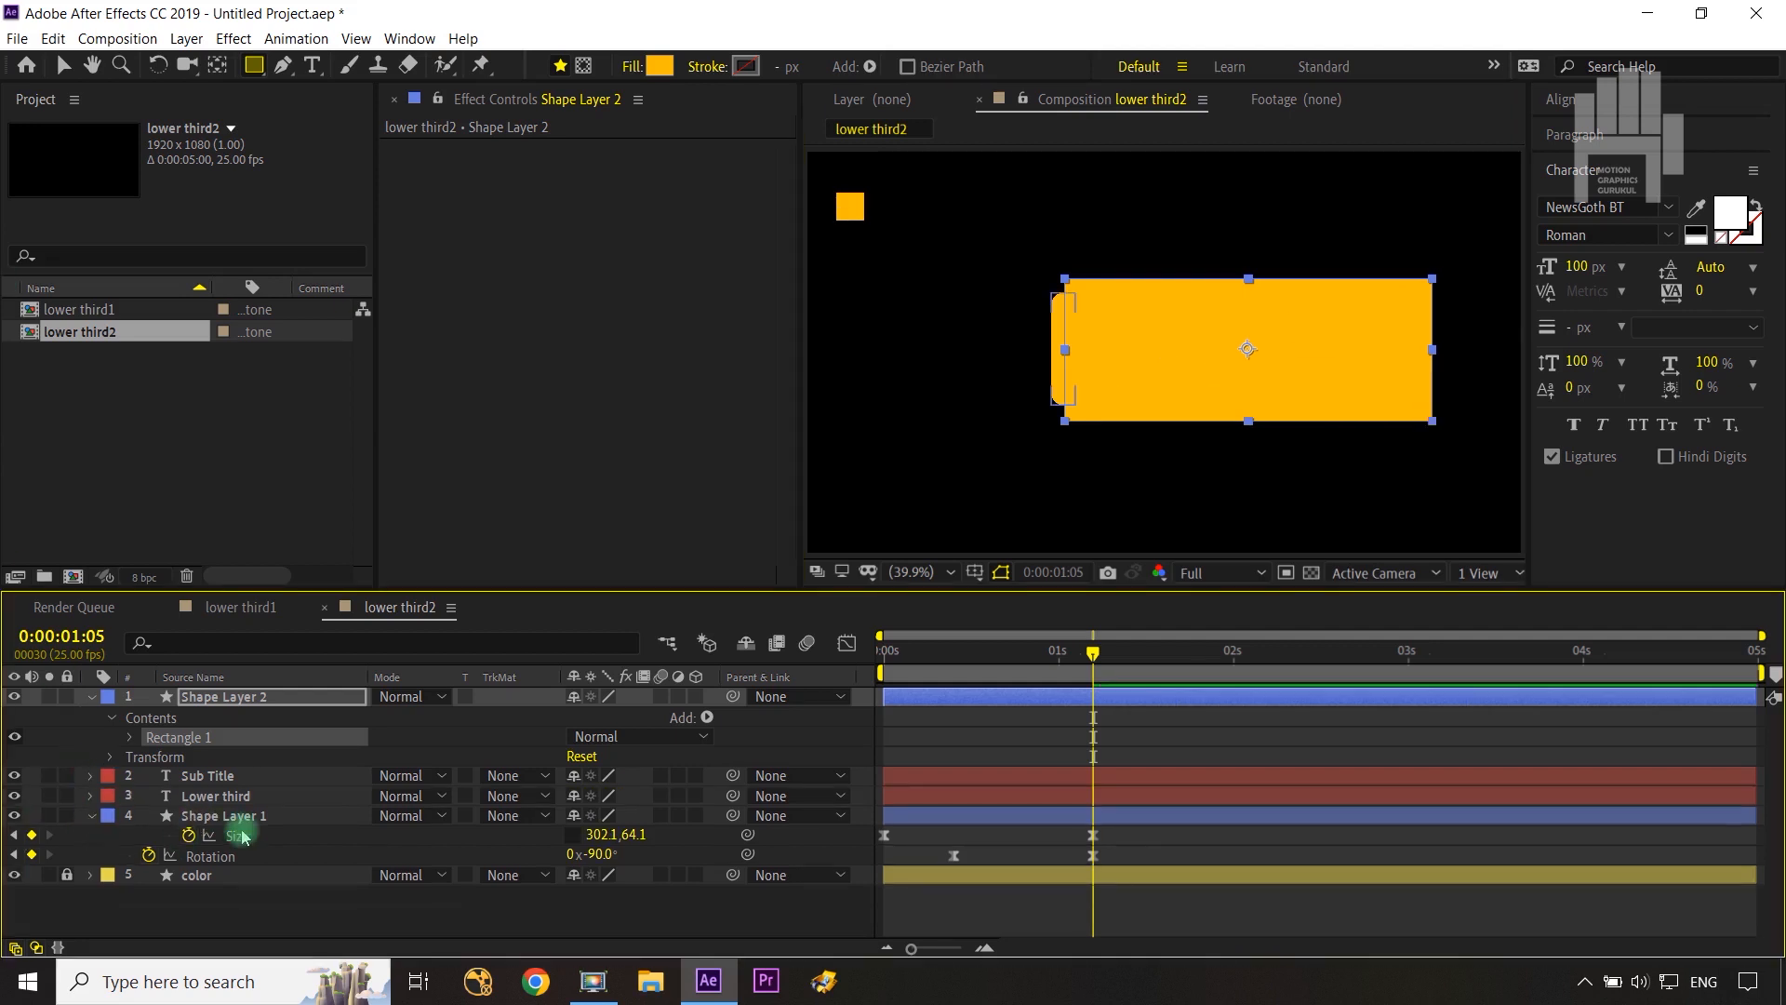
left_click(235, 797)
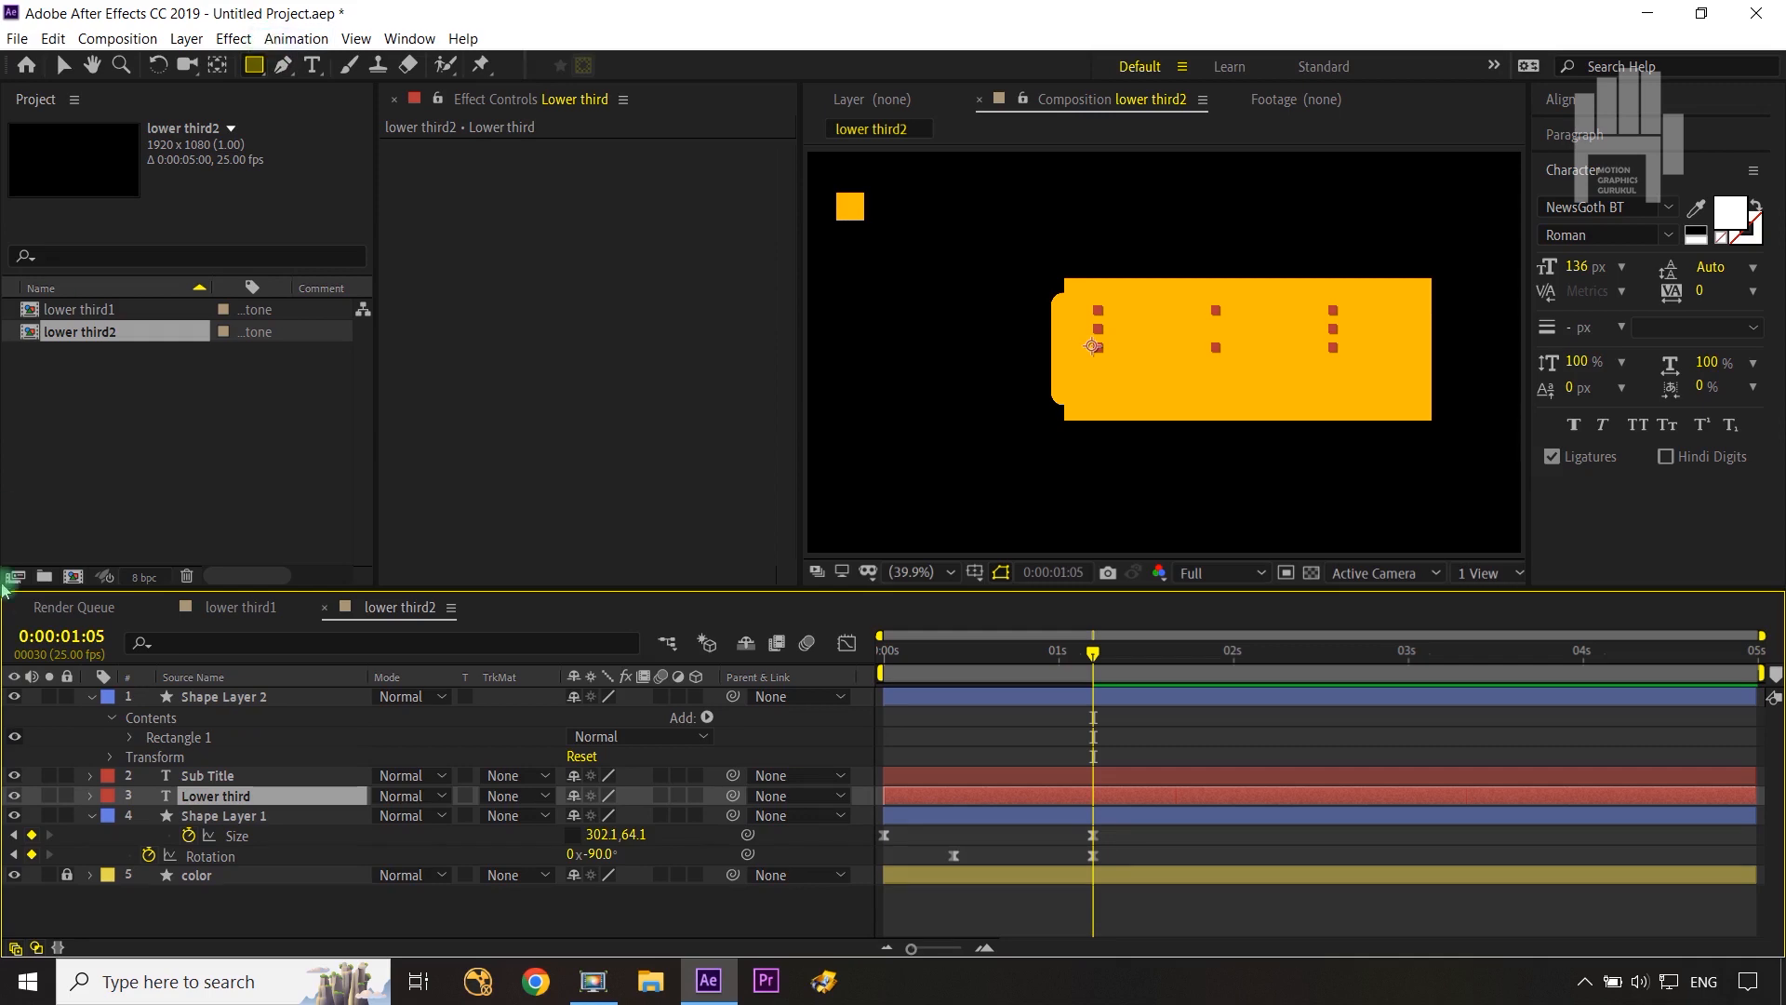
left_click(14, 696)
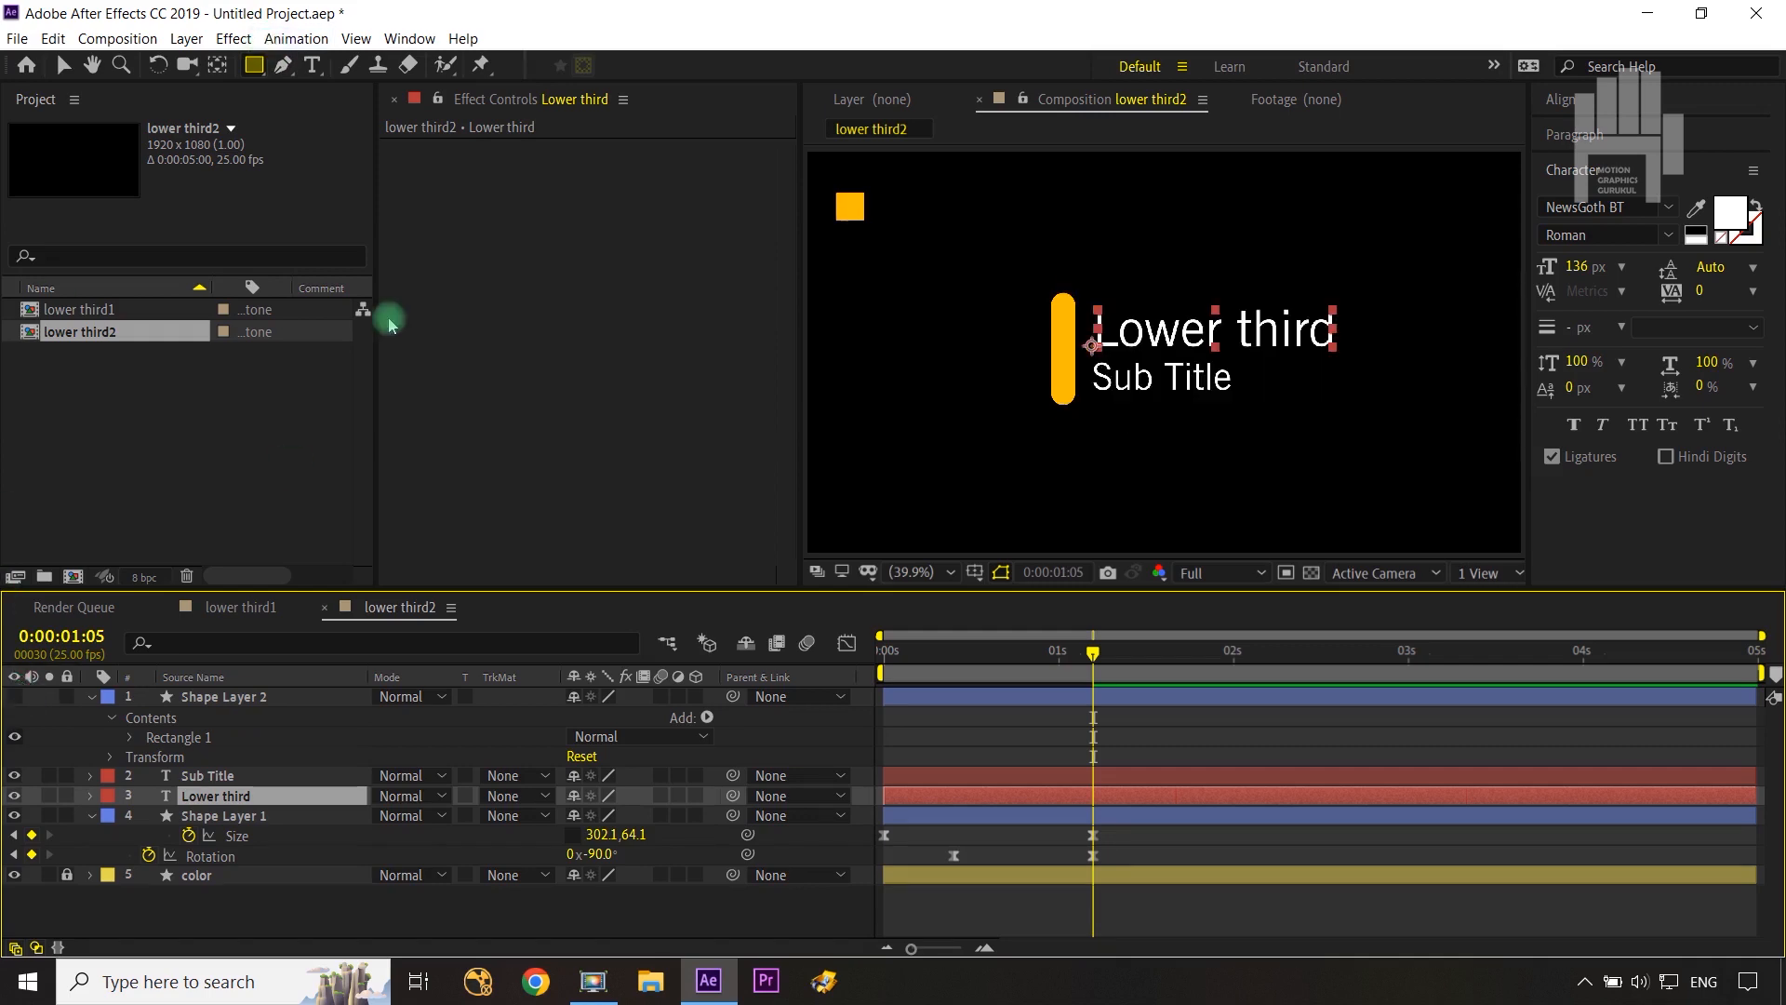
left_click(234, 38)
mouse_move(281, 251)
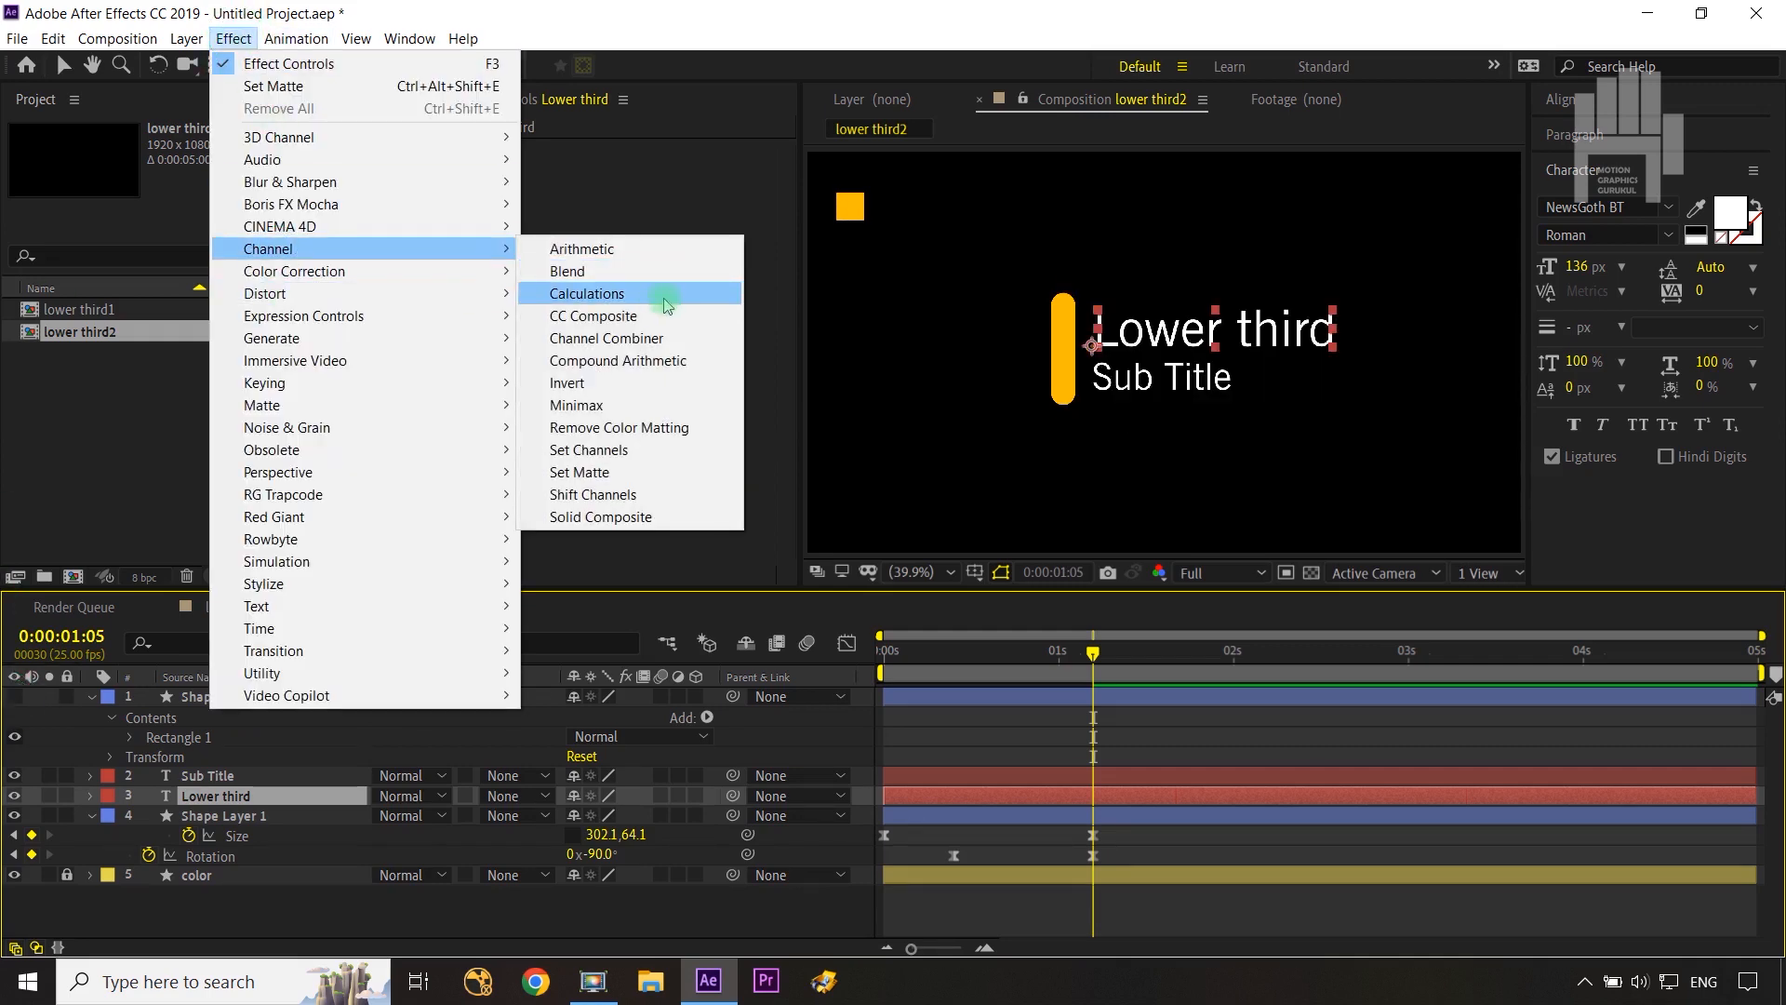
left_click(610, 450)
key("ctrl+z")
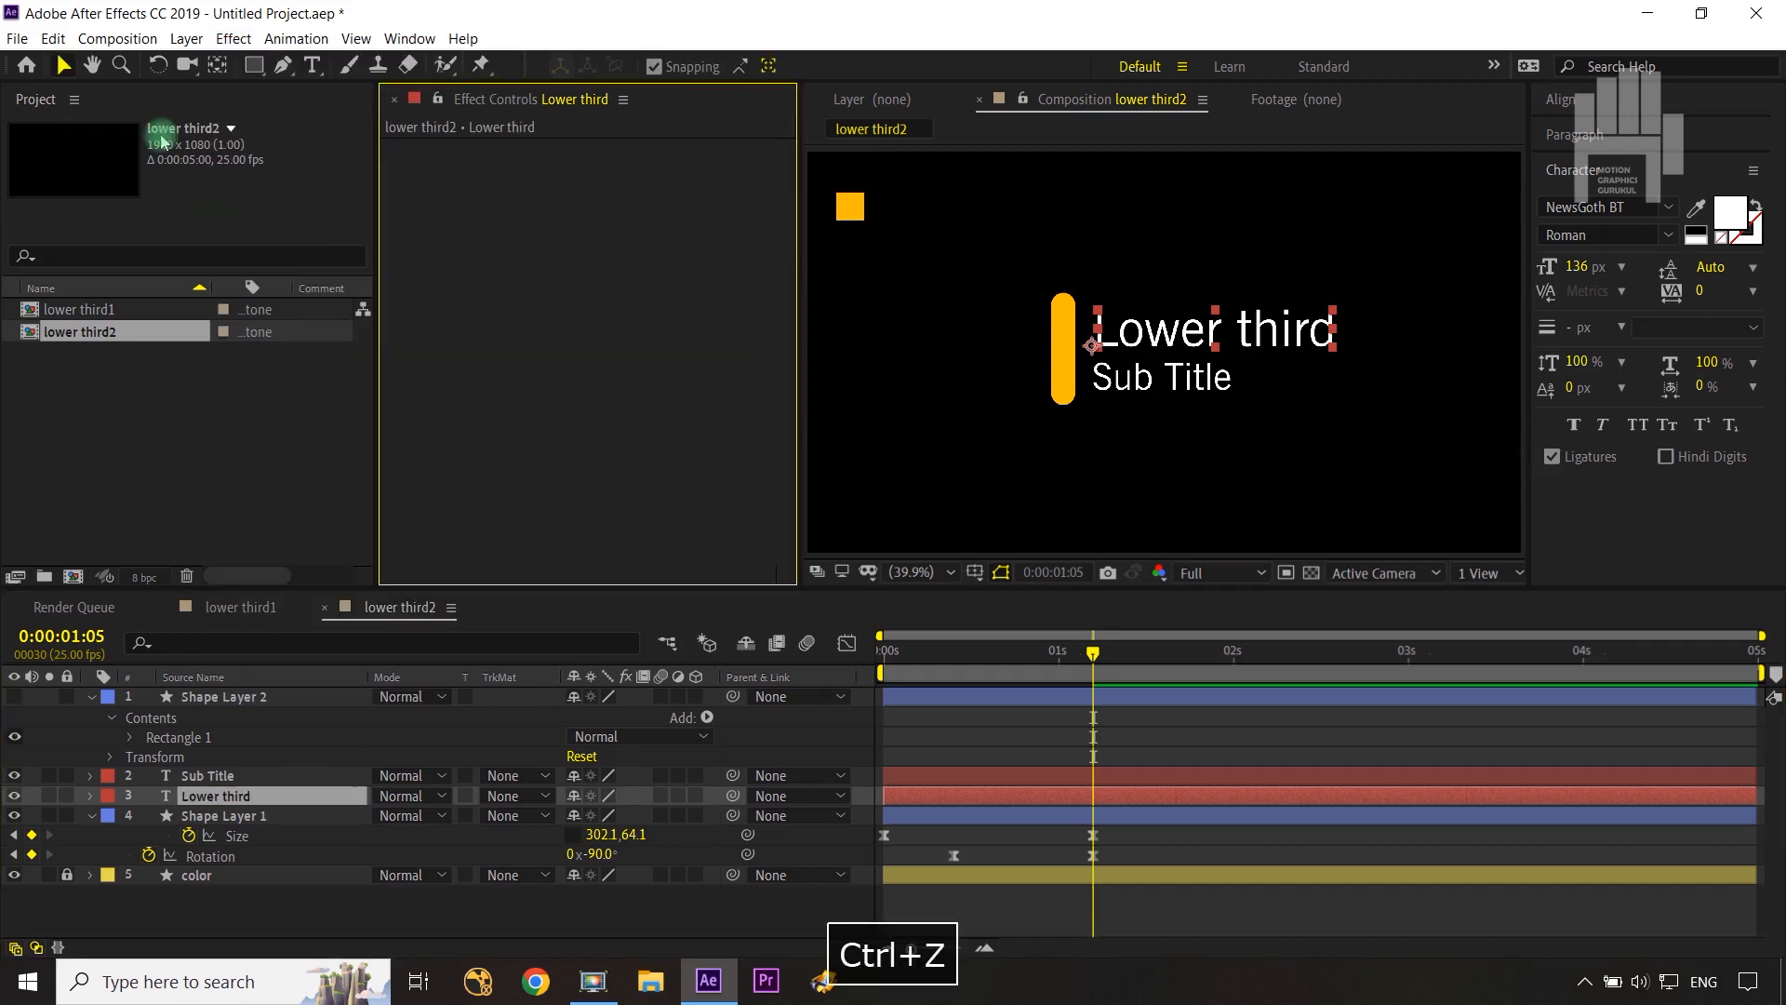
Step: Apply the Set Matte effect to the "Lower third" layer, taking the matte from Shape Layer 2 without inverting it
left_click(234, 38)
mouse_move(310, 253)
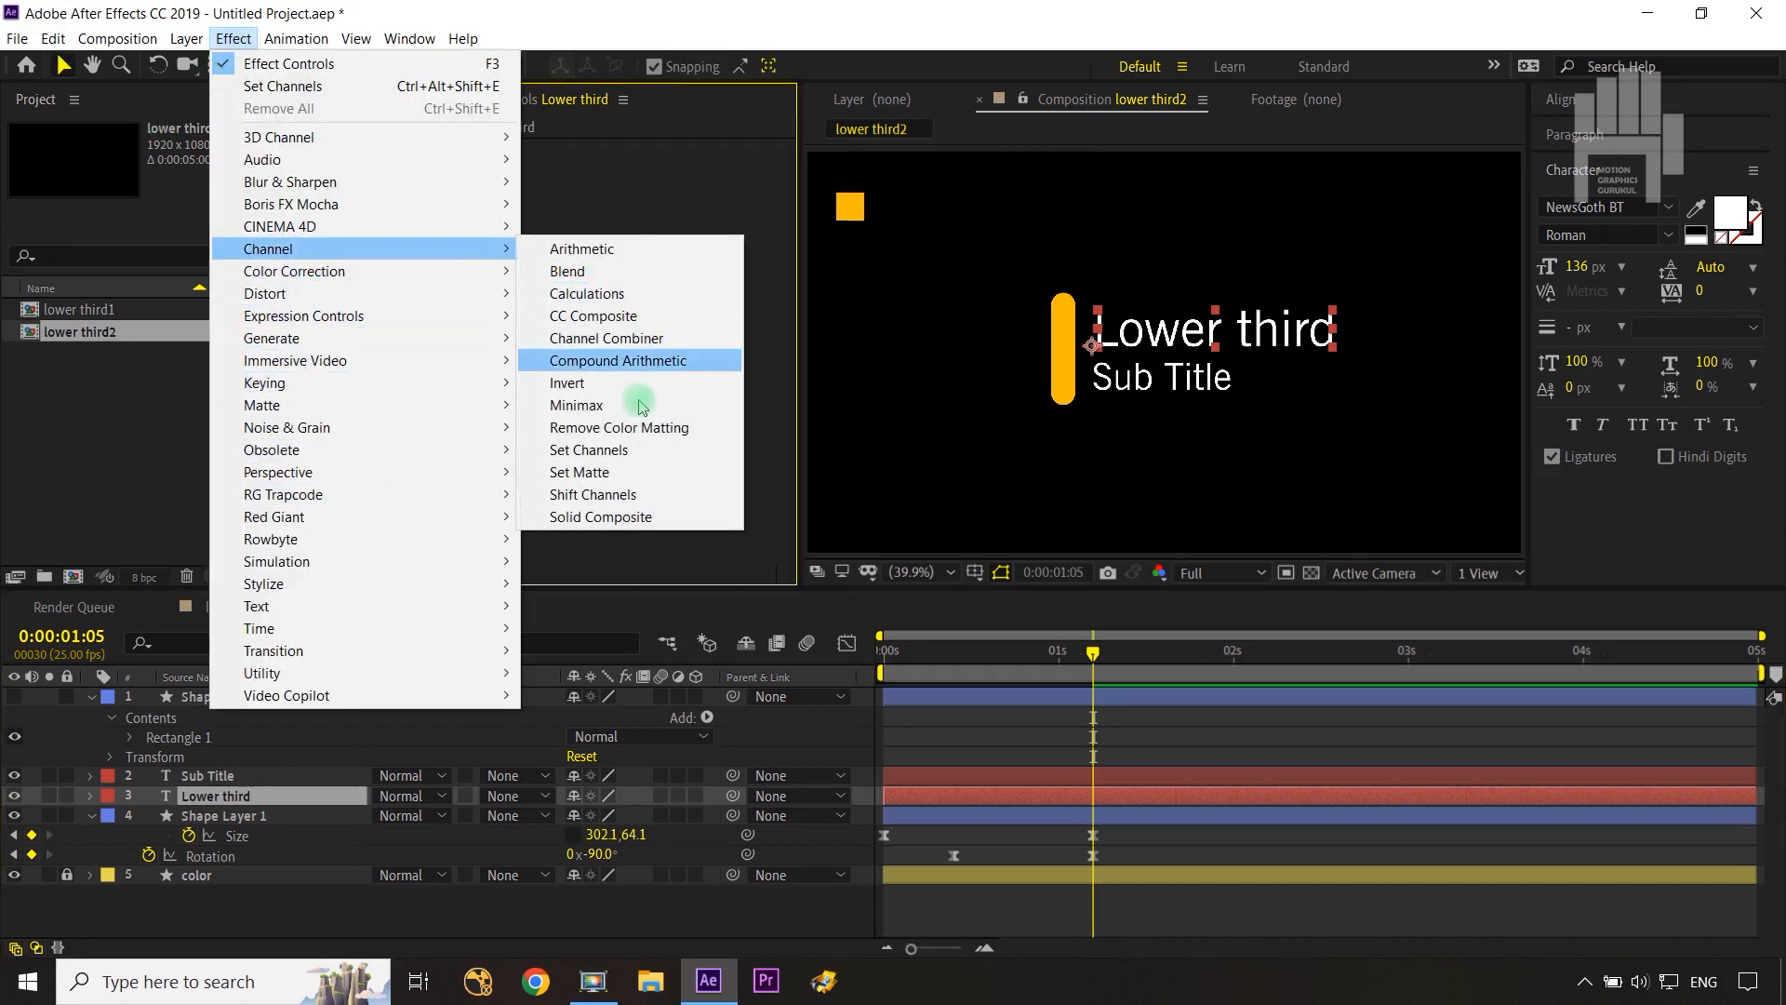
left_click(626, 474)
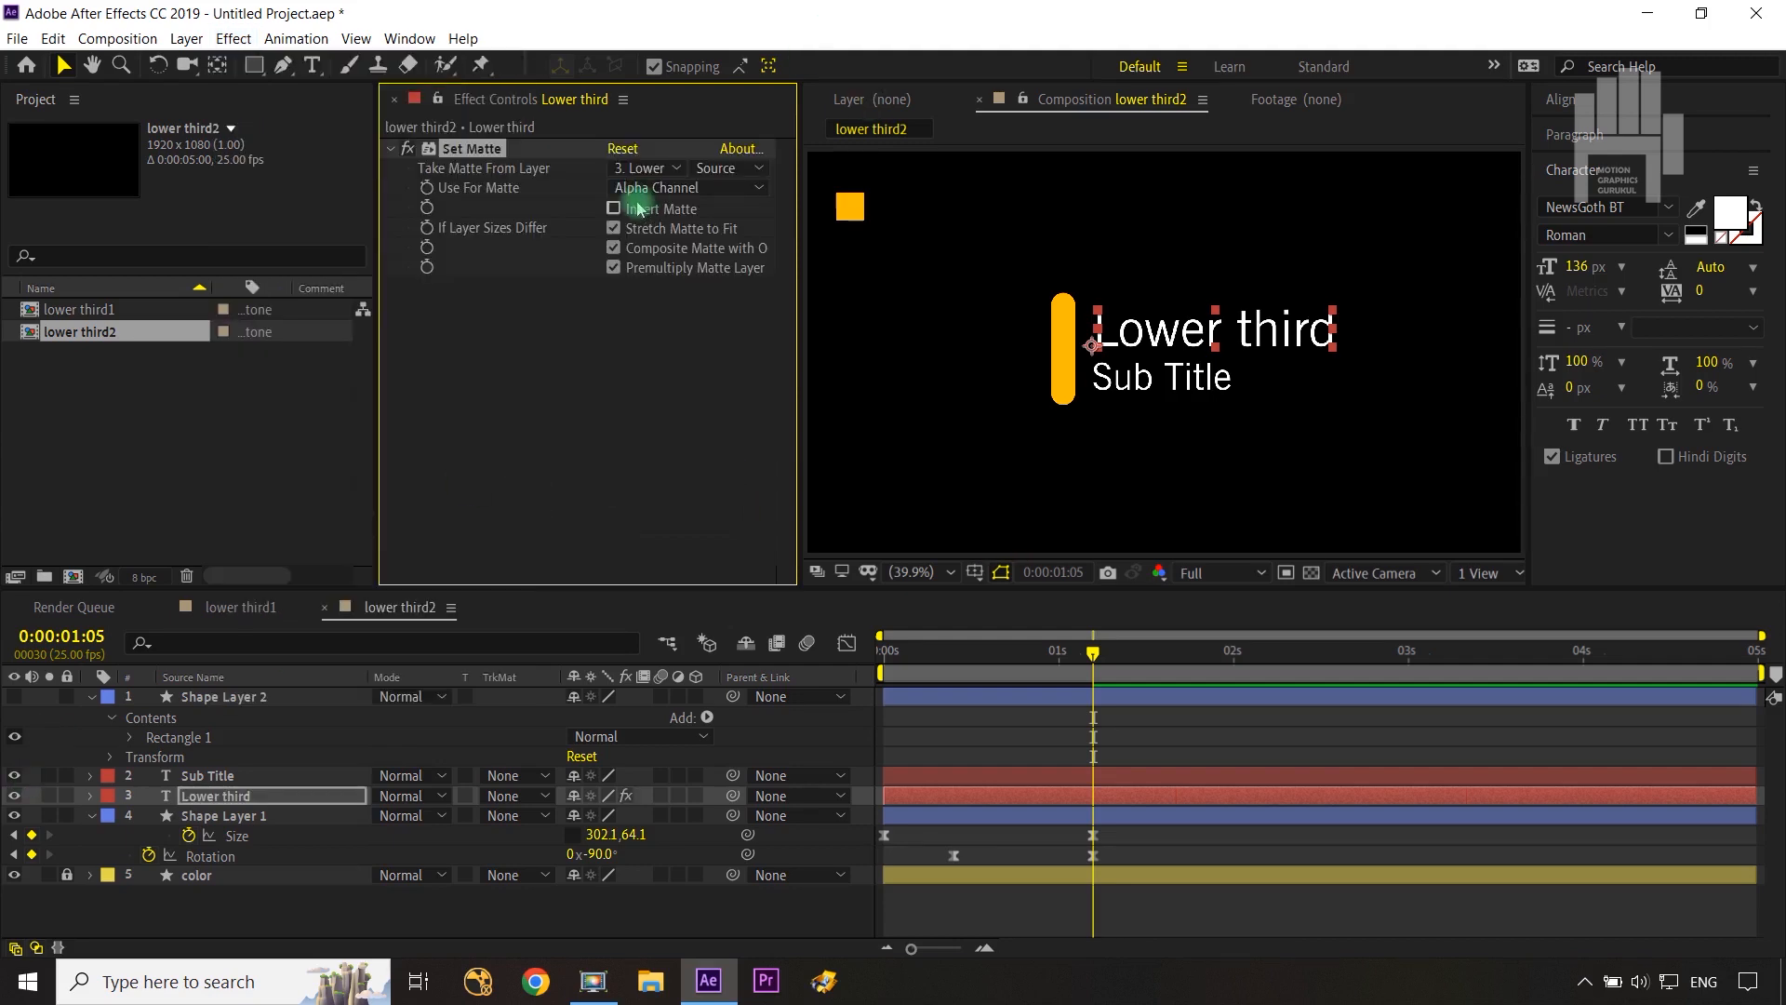
left_click(648, 169)
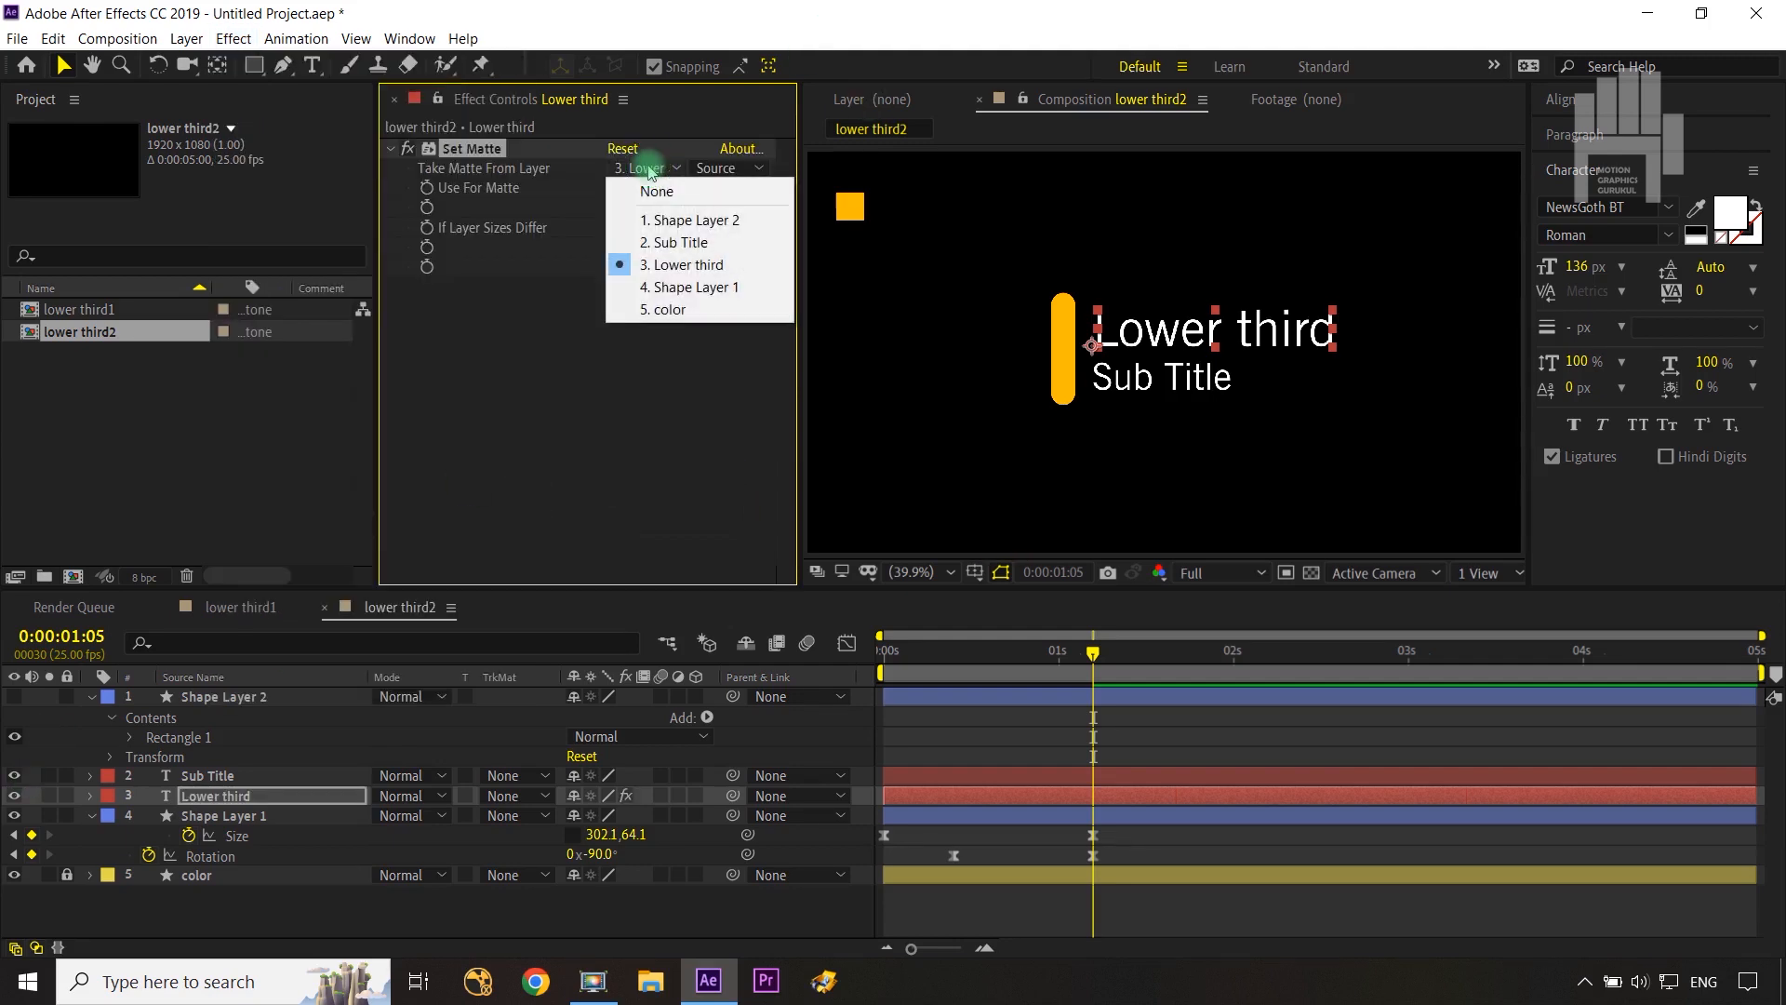
left_click(662, 220)
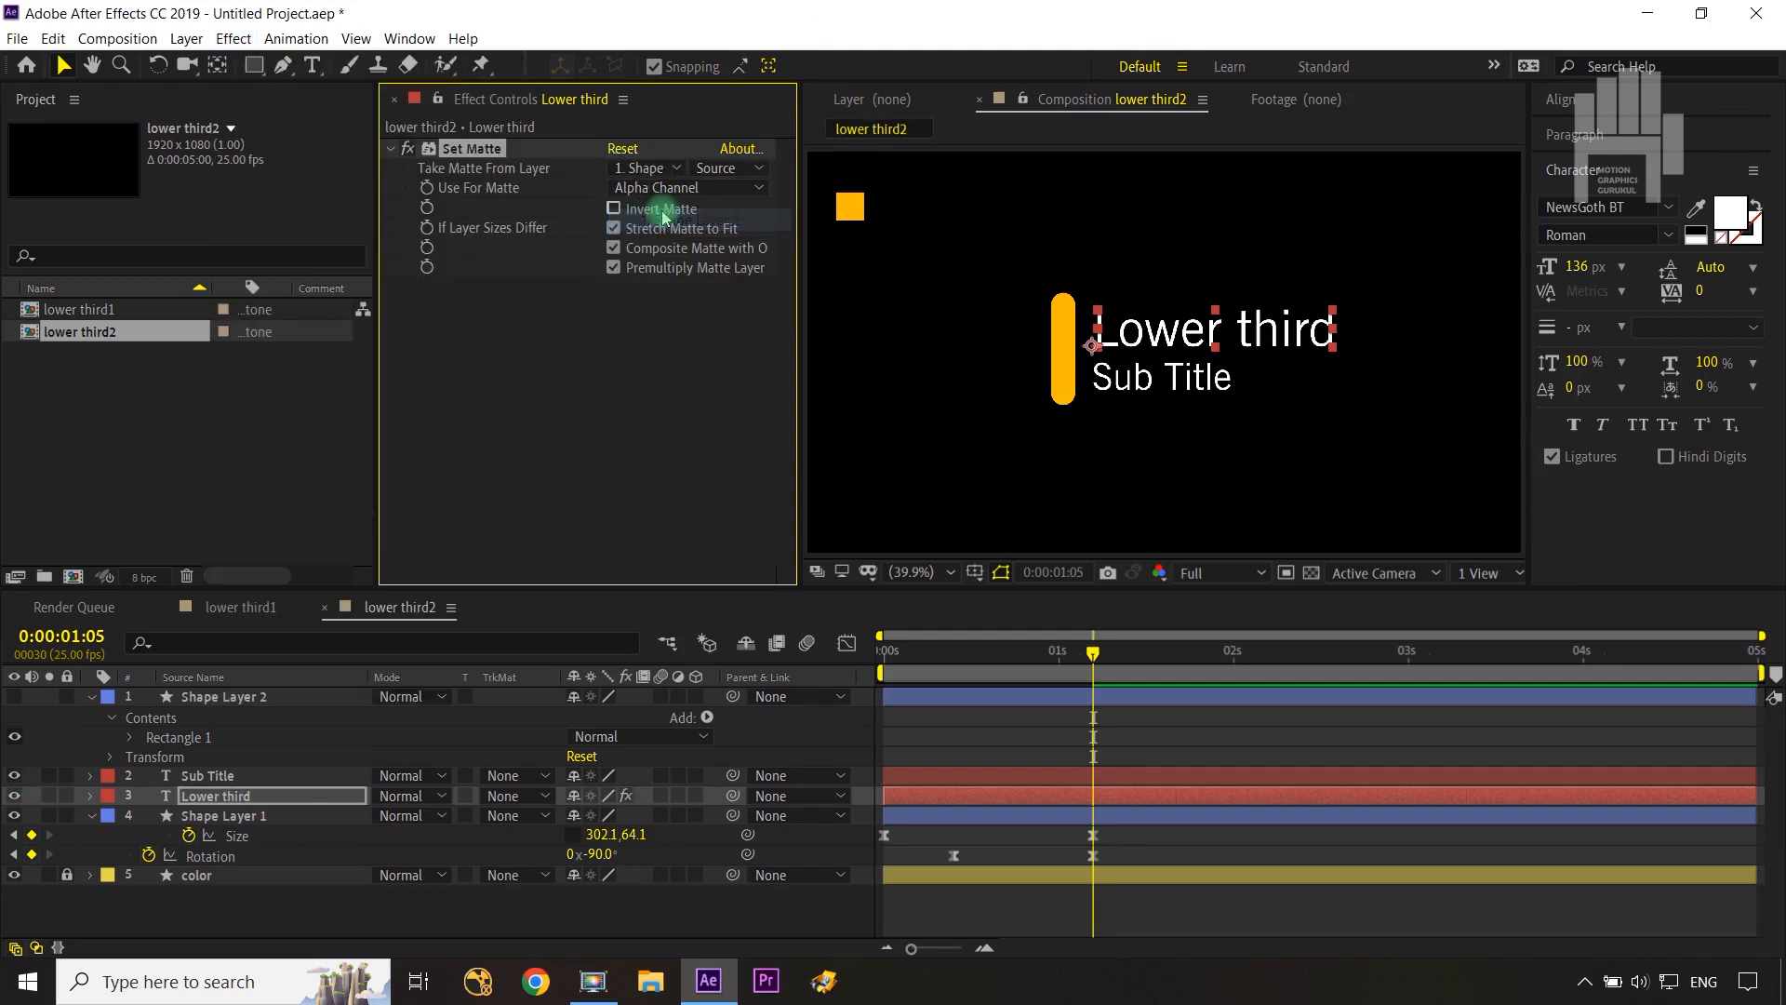
left_click(615, 209)
left_click(615, 209)
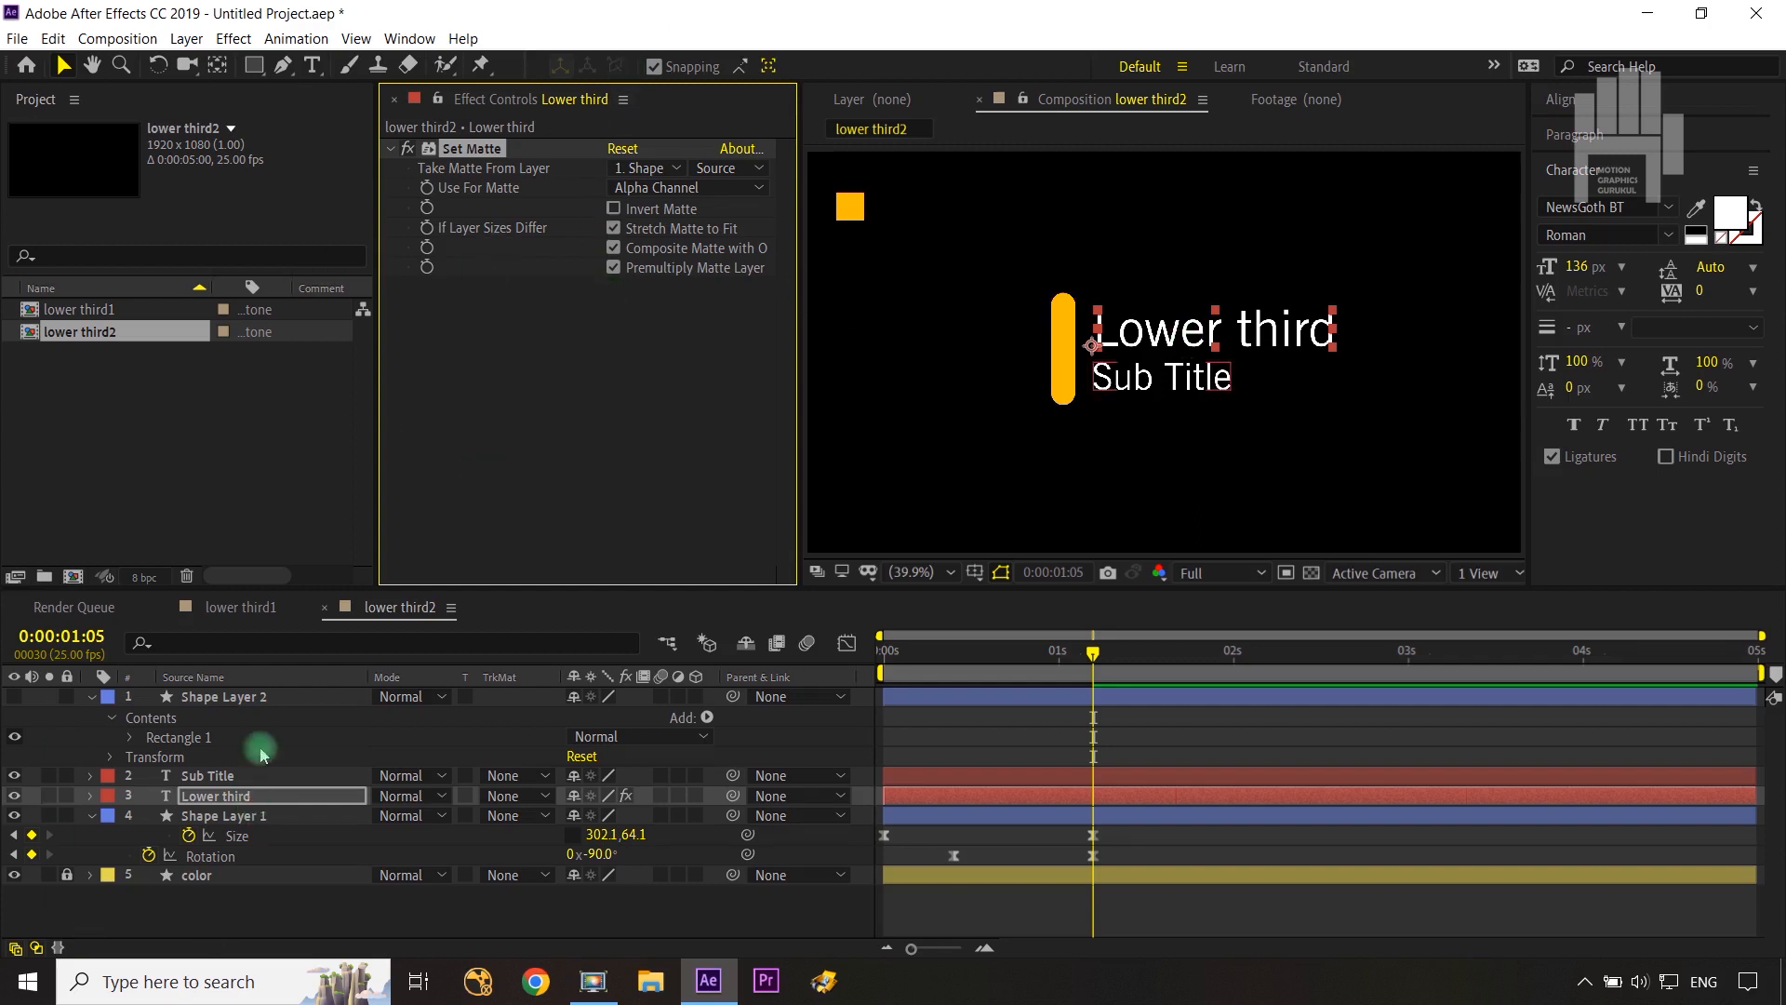
Step: Copy the Set Matte effect from the "Lower third" layer onto the "Sub Title" layer
key("ctrl+c")
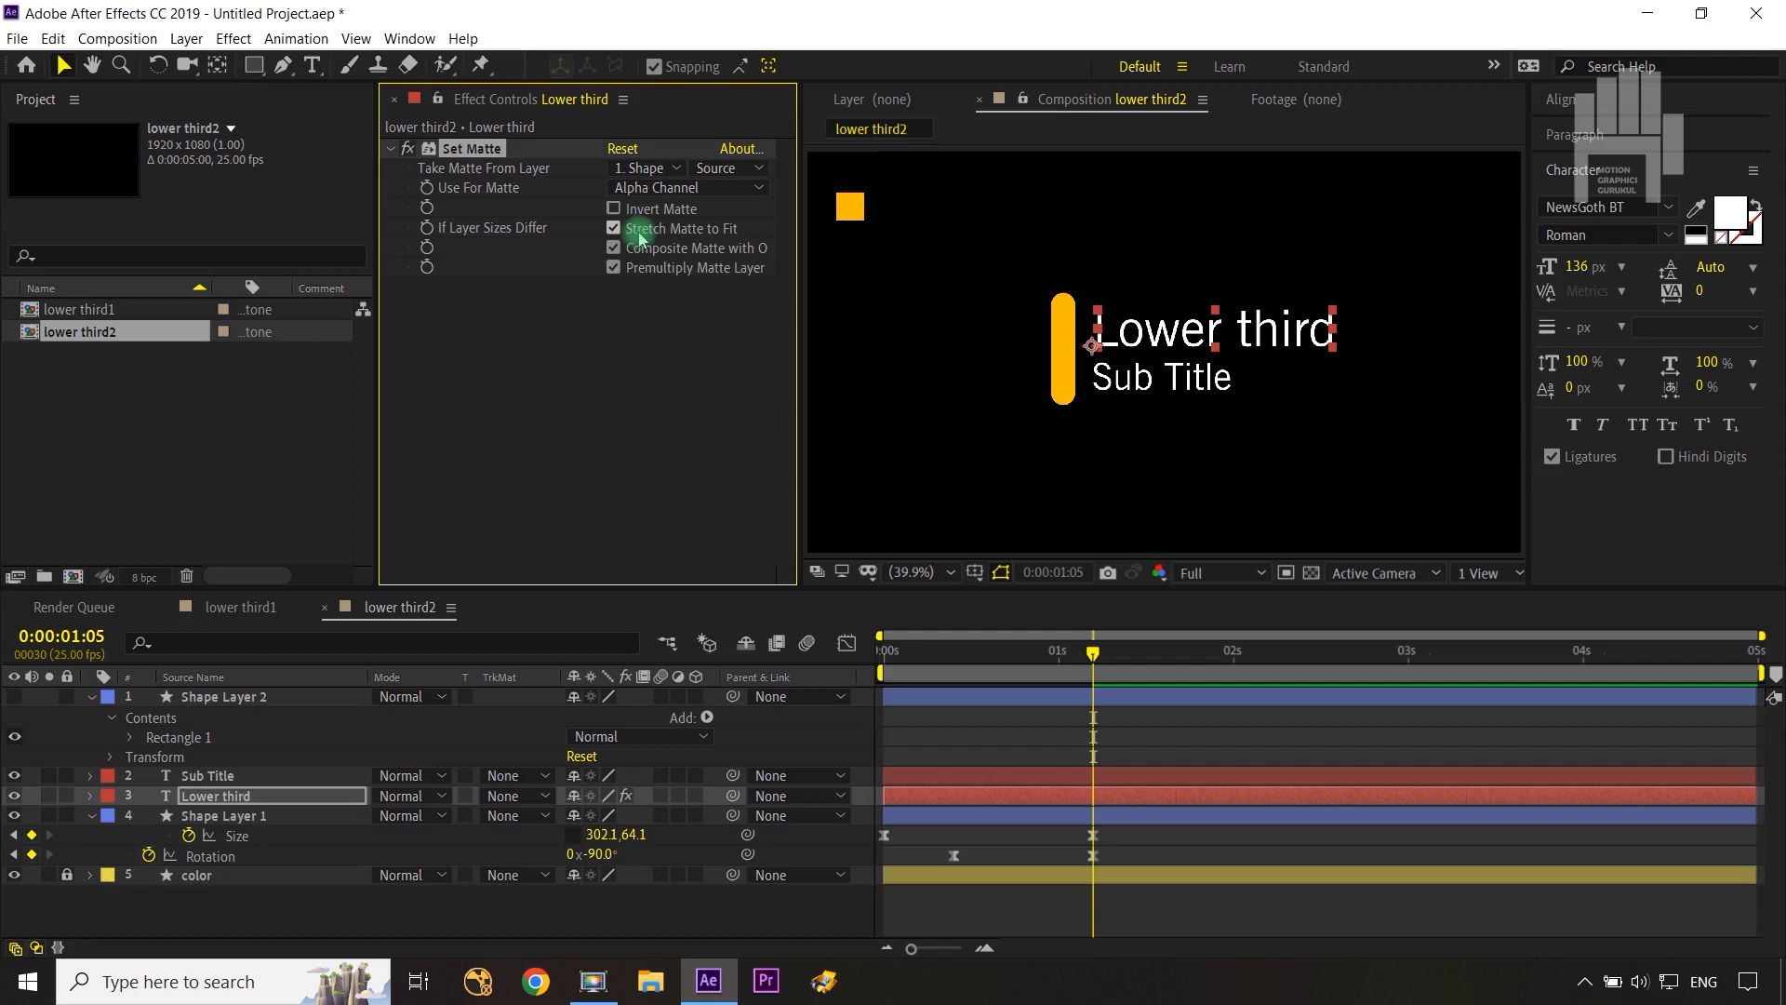
left_click(213, 778)
key("ctrl+v")
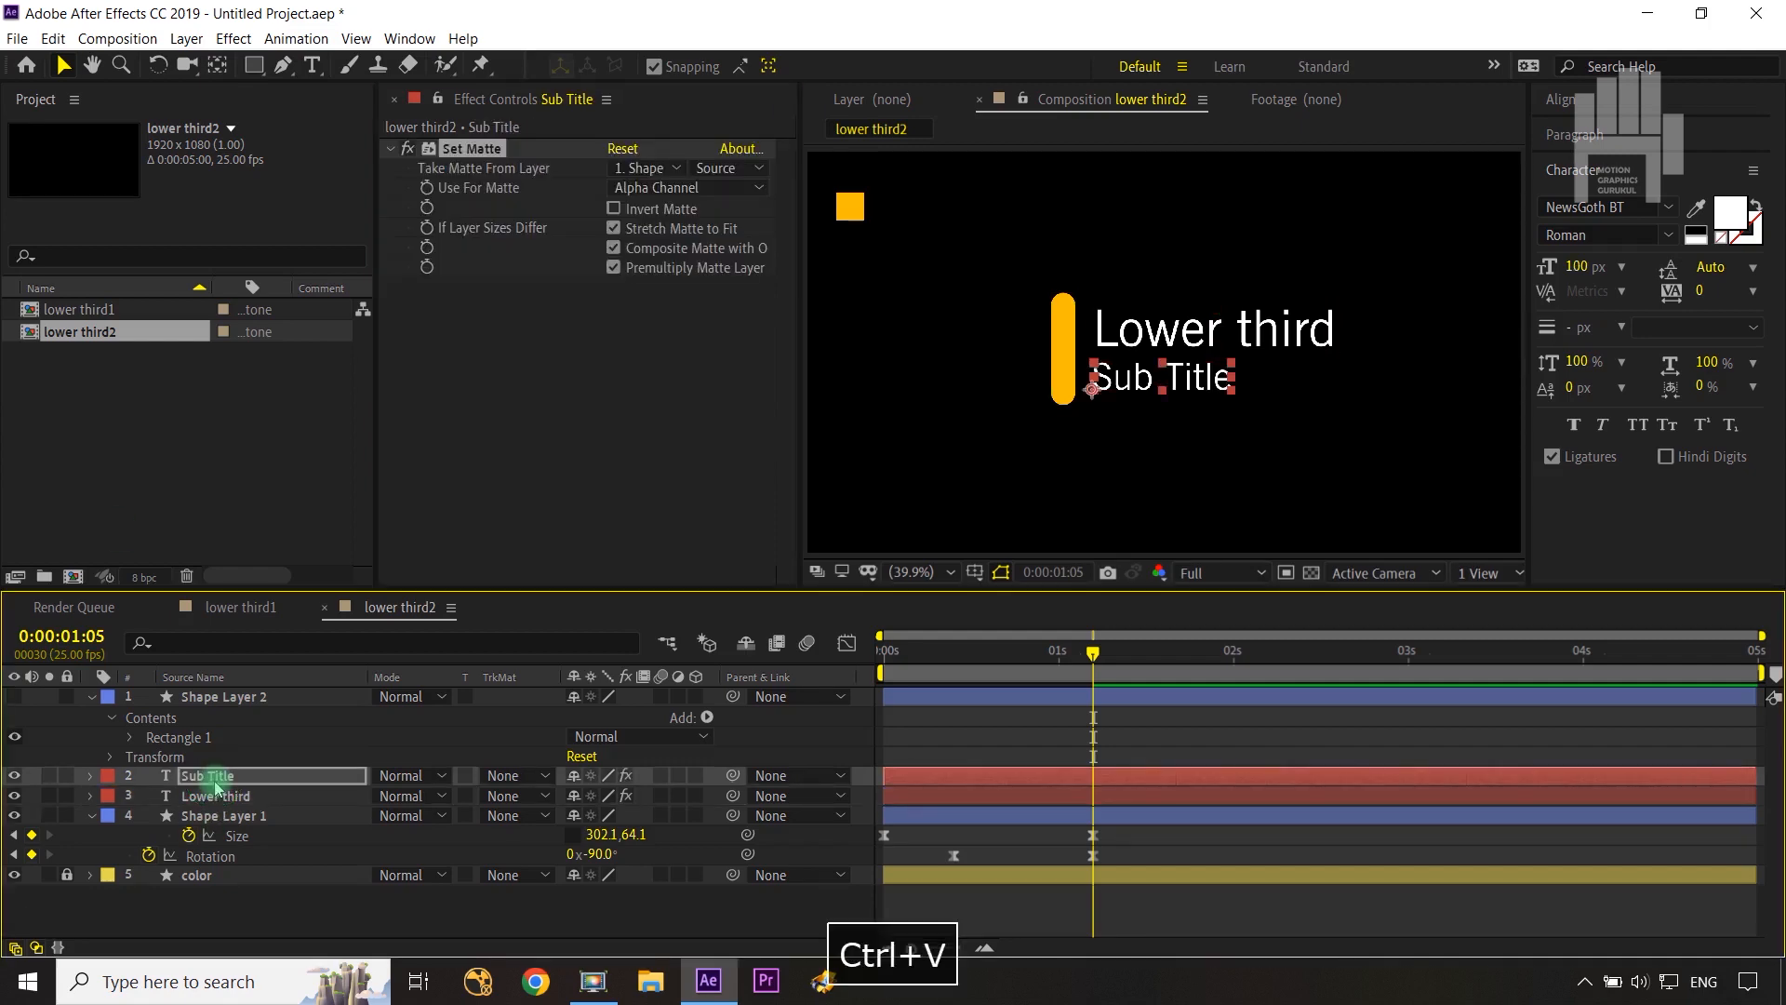
Step: Start Position keyframes on both the "Sub Title" and "Lower third" layers at 0:00:01:05
left_click(215, 797, "shift")
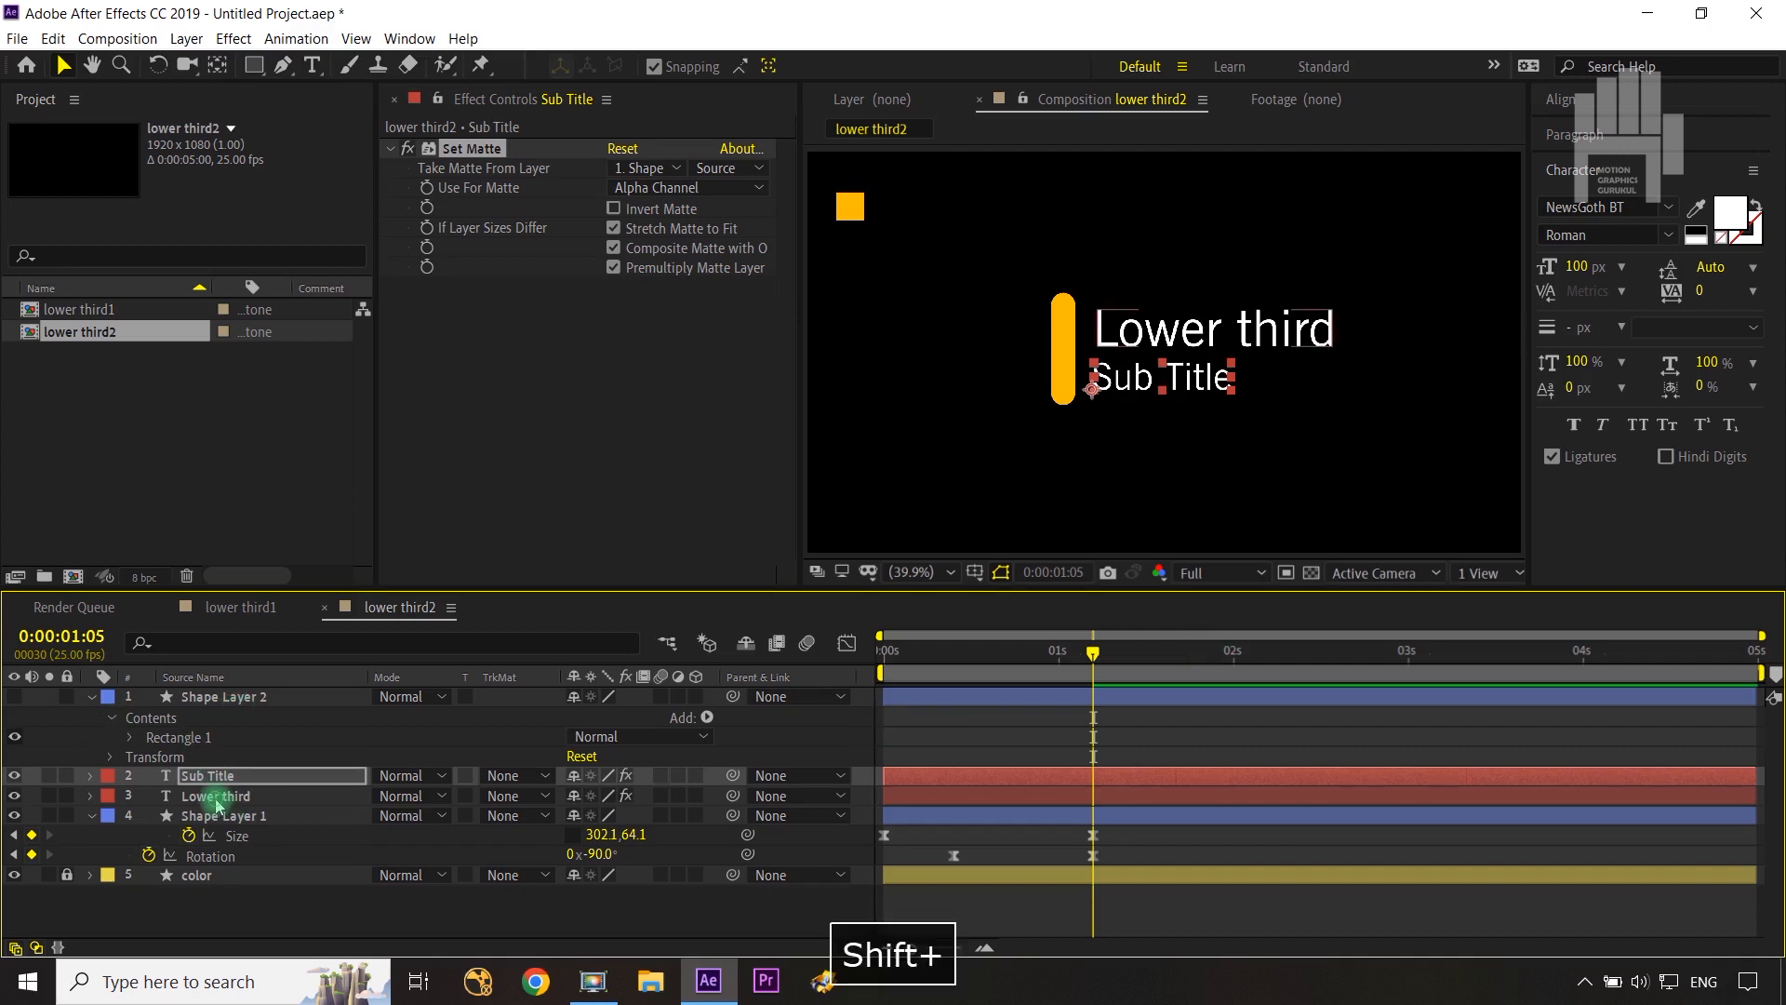
key("p")
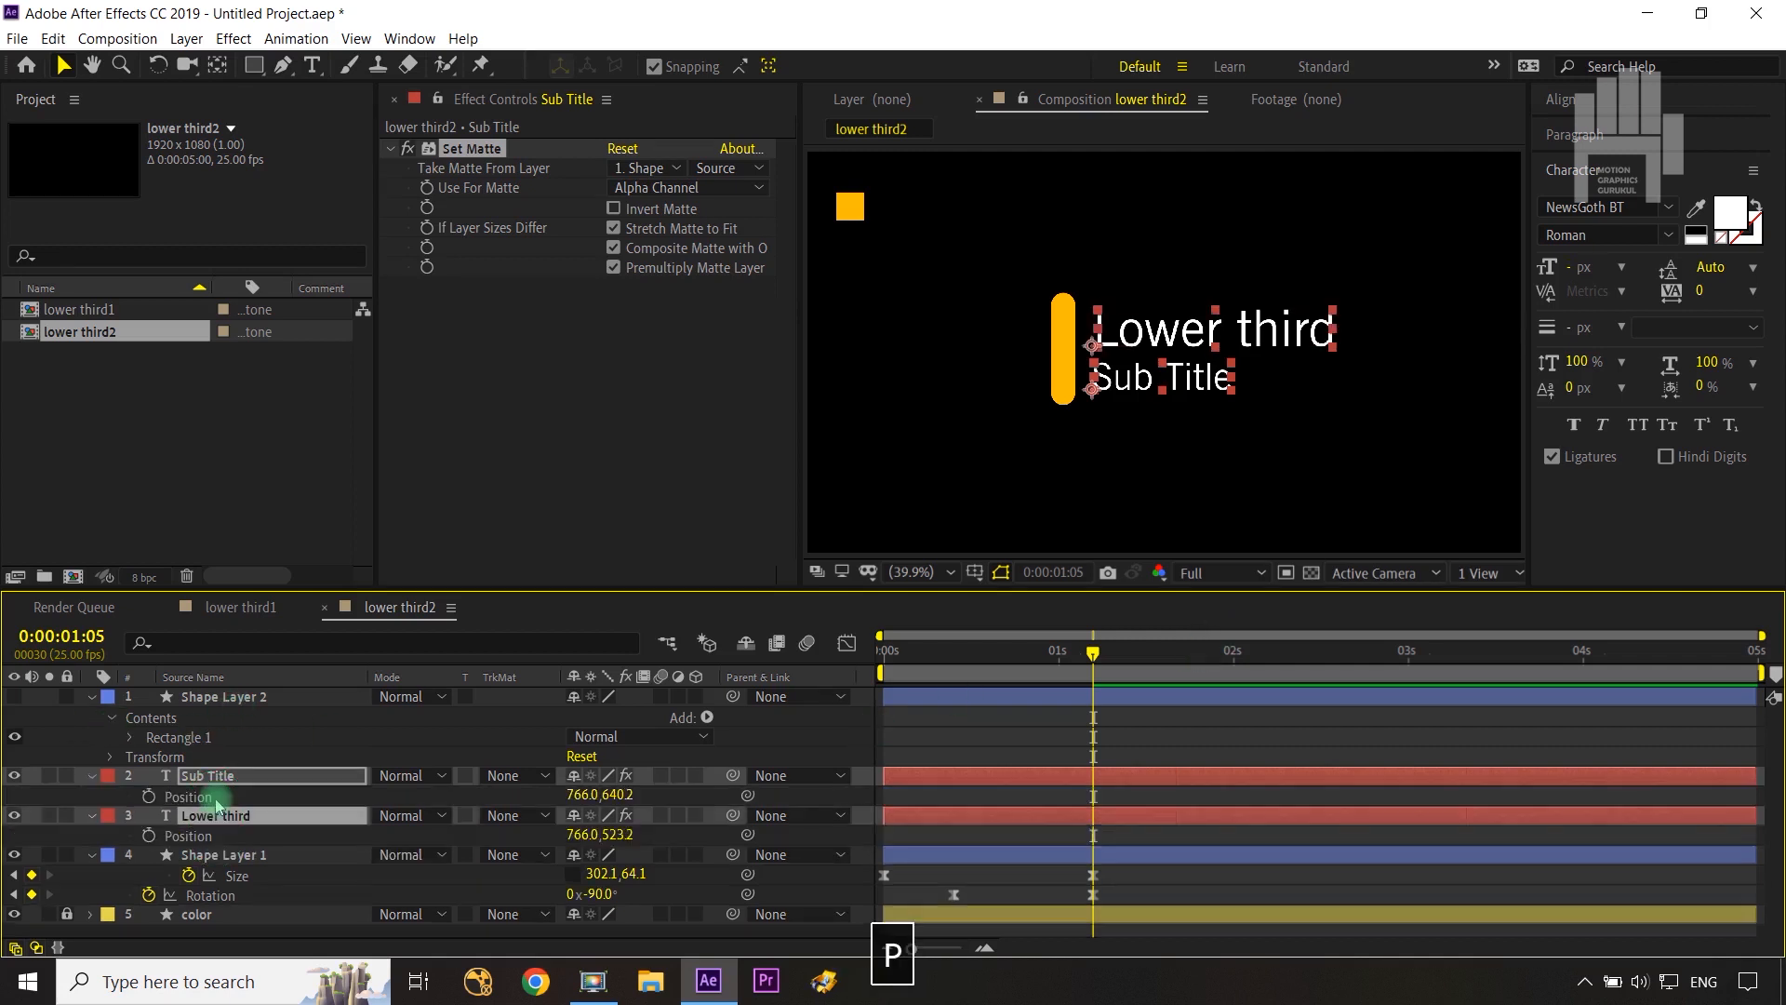
left_click(150, 798)
left_click(150, 835)
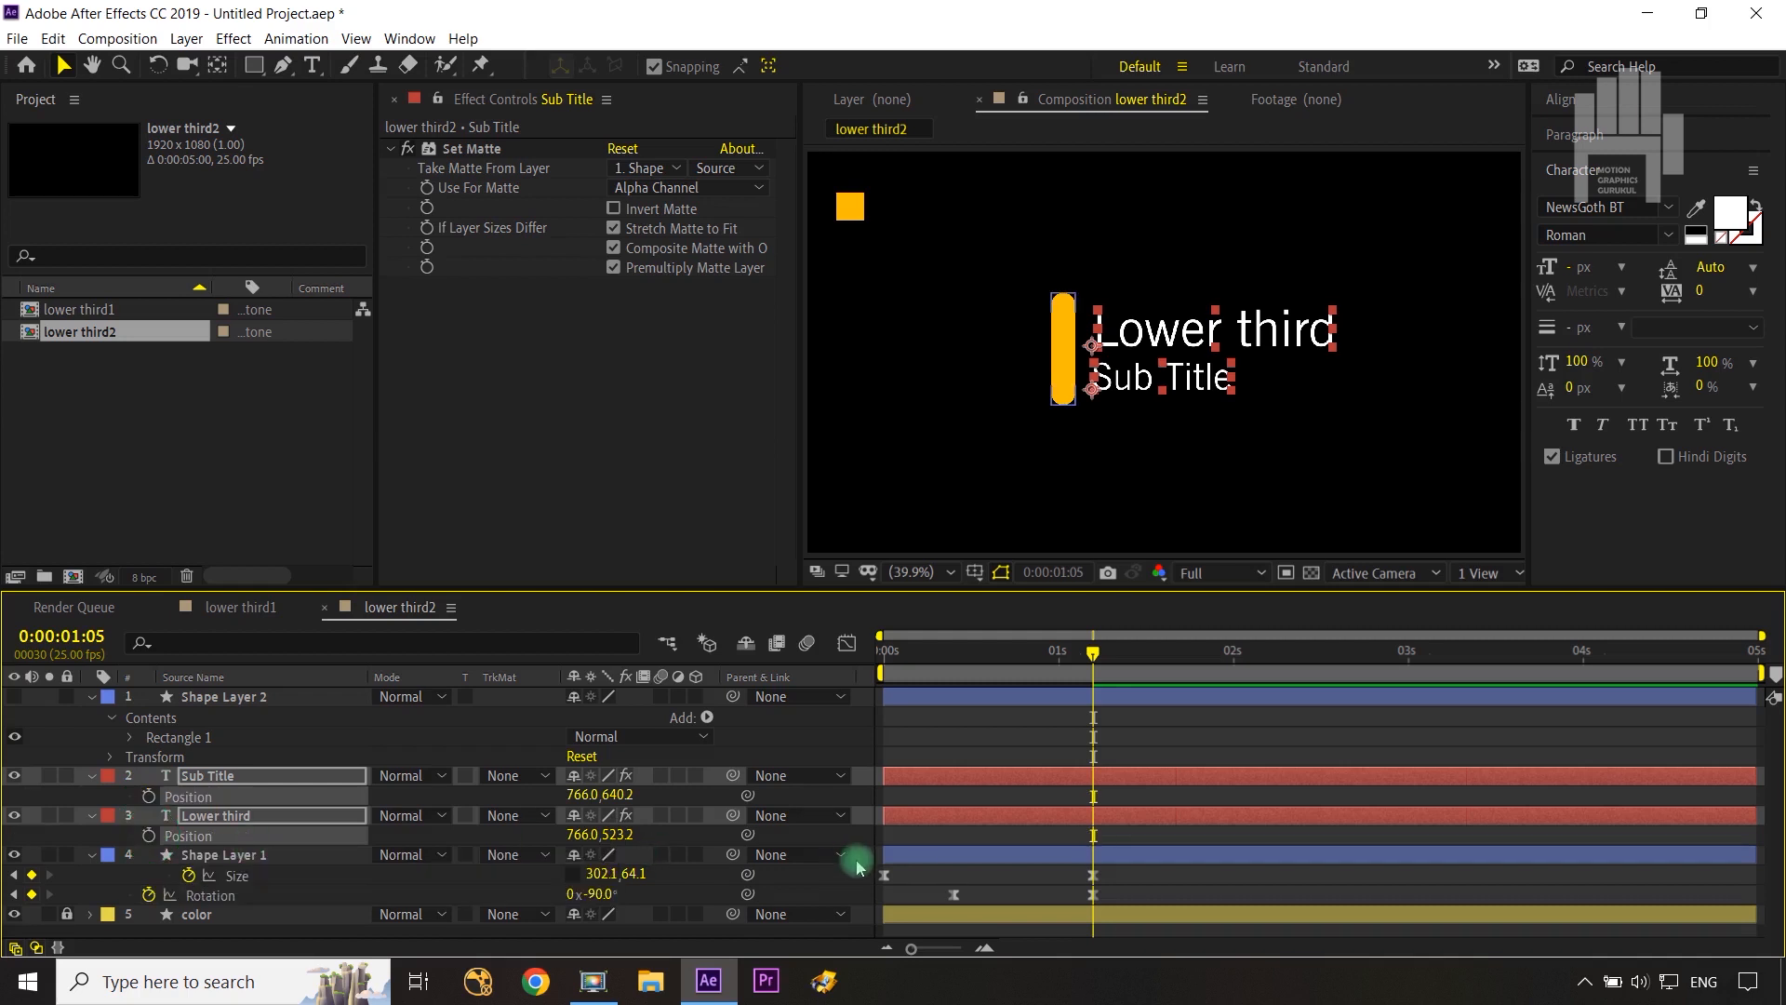
left_click(149, 835)
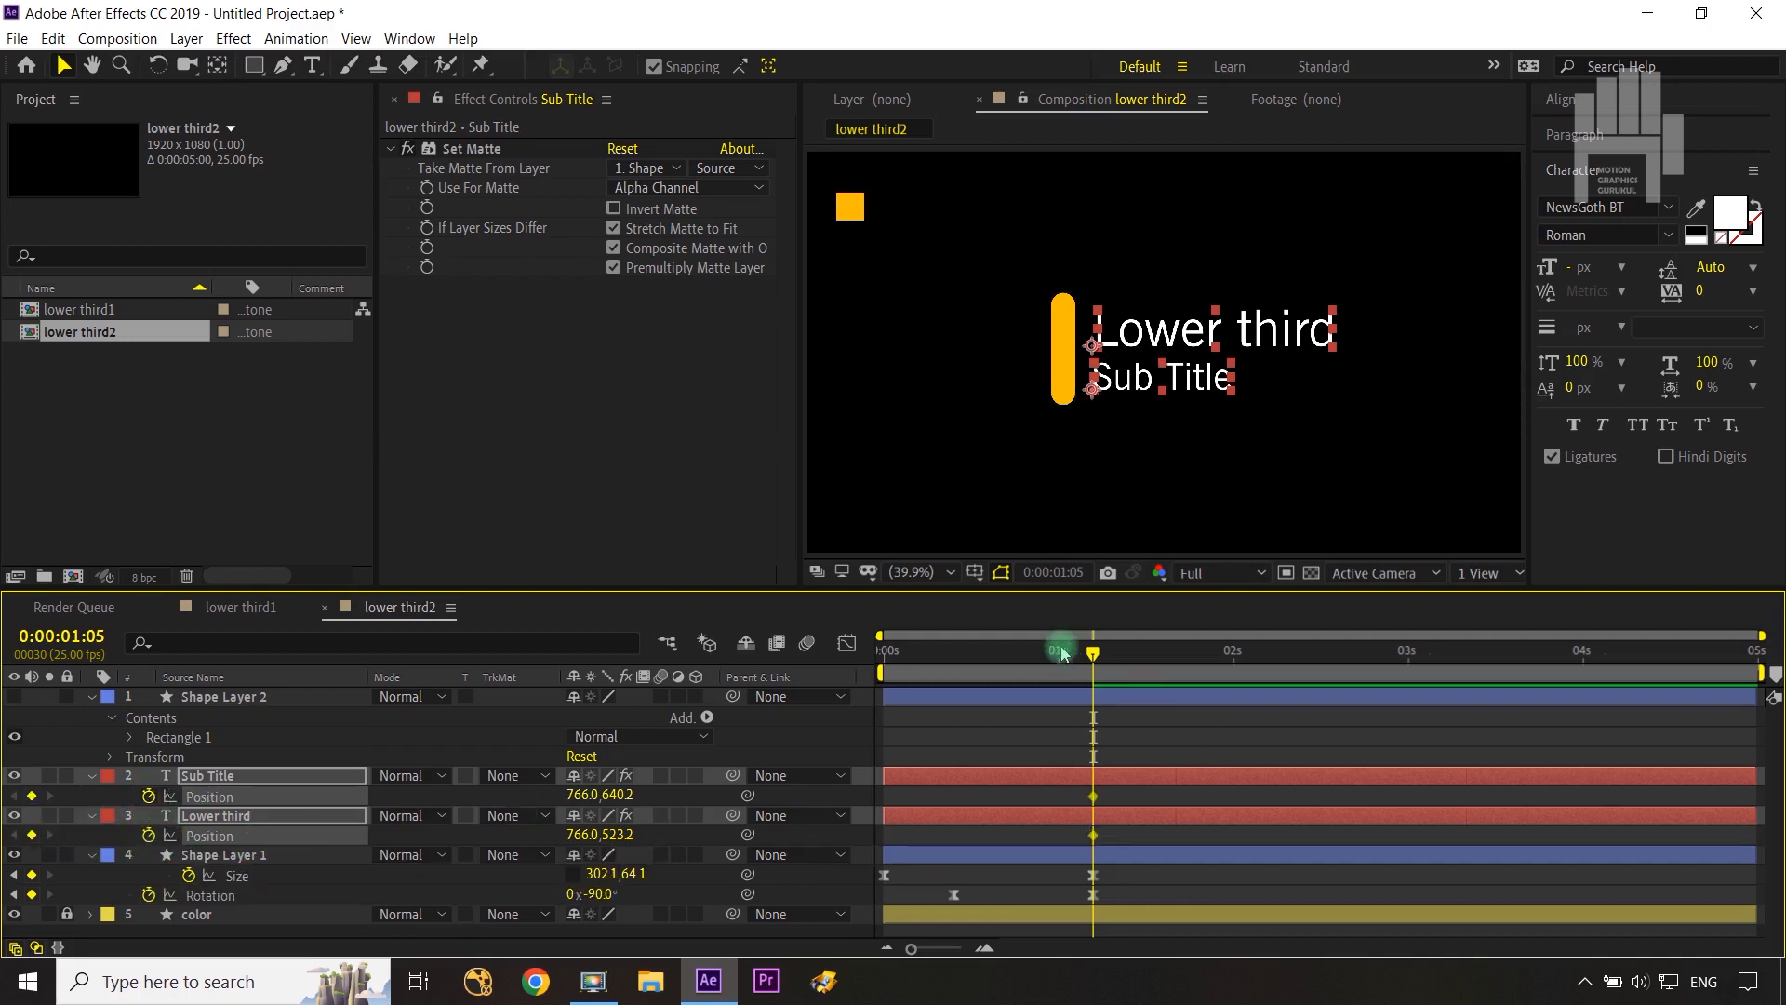
Step: Add Position keyframes to both text layers at 0:00:00:17, as the bar rotates toward vertical
left_click_drag(1095, 658, 979, 671)
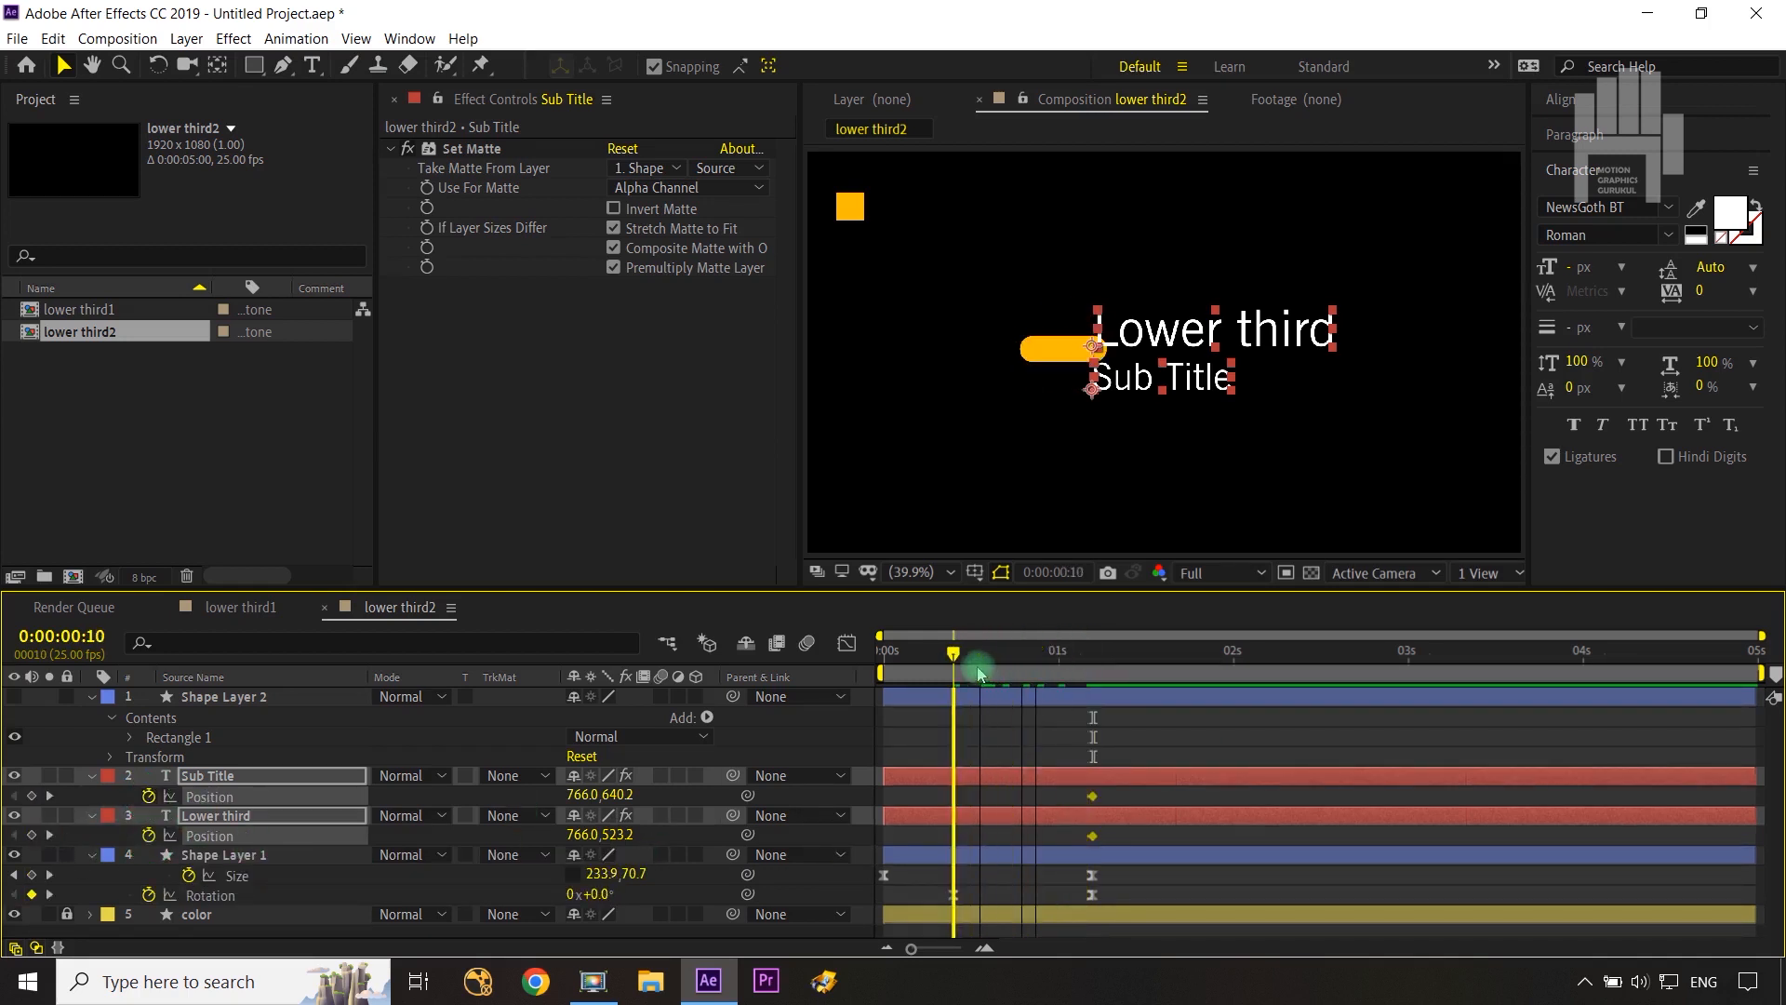
key("ctrl+Right")
key("ctrl+Right")
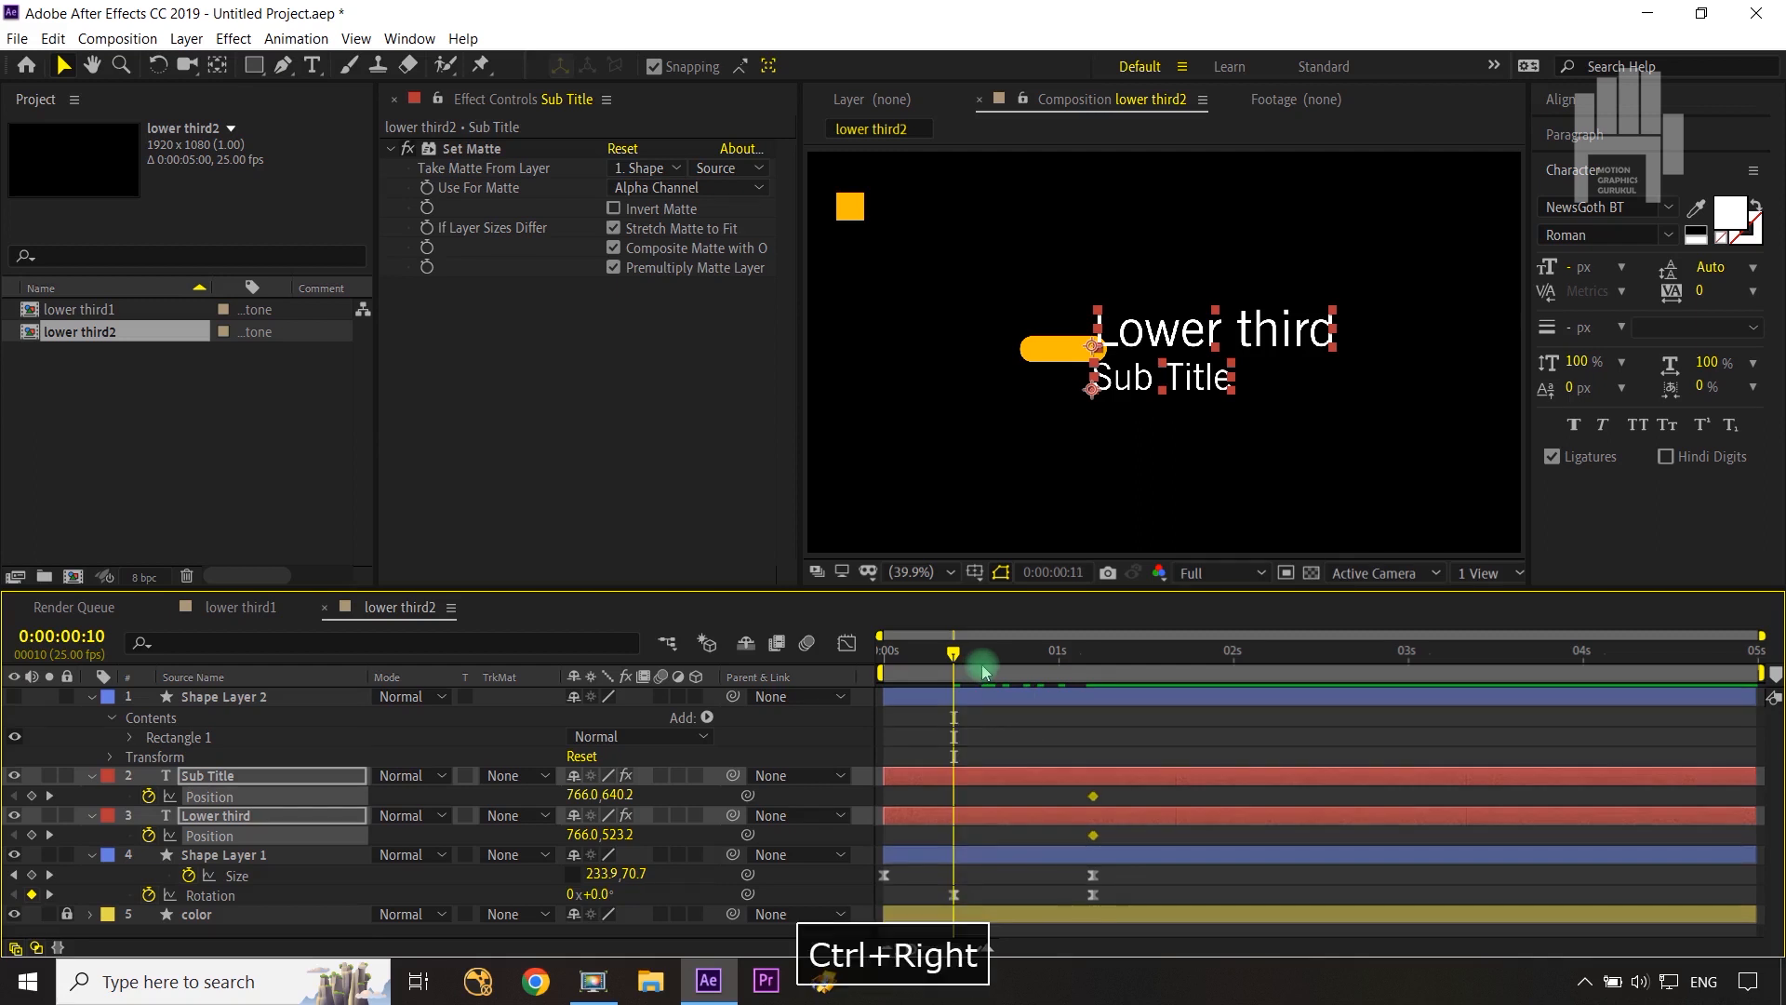
key("ctrl+Right")
key("ctrl+Right")
key("ctrl+Right")
key("ctrl+Right")
key("ctrl+Right")
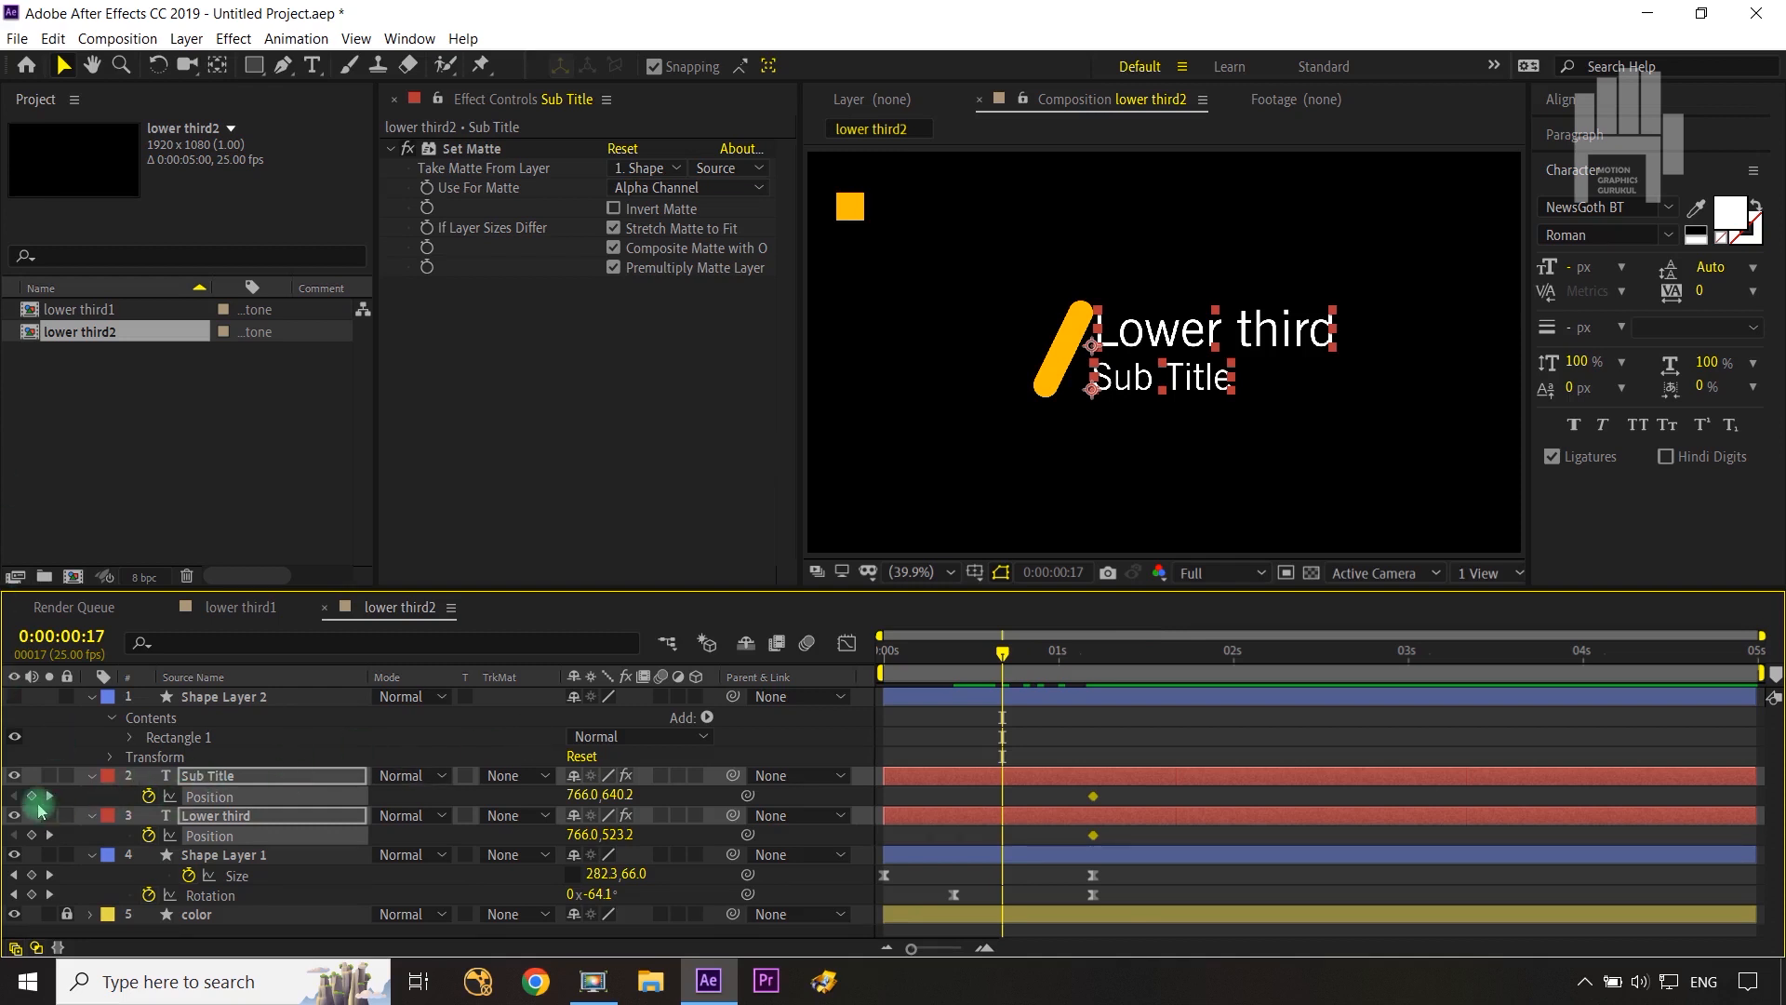
left_click(1210, 877)
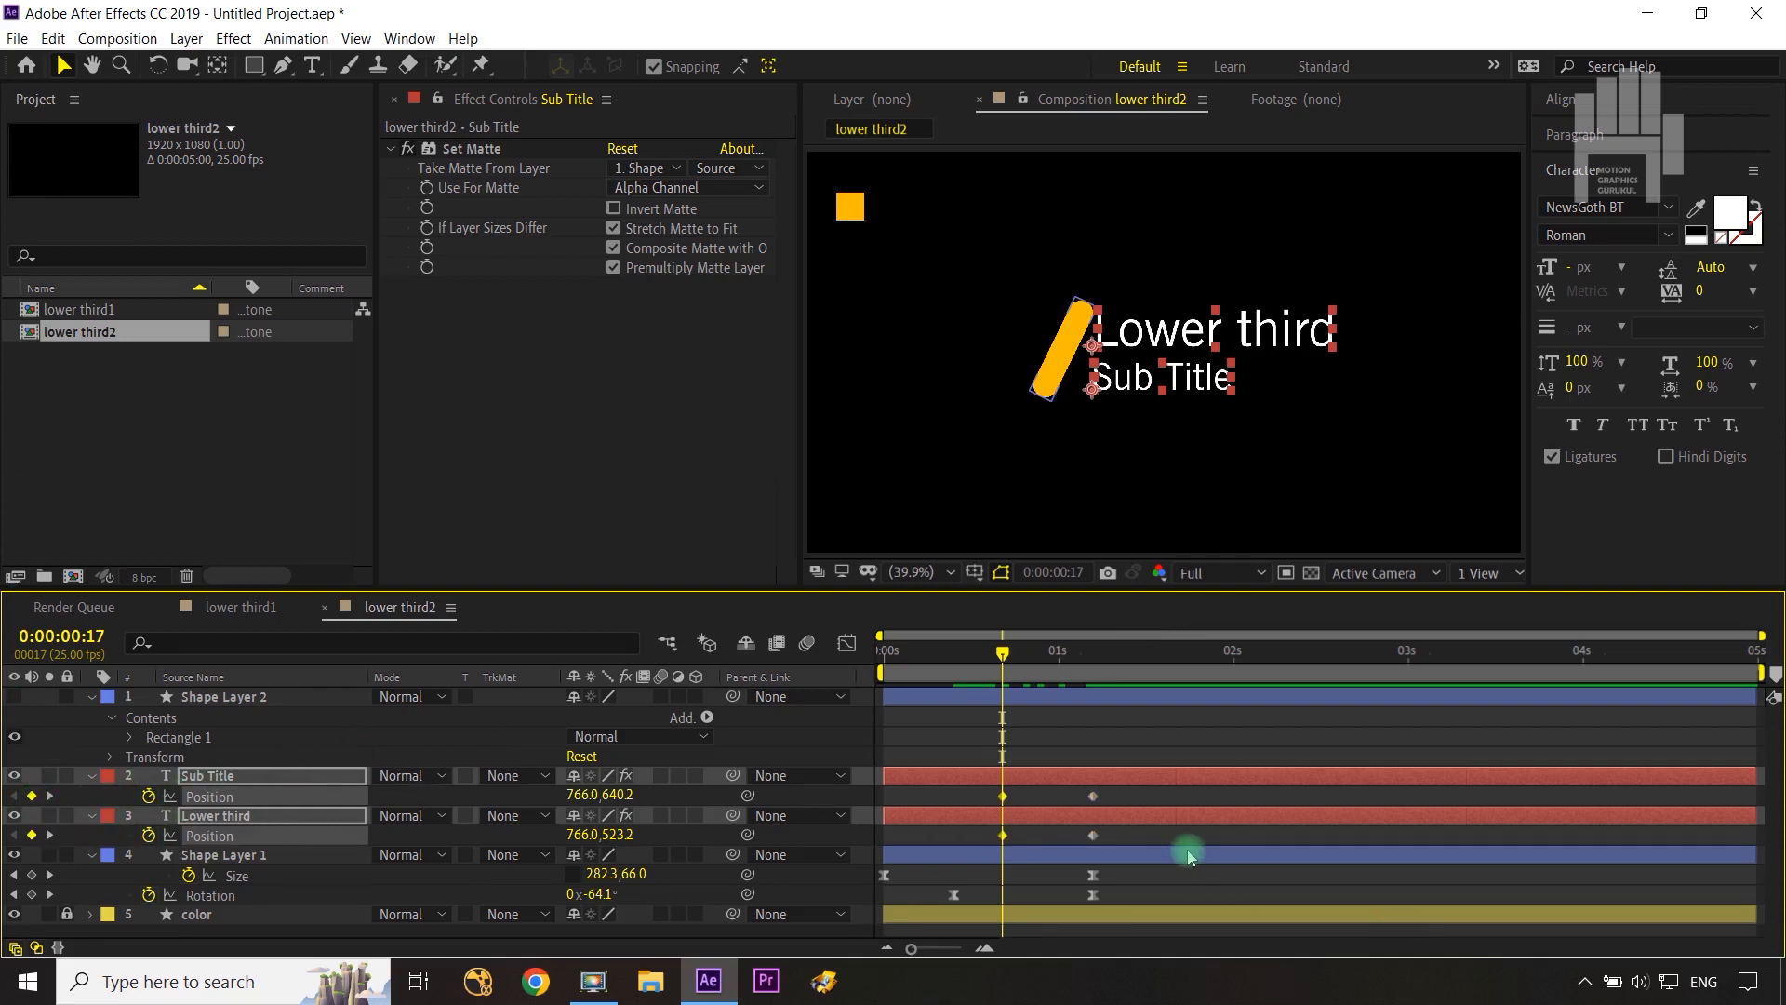
Step: Move the later Position keyframes of the "Sub Title" and "Lower third" layers to 0:00:01:12
key("shift+Page_Down")
key("shift+Page_Down")
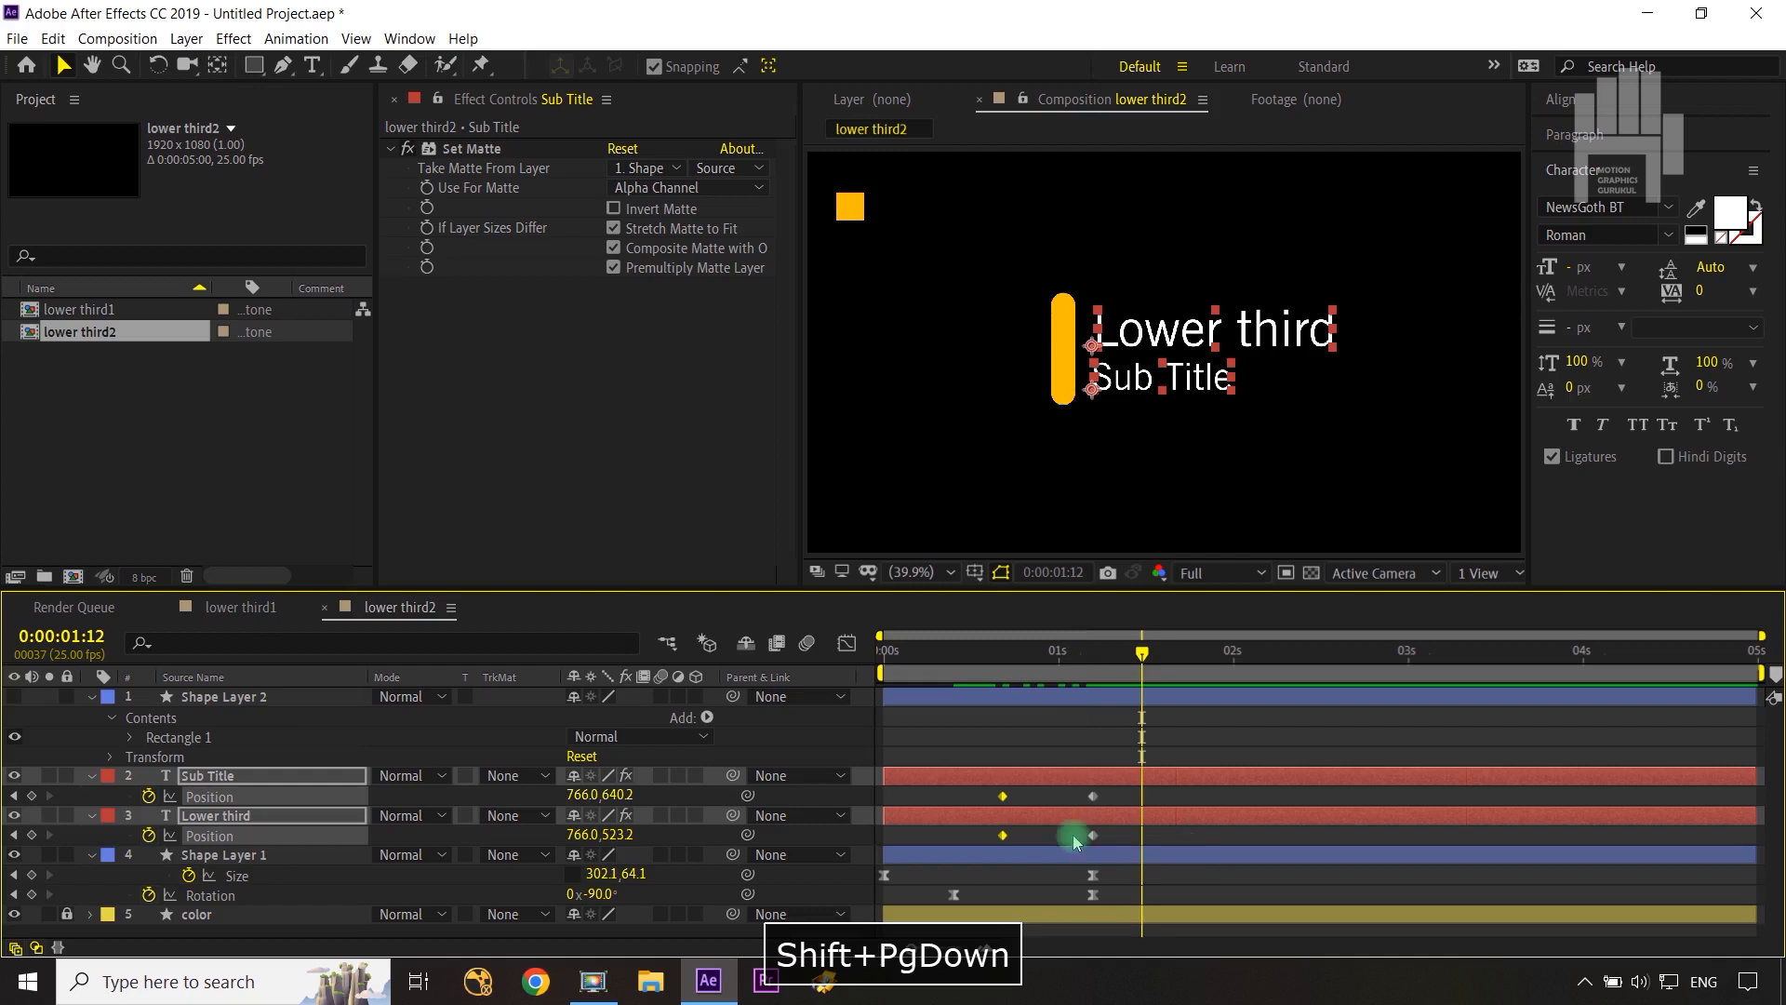
left_click_drag(1074, 786, 1145, 809)
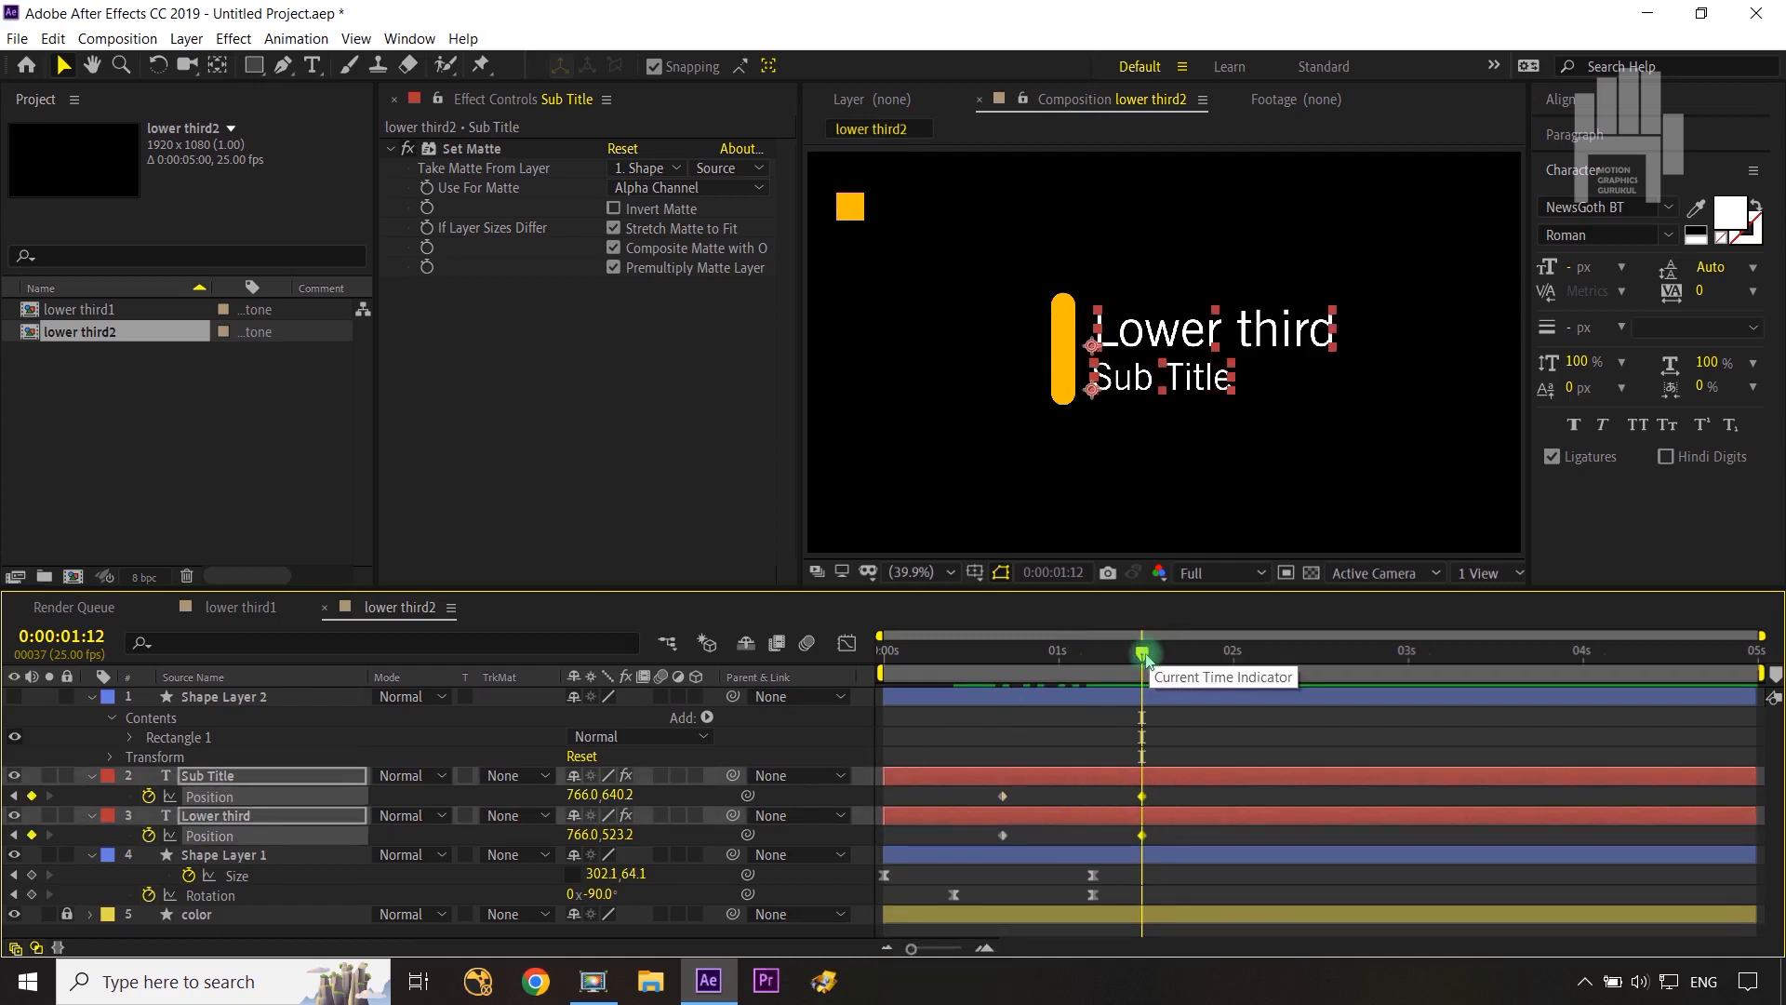
Step: At 0:00:00:17, set the X position of both text layers to -21 so the text starts hidden behind the bar
left_click_drag(1146, 657, 1002, 654)
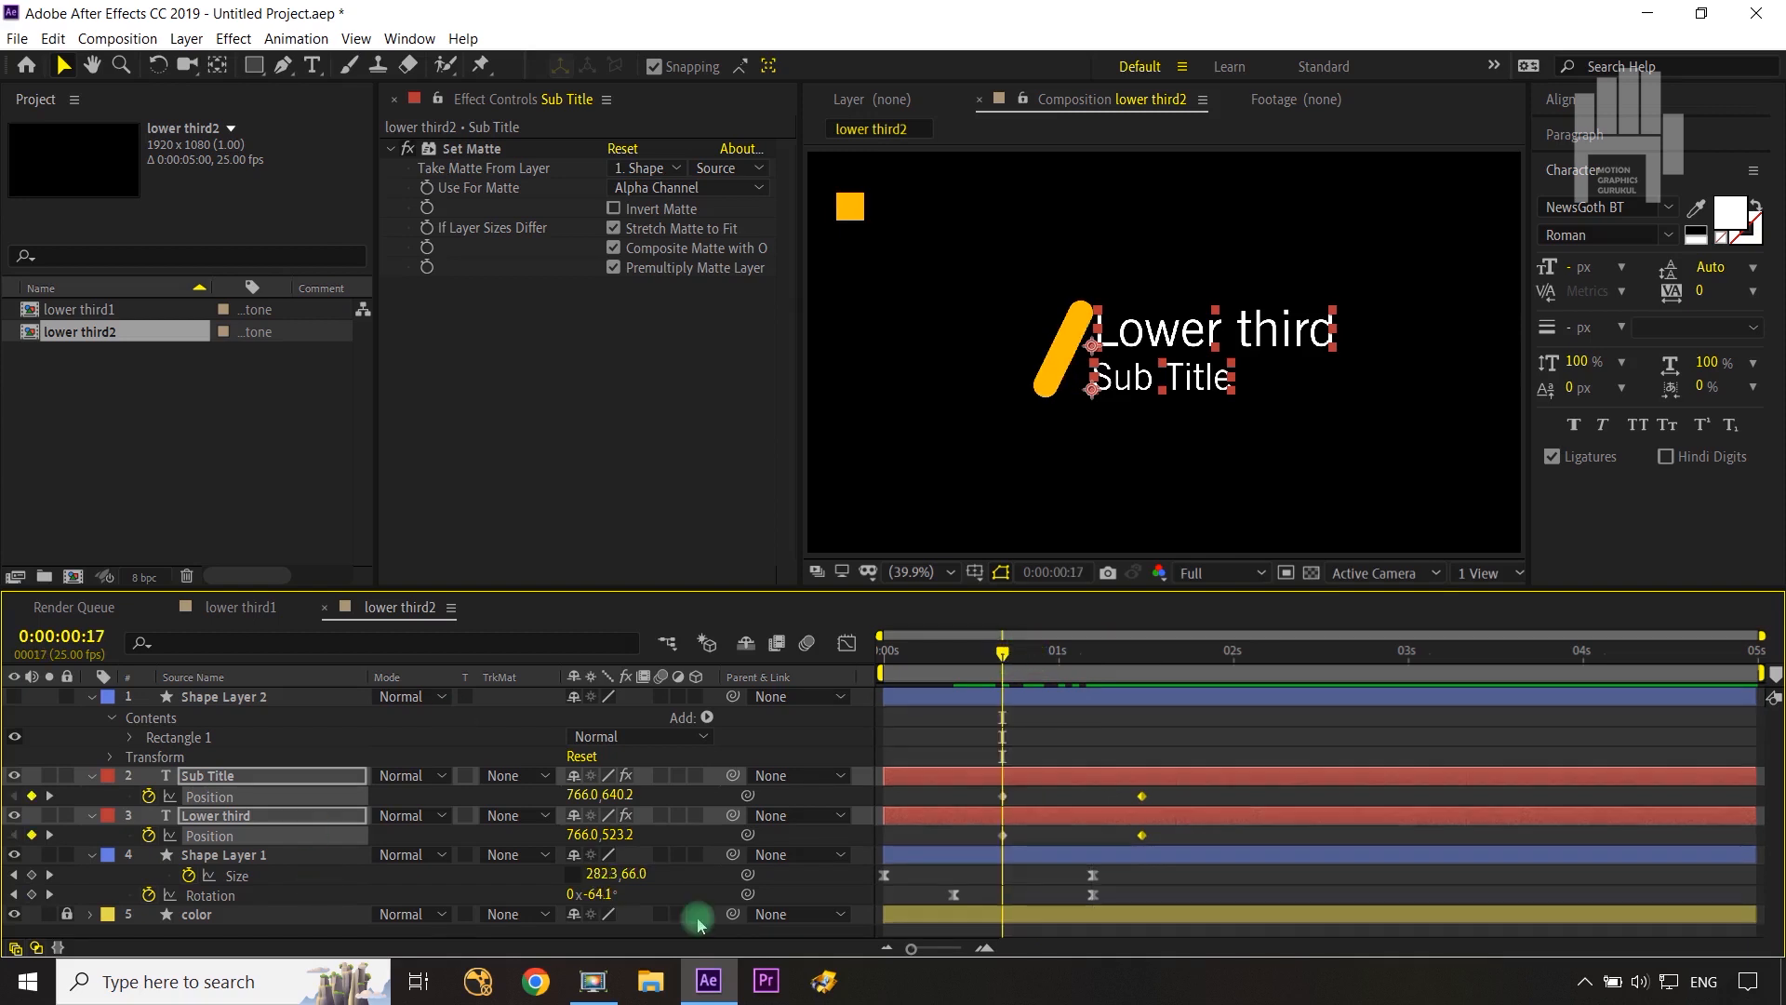
left_click_drag(574, 796, 224, 791)
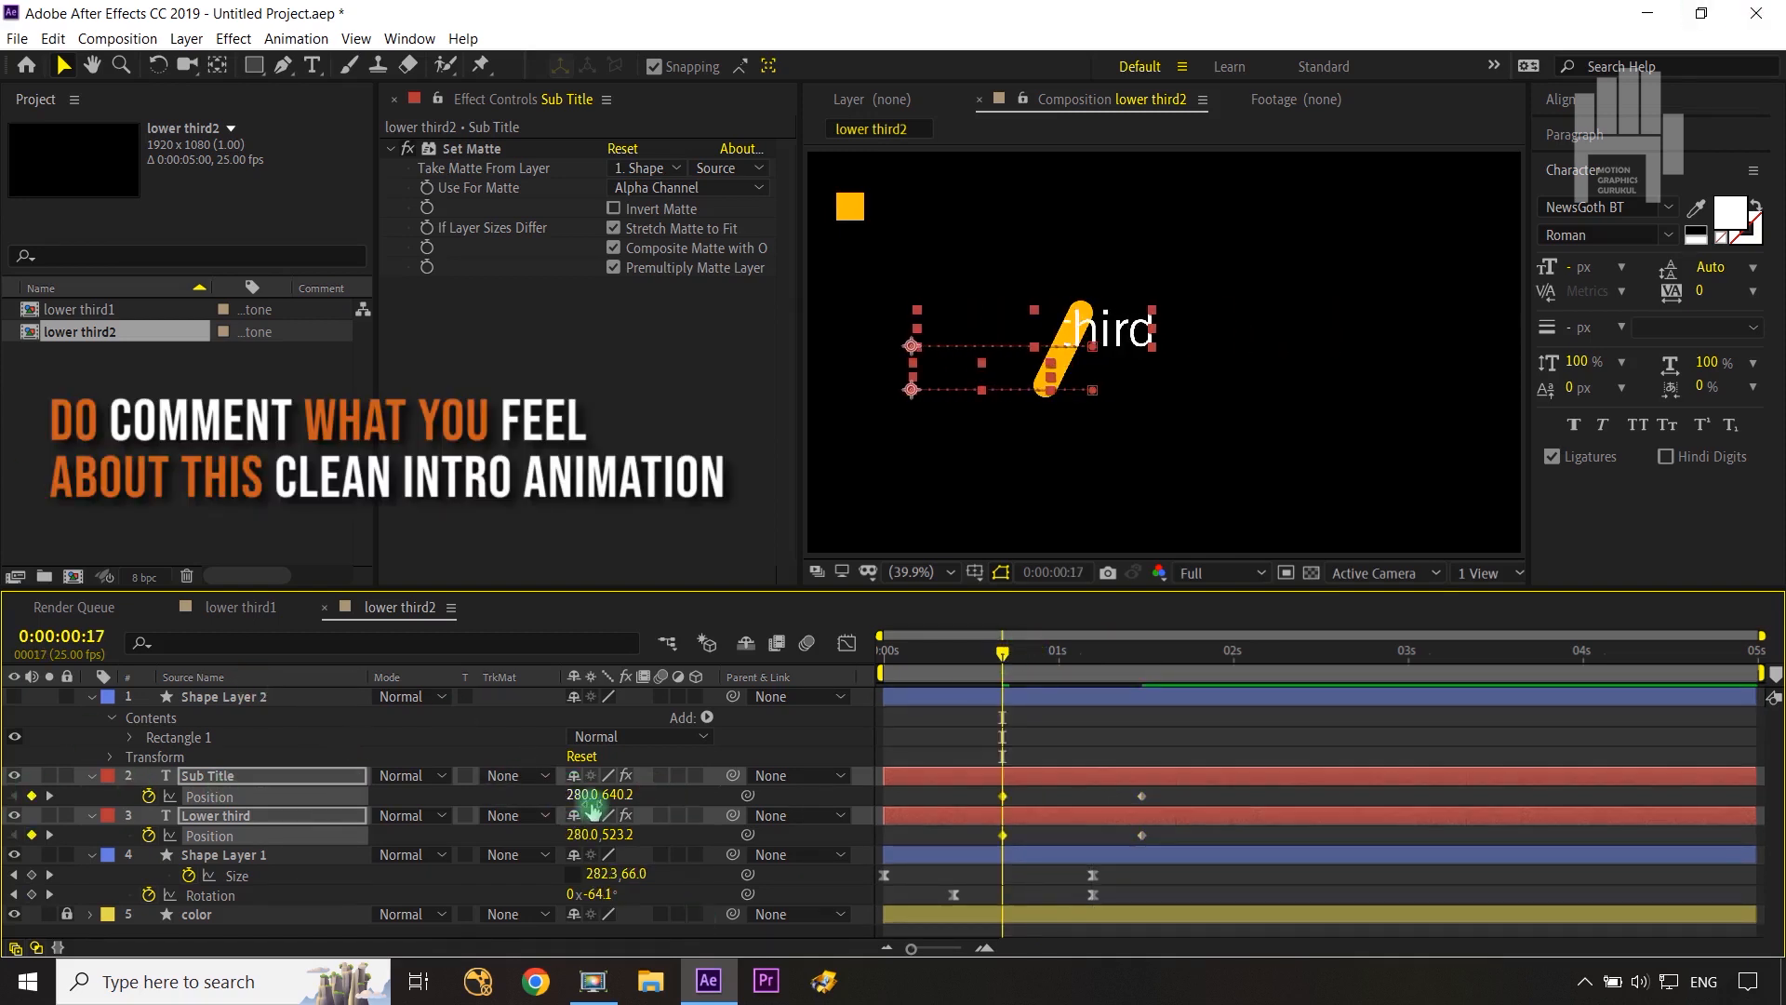
left_click_drag(581, 799, 251, 792)
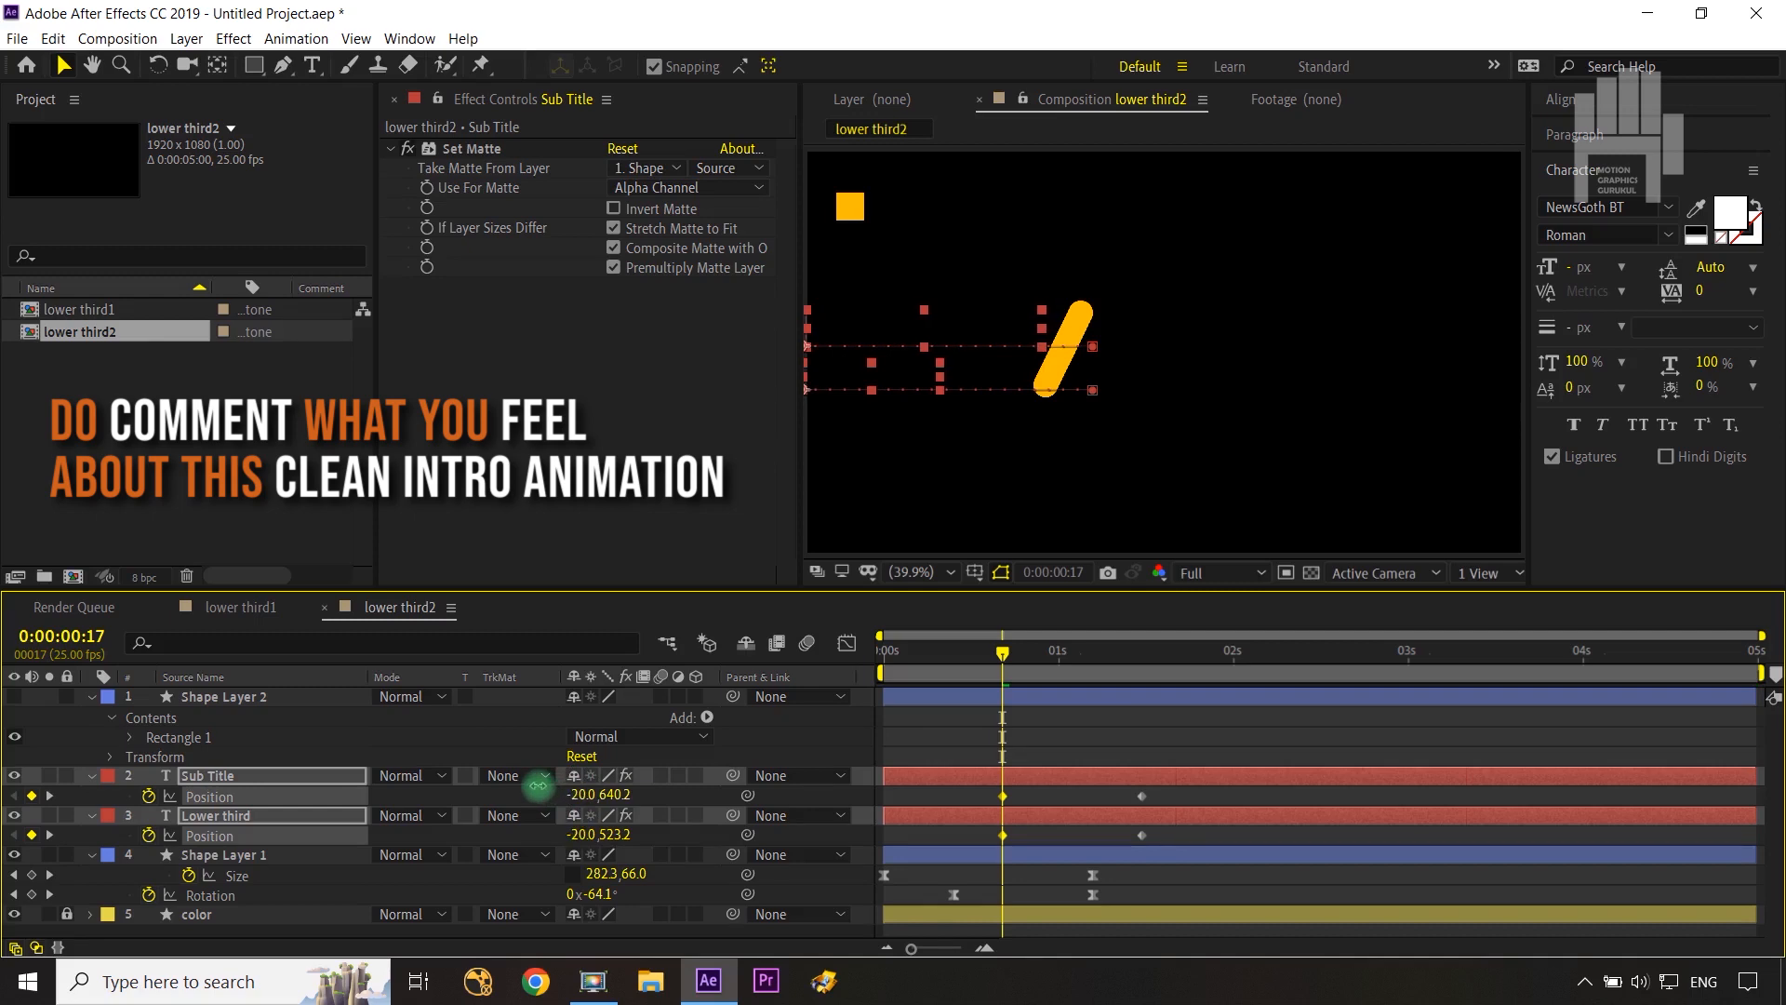
Step: Ease all Position keyframes of both text layers, shape their speed curve to peak early and slow down gradually, and preview the reveal
left_click_drag(1175, 802, 999, 840)
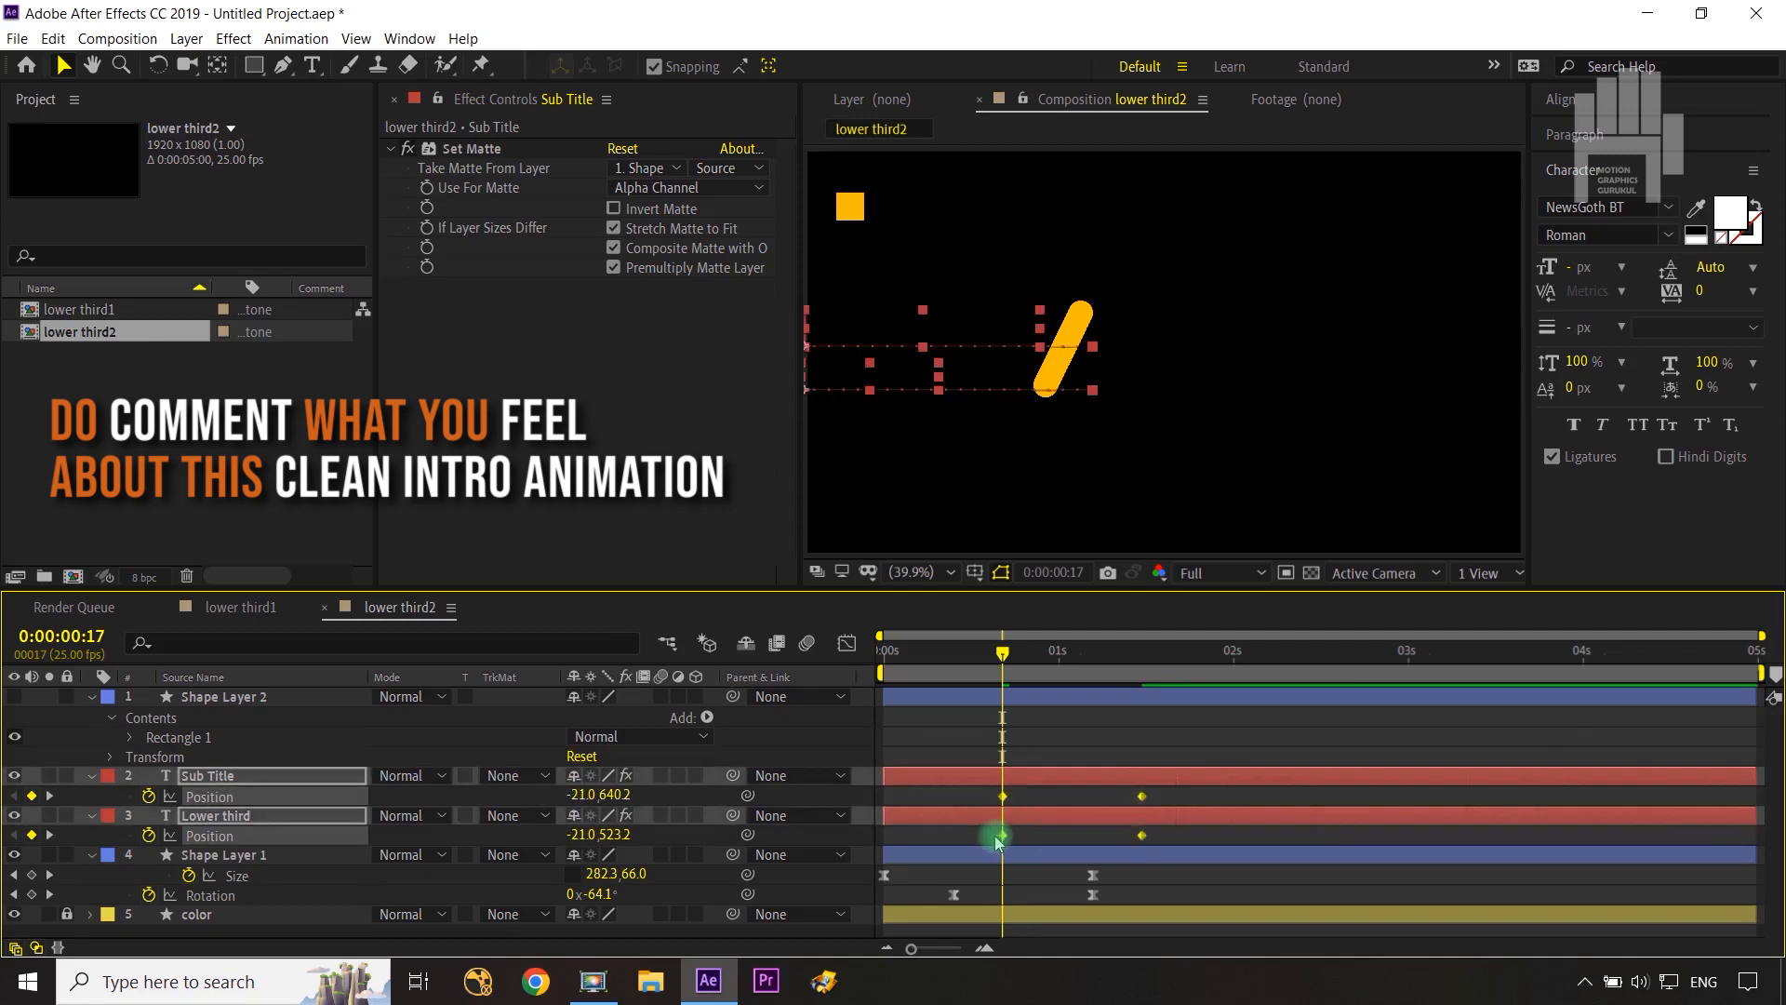
left_click(845, 645)
left_click_drag(1114, 861, 1025, 846)
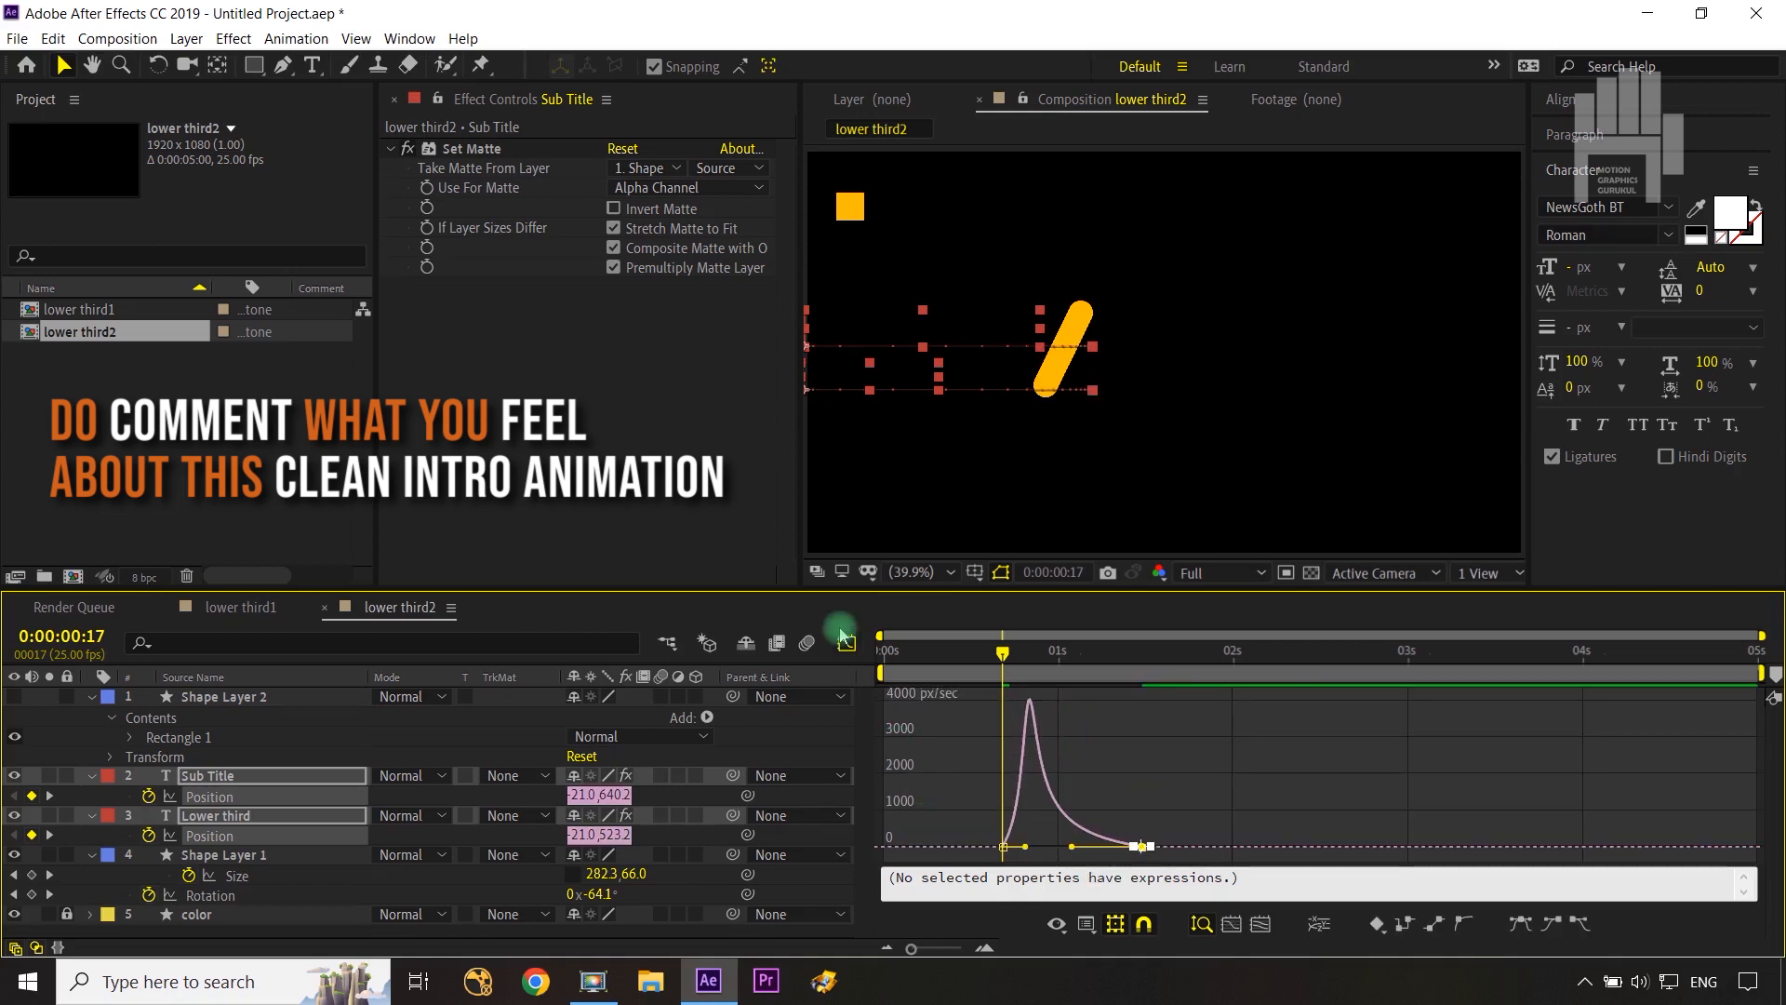
left_click(846, 644)
left_click(1158, 361)
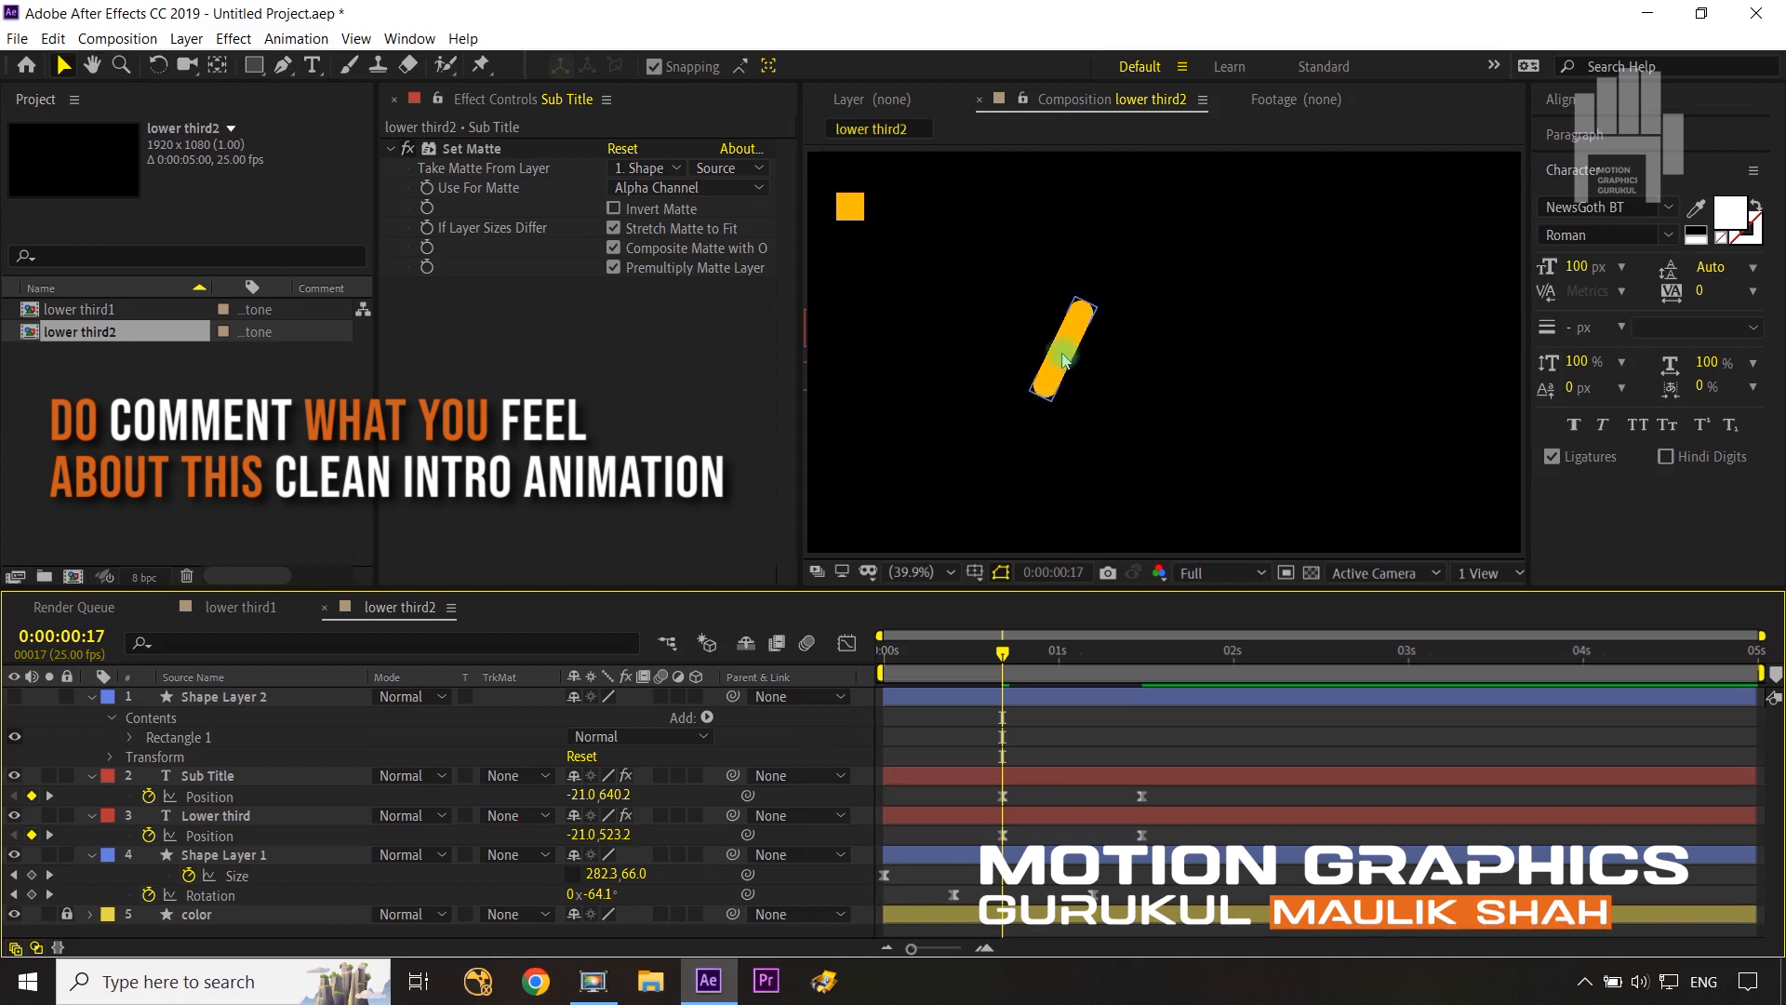
left_click_drag(1003, 650, 1112, 705)
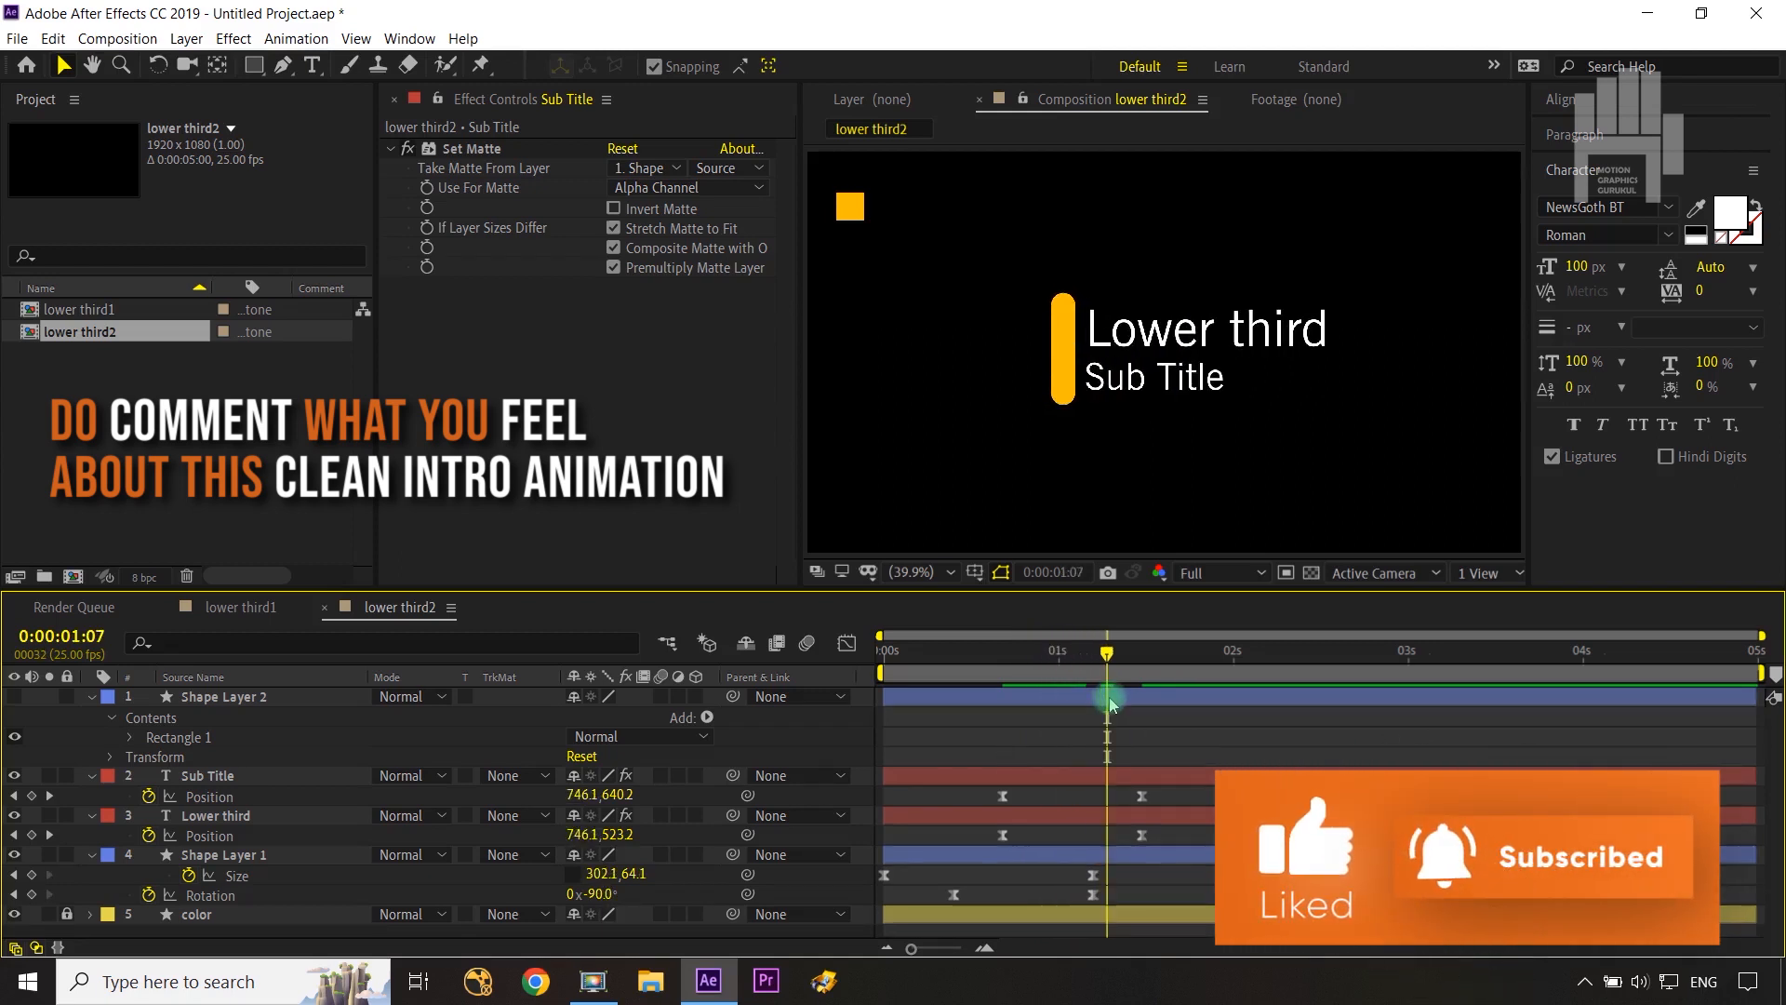